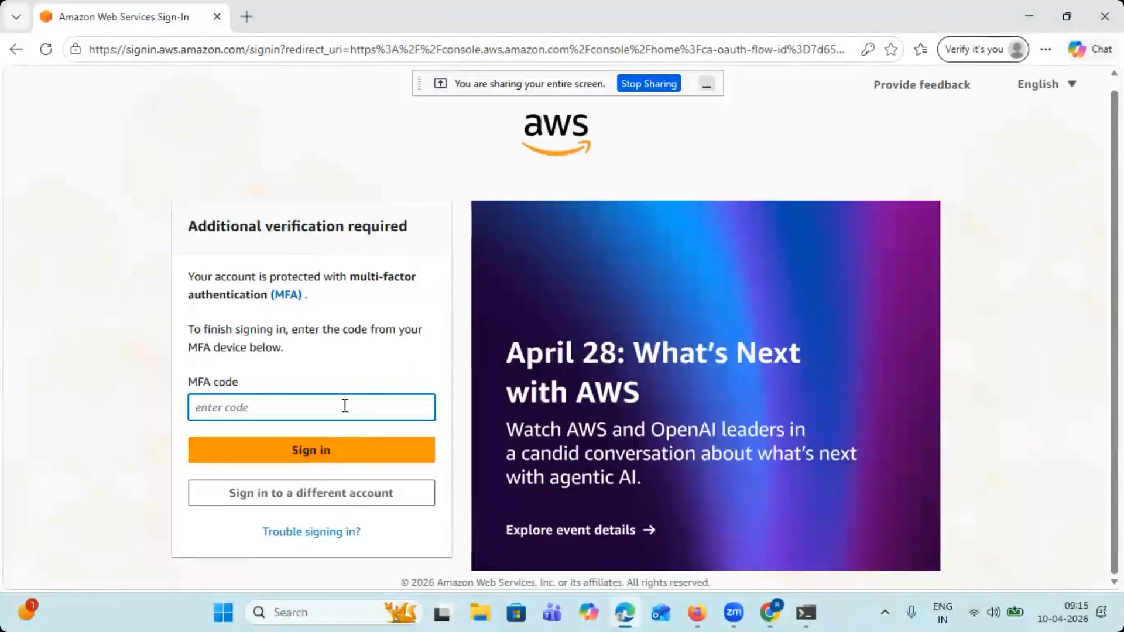
- Leave the MFA prompt and restart the AWS console sign-in using the root user email option
left_click(15, 49)
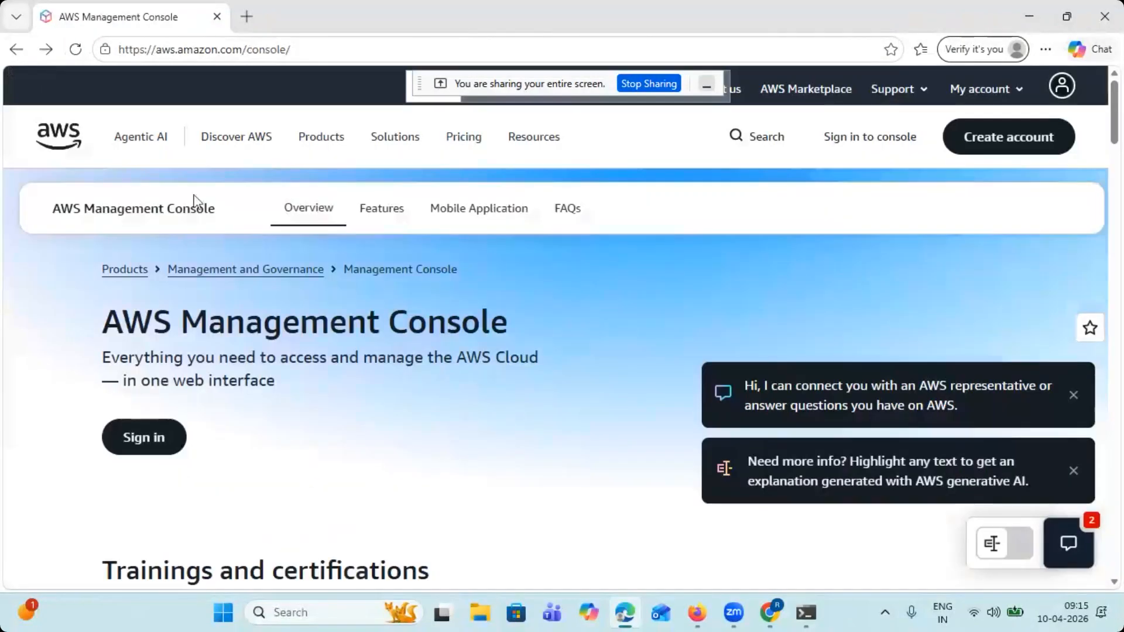
left_click(854, 146)
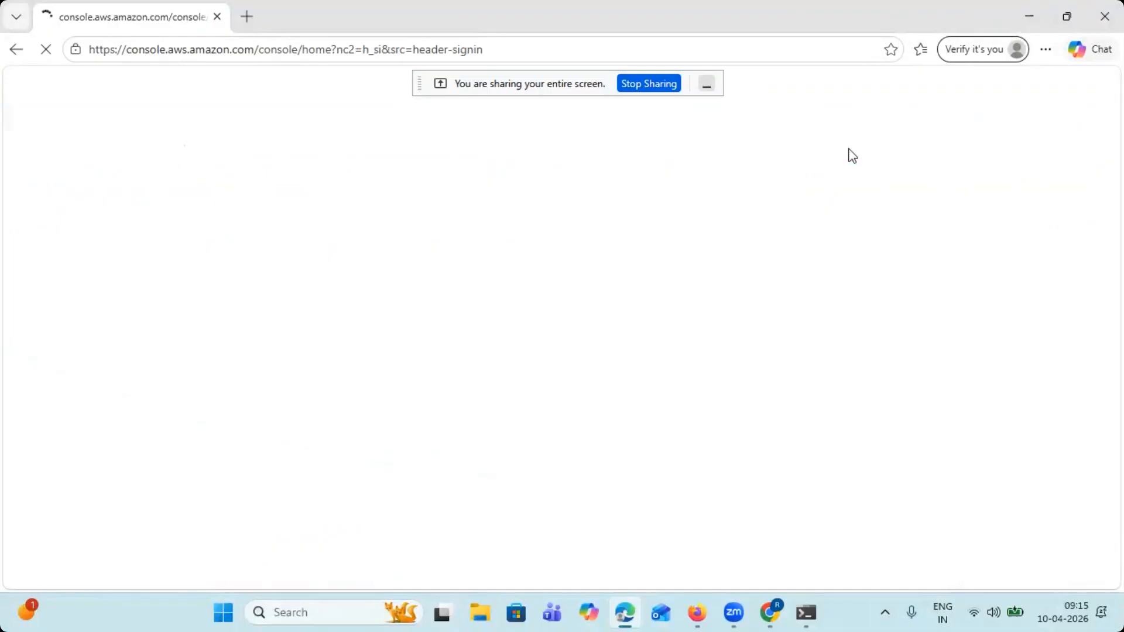
left_click_drag(520, 79, 901, 192)
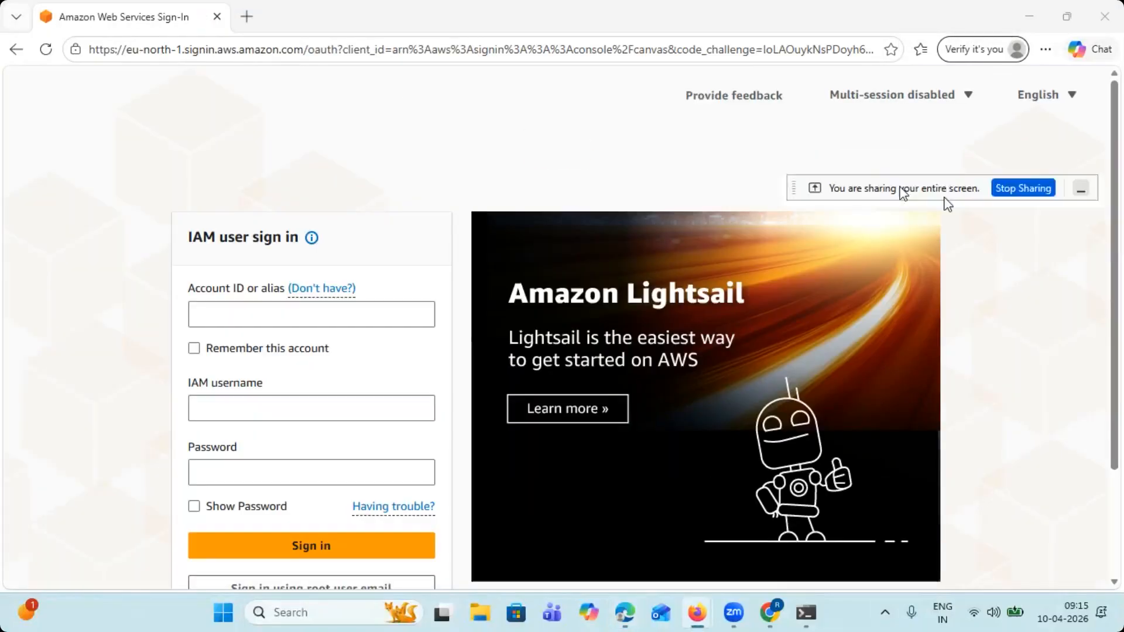
scroll(316, 290, "down", 3)
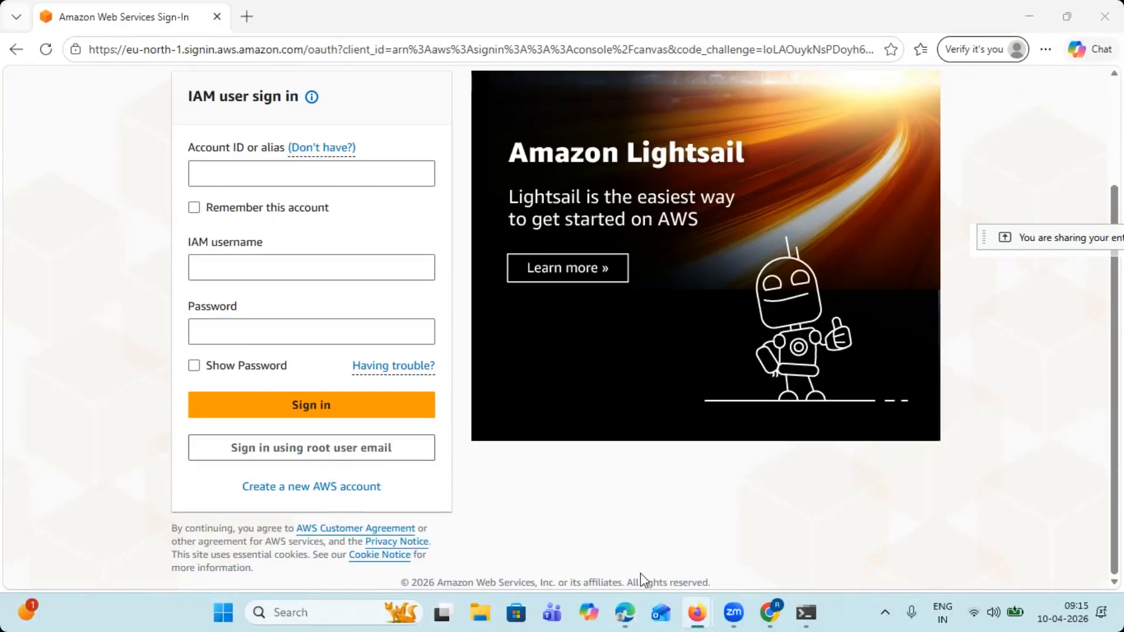
left_click(313, 455)
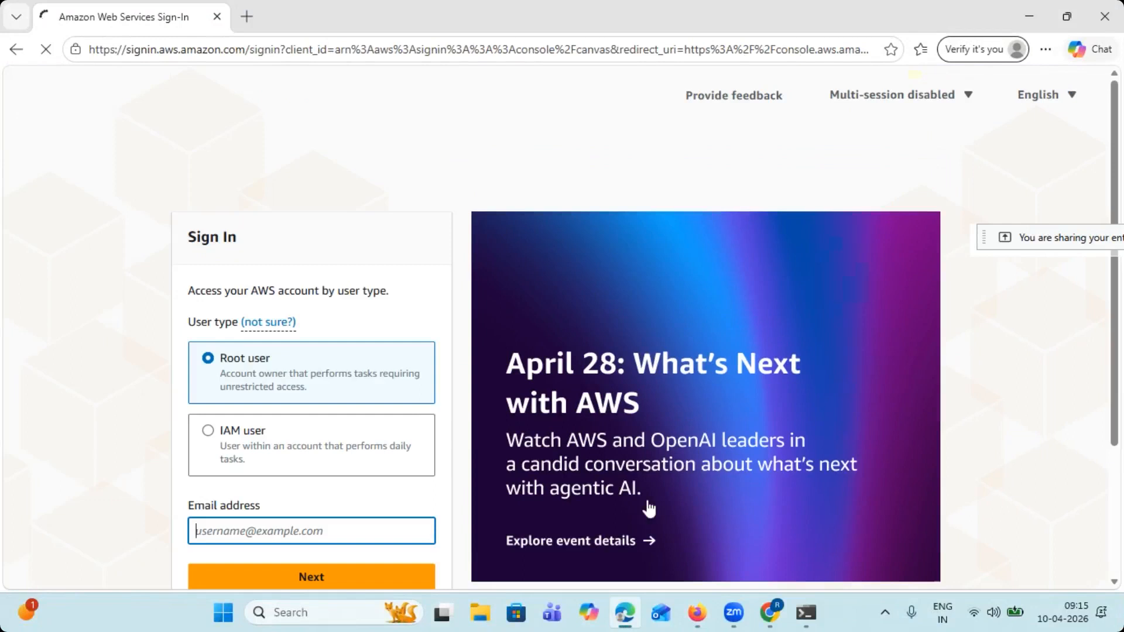
scroll(332, 407, "down", 2)
left_click(258, 369)
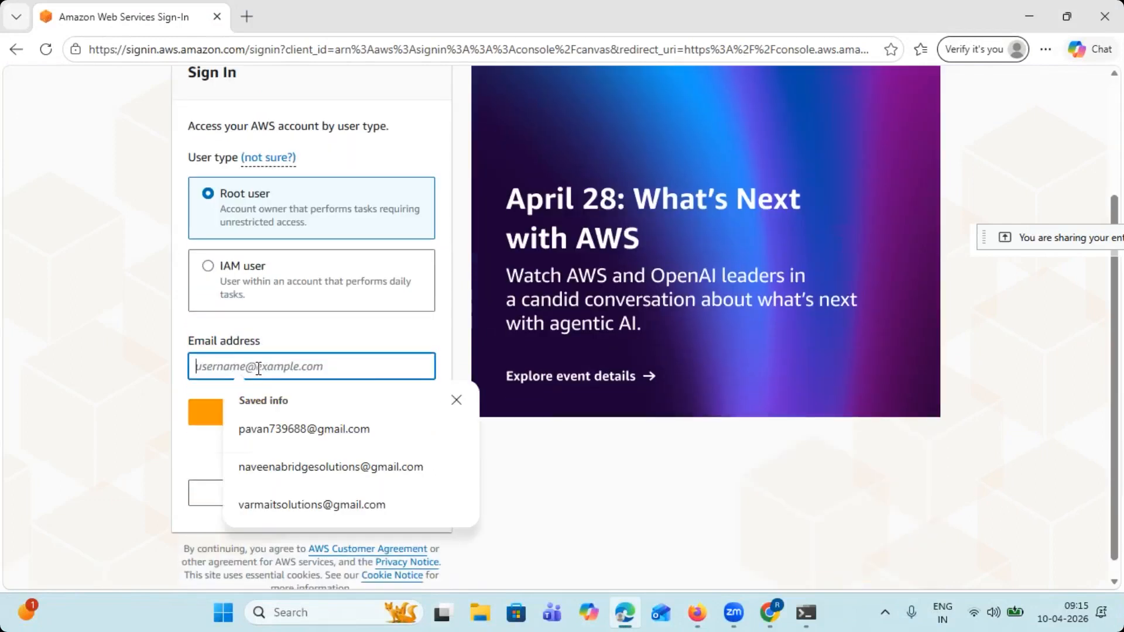
left_click(747, 461)
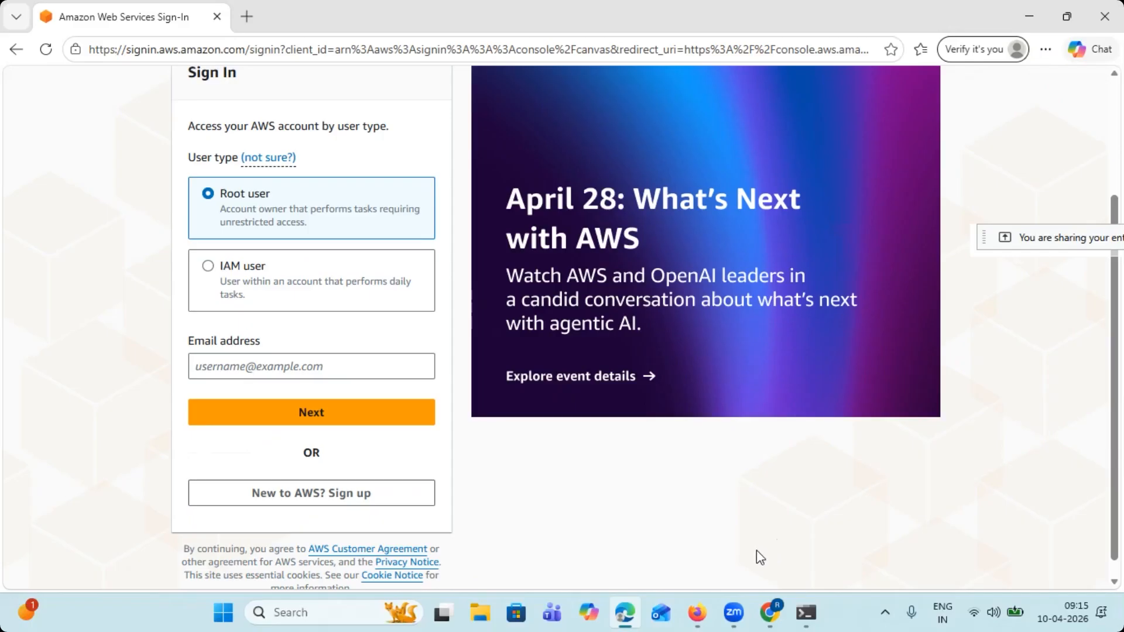
- Switch to the Webex meeting in Firefox and copy the root account's e-mail address from the chat
mouse_move(697, 613)
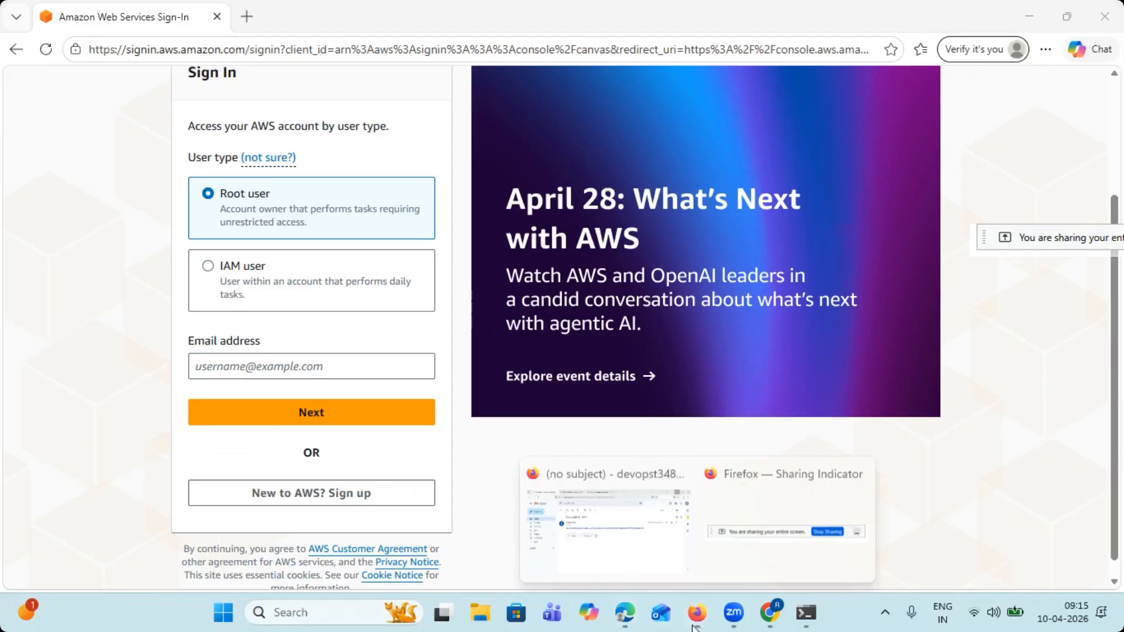
left_click(651, 536)
left_click(304, 3)
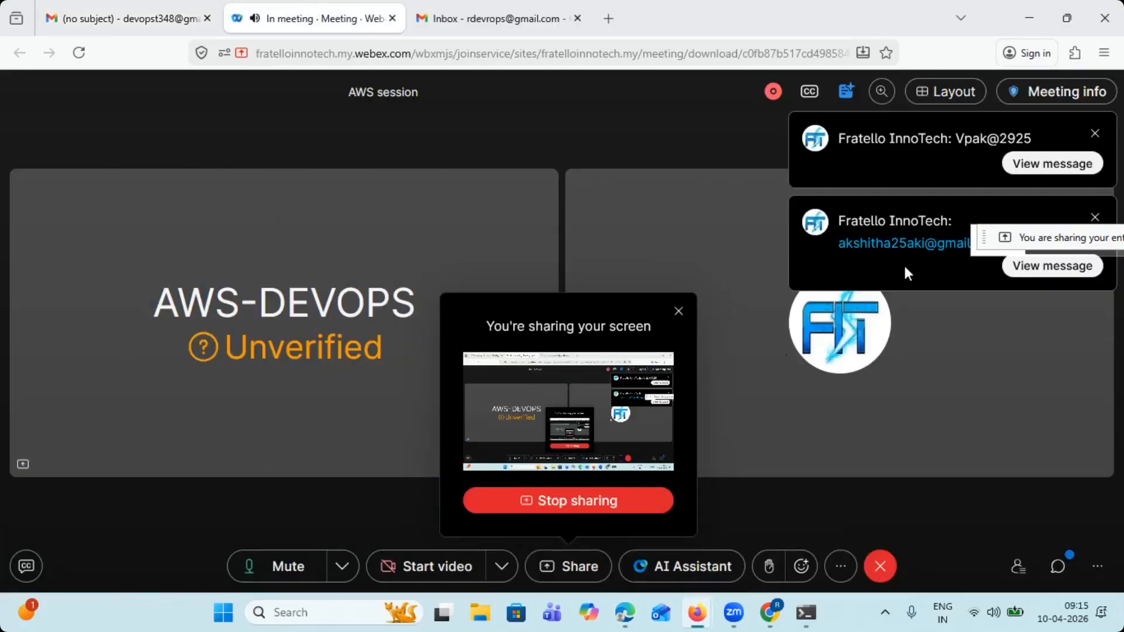
left_click(1031, 165)
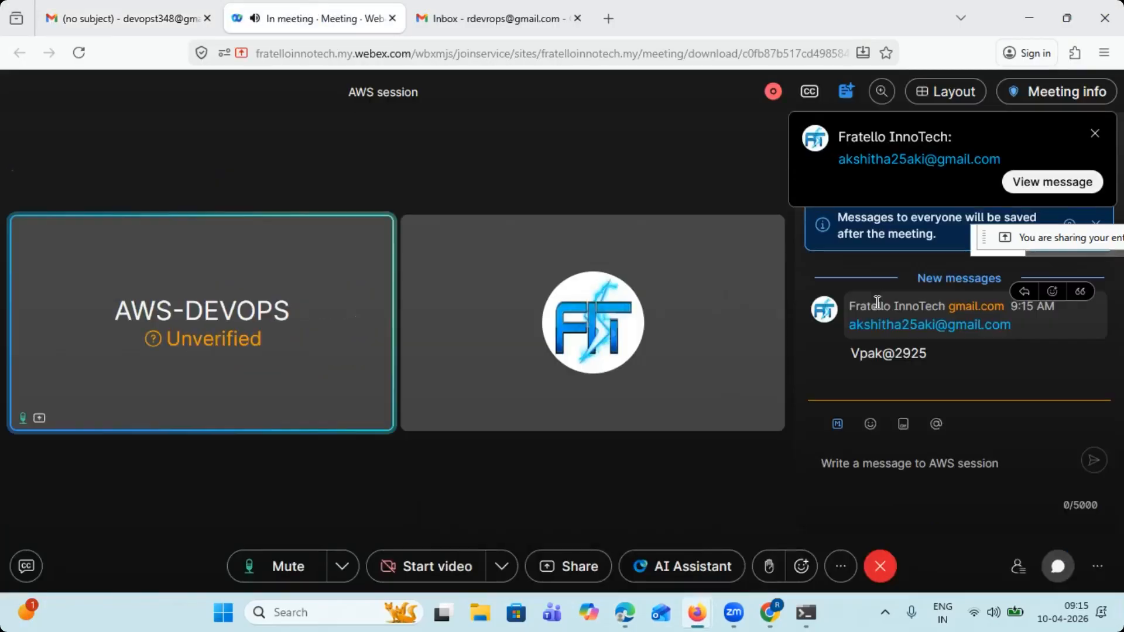
left_click_drag(1014, 324, 854, 324)
right_click(854, 325)
left_click(876, 370)
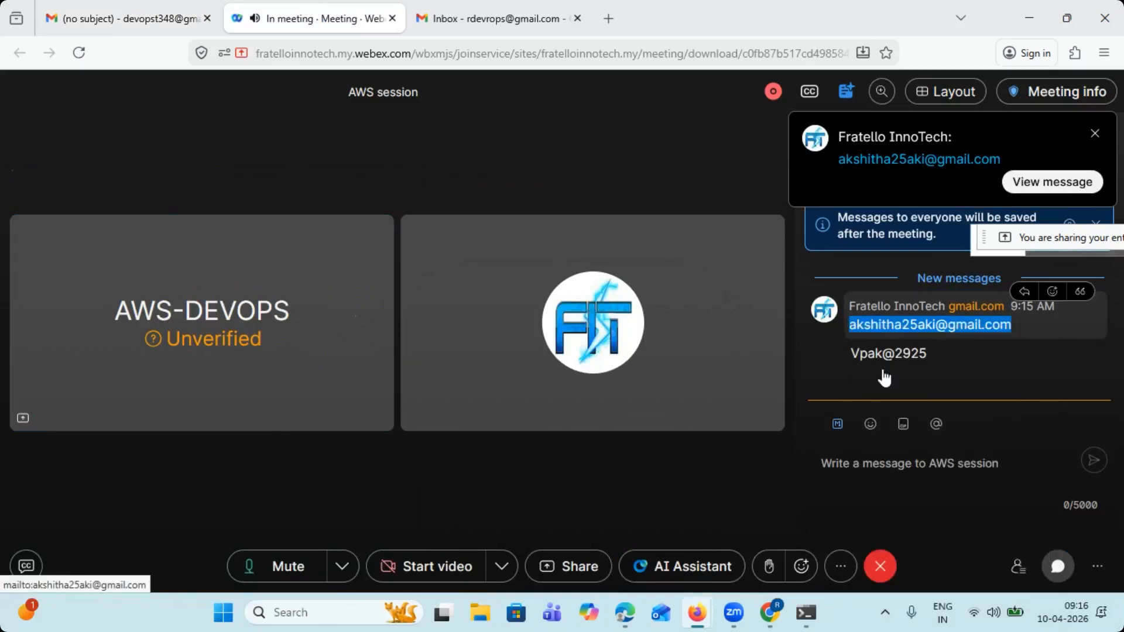
- Switch back to the AWS sign-in page in Edge, enter the copied root user e-mail address and continue
left_click(625, 613)
left_click(209, 367)
key("ctrl+v")
left_click(306, 418)
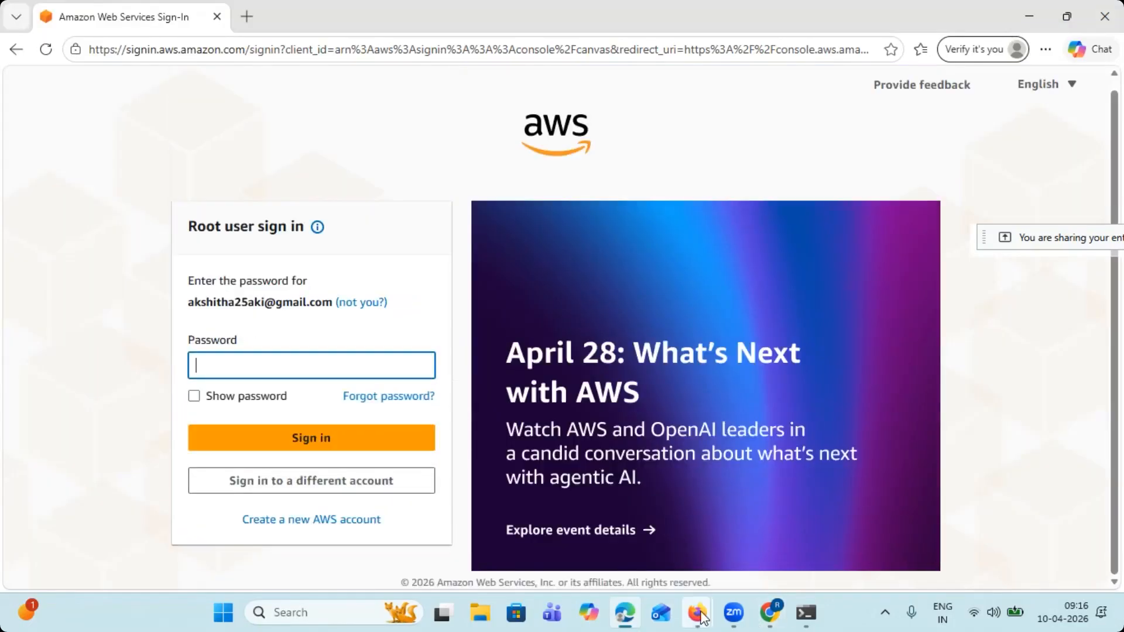
- Copy the account password from the Webex chat in Firefox, enter it on the AWS sign-in page in Edge and sign in
mouse_move(699, 615)
left_click(553, 507)
left_click_drag(933, 353, 852, 353)
right_click(860, 350)
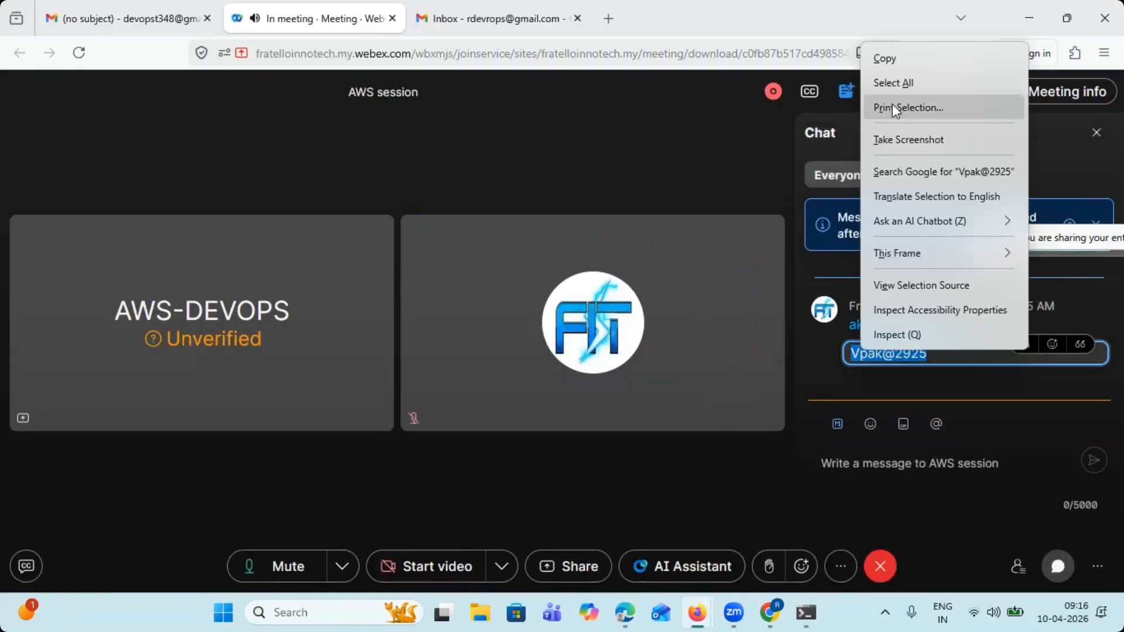
left_click(883, 57)
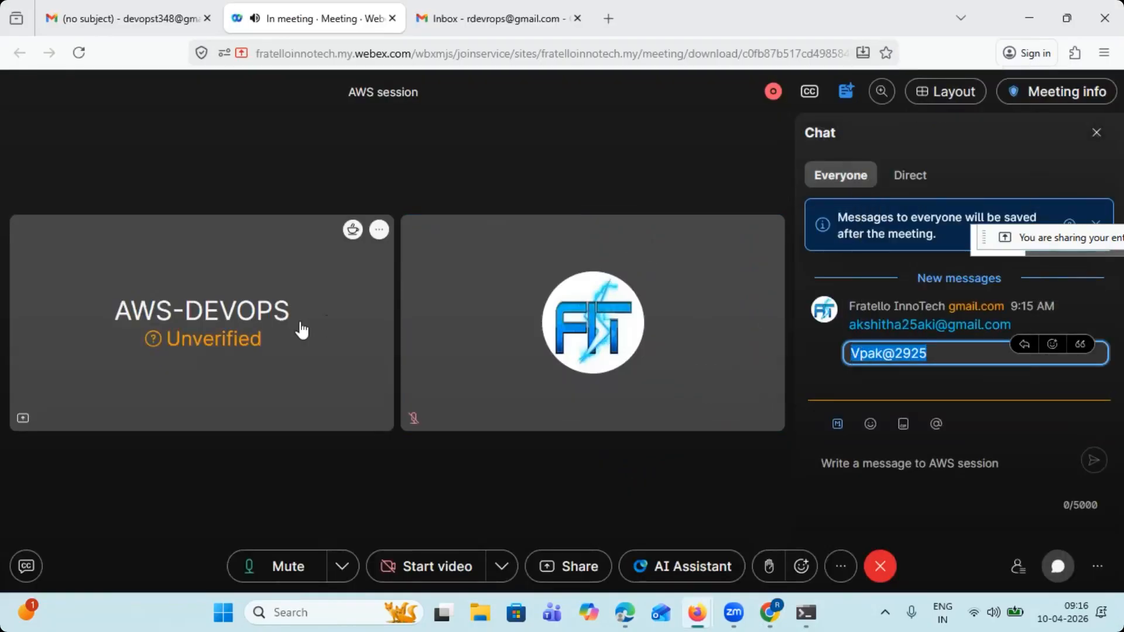
left_click(624, 613)
key("ctrl+v")
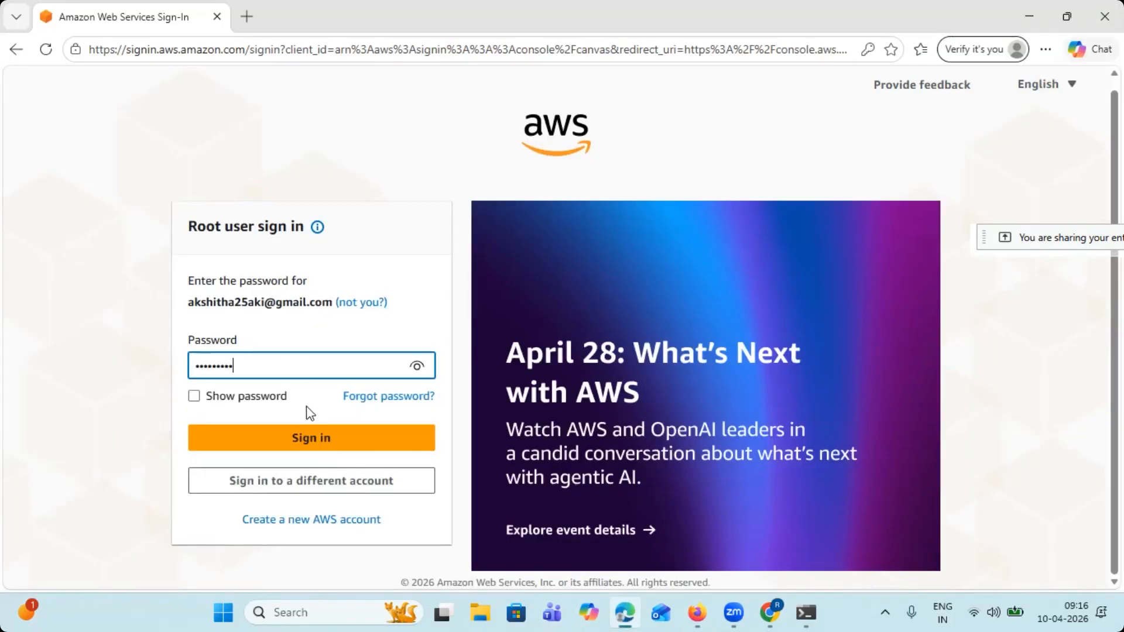
left_click(334, 436)
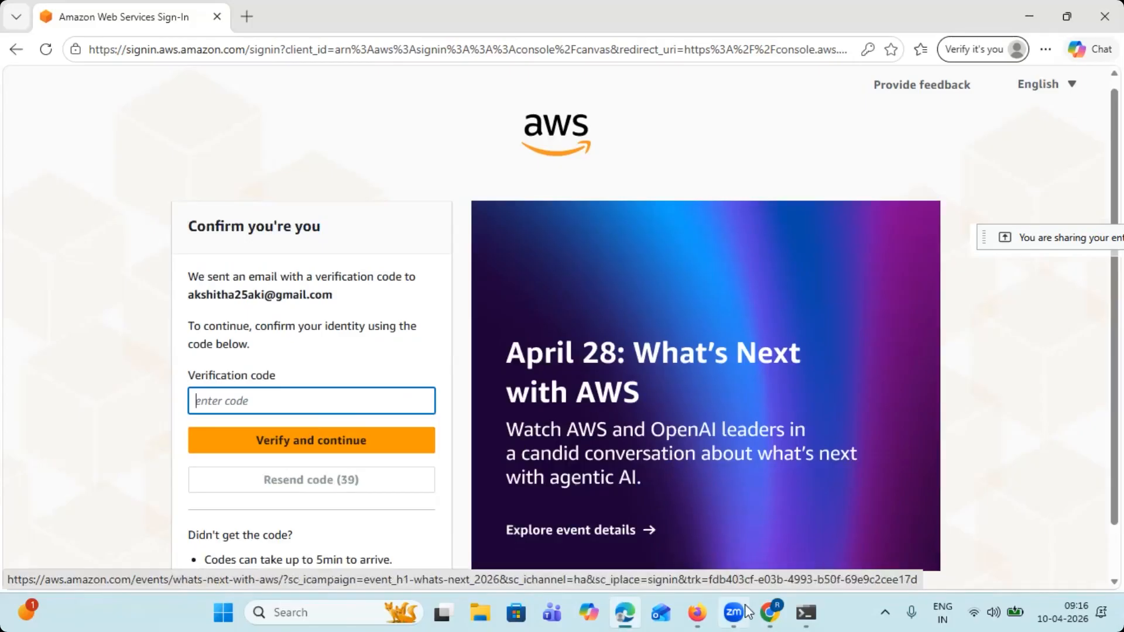
- Check the Webex chat, enter the emailed verification code on the AWS identity confirmation page and continue
left_click(705, 614)
left_click(616, 526)
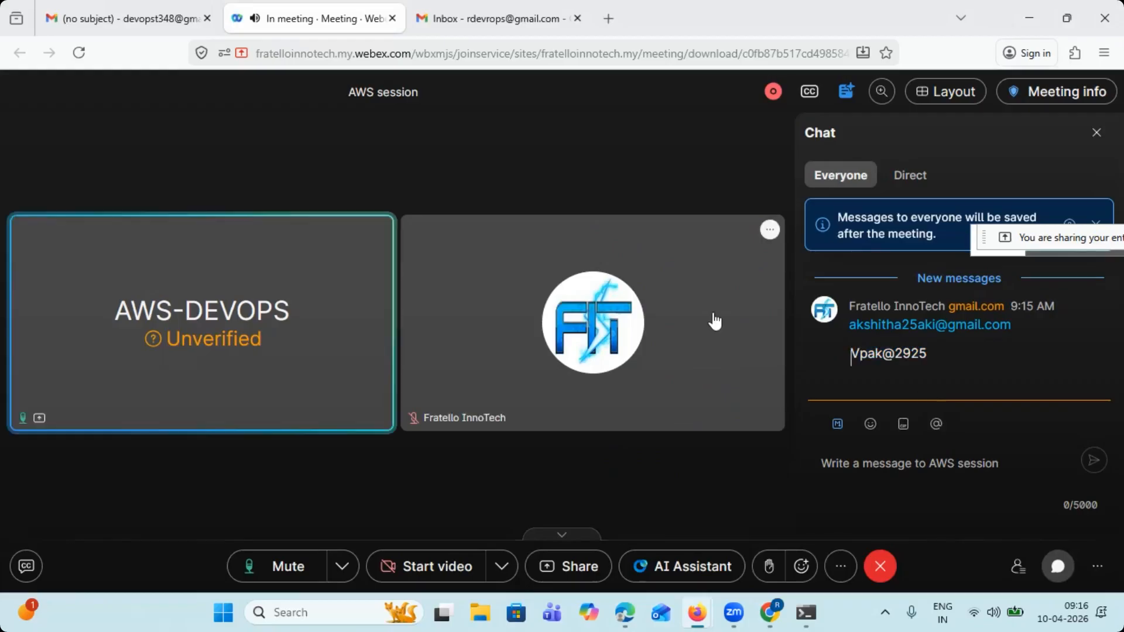
left_click(625, 612)
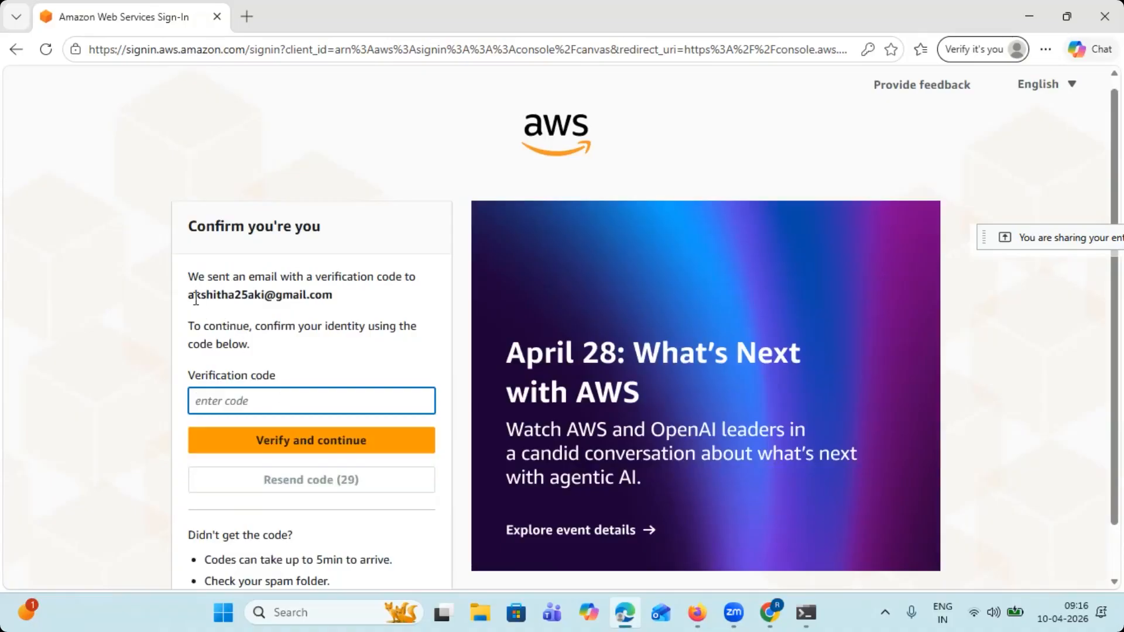
left_click_drag(188, 295, 347, 305)
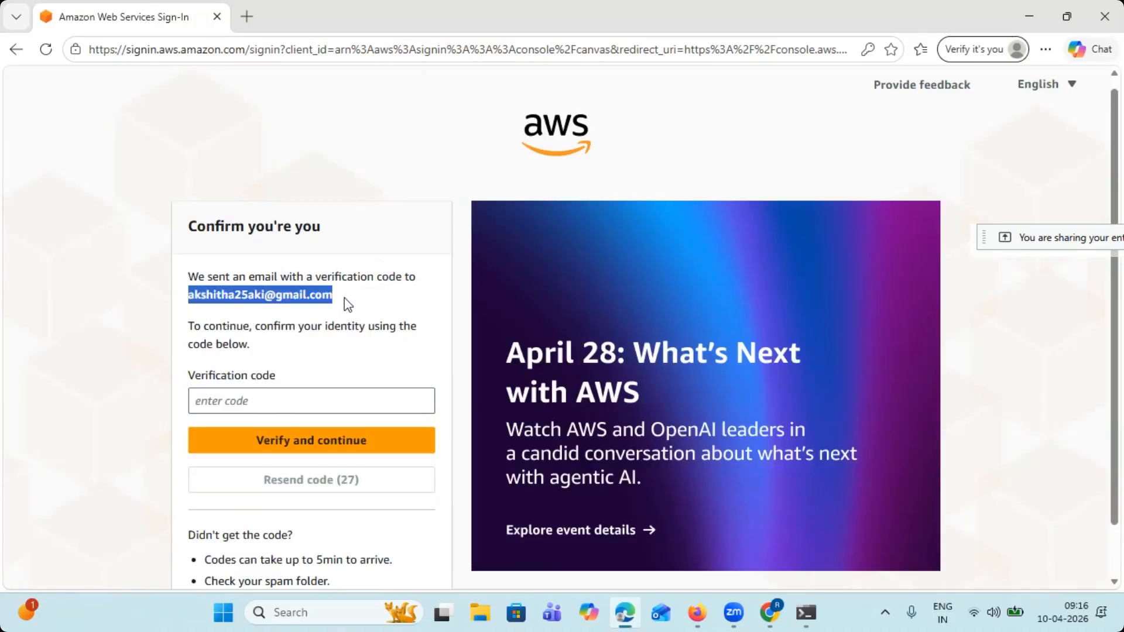
left_click(297, 400)
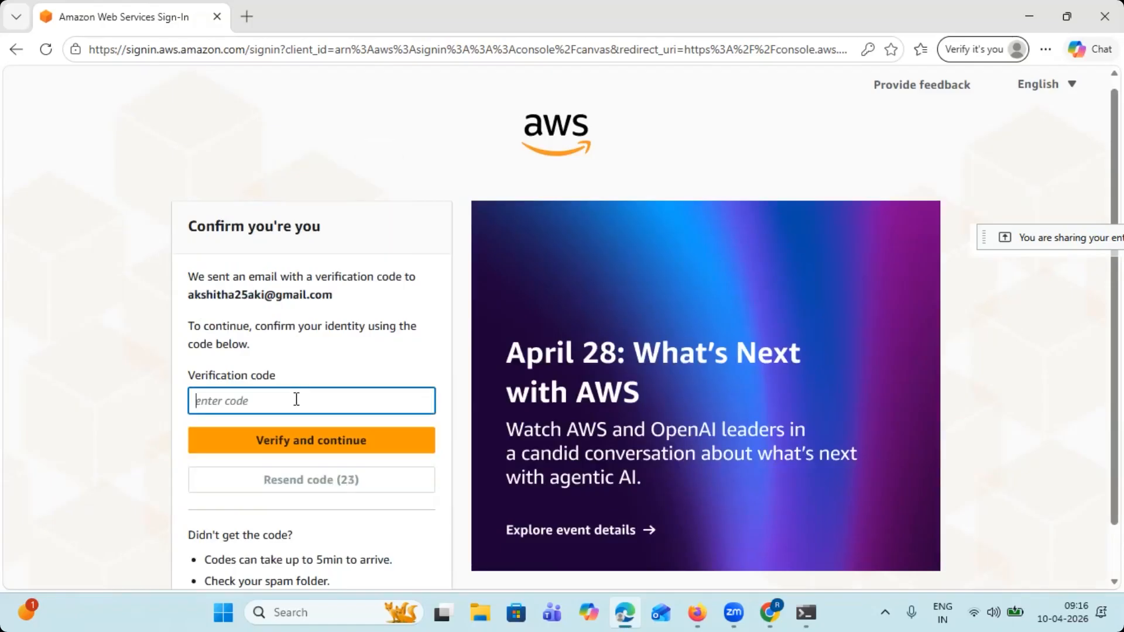
left_click(320, 450)
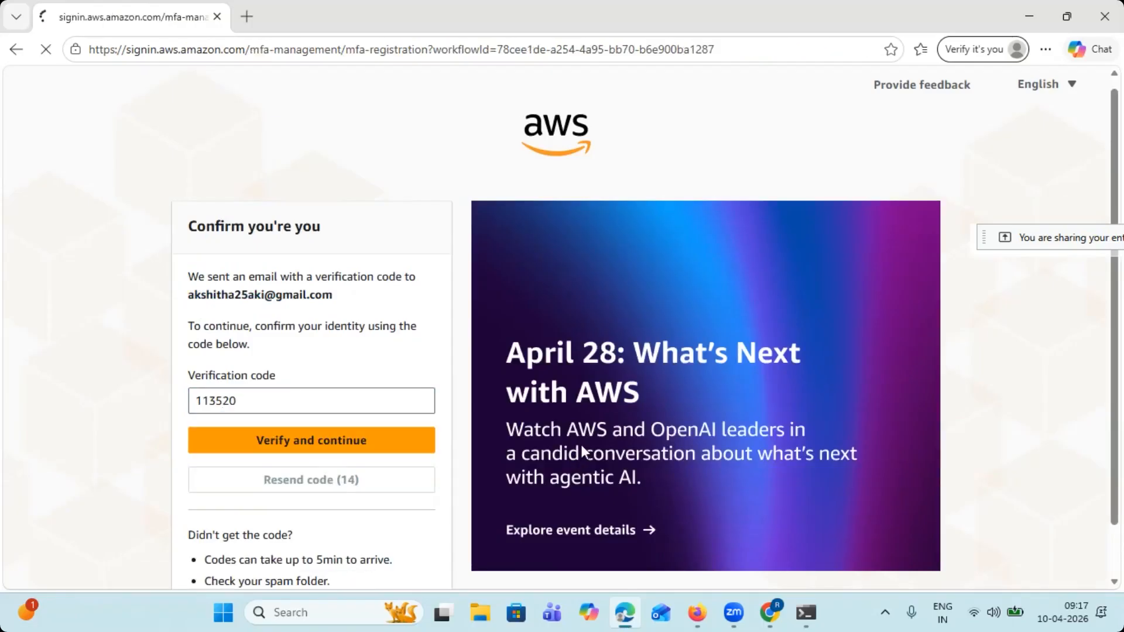
- Skip registering an MFA device and continue to the AWS console home
scroll(591, 433, "down", 4)
scroll(592, 434, "up", 3)
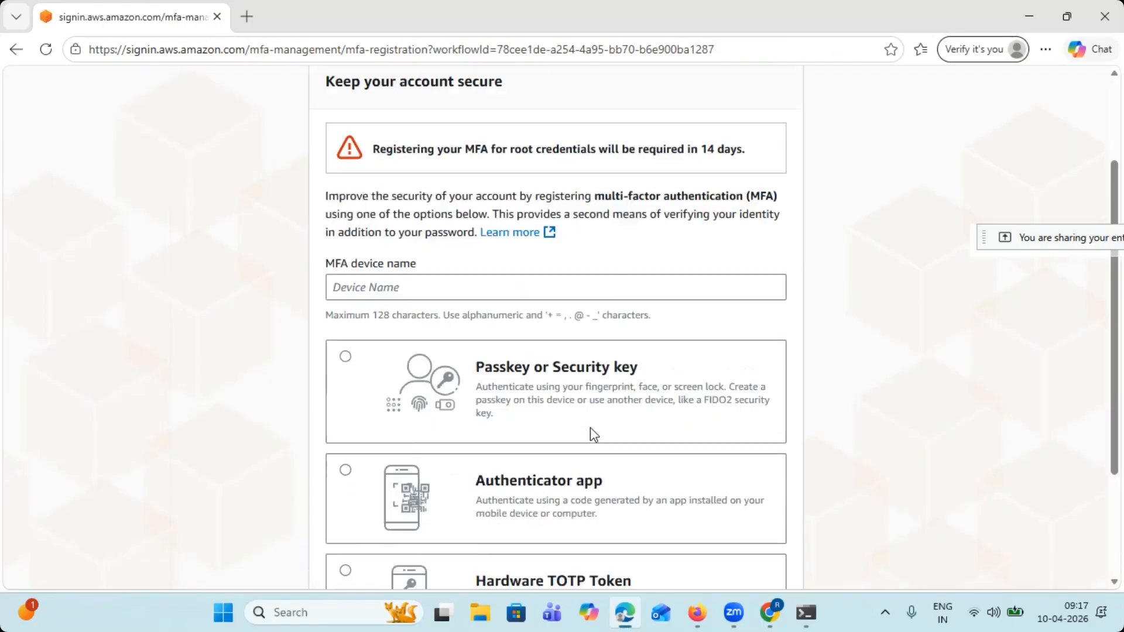
scroll(590, 429, "down", 3)
left_click(678, 548)
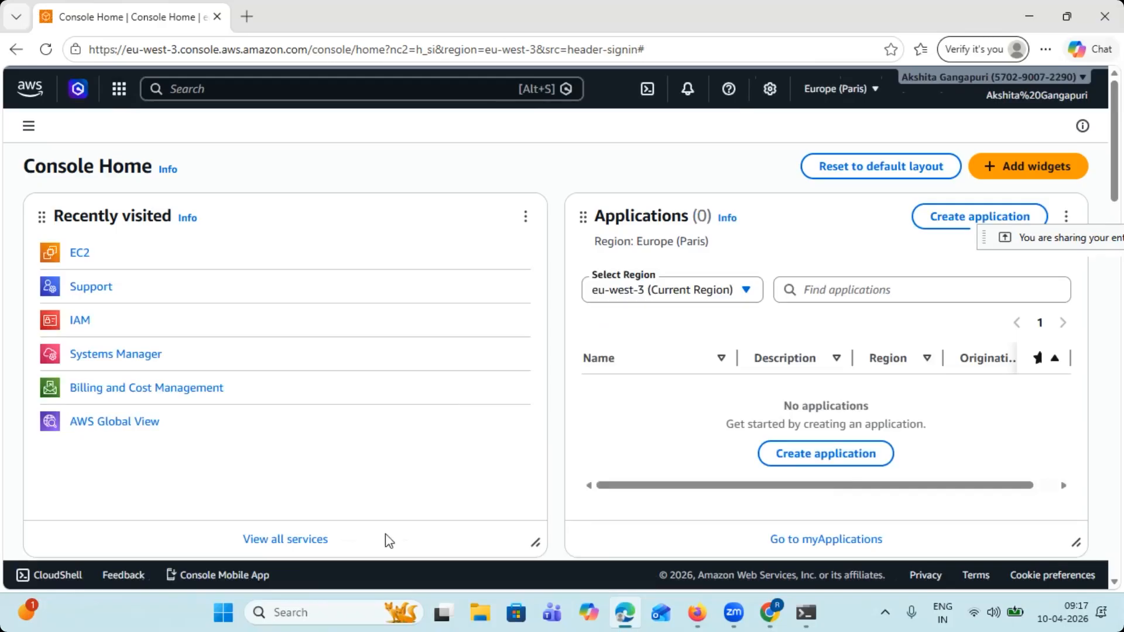
- Switch to File Explorer, open the recent AWS-DEVOPS document in Word and dismiss the Office activation wizard
left_click(480, 613)
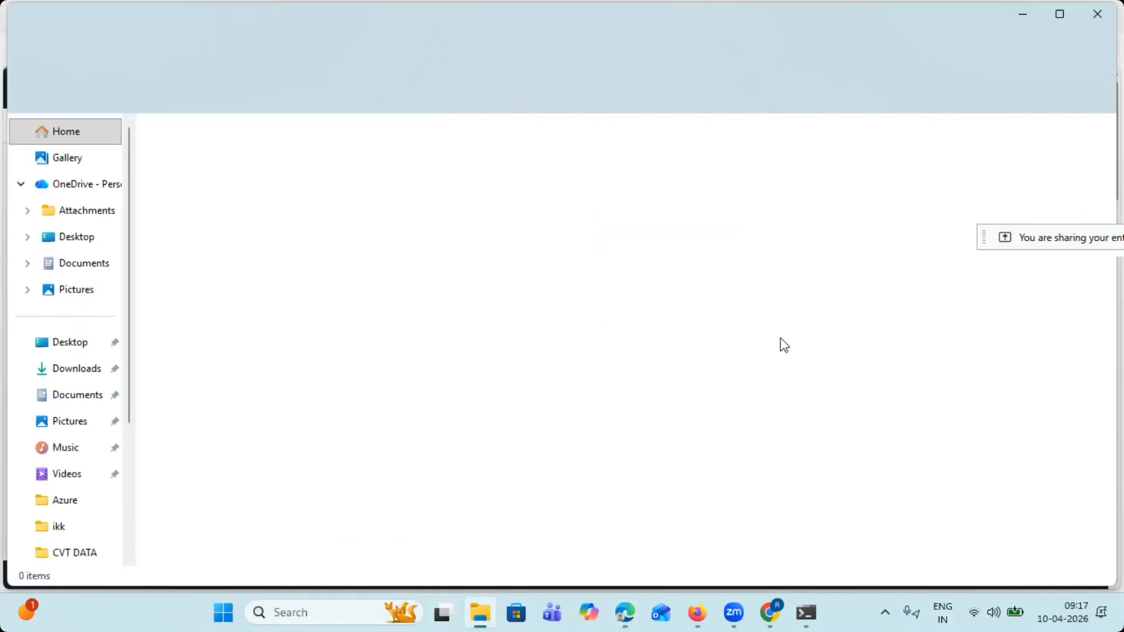
left_click(287, 481)
double_click(287, 481)
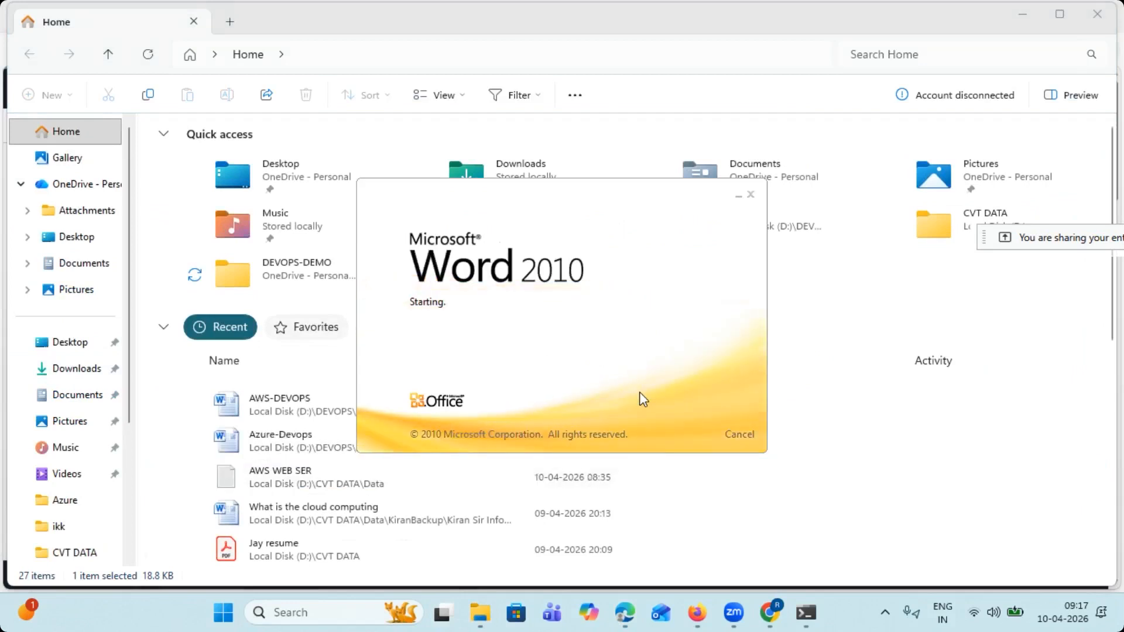
scroll(519, 392, "down", 6)
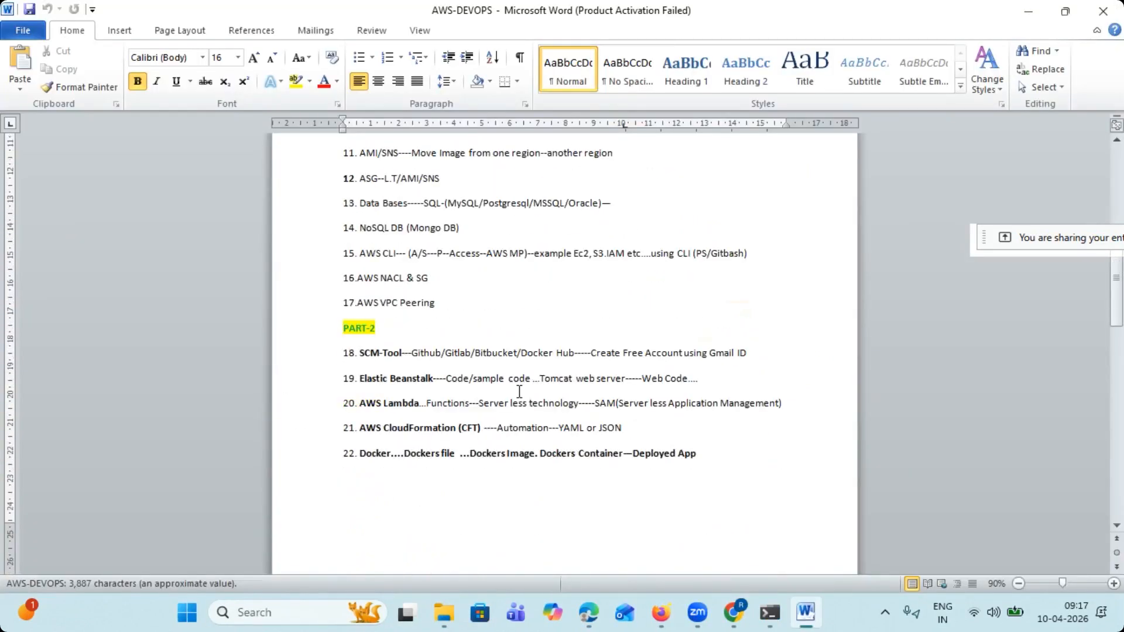
scroll(518, 391, "down", 1)
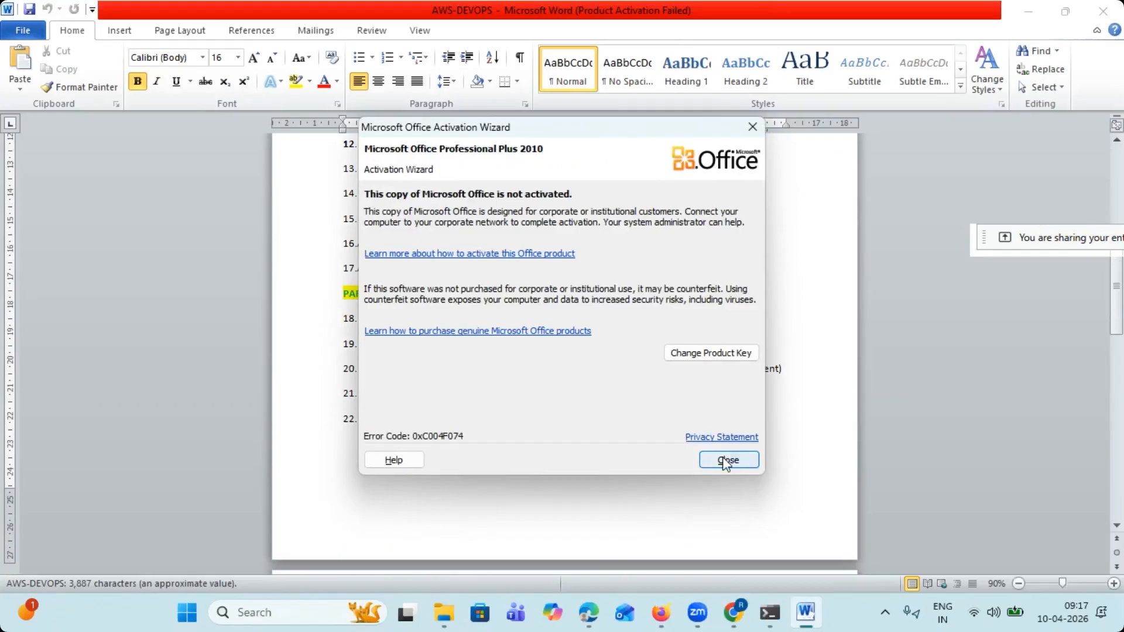
left_click(727, 460)
- Review the PART-3 projects, select "Code Pipeline" in item 39, and return to the AWS console by minimizing Word and closing File Explorer
scroll(536, 398, "down", 2)
scroll(536, 398, "down", 19)
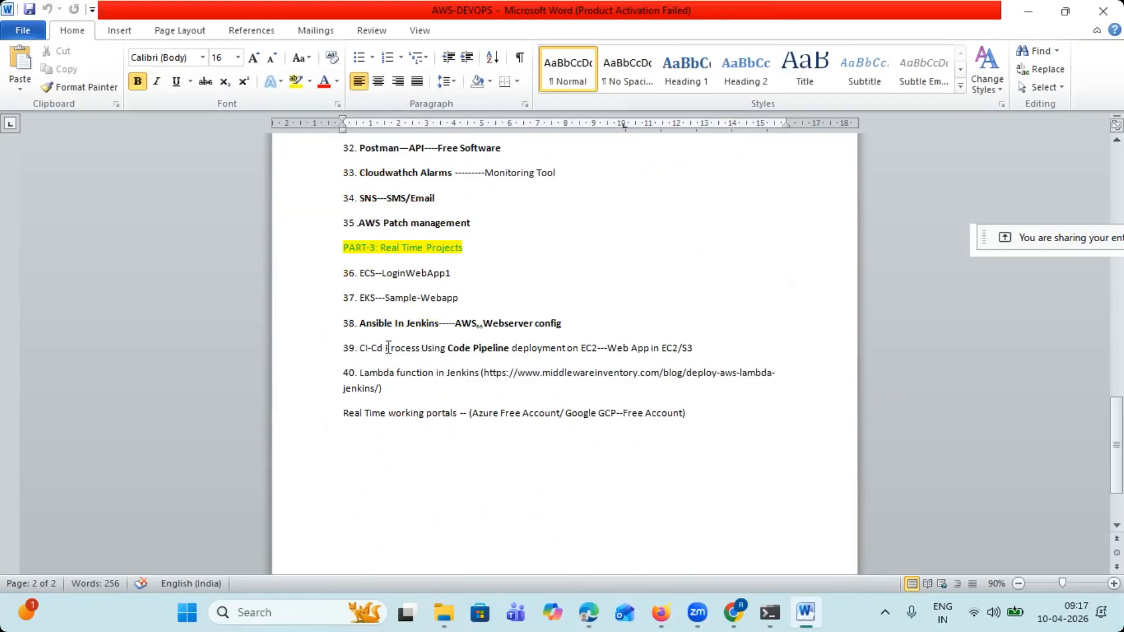
left_click_drag(451, 347, 511, 349)
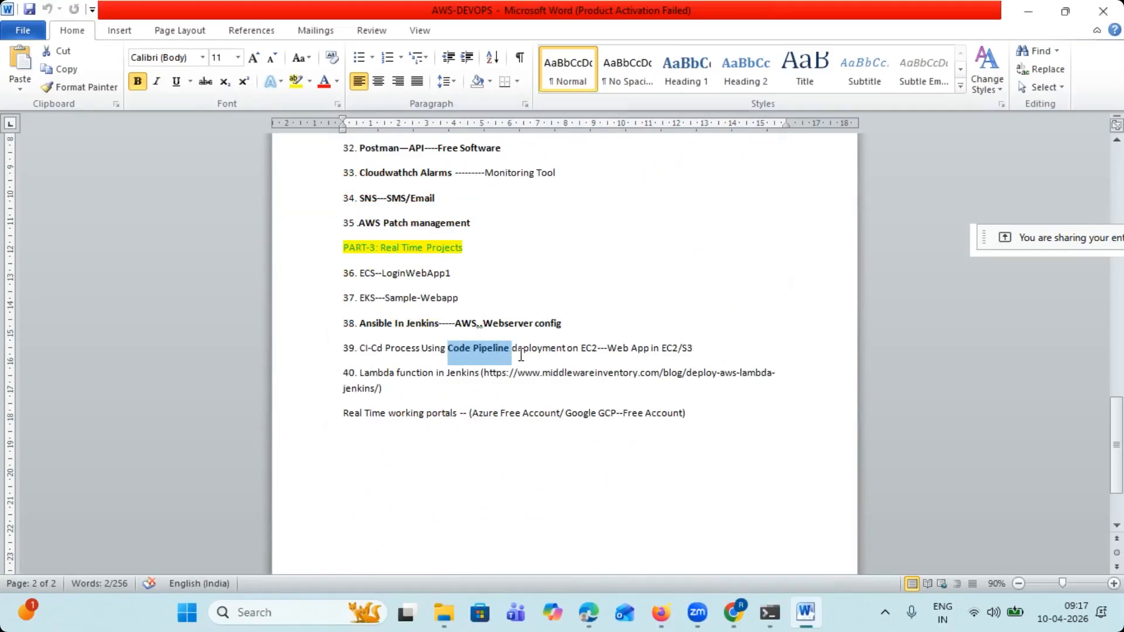
left_click(1040, 10)
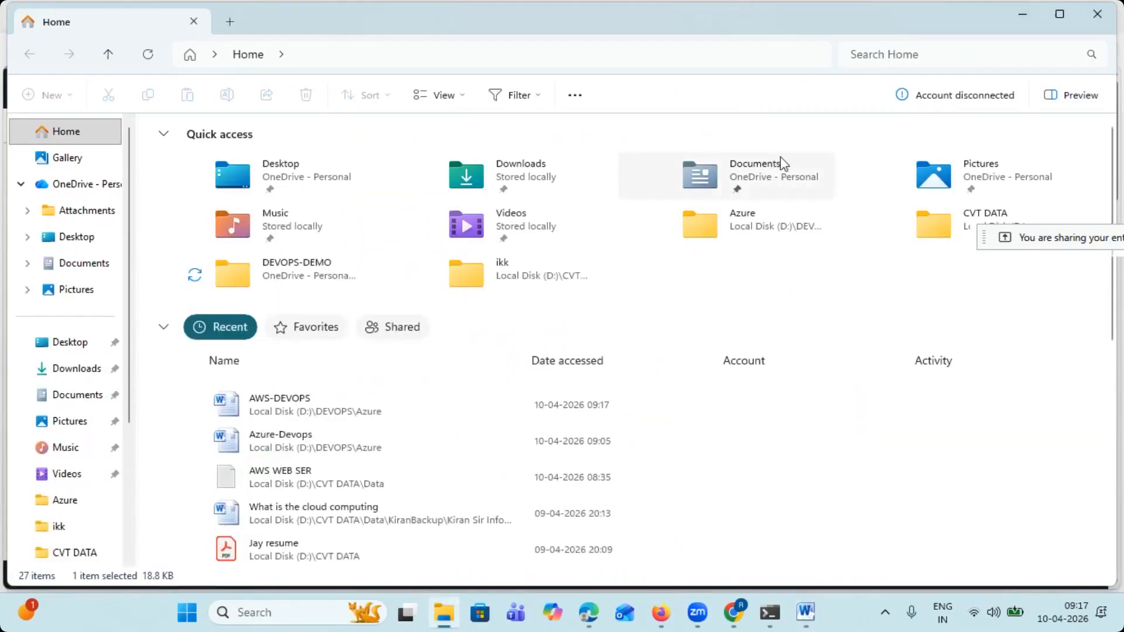
left_click(1089, 16)
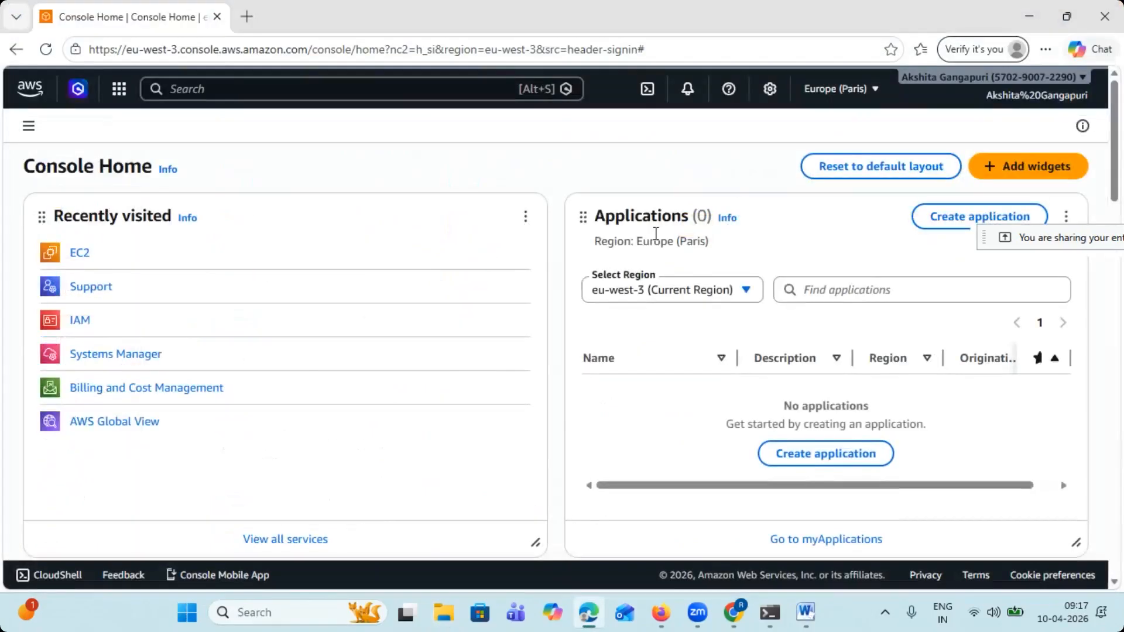
- Search the AWS console for "code pipeline" and open the CodePipeline service
left_click(251, 97)
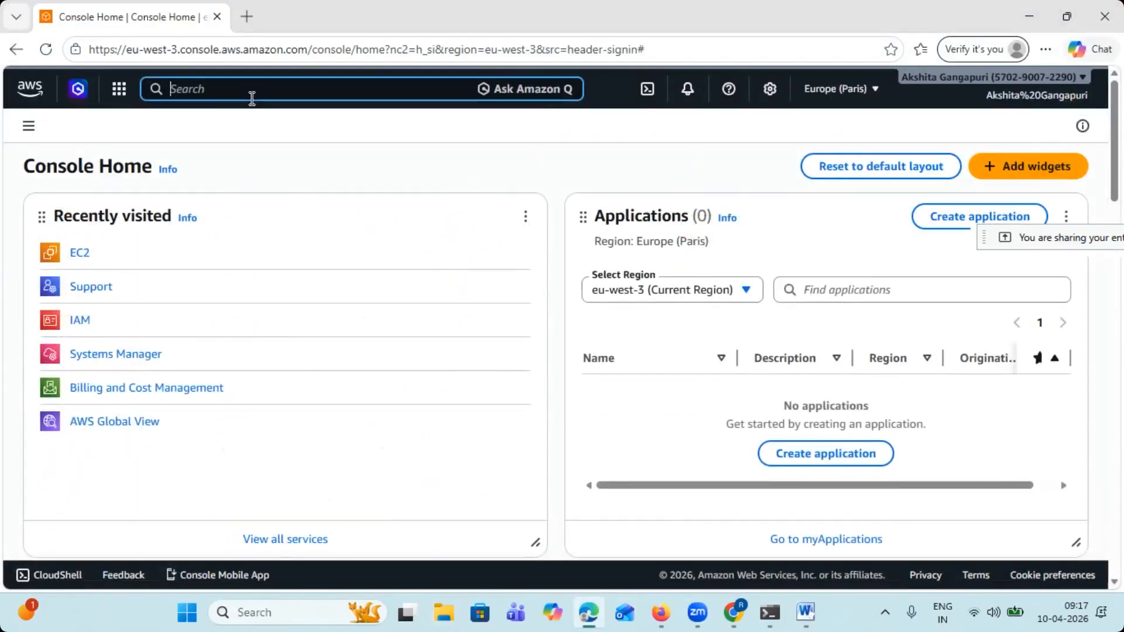
type("code")
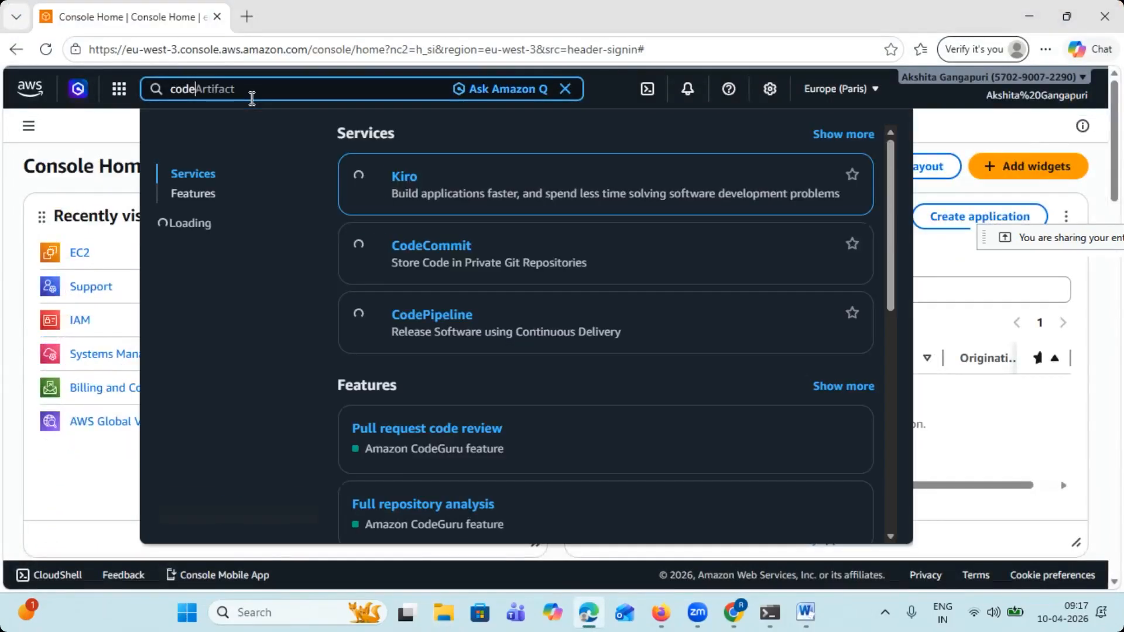
type(" pipe")
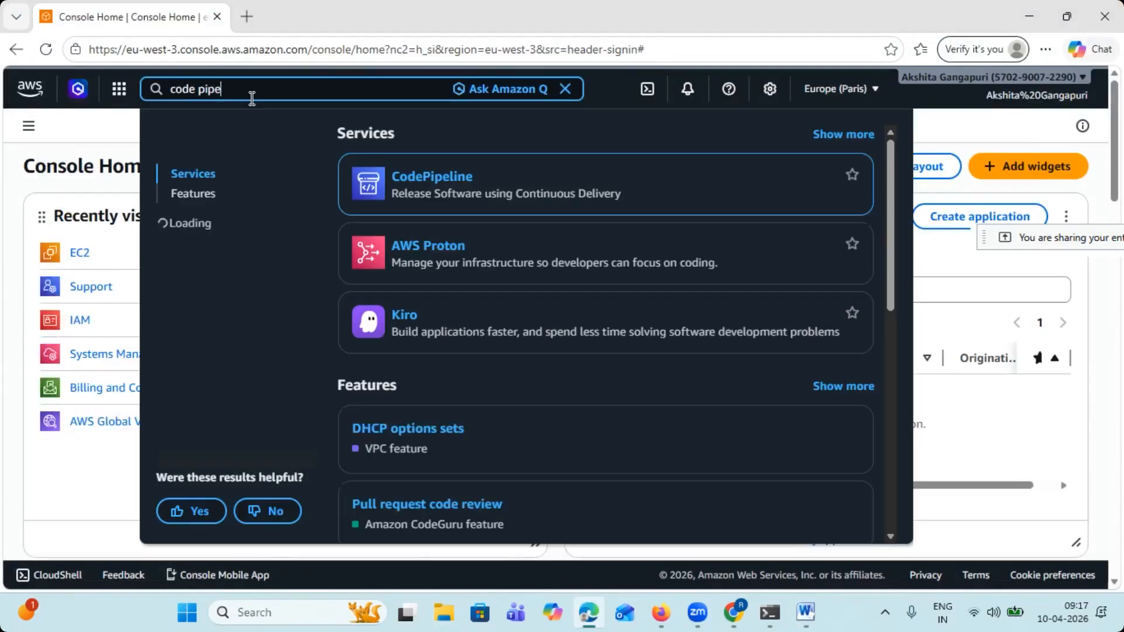
type("line")
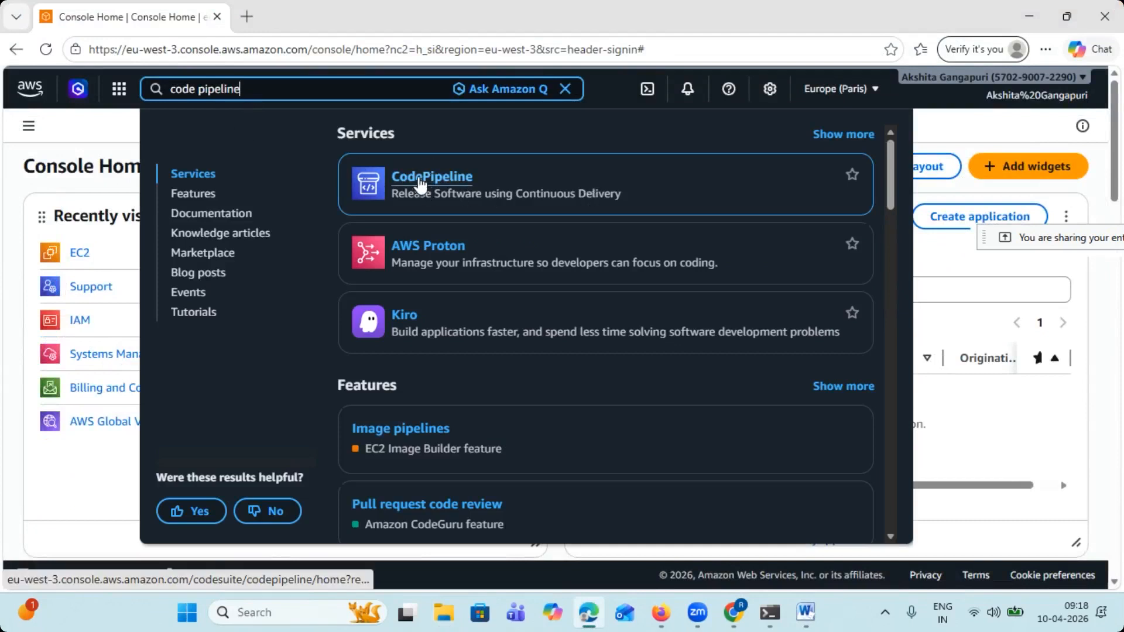
left_click(528, 184)
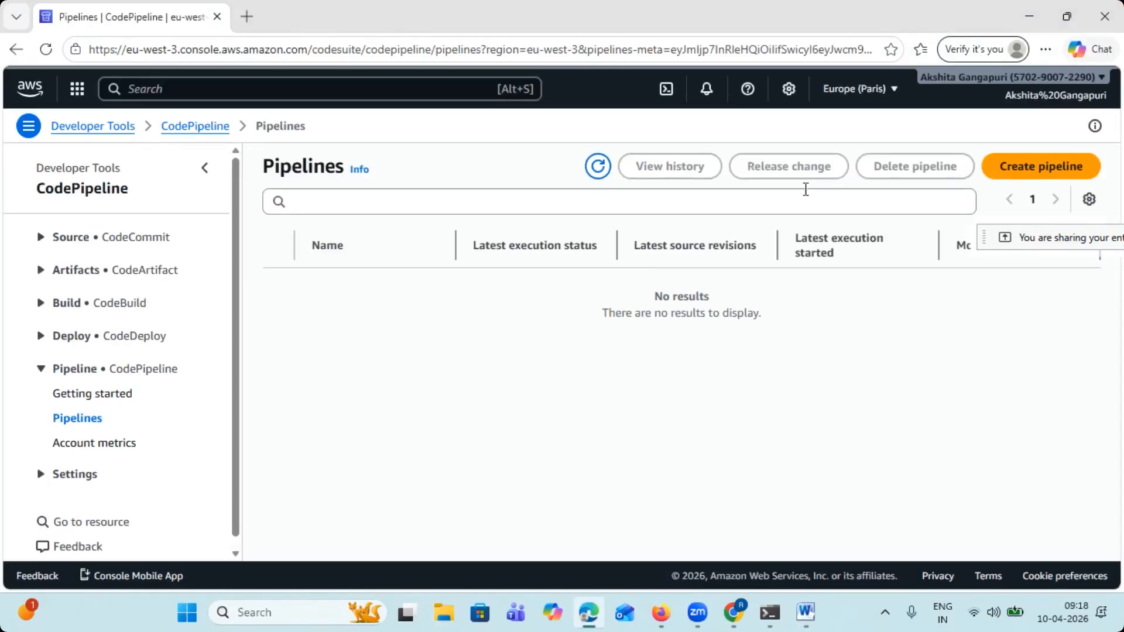
- Switch the console region to Asia Pacific (Mumbai) and collapse the Pipeline section of the Developer Tools navigation
left_click(888, 92)
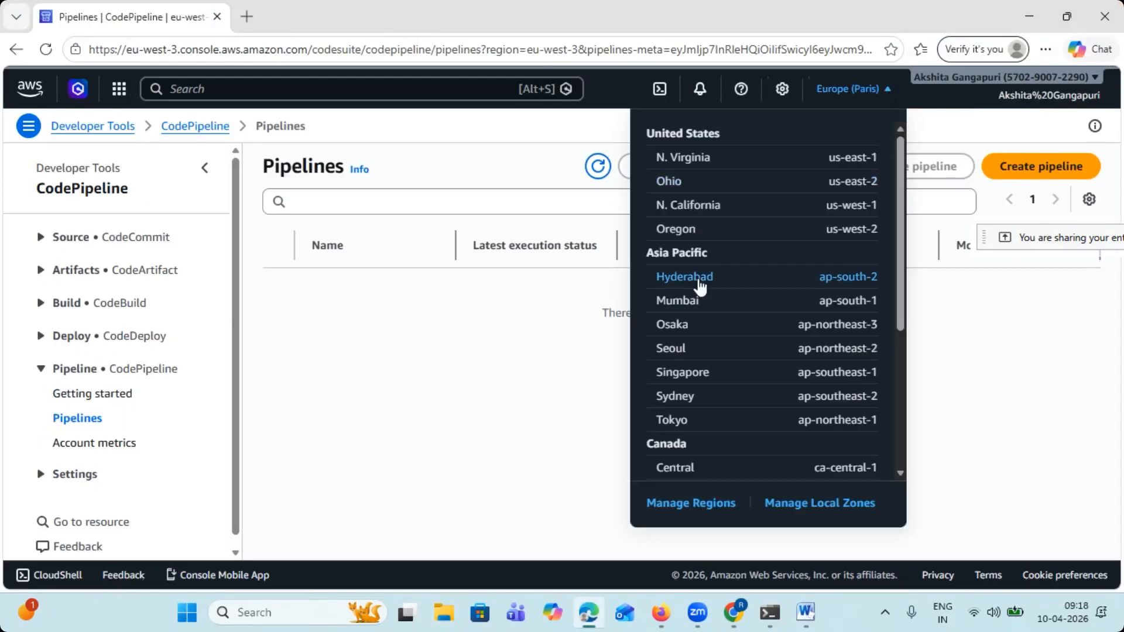
left_click(706, 304)
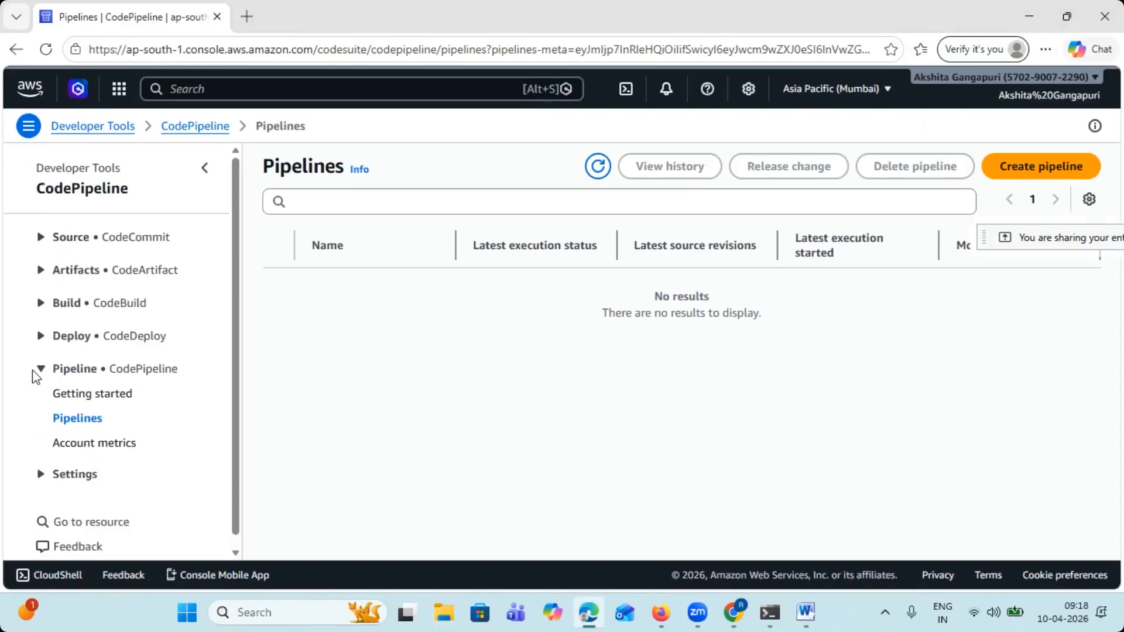
scroll(93, 346, "down", 1)
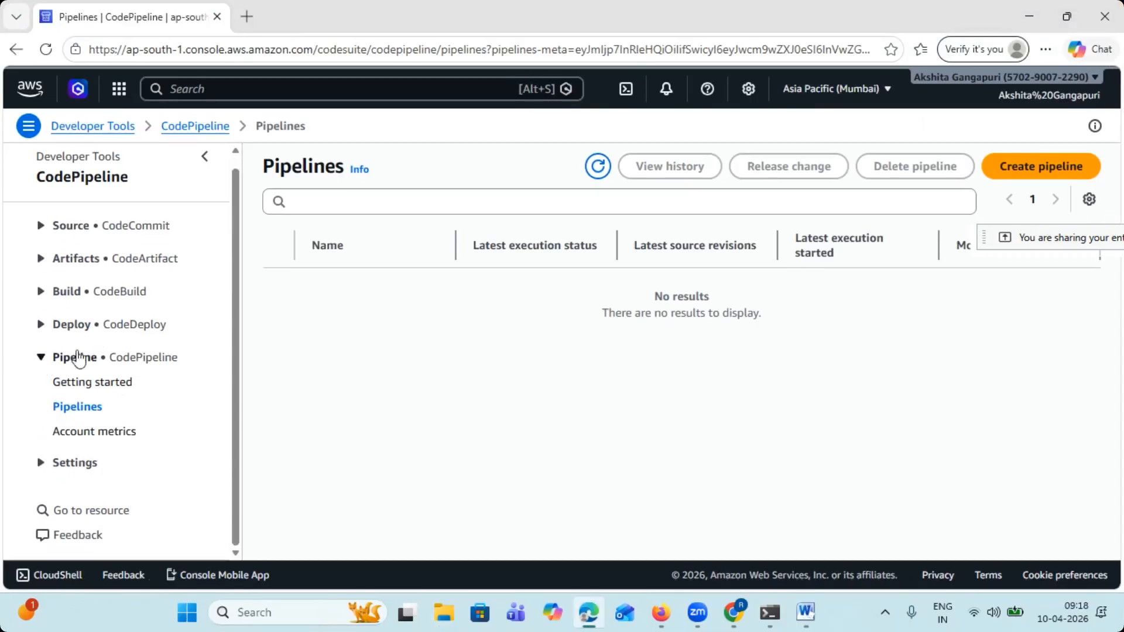
left_click(41, 358)
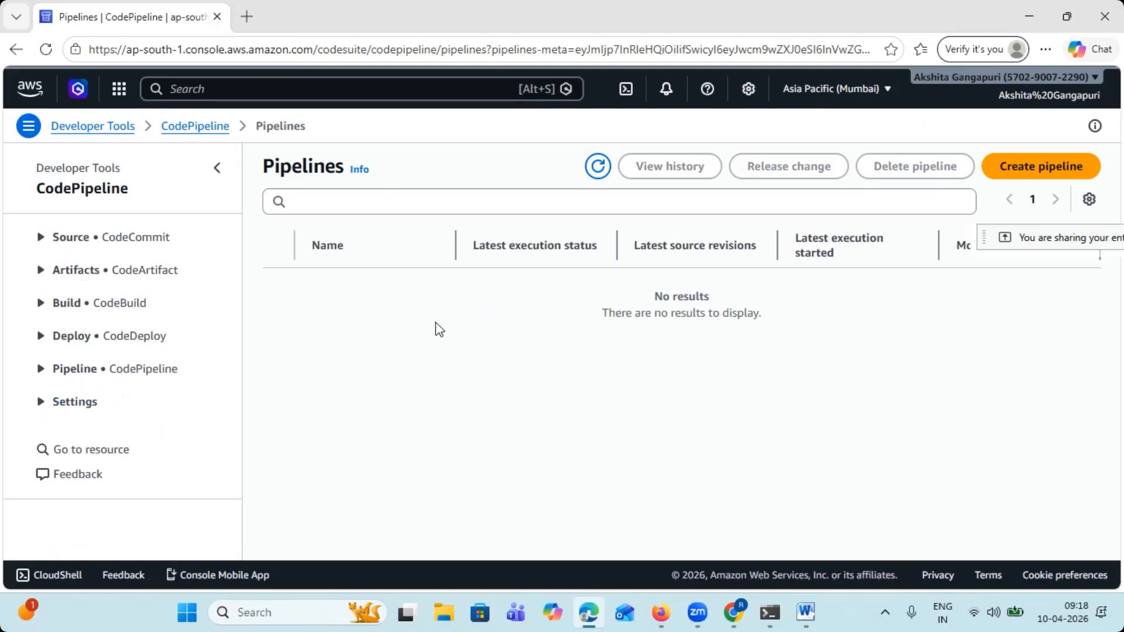
- Open the github-demo-ci-cd workflows folder on GitHub in a new browser tab and activate the GitHub search
left_click(240, 22)
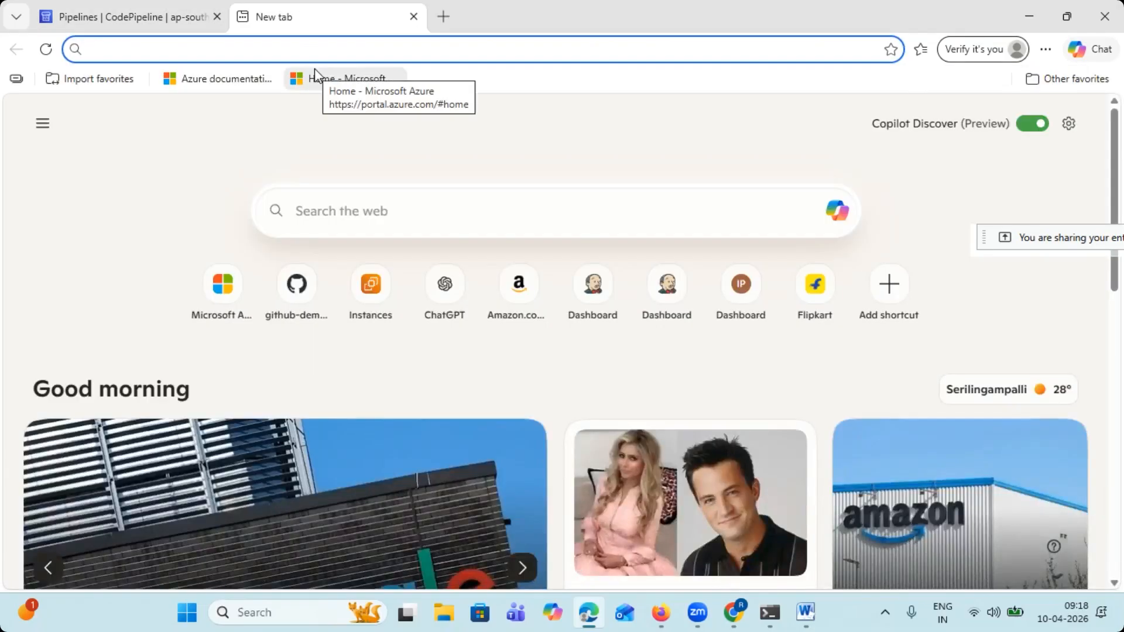
type("github")
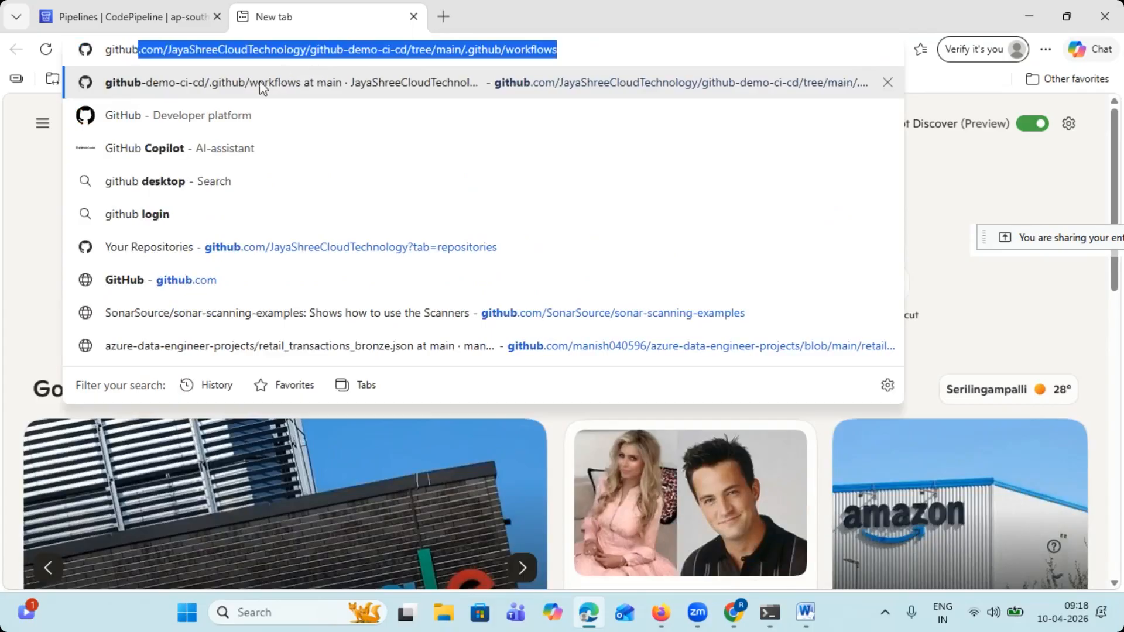
left_click(262, 87)
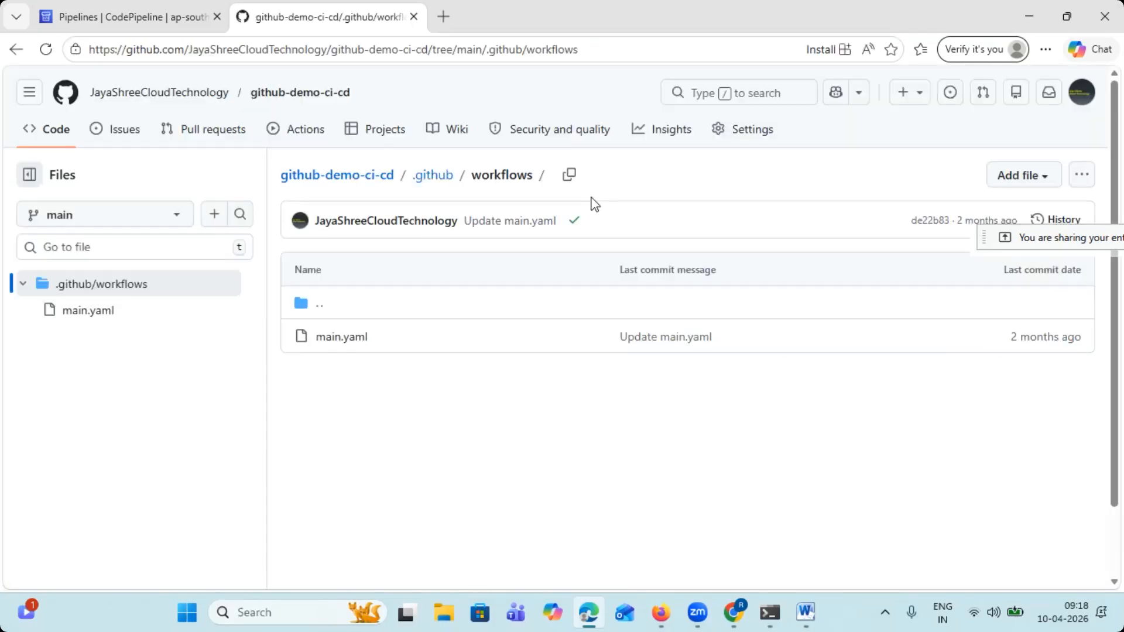
left_click(741, 91)
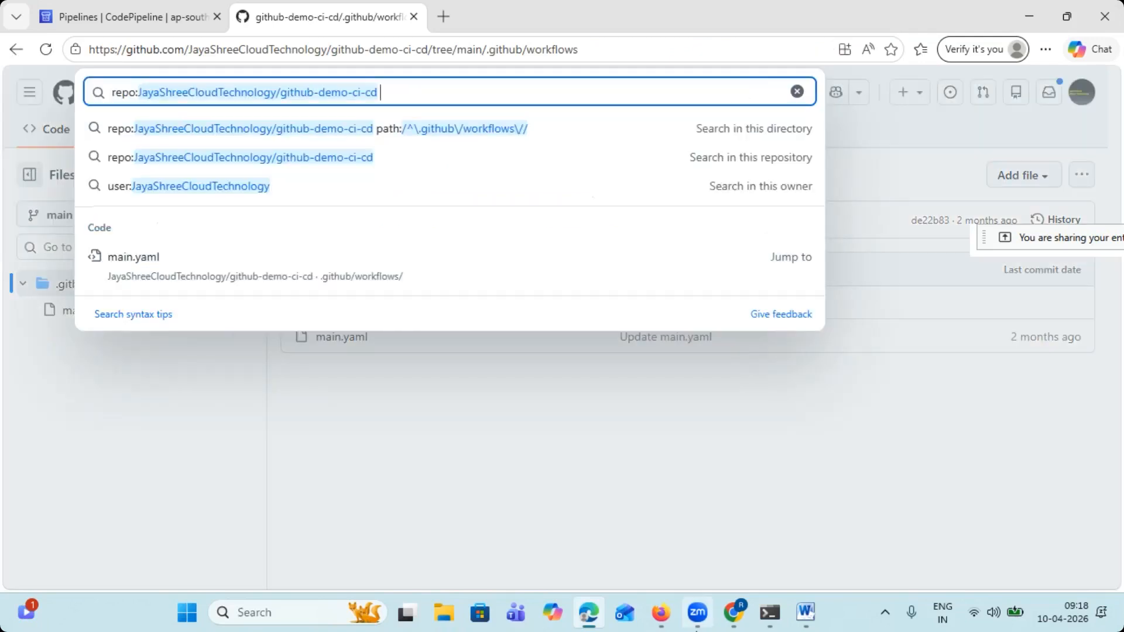
- Switch to the ChatGPT conversation in Chrome, copy "aws-codepipeline-examples" from the first official AWS example link, and return to GitHub in Edge
left_click(747, 616)
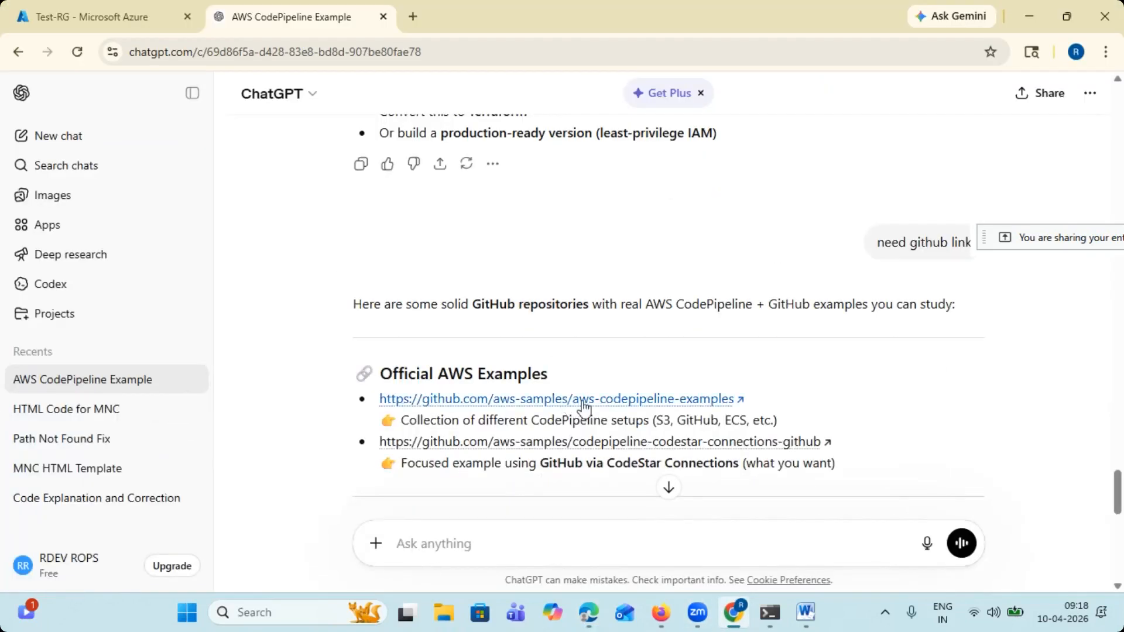
left_click(597, 406)
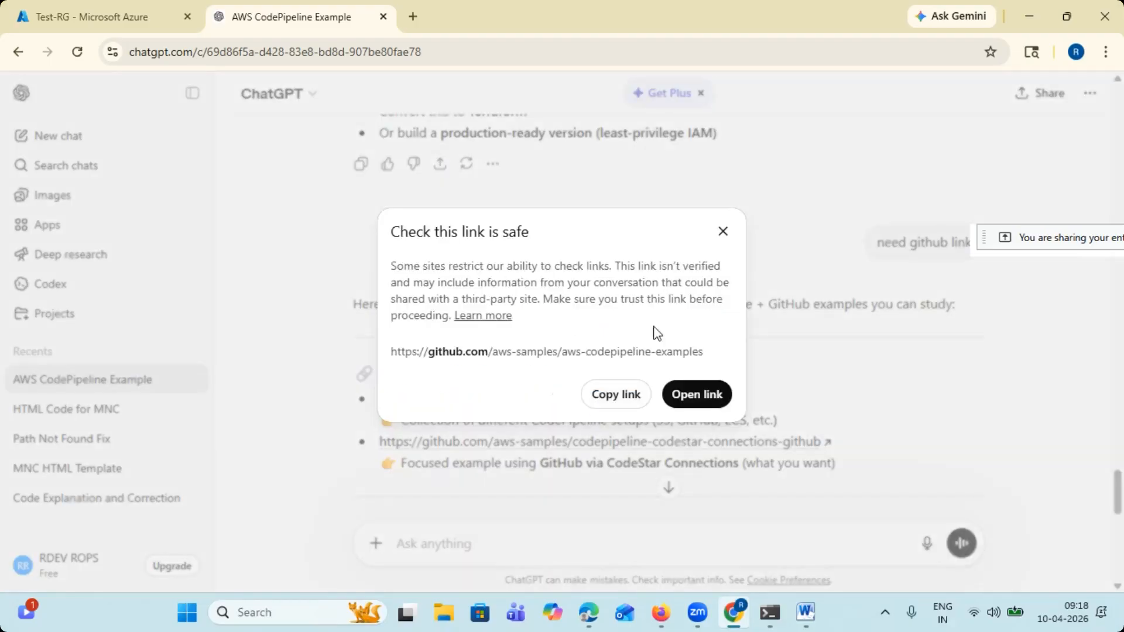
left_click_drag(708, 356, 569, 357)
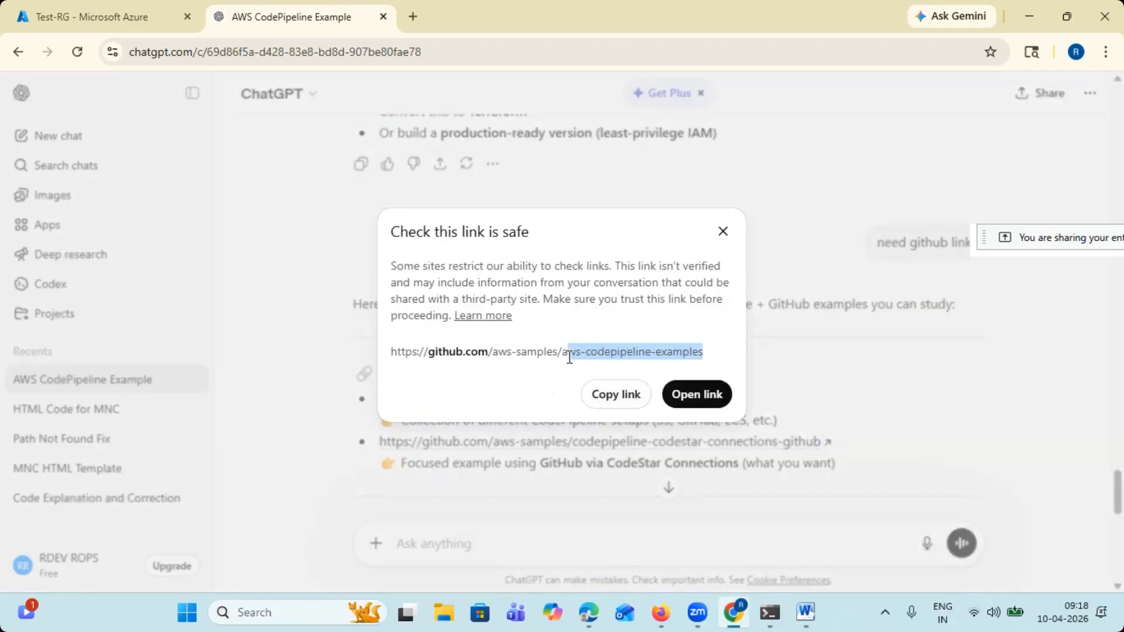
right_click(579, 356)
left_click(606, 377)
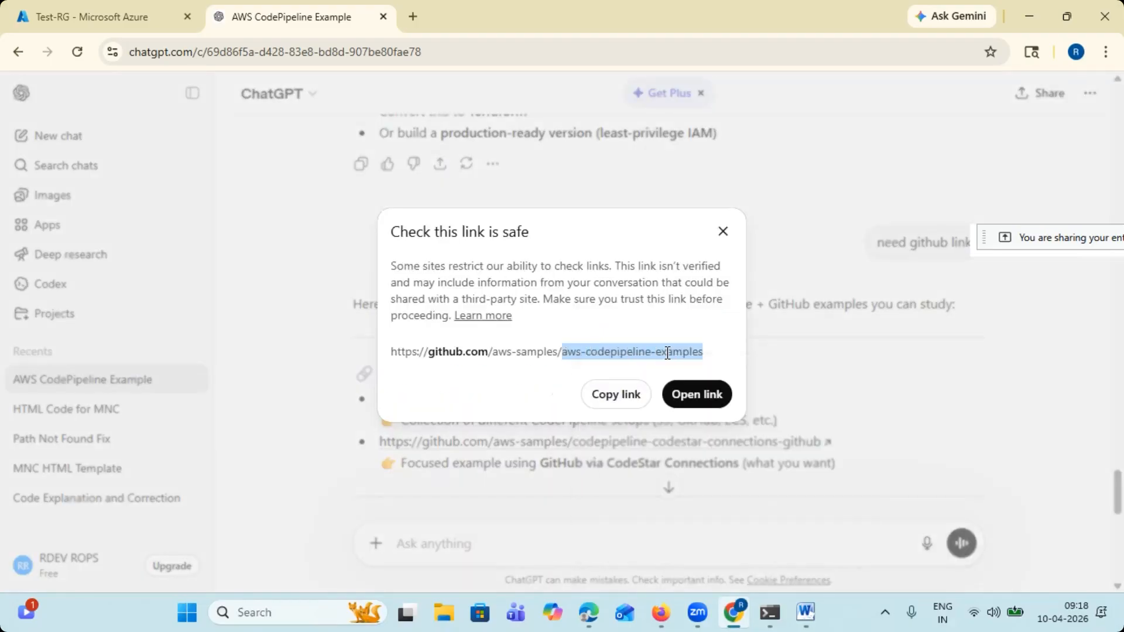
left_click(1024, 19)
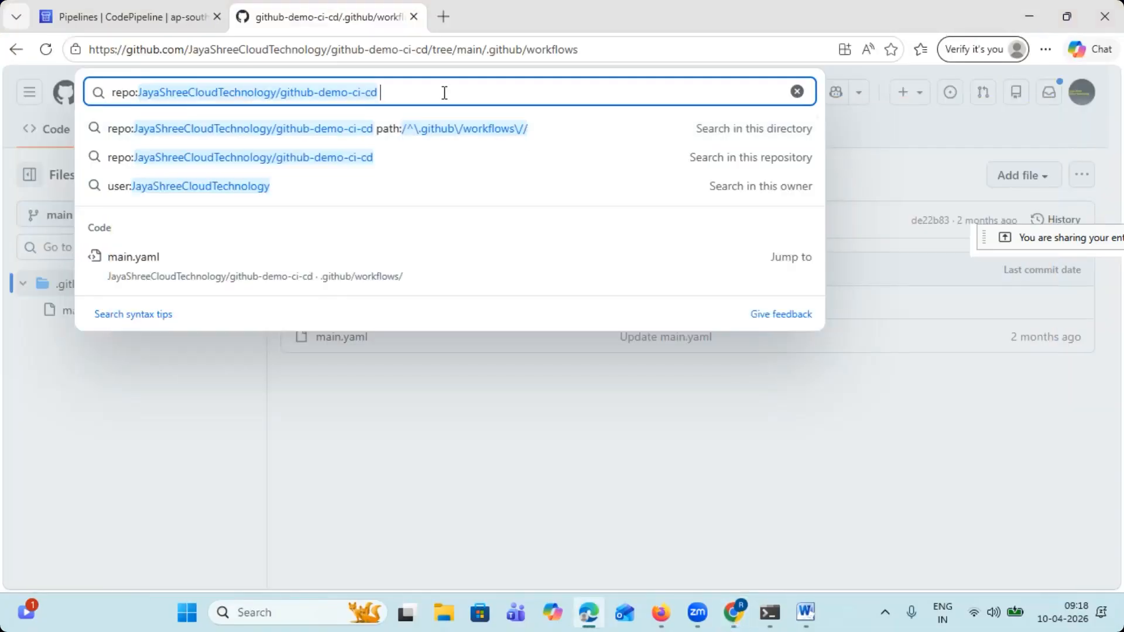
- Replace the repository-scoped query with the copied "aws-codepipeline-examples" and search all of GitHub
left_click_drag(444, 93, 3, 56)
key("BackSpace")
key("ctrl+v")
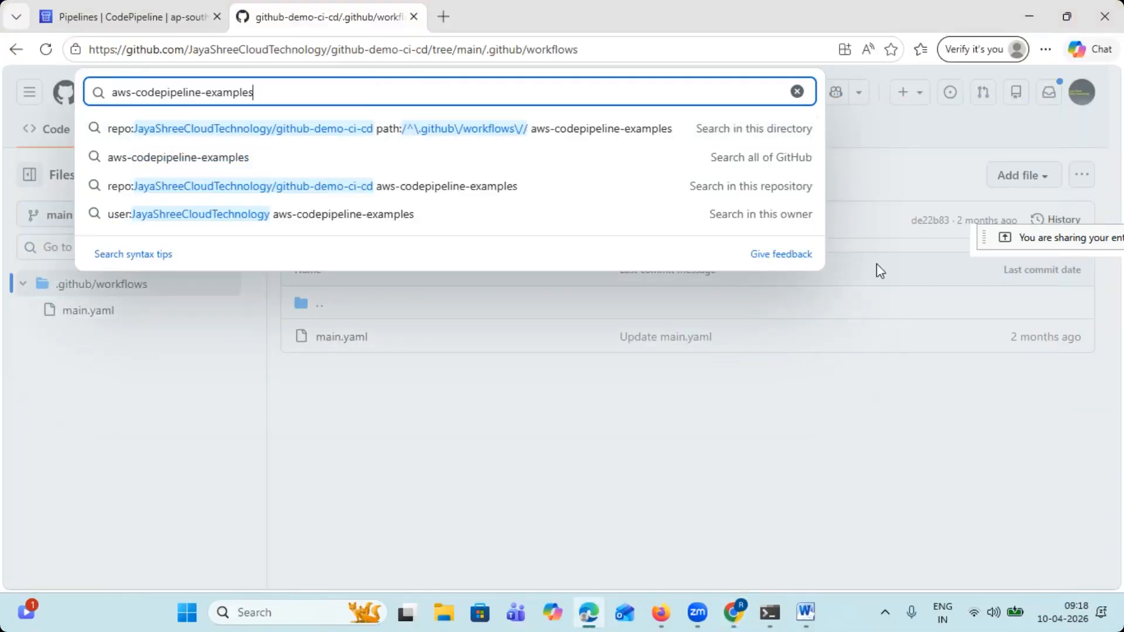
key("Return")
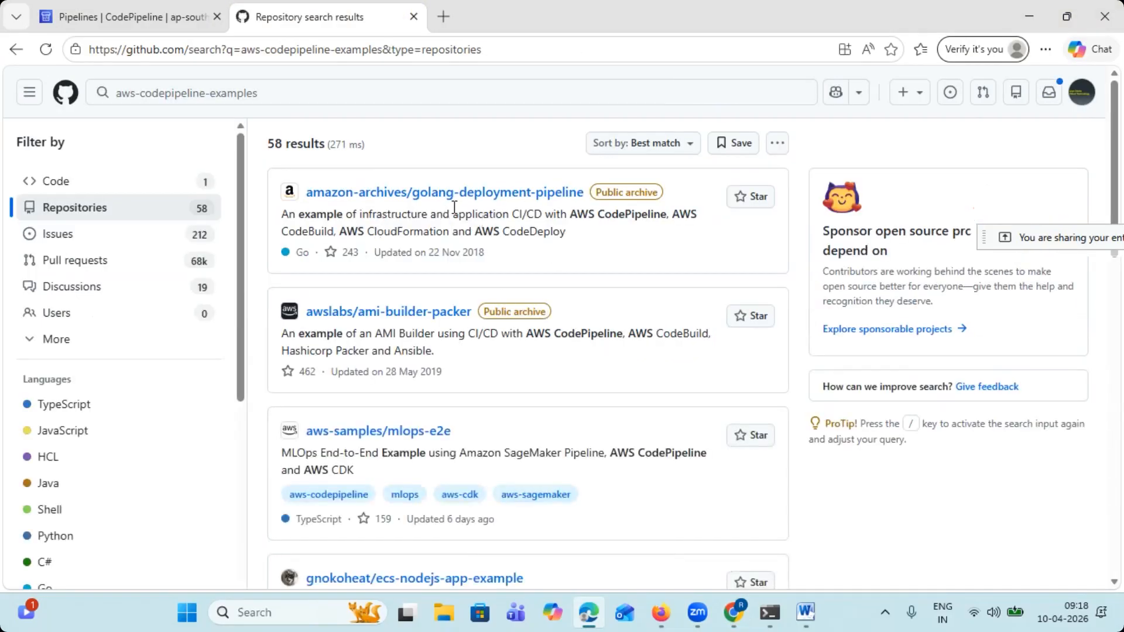
- Look through the first page of repository results for a suitable CodePipeline example
scroll(527, 205, "down", 3)
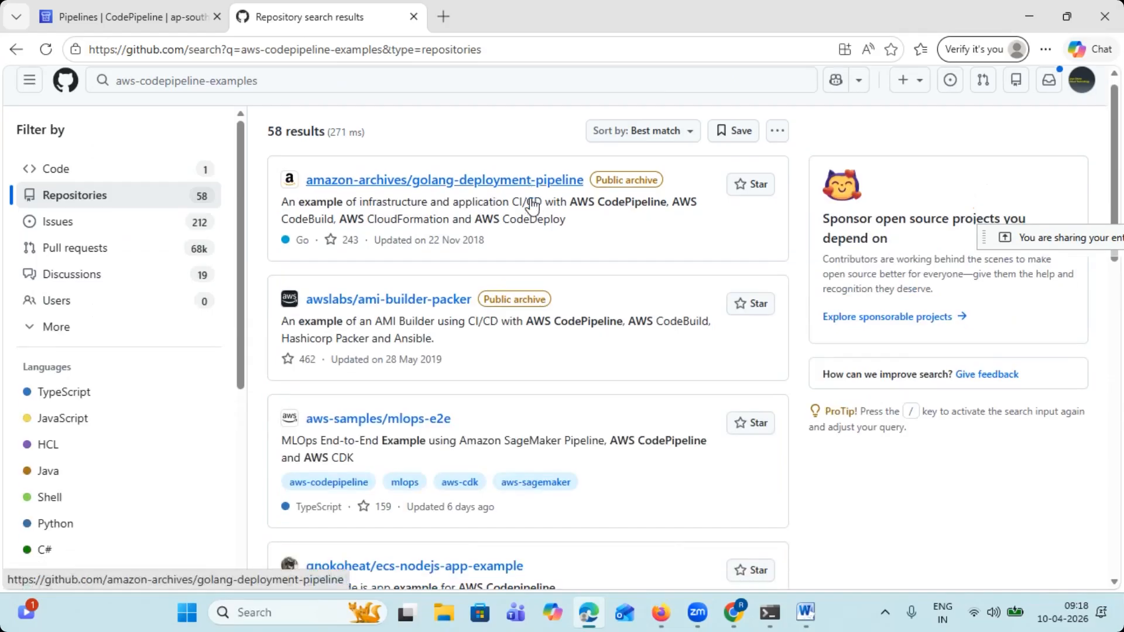
scroll(469, 249, "down", 1)
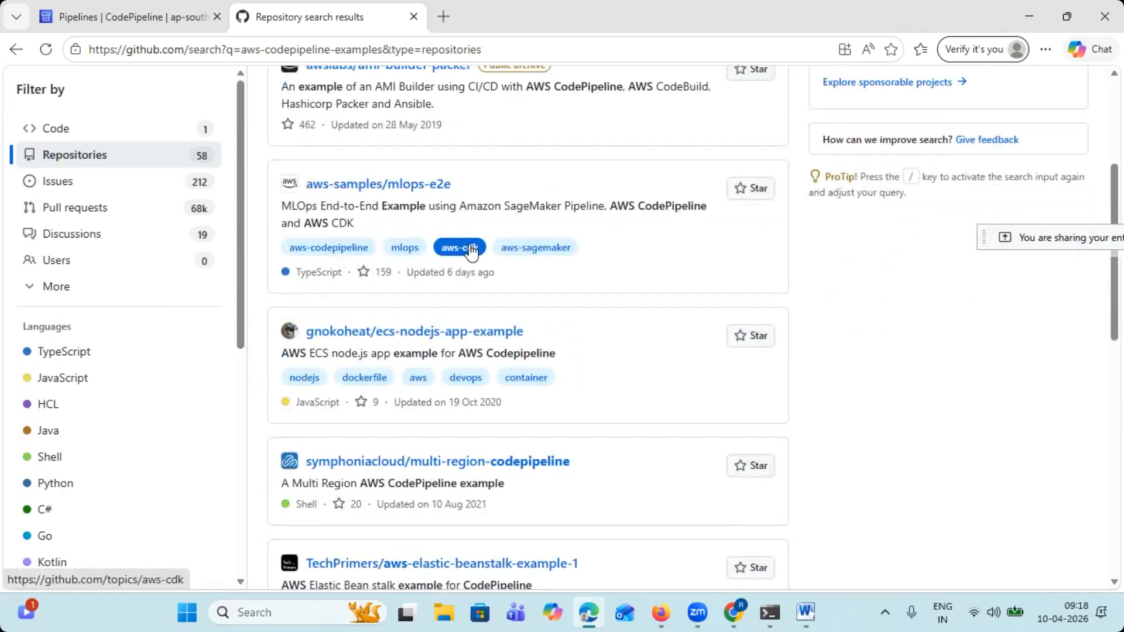
scroll(463, 257, "down", 1)
scroll(462, 257, "down", 1)
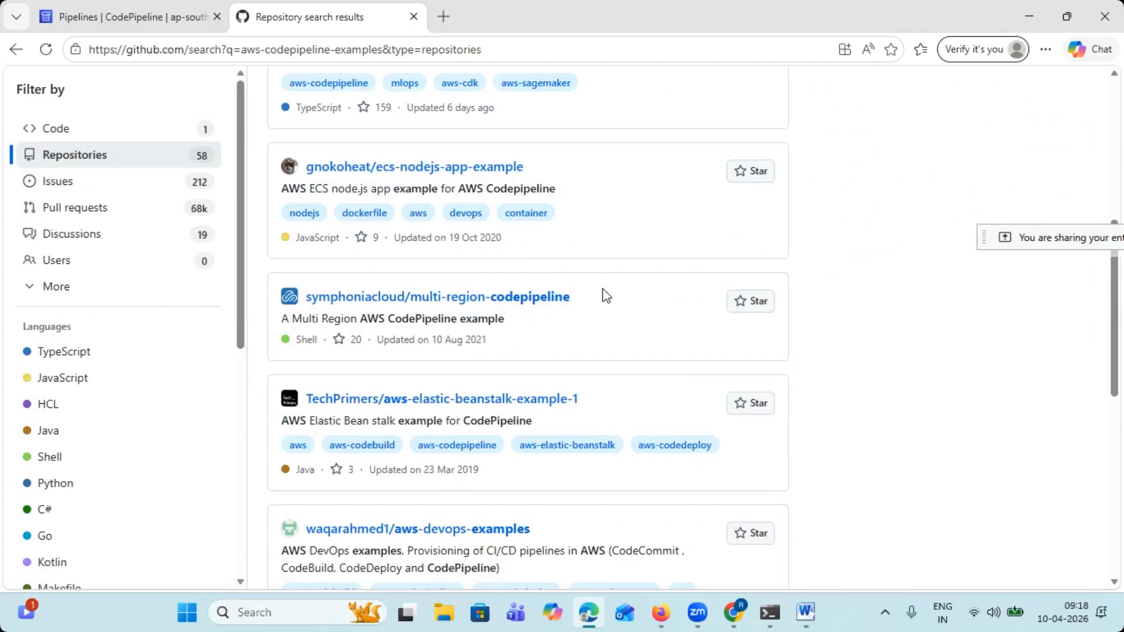
scroll(606, 295, "down", 2)
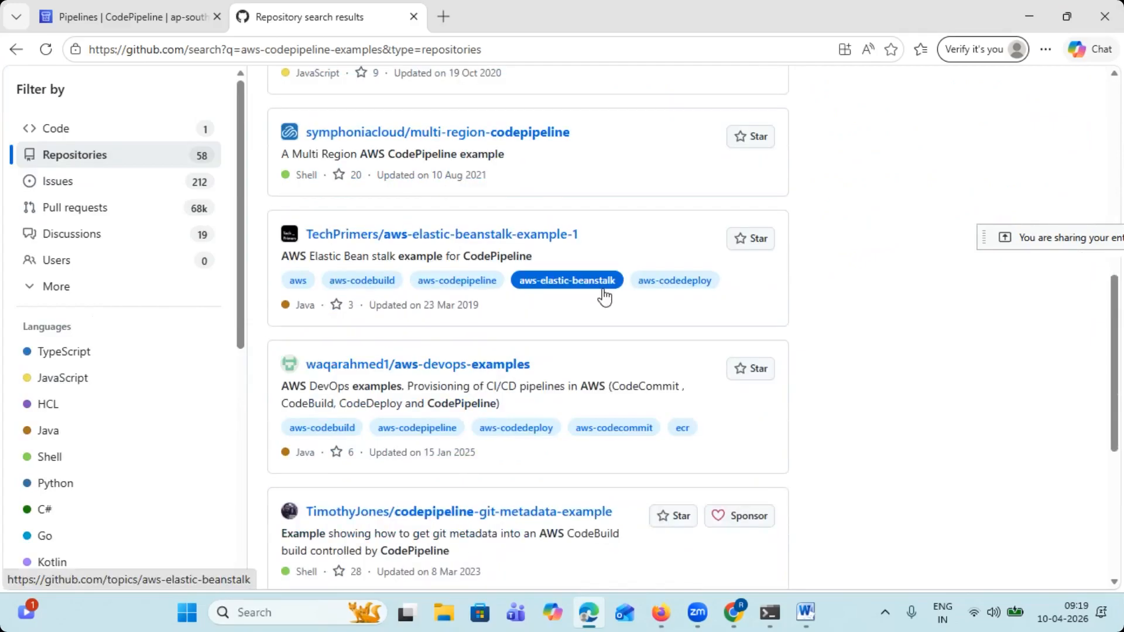
scroll(606, 296, "down", 2)
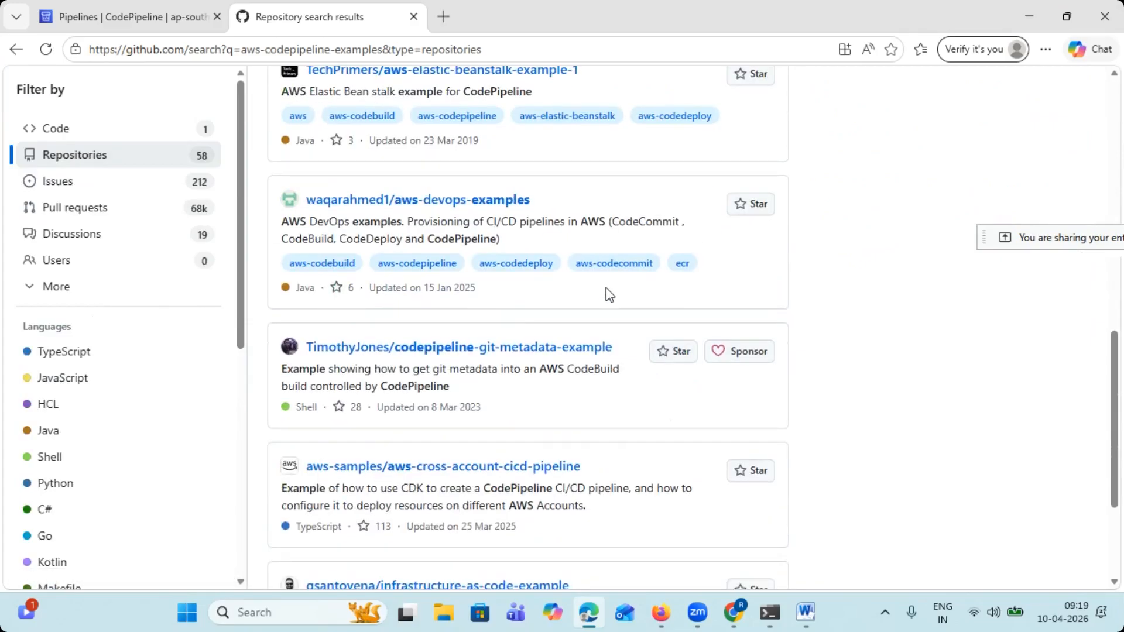
scroll(609, 293, "down", 1)
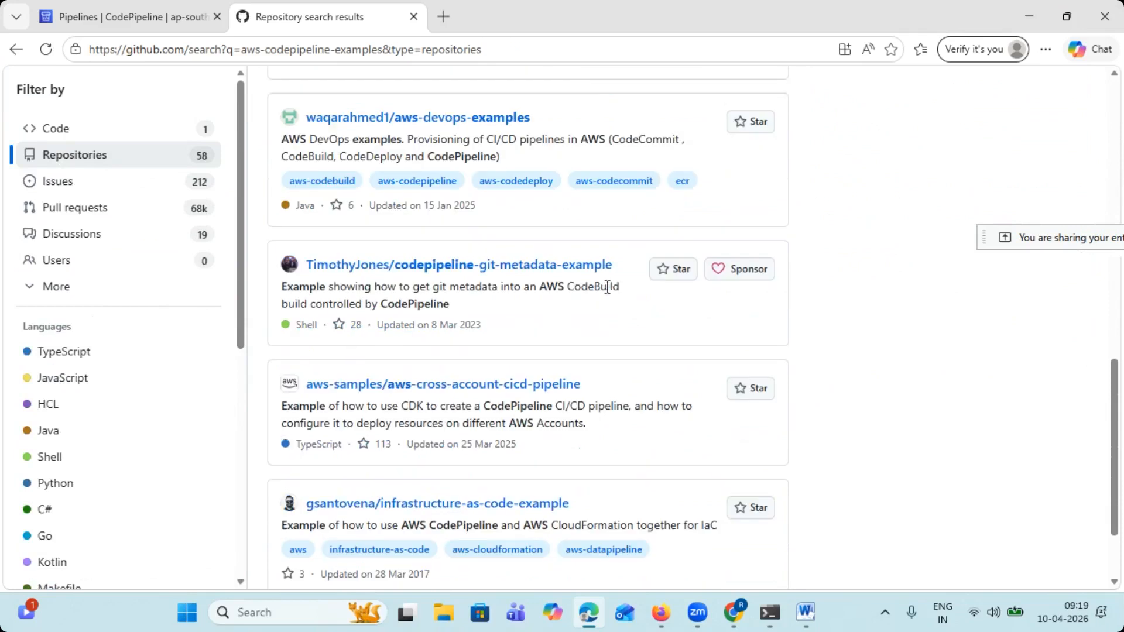
scroll(607, 287, "down", 1)
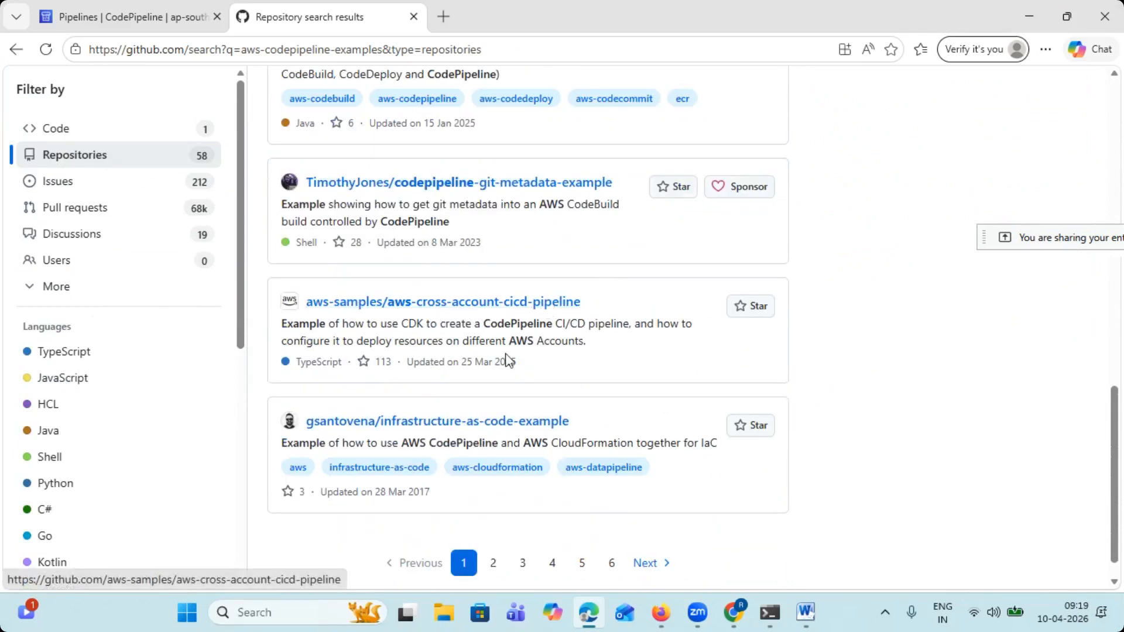
scroll(525, 364, "down", 1)
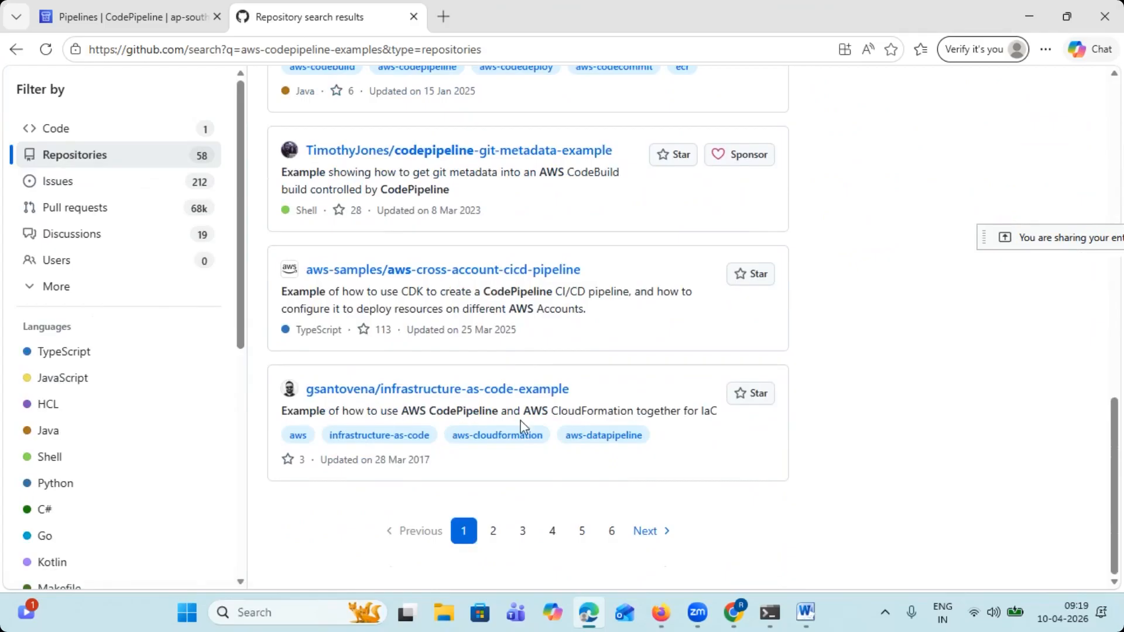
- Open the infrastructure-as-code-example repository, review its files and README requirements, and return to the search results
left_click(469, 392)
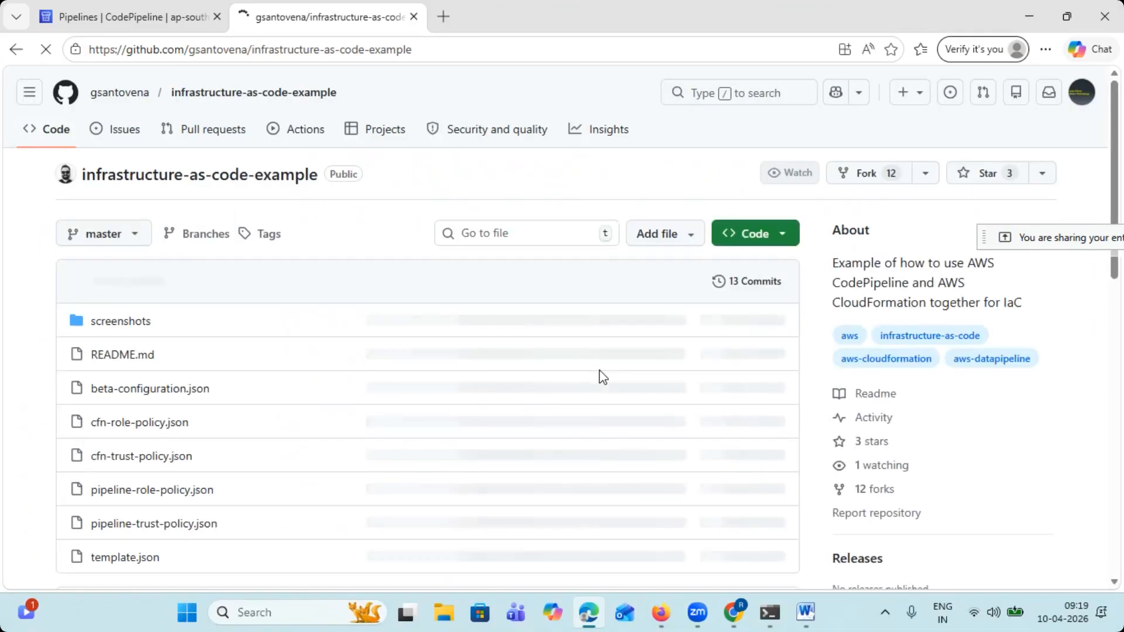
scroll(465, 368, "down", 2)
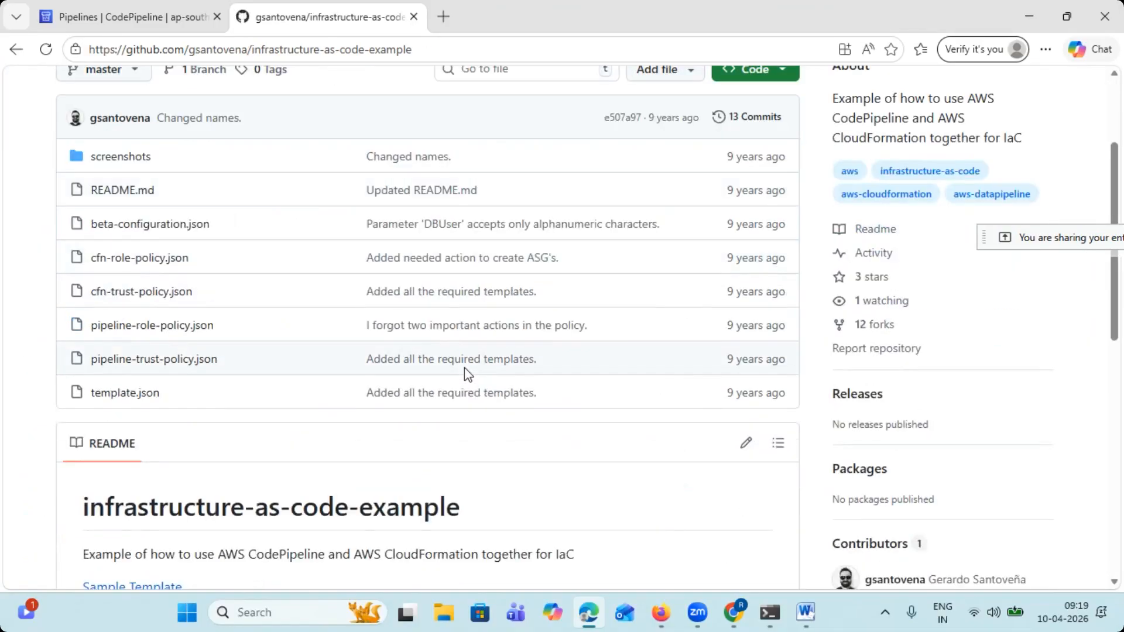
scroll(465, 367, "down", 5)
scroll(469, 375, "down", 3)
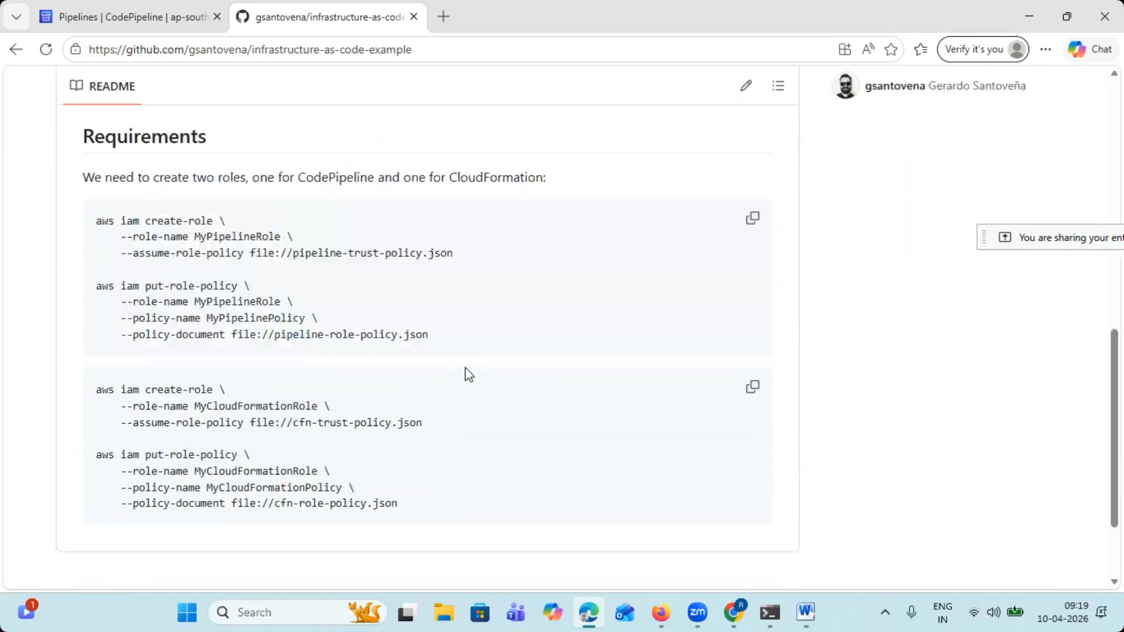
scroll(468, 374, "up", 10)
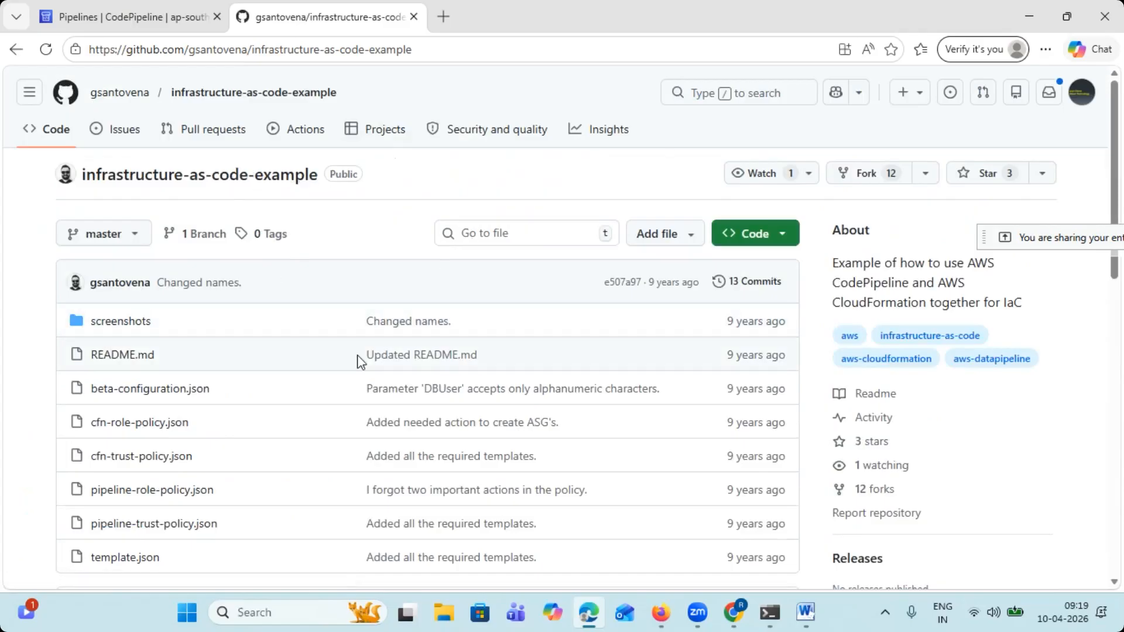
scroll(358, 358, "down", 10)
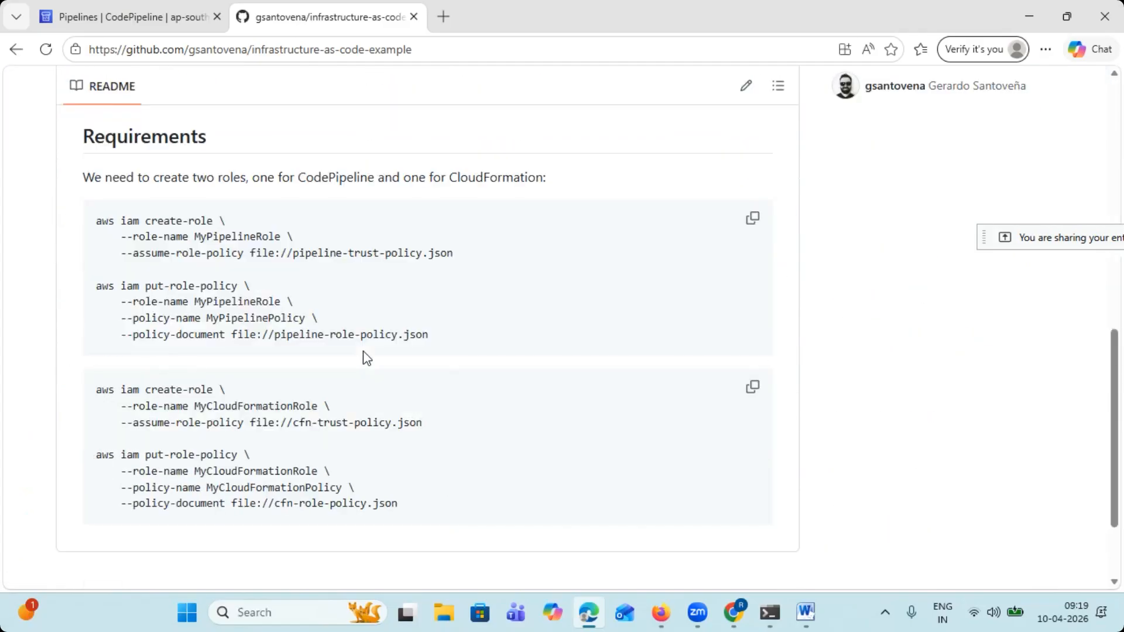
scroll(364, 349, "up", 10)
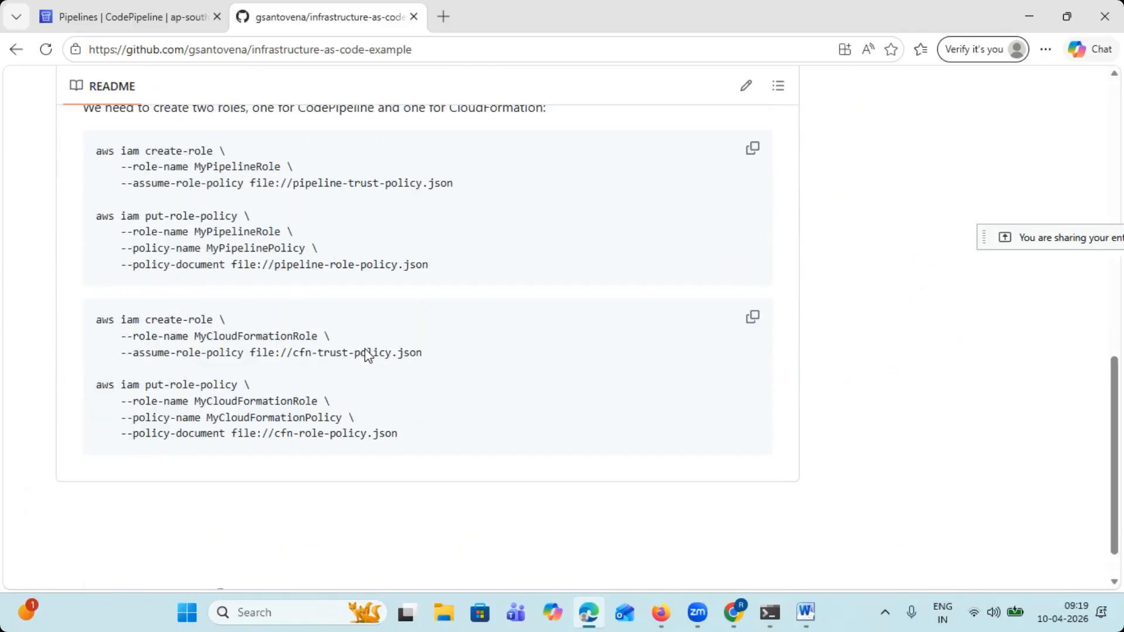
key("alt+Left")
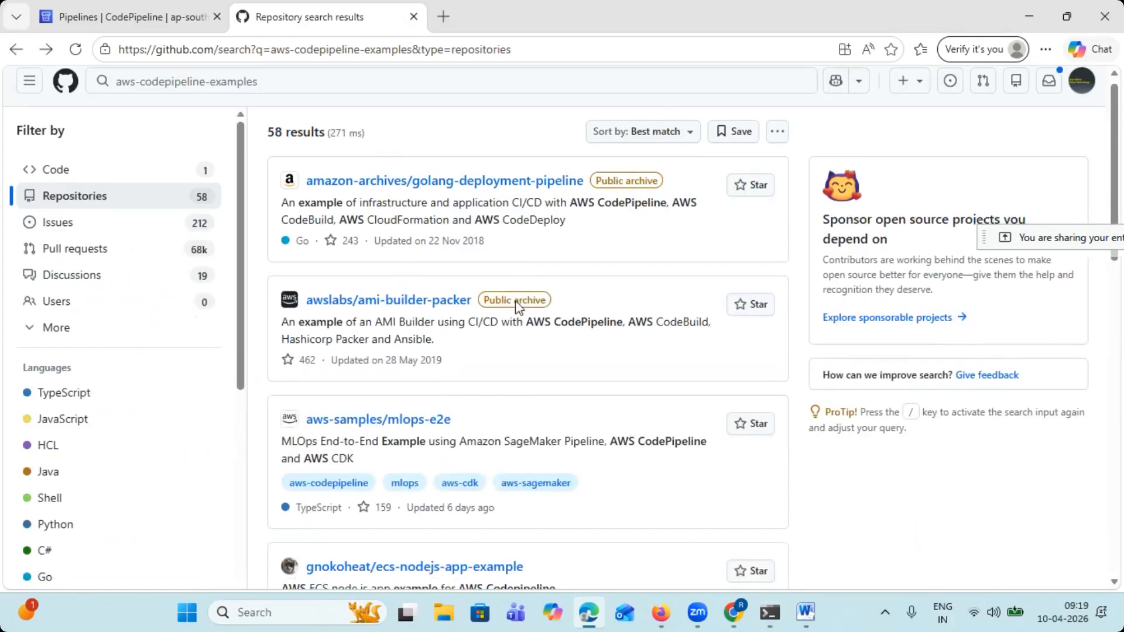
- Look through the remaining first-page results and the second page of repository results for a suitable CodePipeline example
scroll(517, 300, "down", 10)
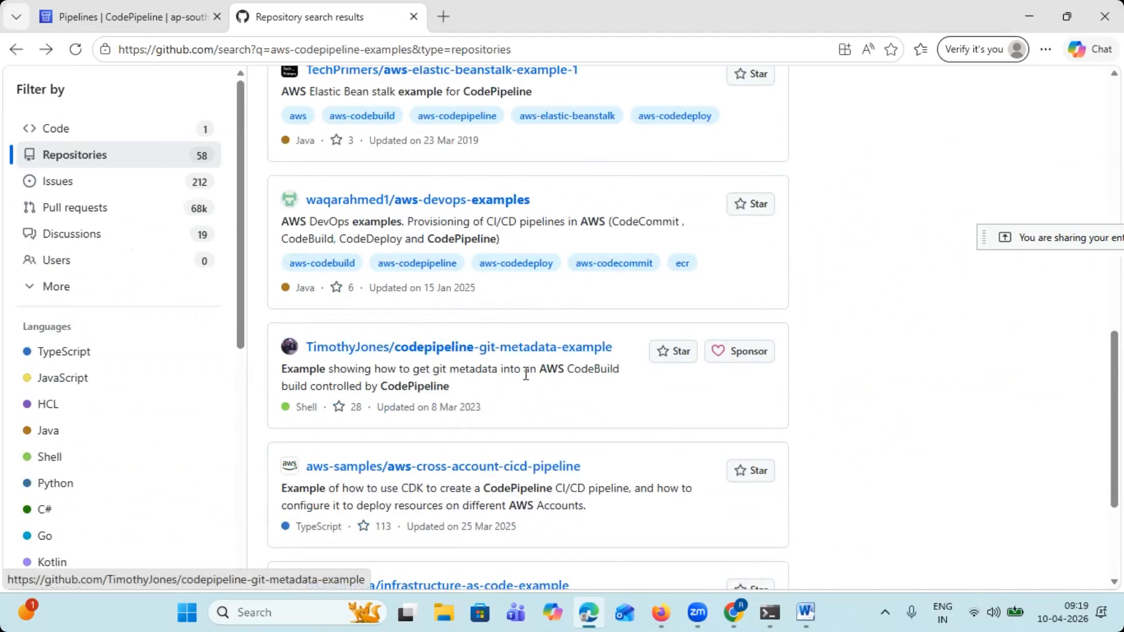
scroll(539, 359, "down", 1)
scroll(539, 359, "down", 2)
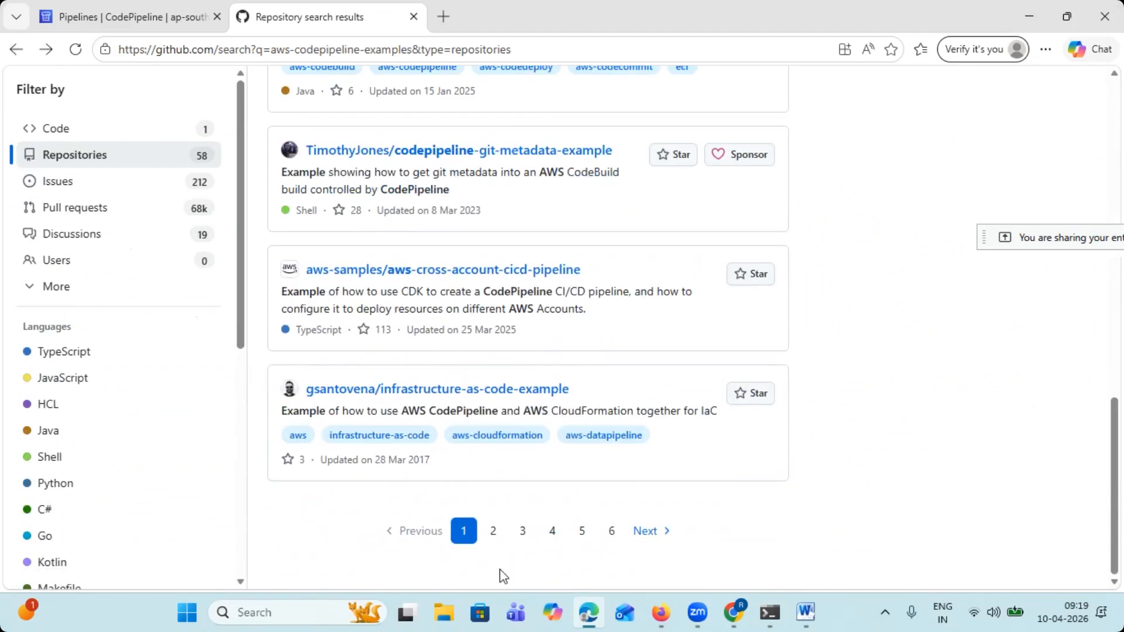
left_click(492, 529)
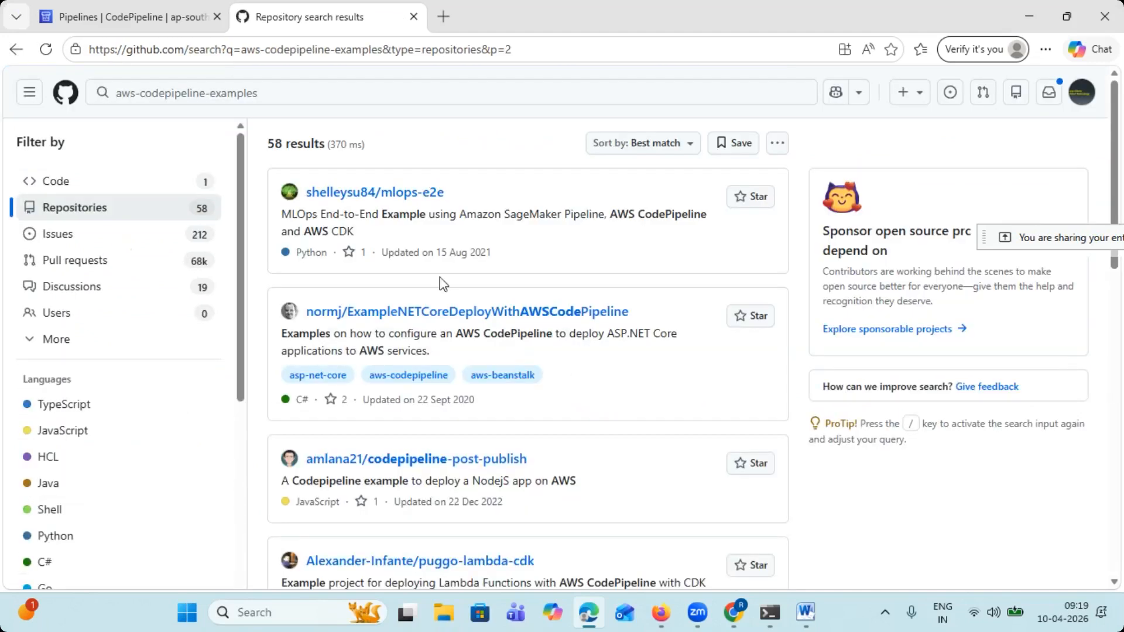
scroll(452, 269, "down", 3)
scroll(454, 269, "down", 3)
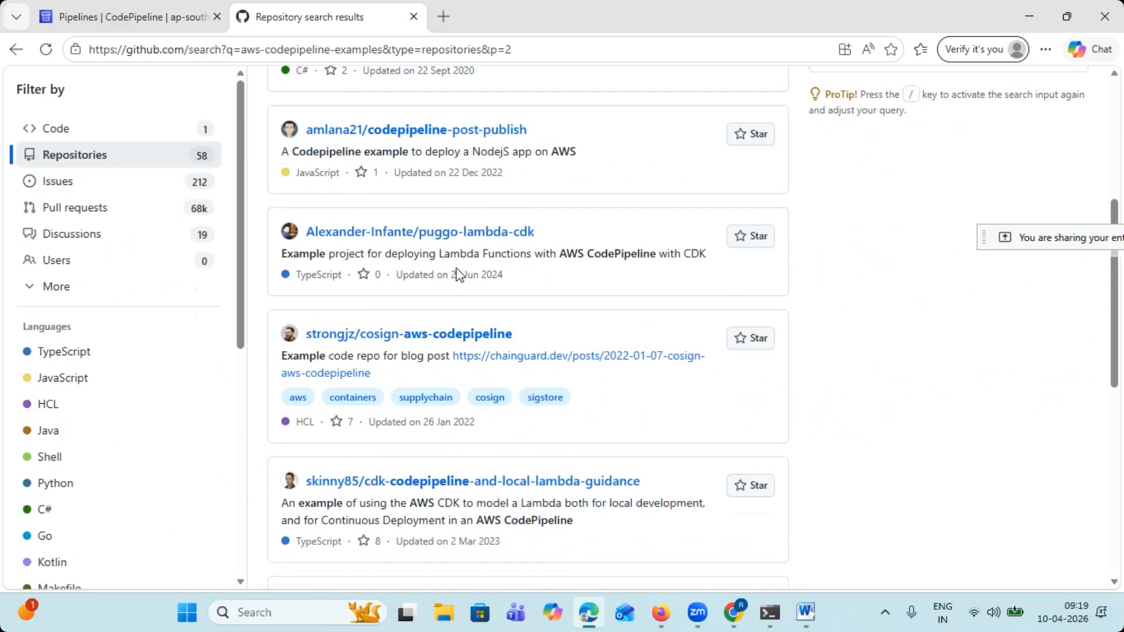
scroll(463, 348, "down", 4)
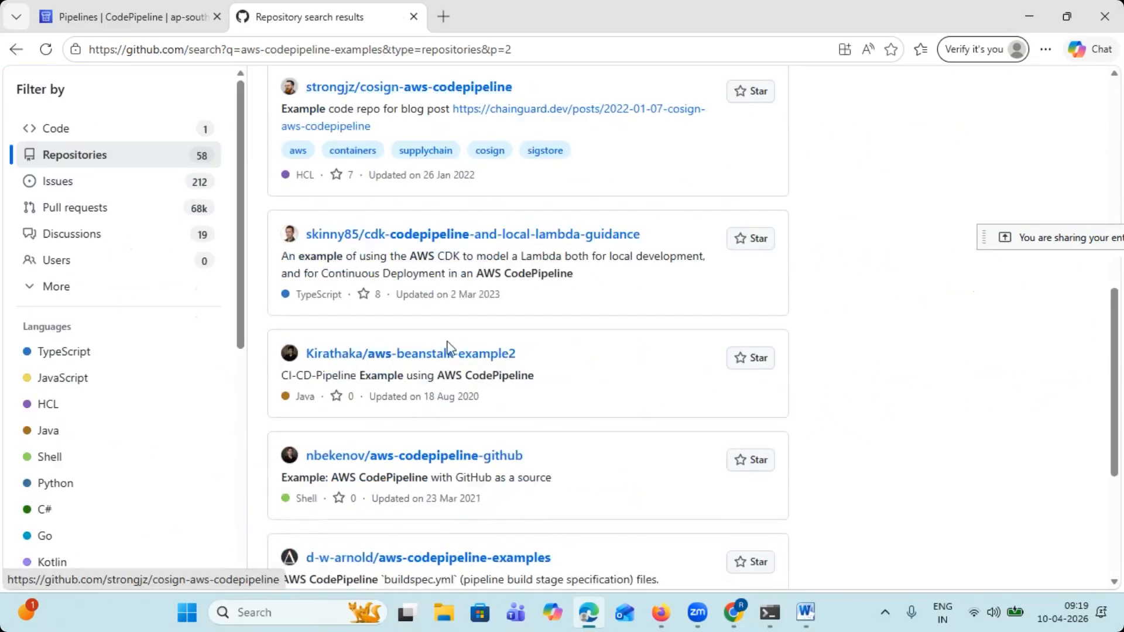
scroll(539, 251, "down", 1)
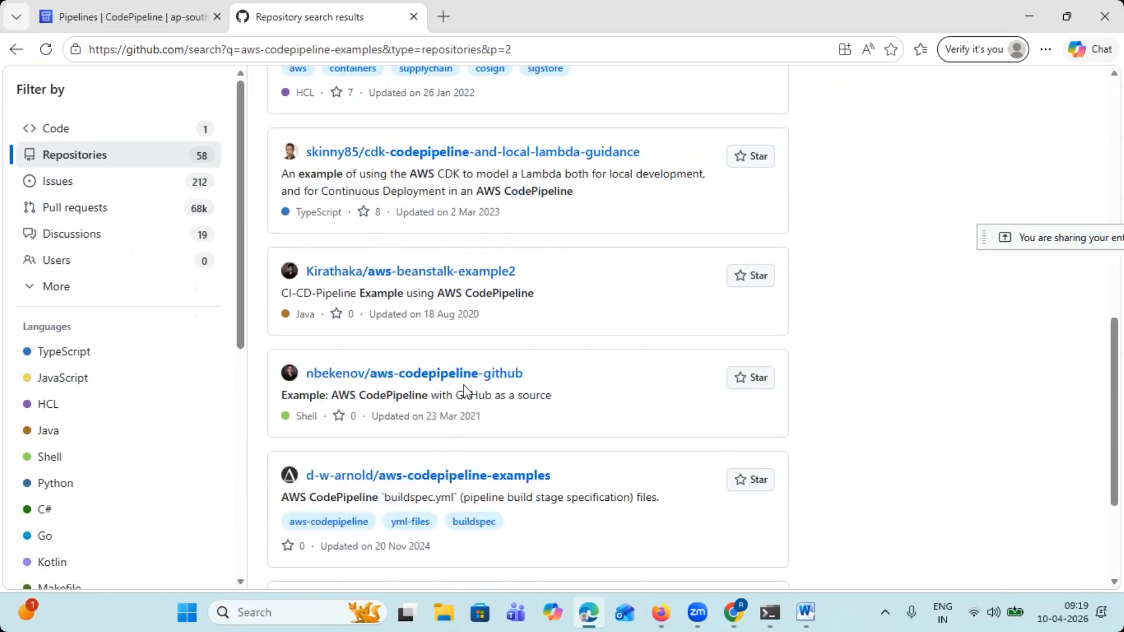
scroll(530, 444, "down", 3)
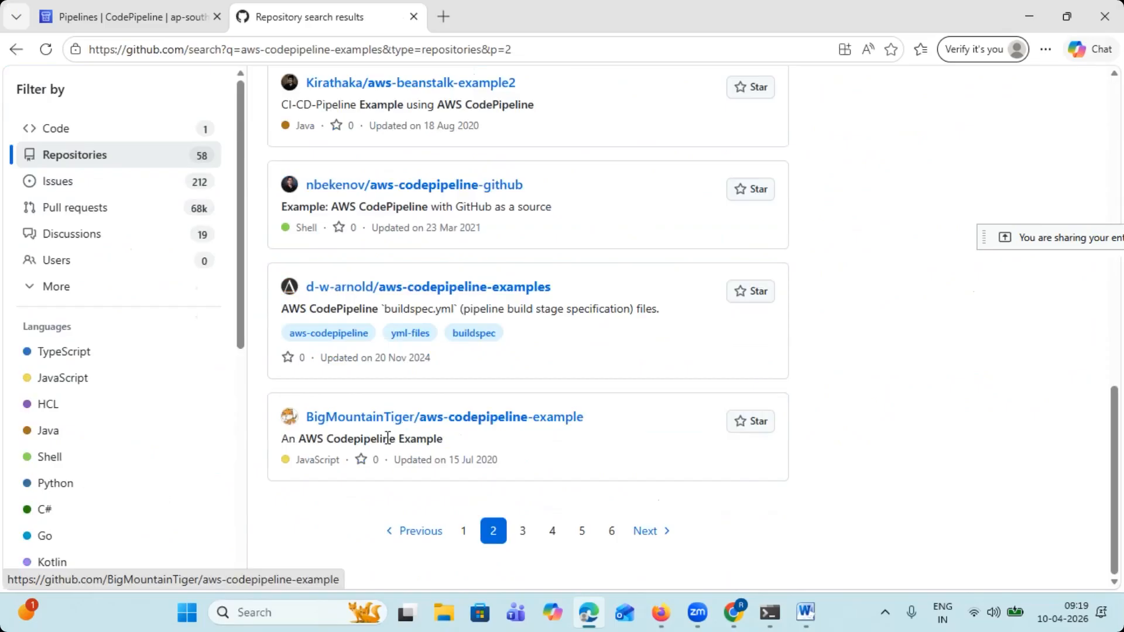
- Open the aws-codepipeline-example repository described as "An AWS Codepipeline Example", review its files and README, and return to the search results
left_click(502, 422)
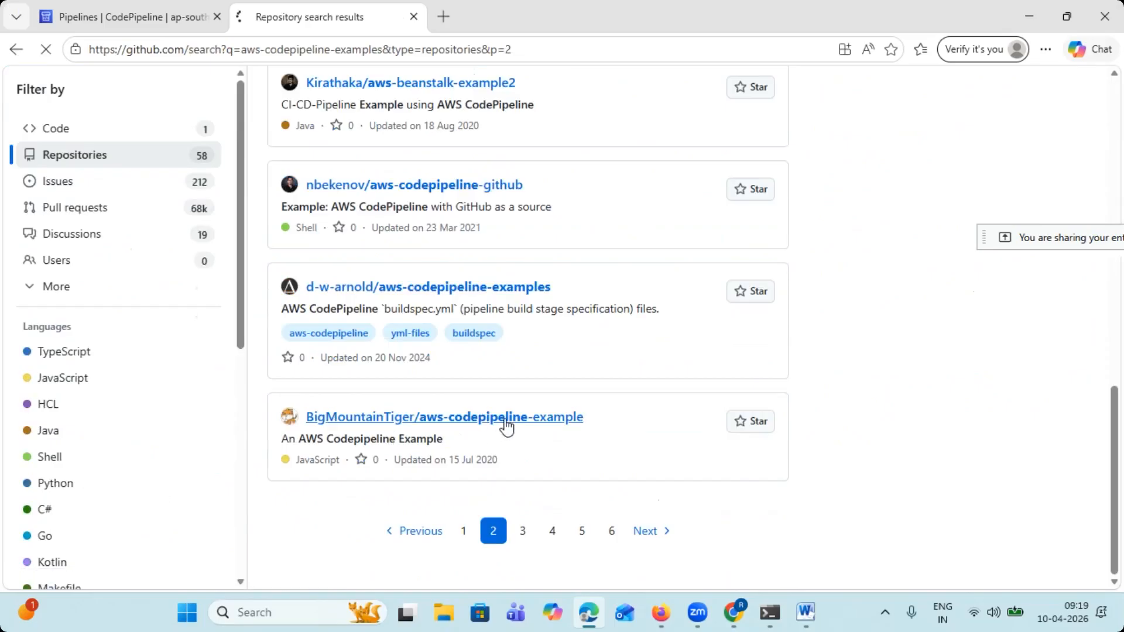
scroll(473, 379, "down", 6)
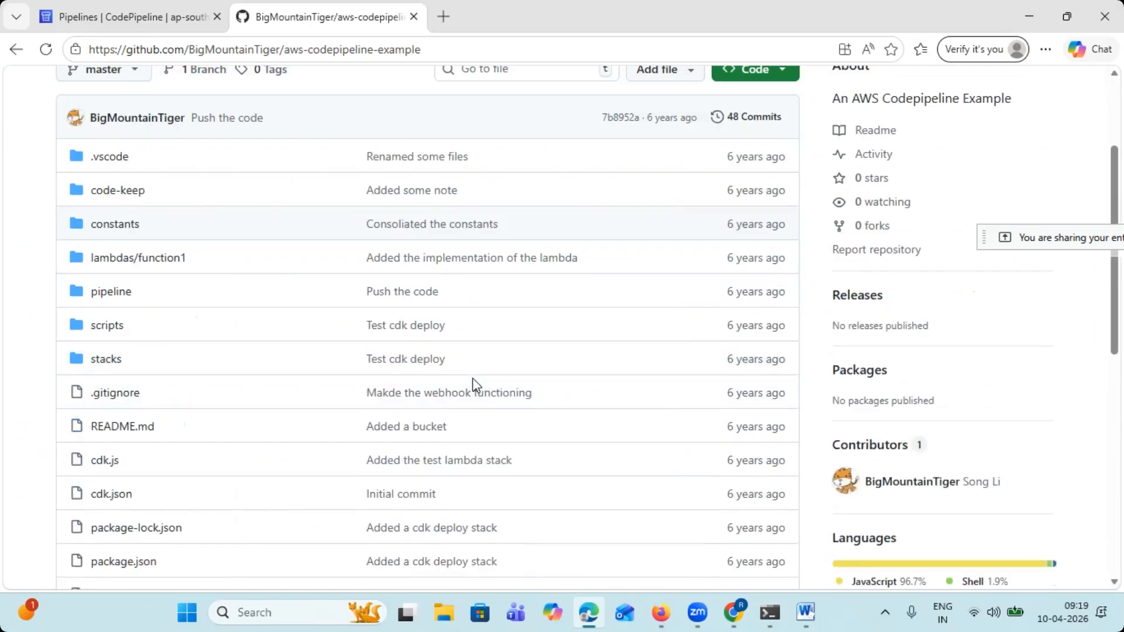
scroll(472, 385, "down", 3)
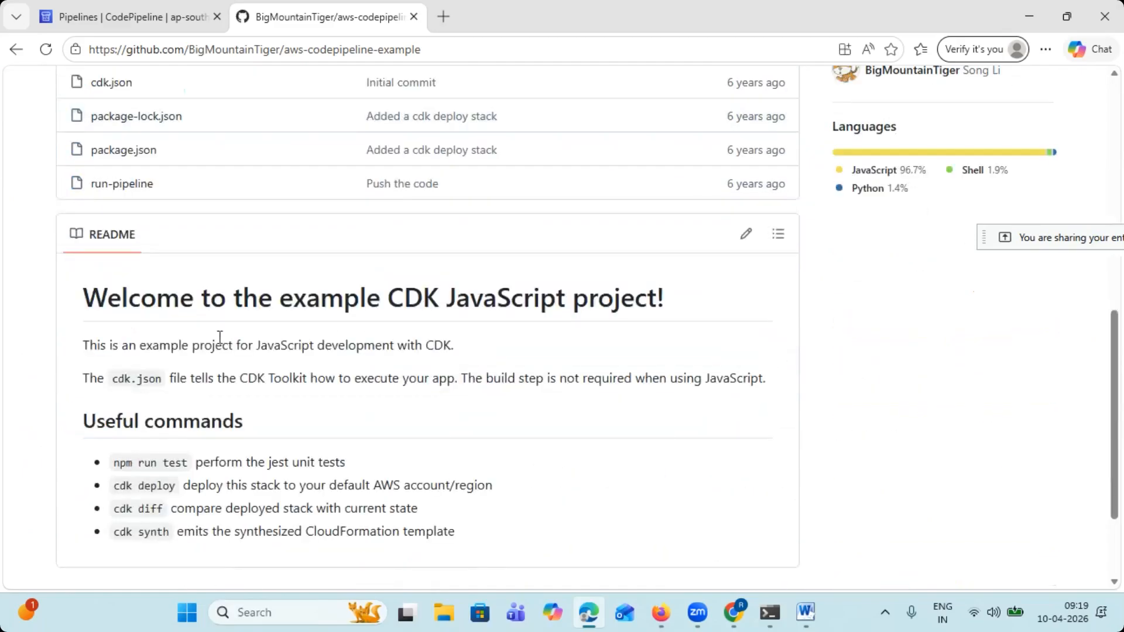
scroll(446, 299, "down", 3)
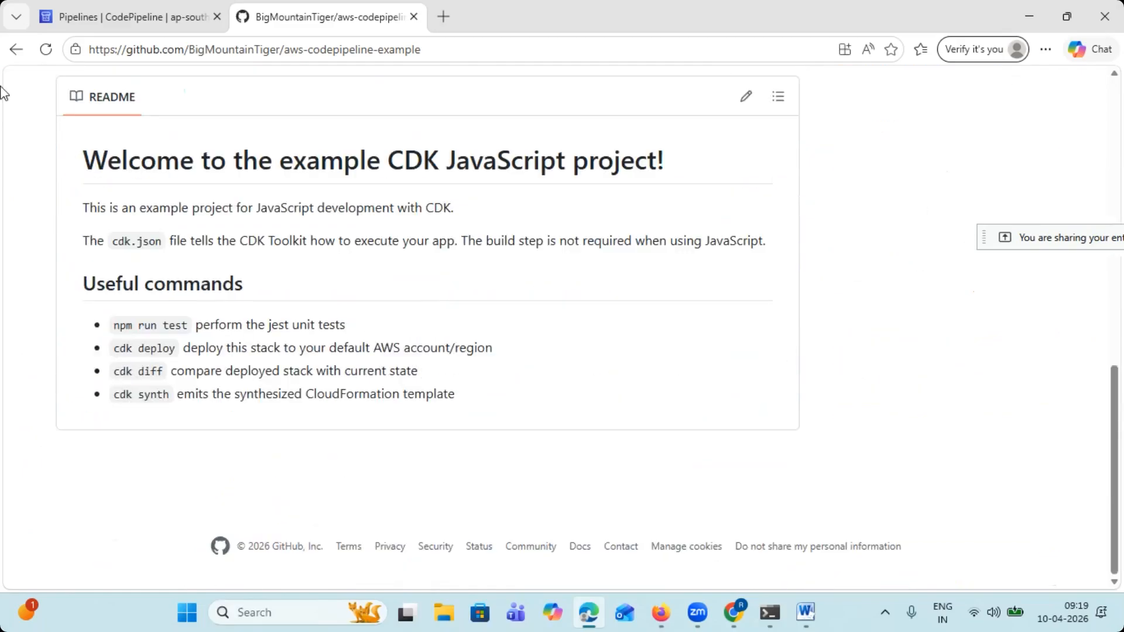
left_click(16, 49)
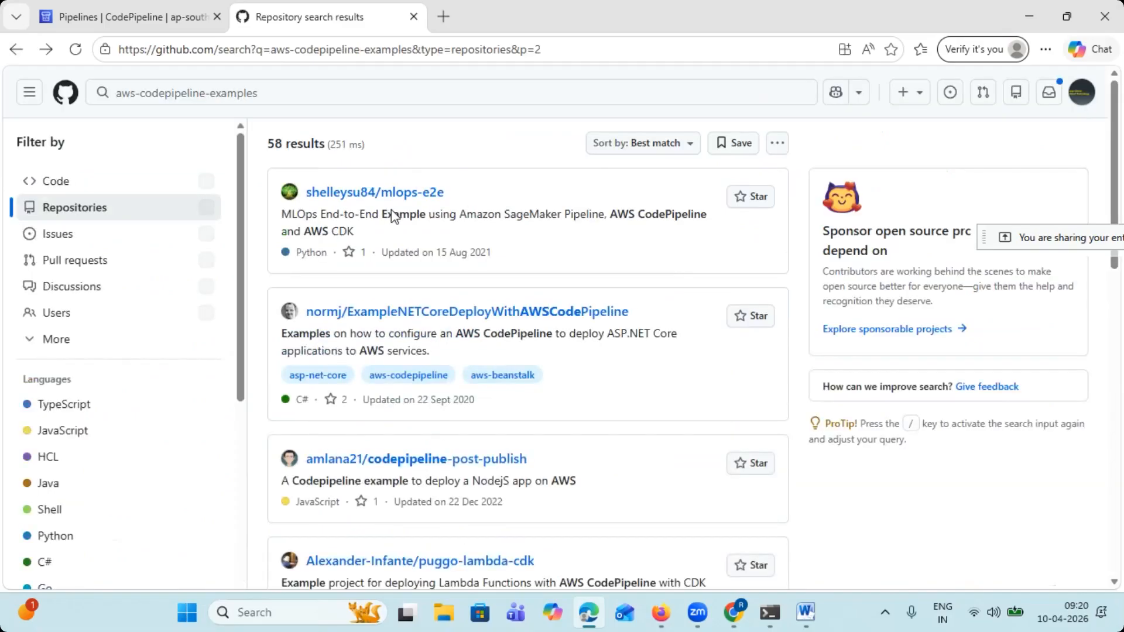
- Search GitHub repositories for "aws-codepipeline-examples ec2 deployment", and follow it with a shortened search for "aws-codepipeline-ec2"
left_click(333, 91)
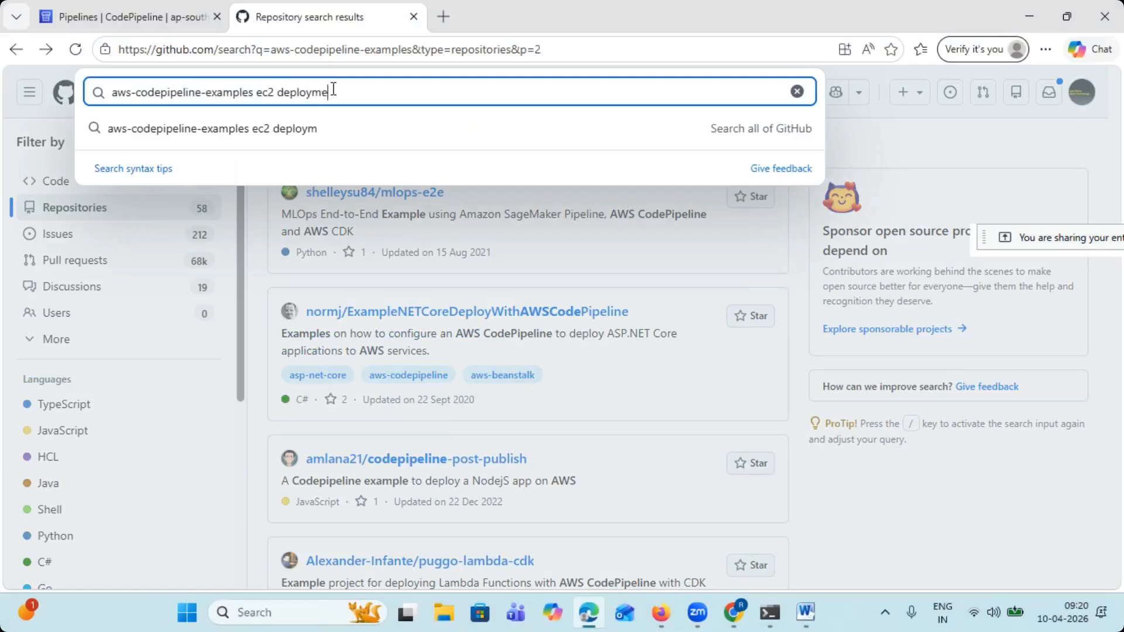
key("Return")
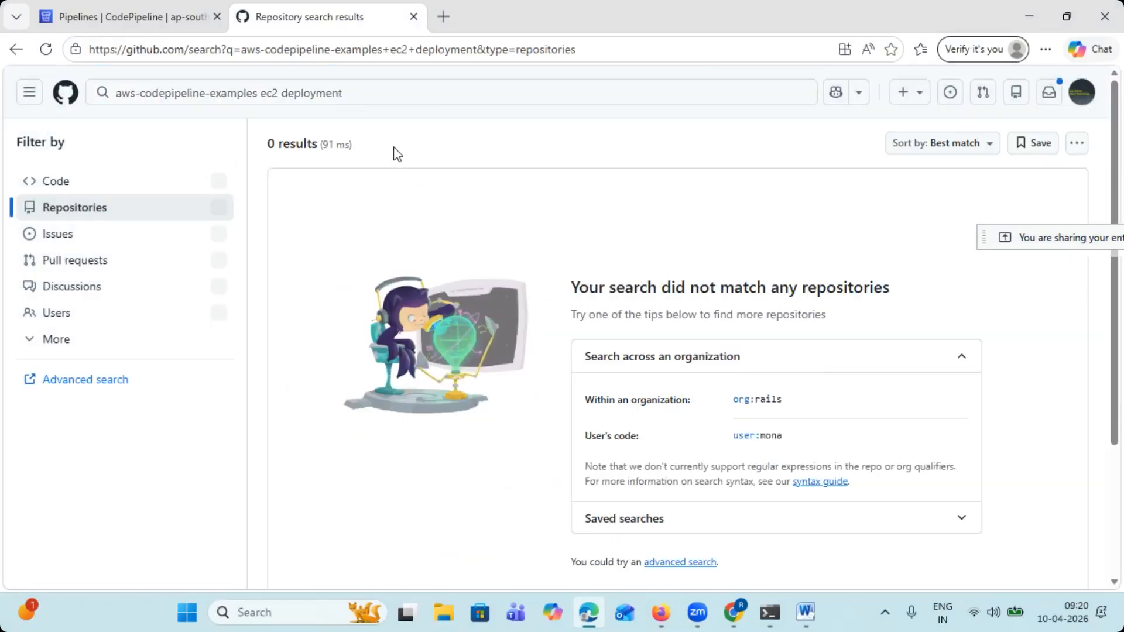
left_click(384, 94)
key("BackSpace")
key("BackSpace")
key("BackSpace")
key("BackSpace")
key("BackSpace")
key("BackSpace")
key("BackSpace")
key("BackSpace")
key("BackSpace")
key("BackSpace")
key("BackSpace")
key("BackSpace")
key("BackSpace")
key("BackSpace")
key("BackSpace")
key("BackSpace")
key("BackSpace")
key("BackSpace")
key("BackSpace")
key("BackSpace")
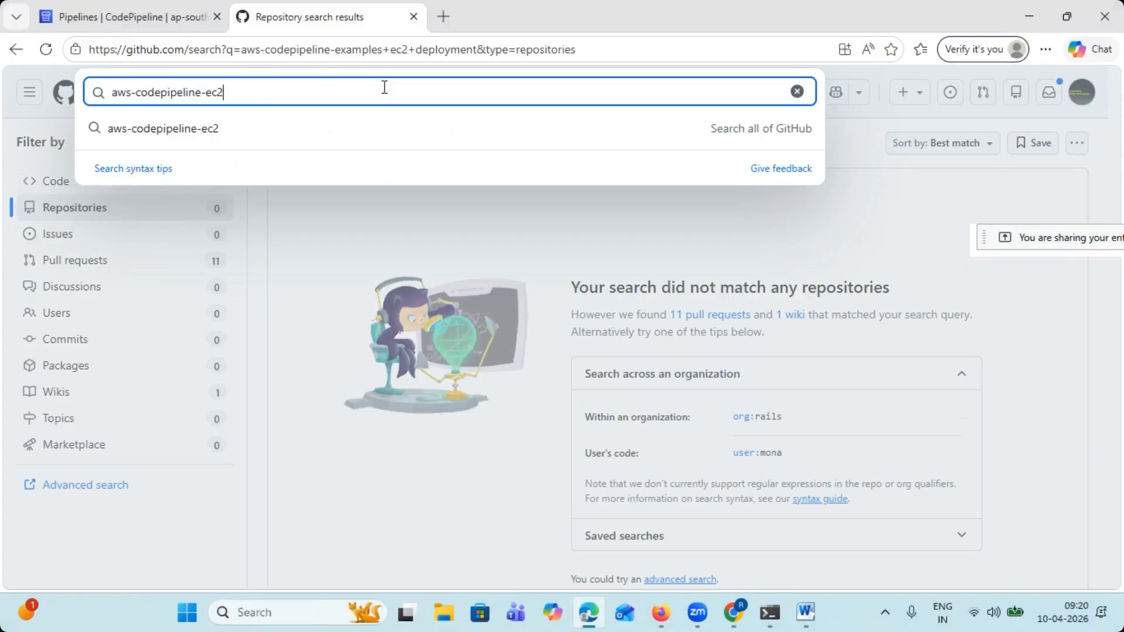
key("Return")
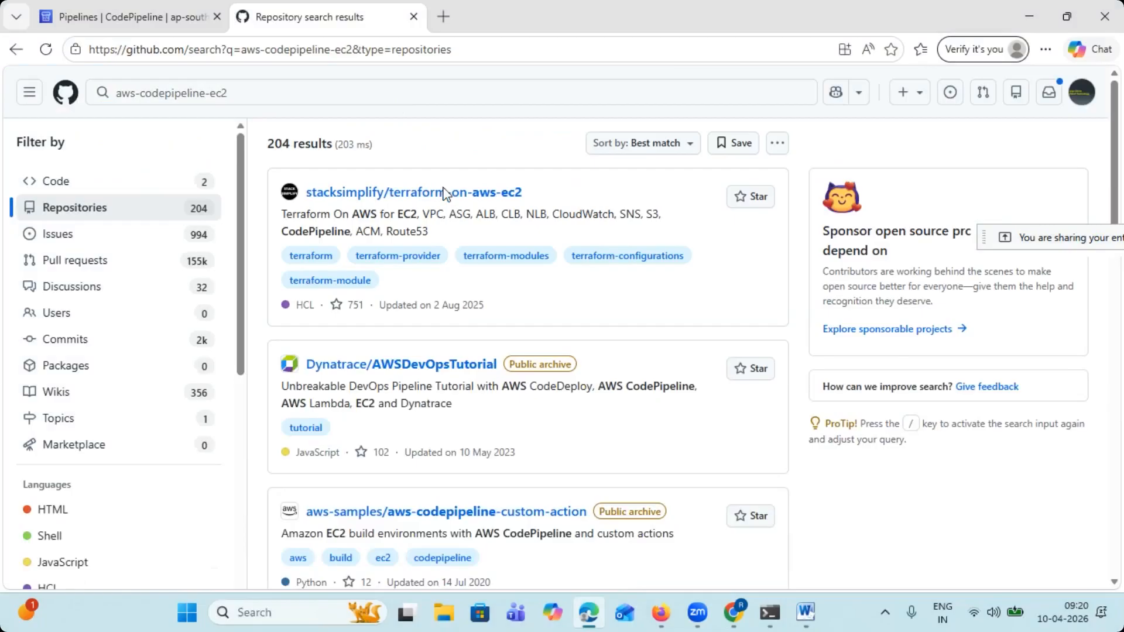
- Look through the first page of "aws-codepipeline-ec2" results for a repository that deploys to EC2 with CodePipeline
scroll(480, 222, "down", 2)
scroll(482, 226, "down", 2)
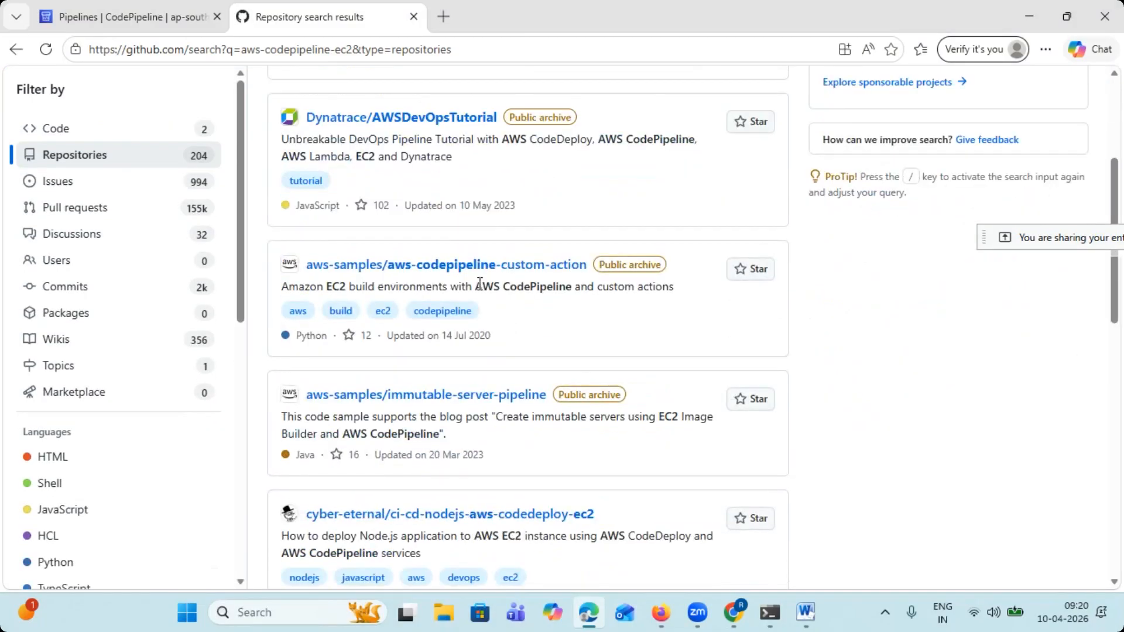
scroll(477, 263, "down", 3)
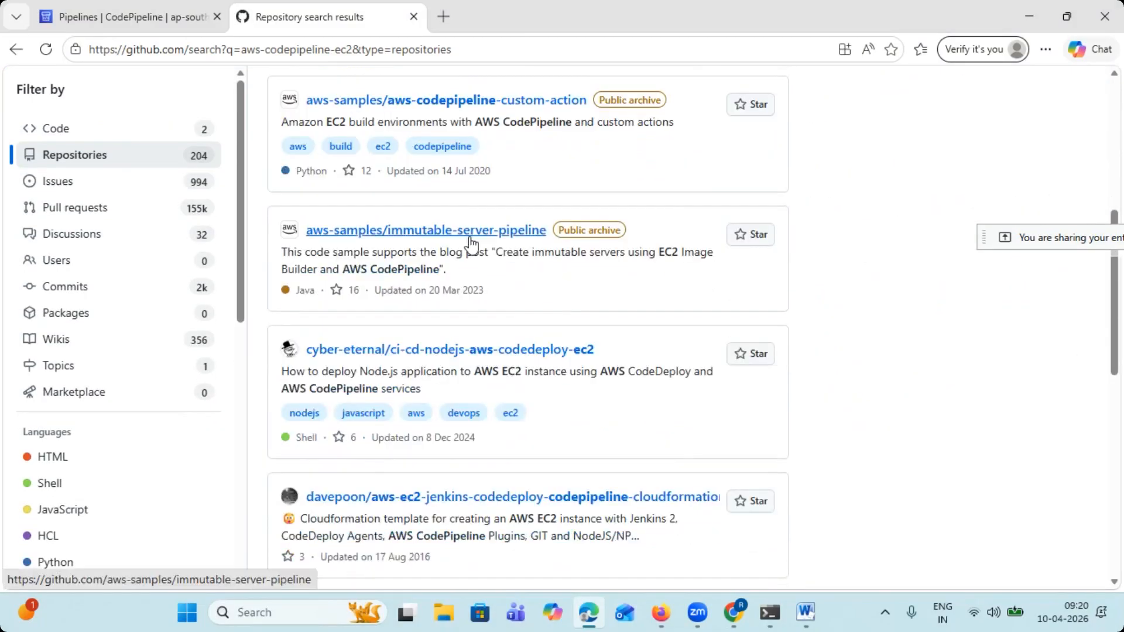
scroll(471, 242, "down", 1)
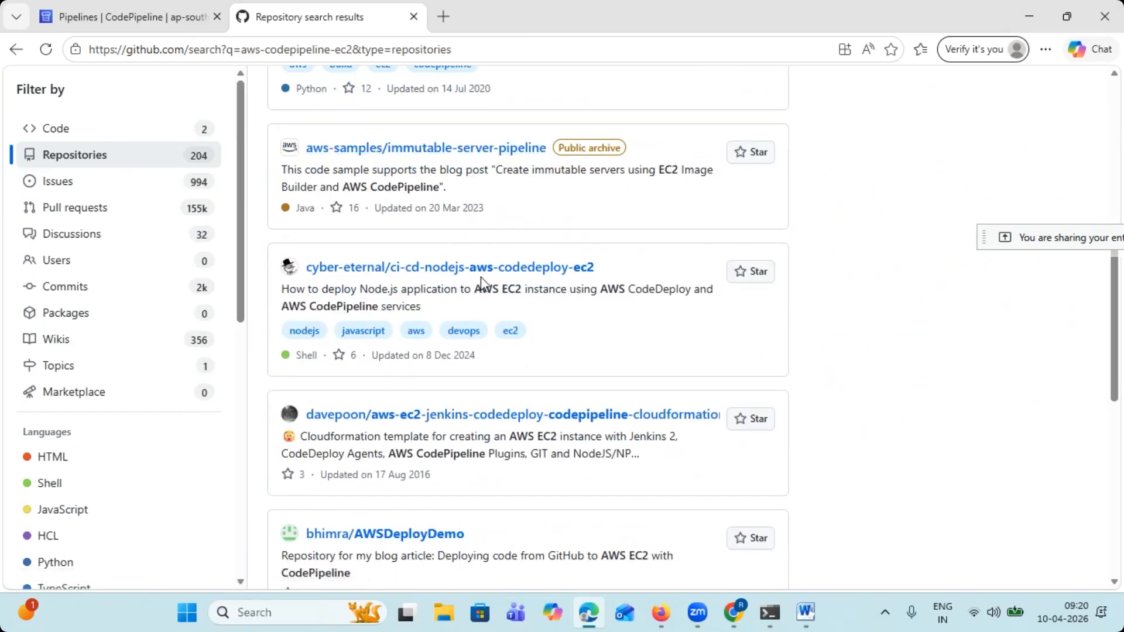
scroll(501, 279, "down", 1)
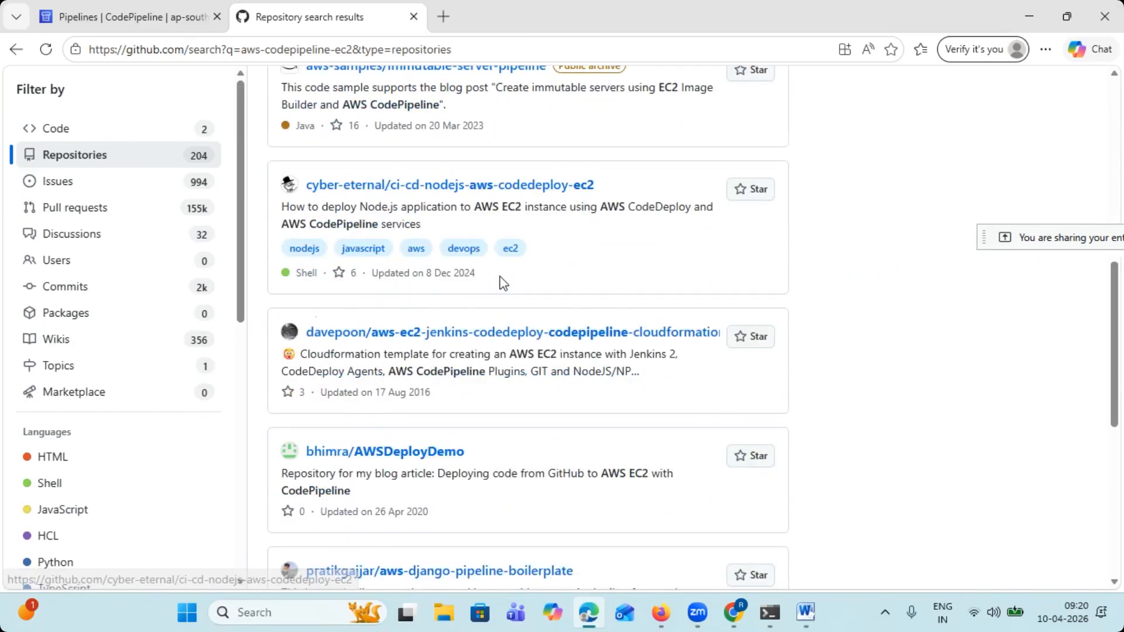
scroll(501, 282, "down", 4)
scroll(501, 282, "down", 2)
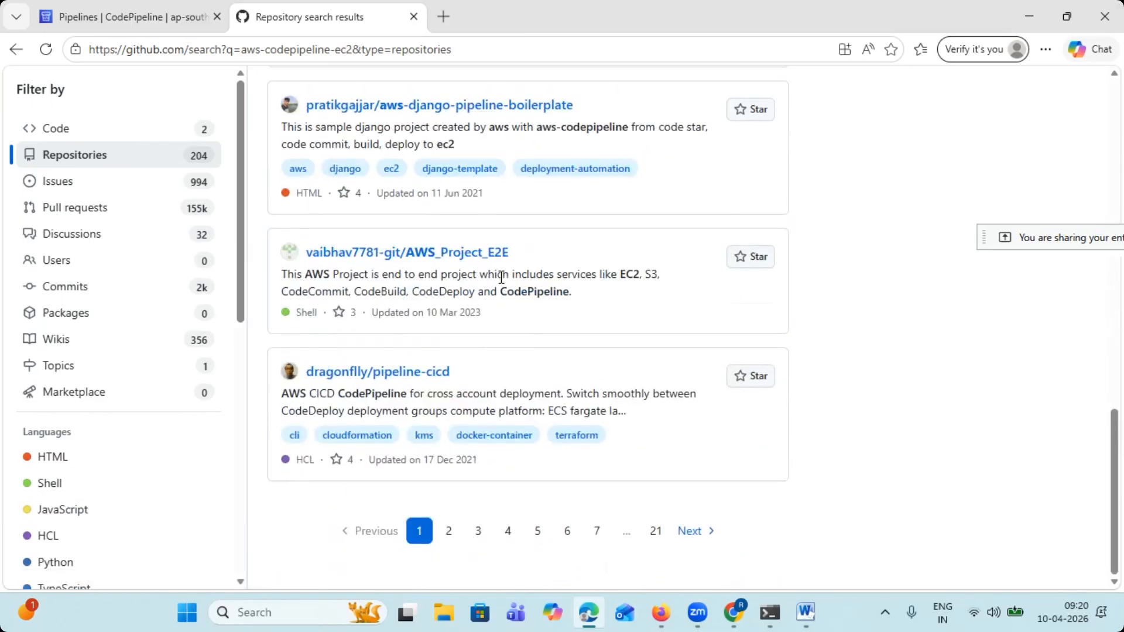
- Return to the previous search, remove "ec2 deployment" from the query, and search for "aws-codepipeline-examples" again
left_click(16, 49)
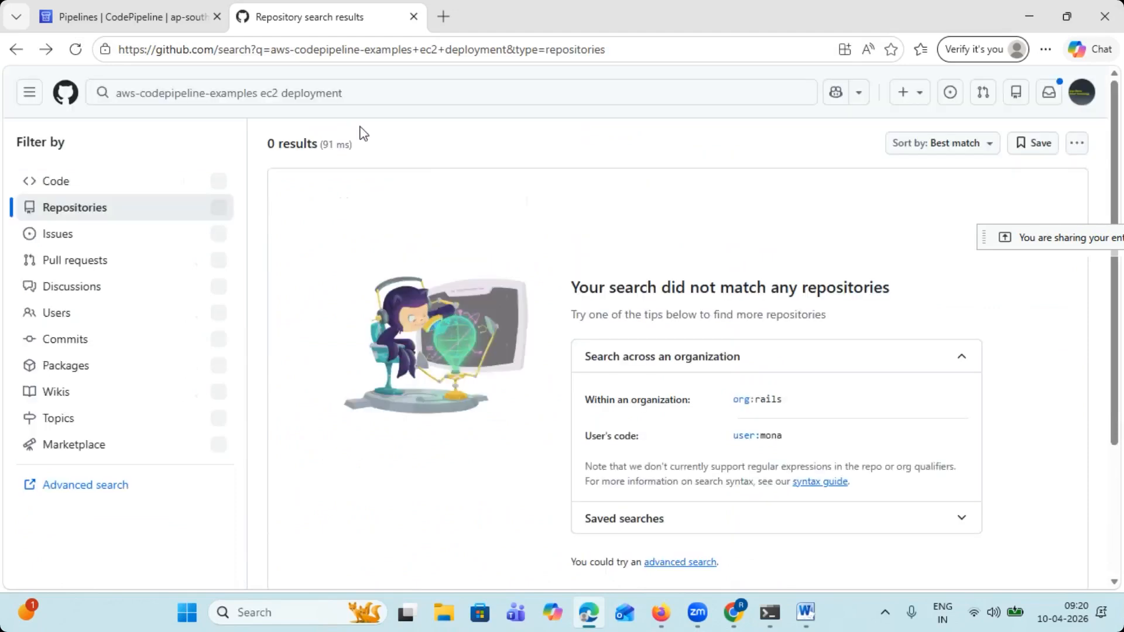
left_click(352, 91)
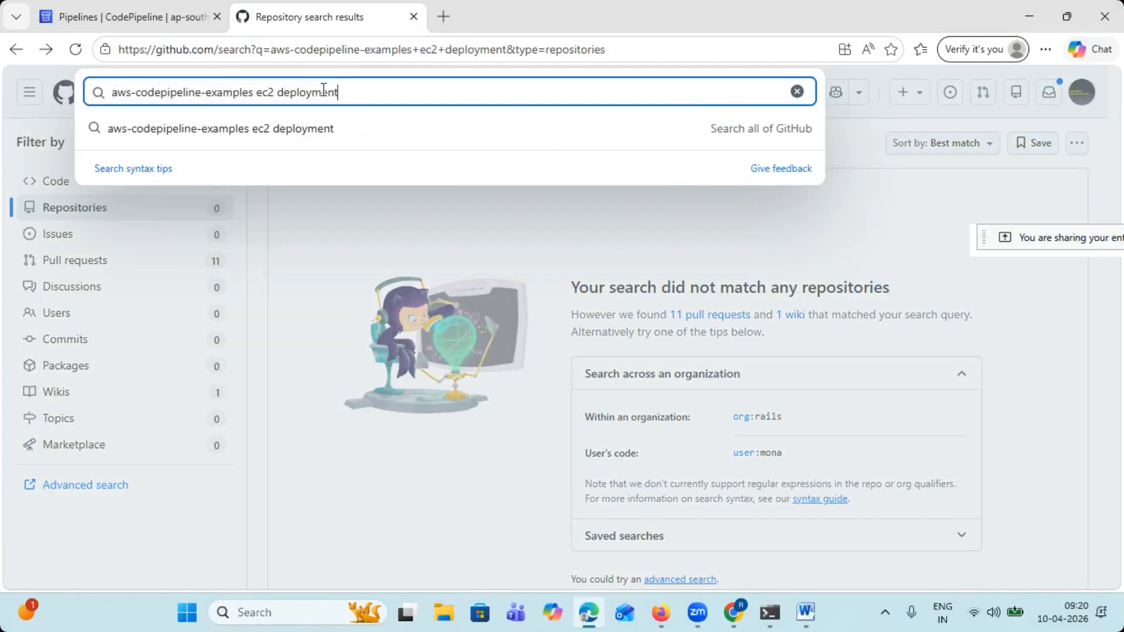
left_click_drag(338, 92, 256, 91)
key("BackSpace")
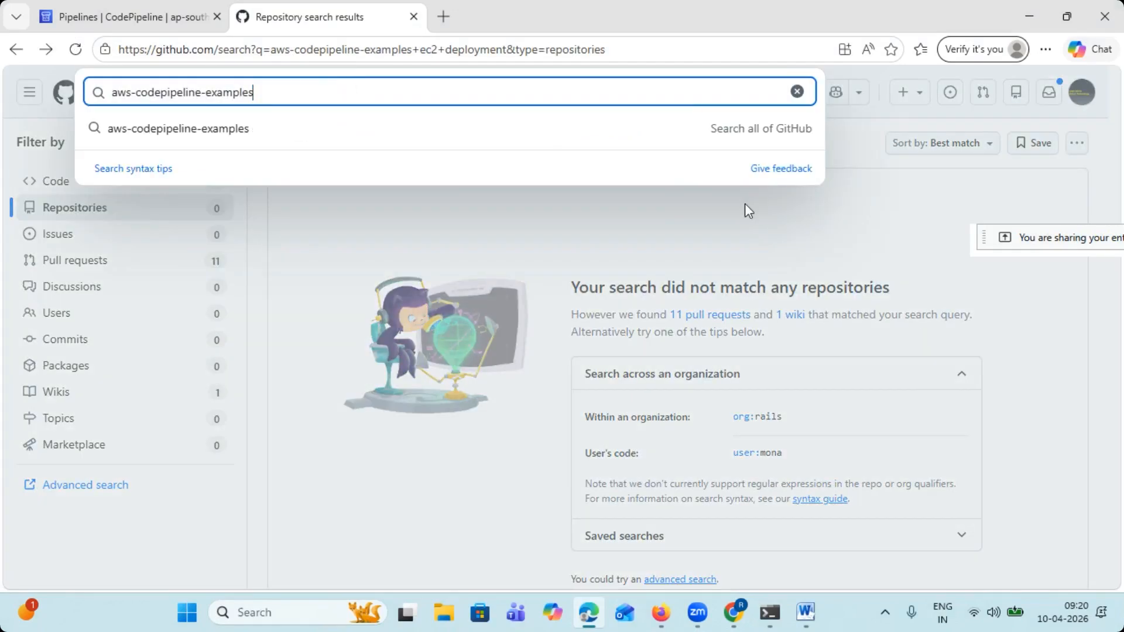
key("Return")
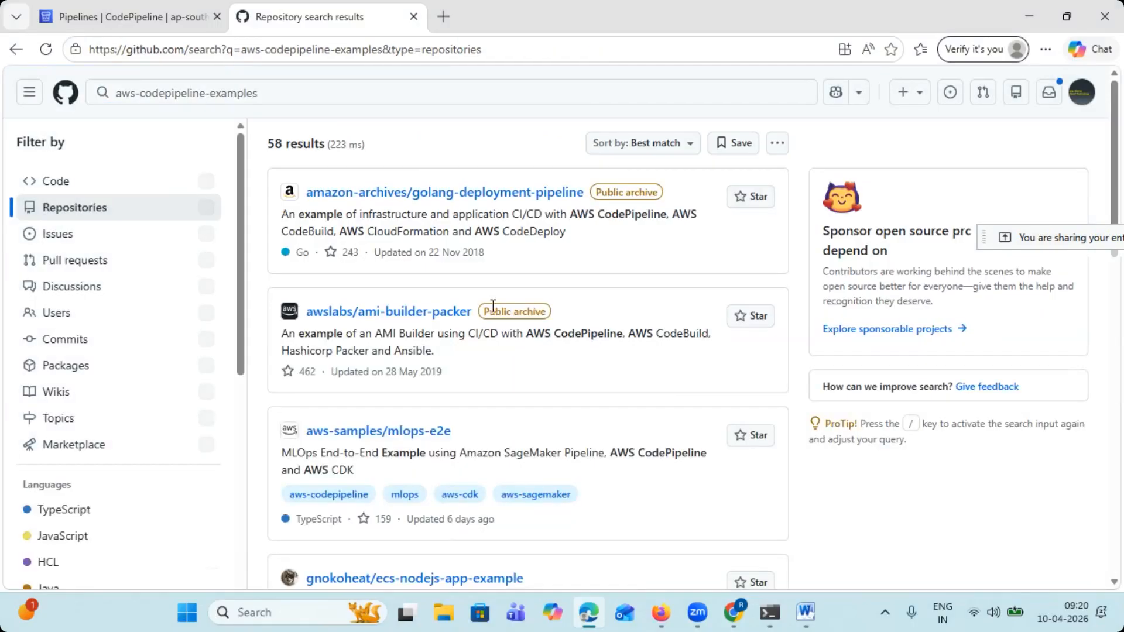
- Open the golang-deployment-pipeline repository, review its files and README pipeline overview, and return to the search results
left_click(502, 193)
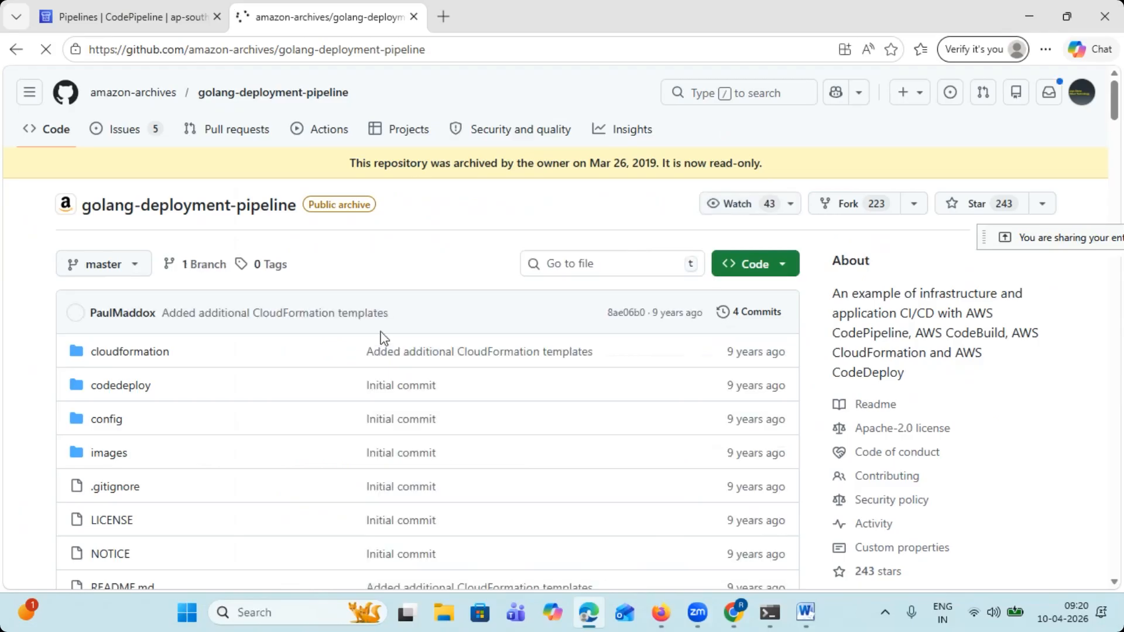
scroll(379, 337, "down", 3)
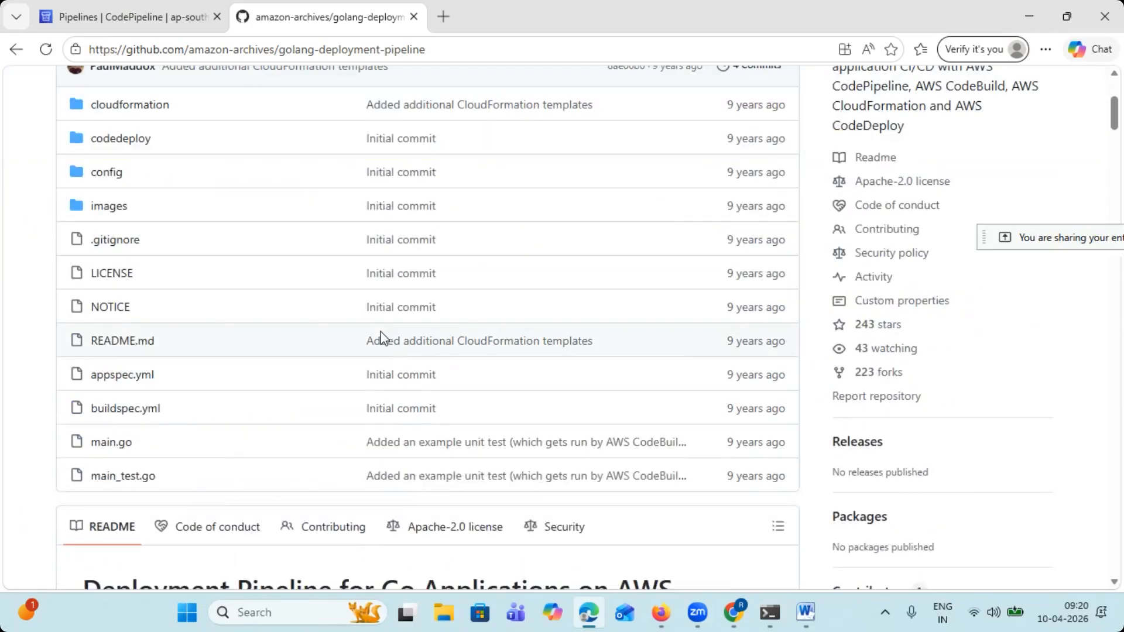
scroll(381, 338, "up", 1)
scroll(127, 222, "down", 1)
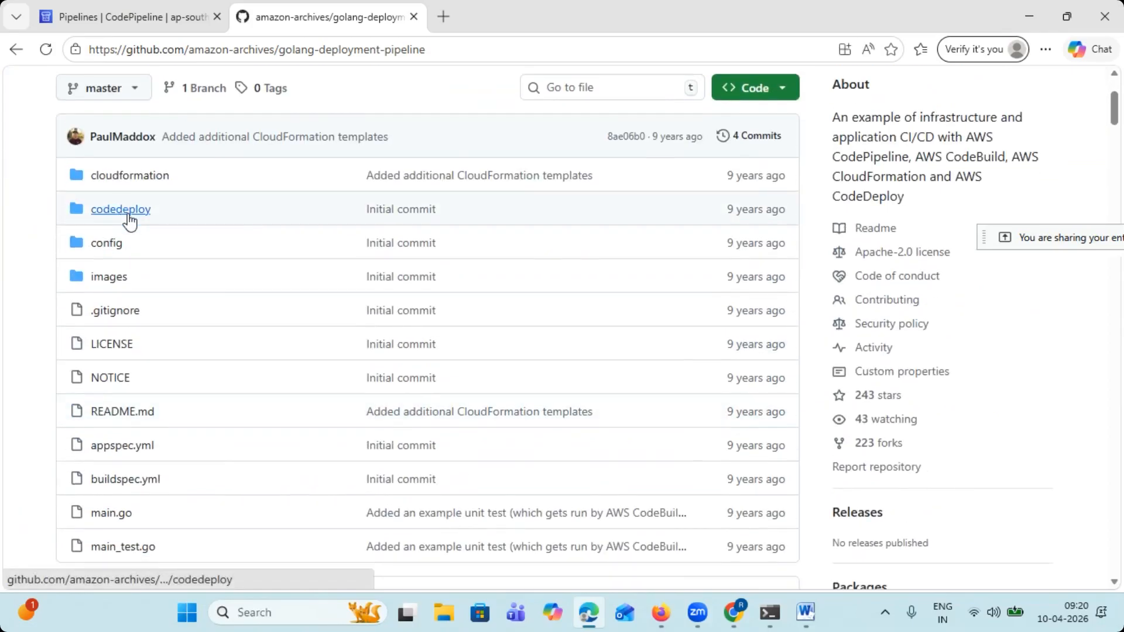
scroll(176, 227, "down", 1)
scroll(178, 219, "down", 6)
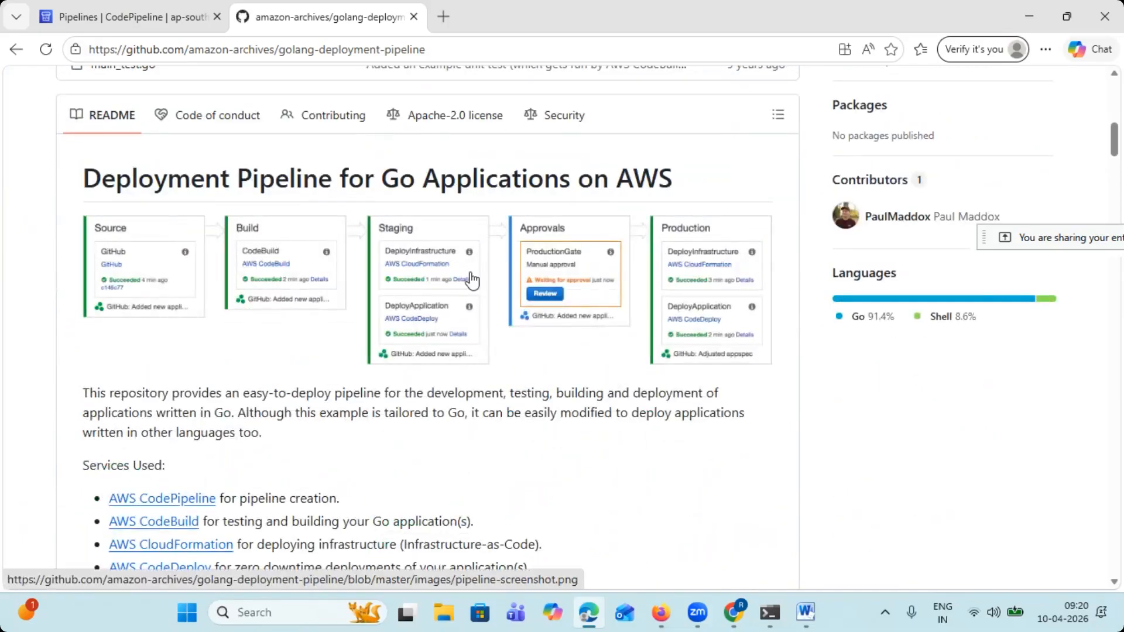
scroll(472, 281, "down", 10)
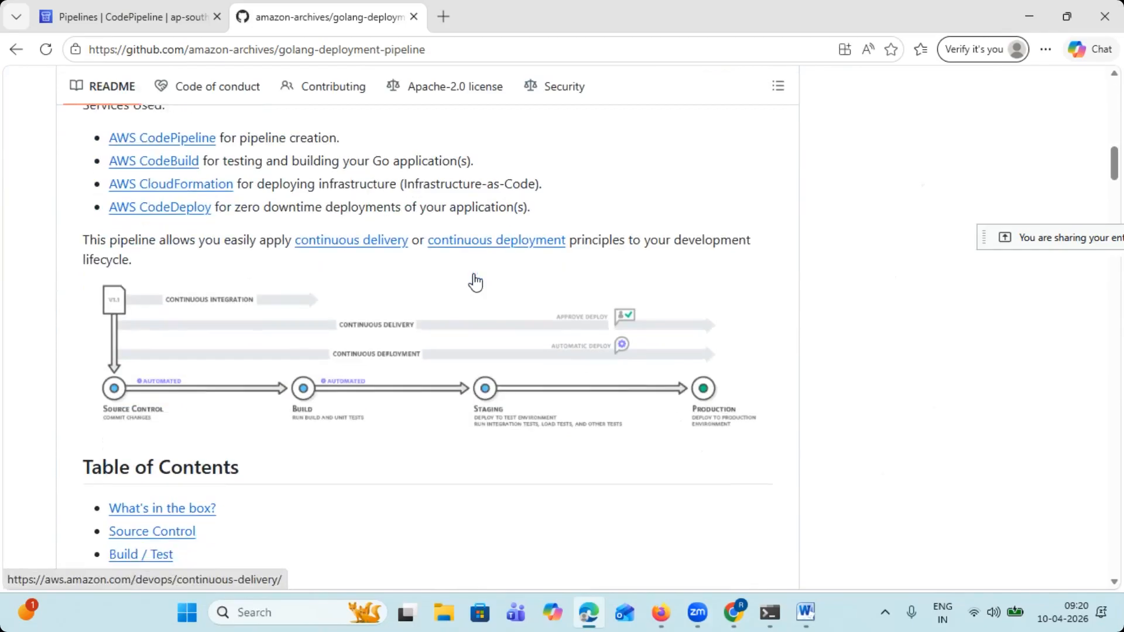
scroll(478, 282, "up", 12)
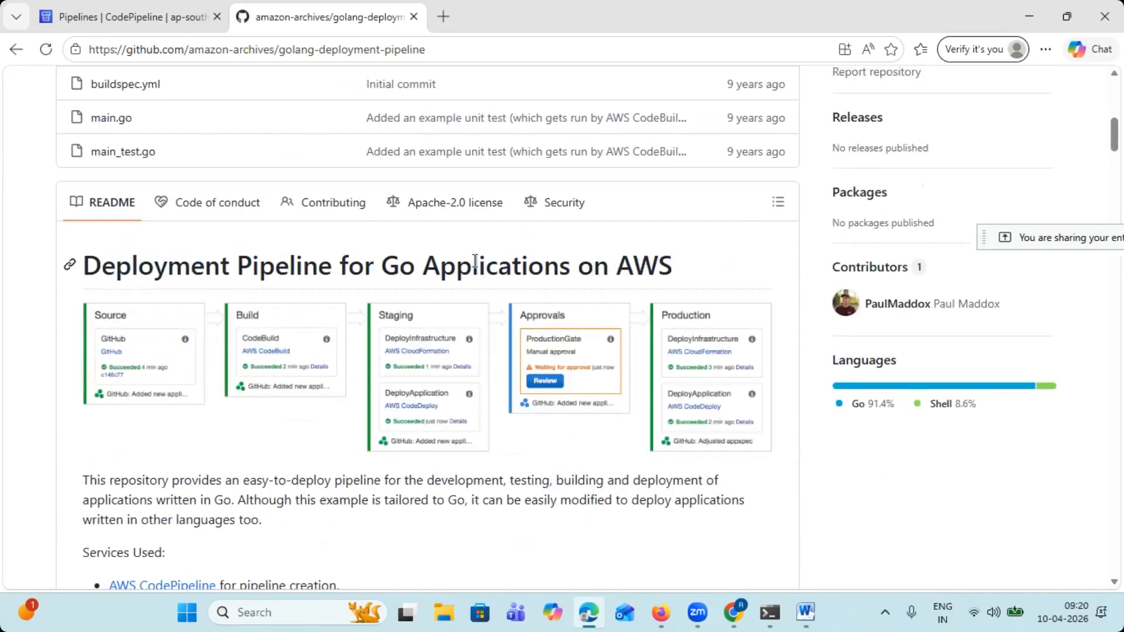
scroll(269, 283, "up", 5)
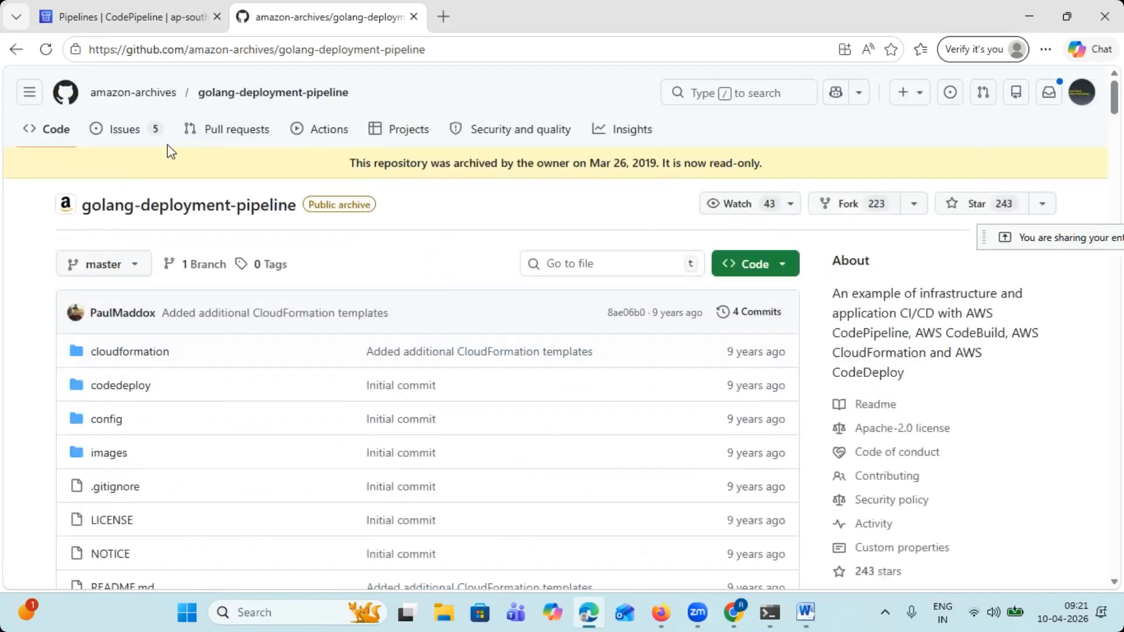
left_click(46, 49)
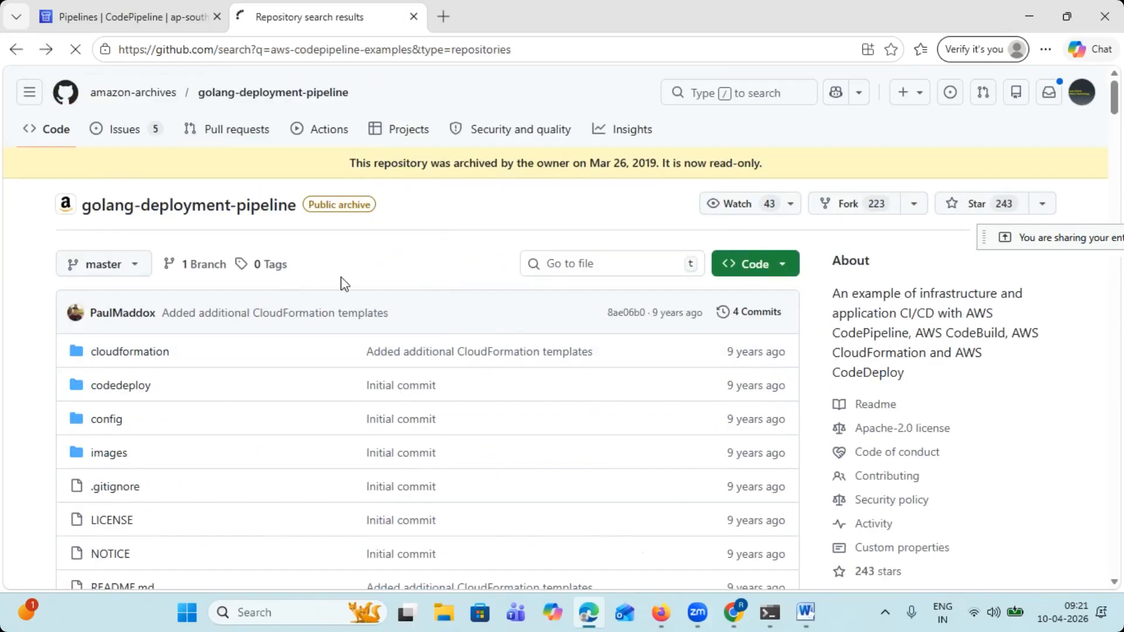
- Look through the "aws-codepipeline-examples" search results for another repository suited to the pipeline deployment
scroll(440, 309, "down", 3)
scroll(440, 308, "down", 4)
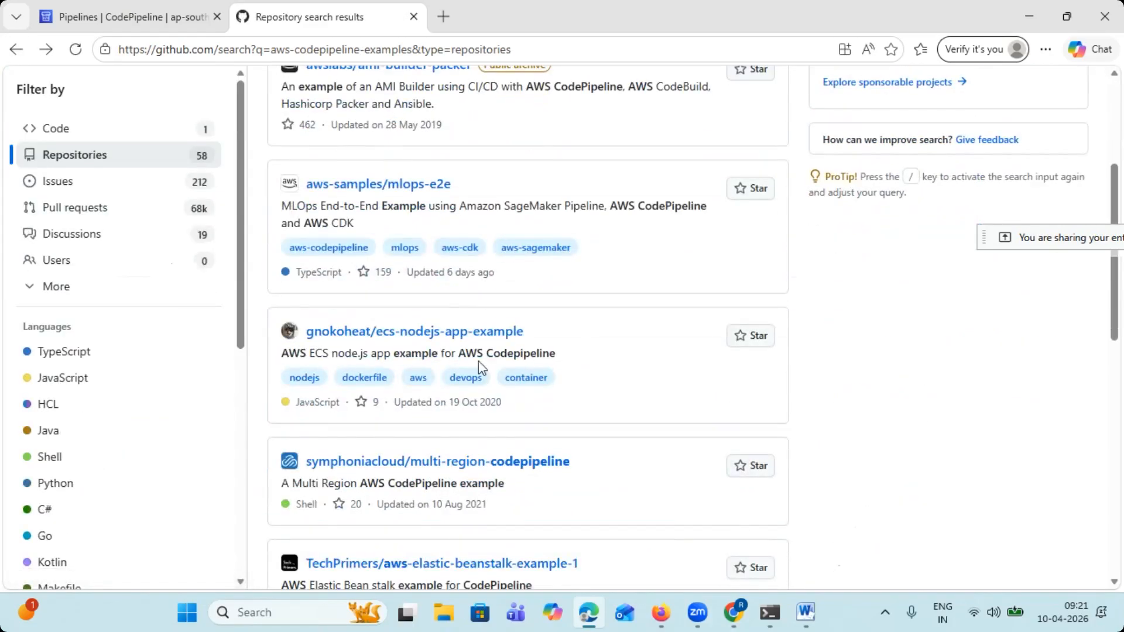
scroll(501, 317, "down", 3)
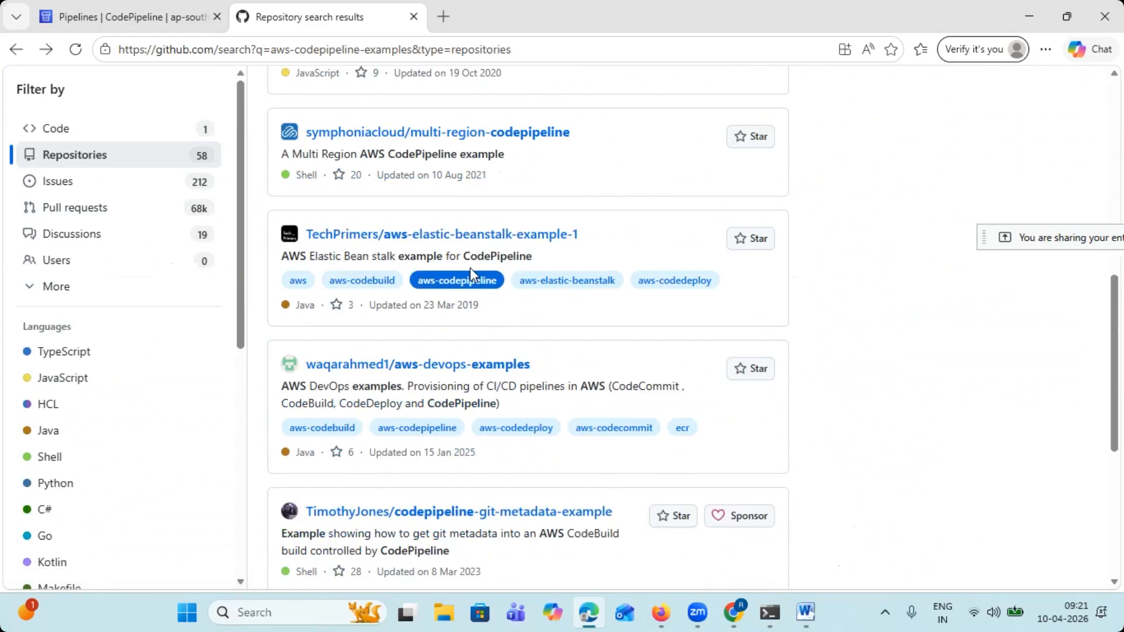
scroll(477, 270, "down", 2)
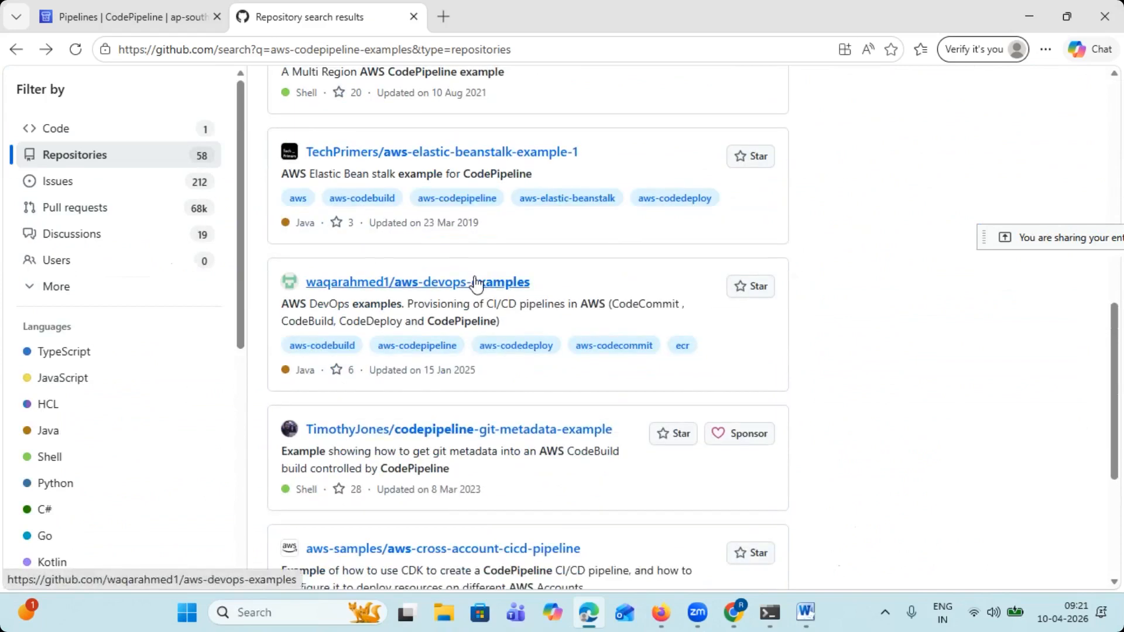
scroll(476, 280, "down", 4)
scroll(472, 280, "up", 14)
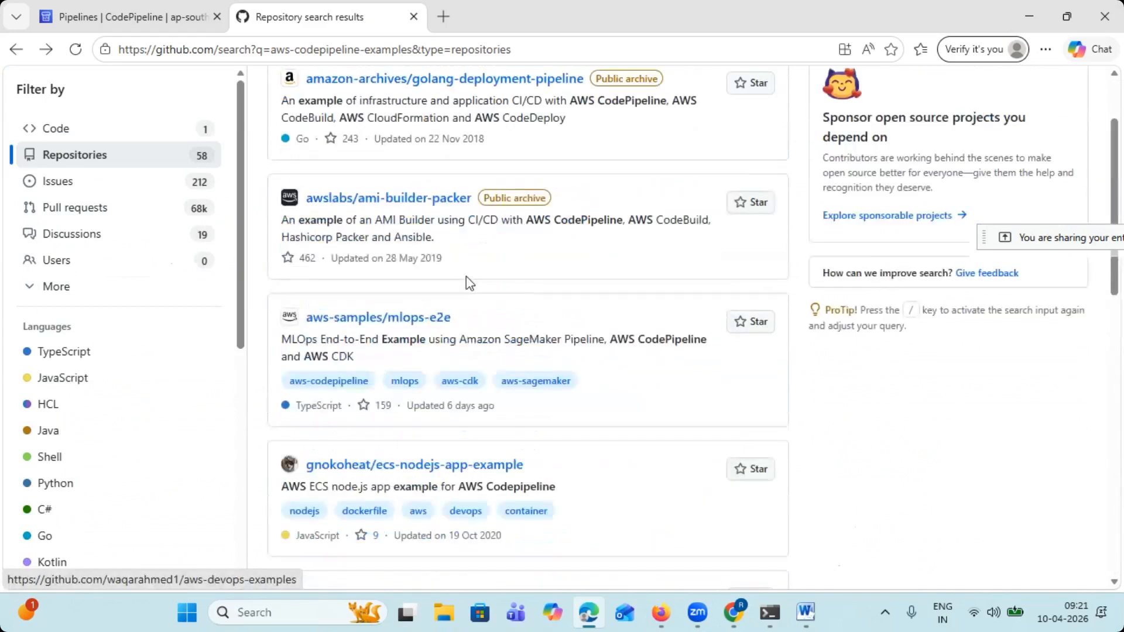
- Open the signed-in account's own repository list, find the s3-codepipeline repository and open it
left_click(1082, 93)
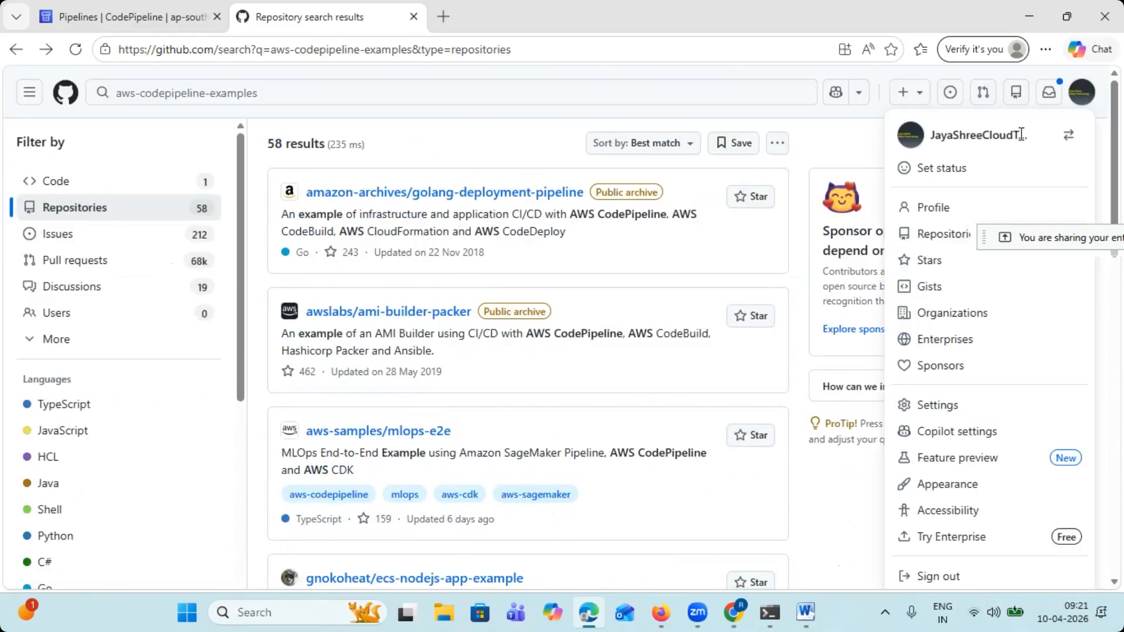
left_click(936, 237)
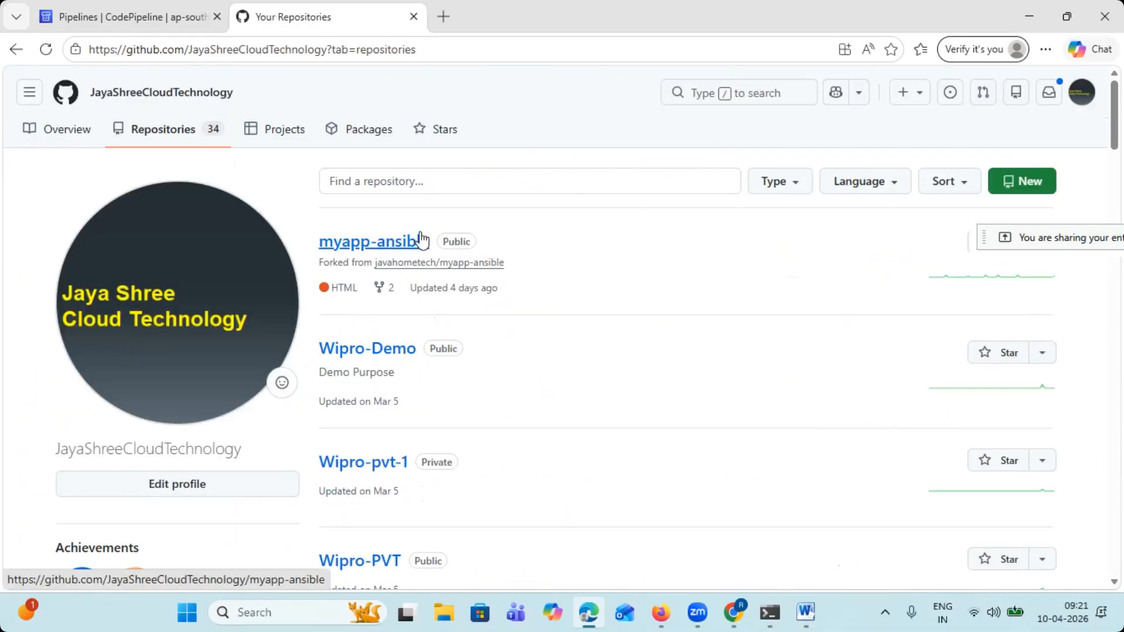
scroll(428, 267, "down", 3)
scroll(432, 267, "down", 7)
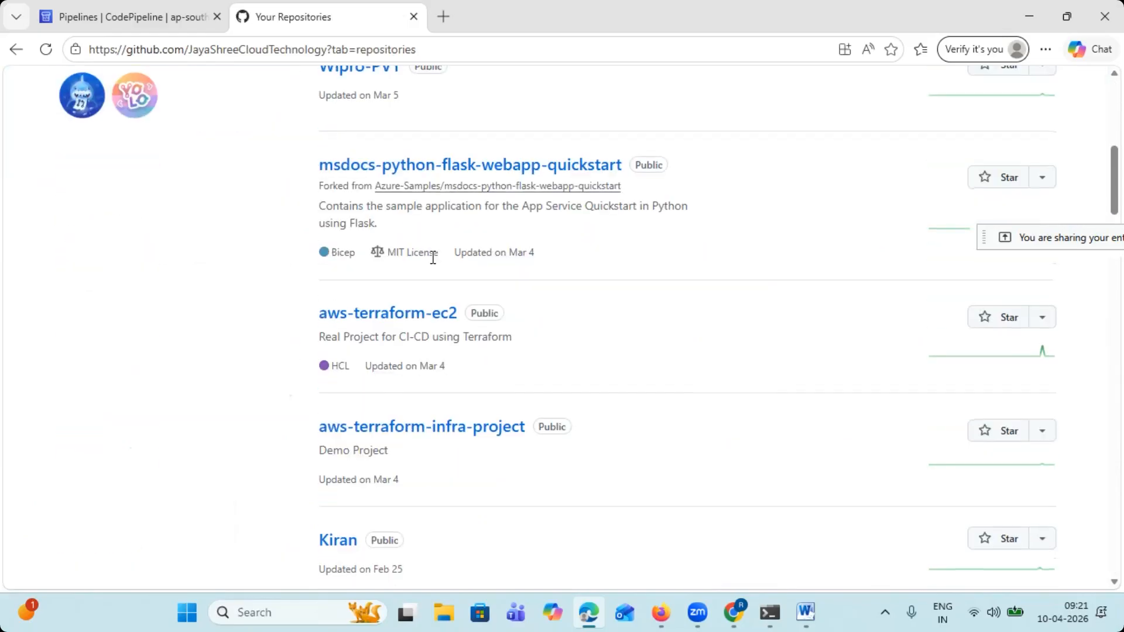
scroll(433, 261, "down", 7)
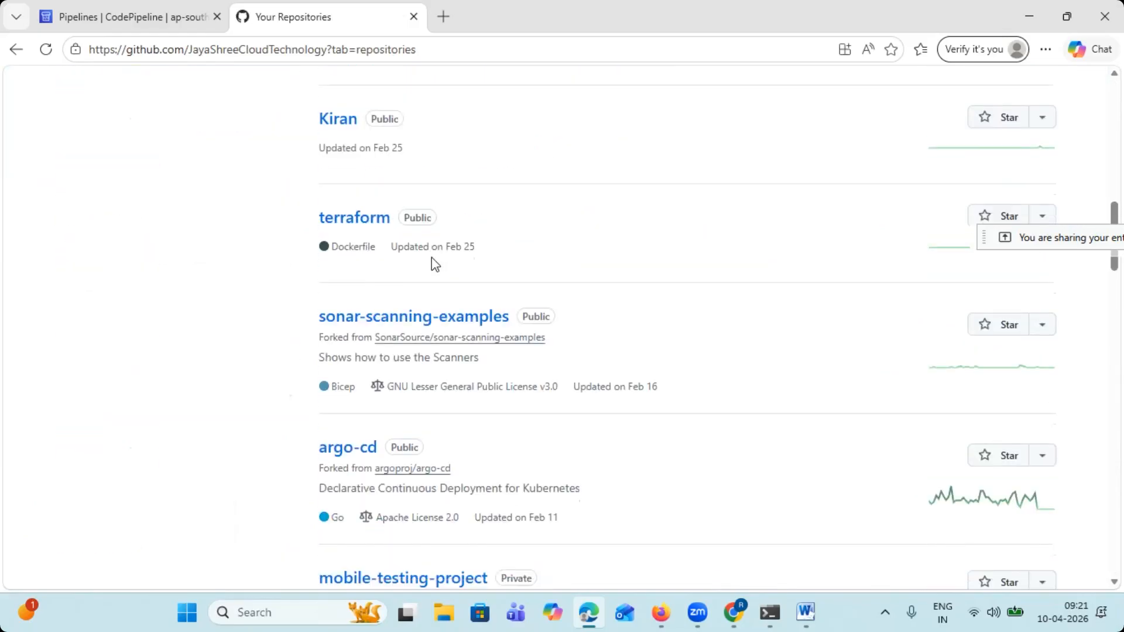
scroll(433, 262, "down", 8)
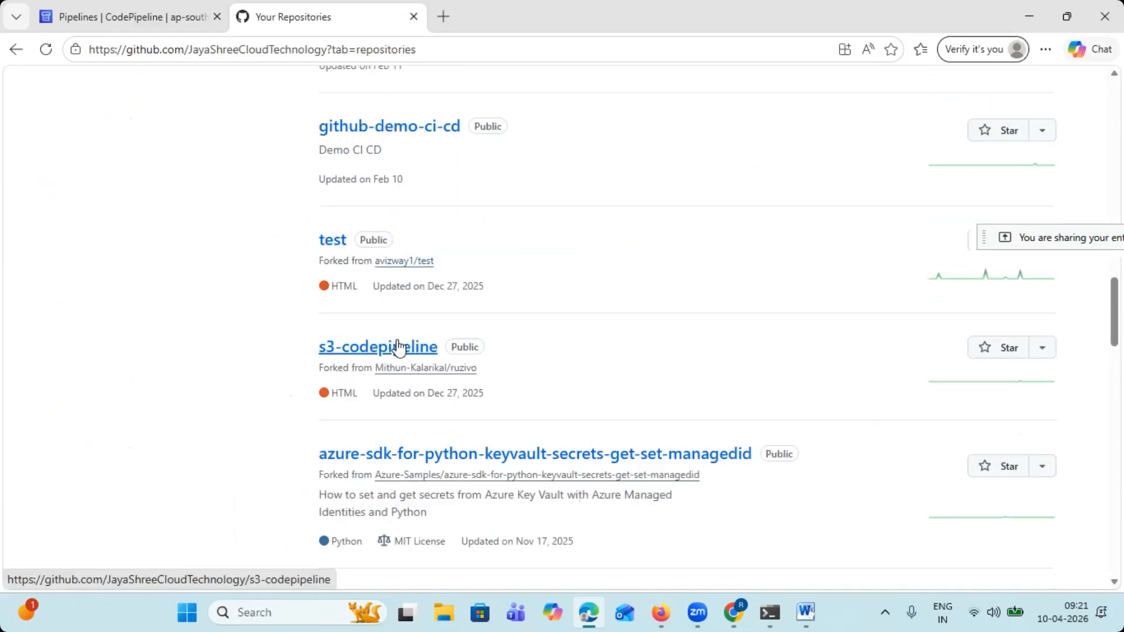
left_click(398, 347)
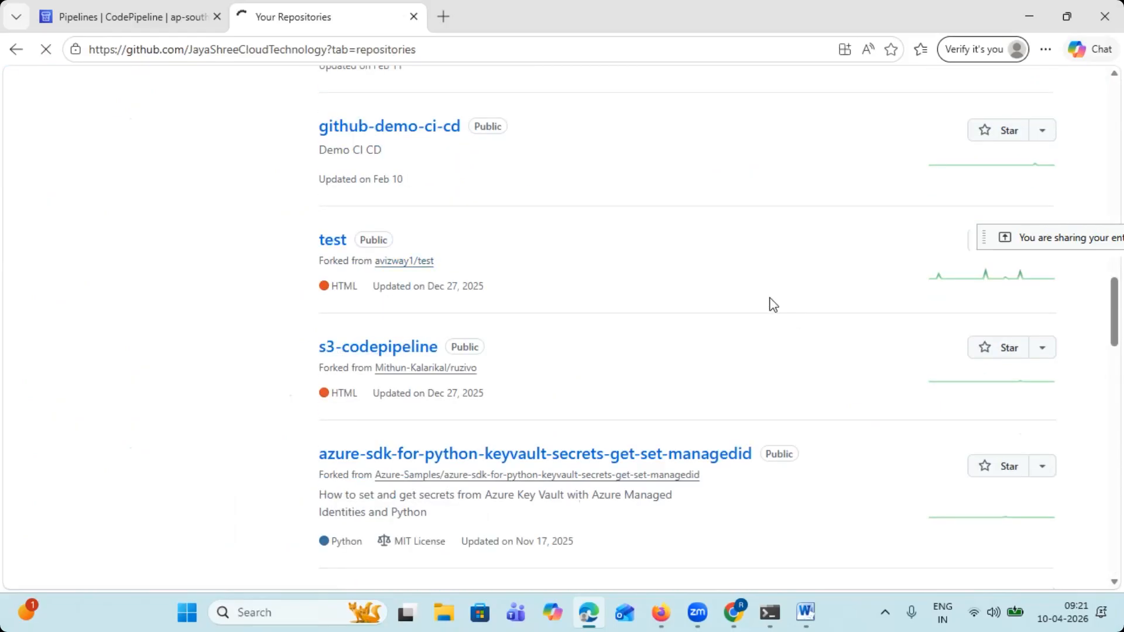
- Review the s3-codepipeline repository's files and the code in index.html, and return to the repository list
scroll(618, 245, "down", 4)
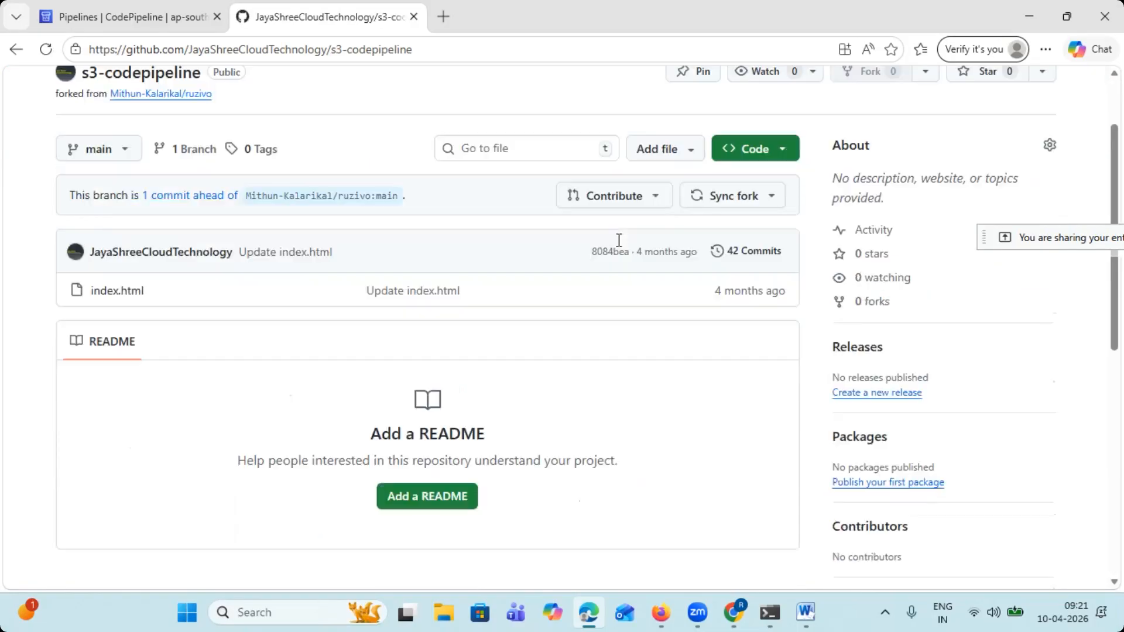
scroll(621, 246, "up", 3)
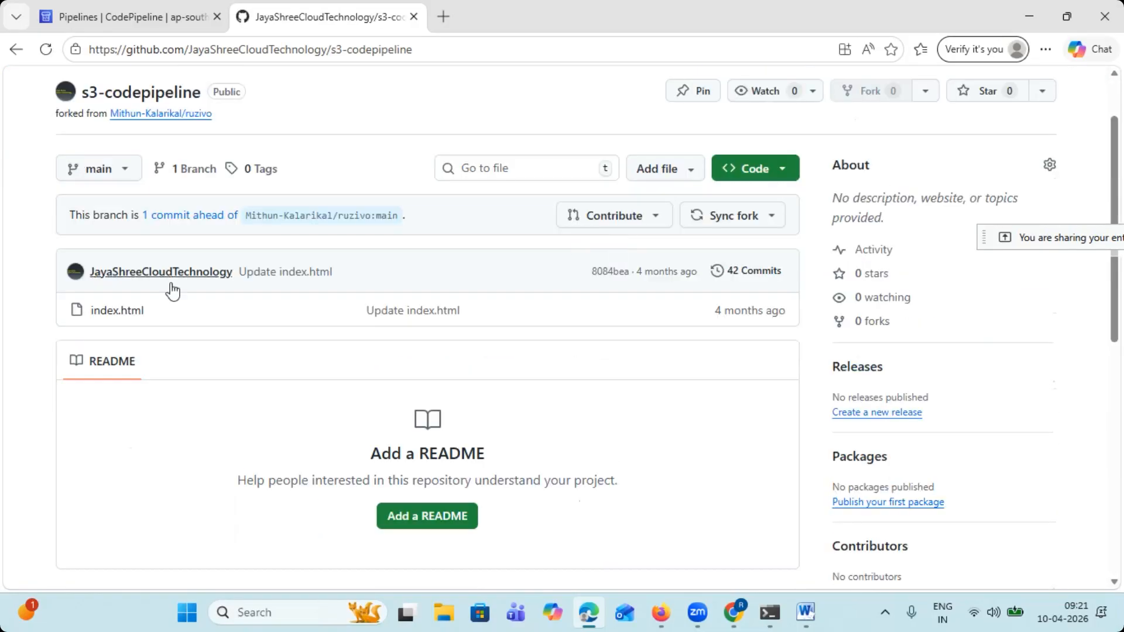
left_click(127, 316)
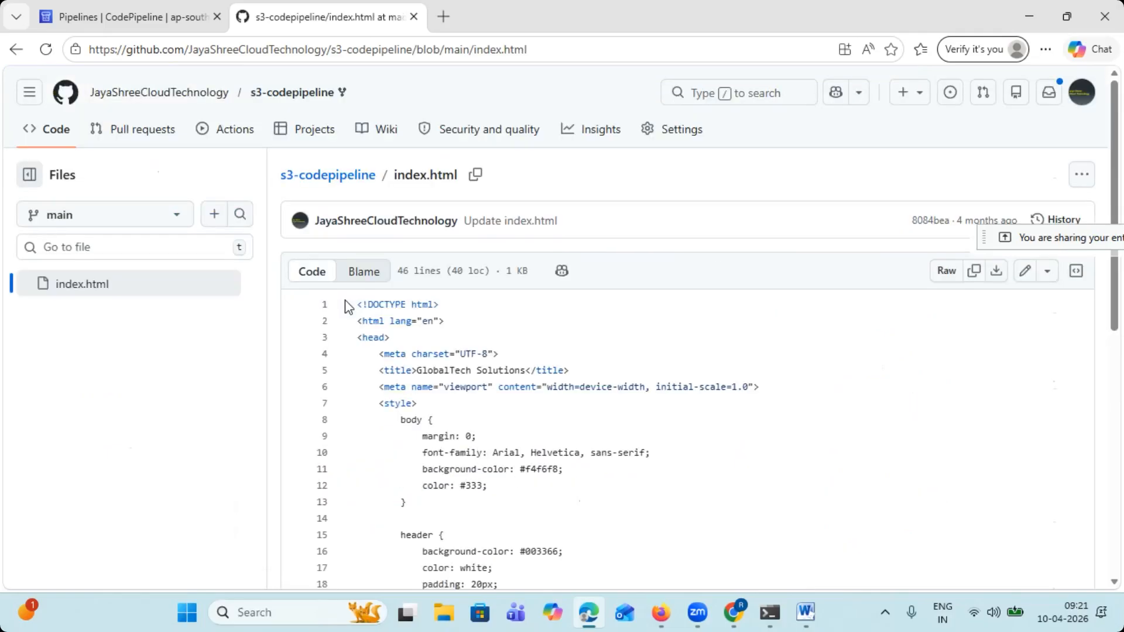
scroll(369, 302, "down", 4)
scroll(369, 302, "up", 2)
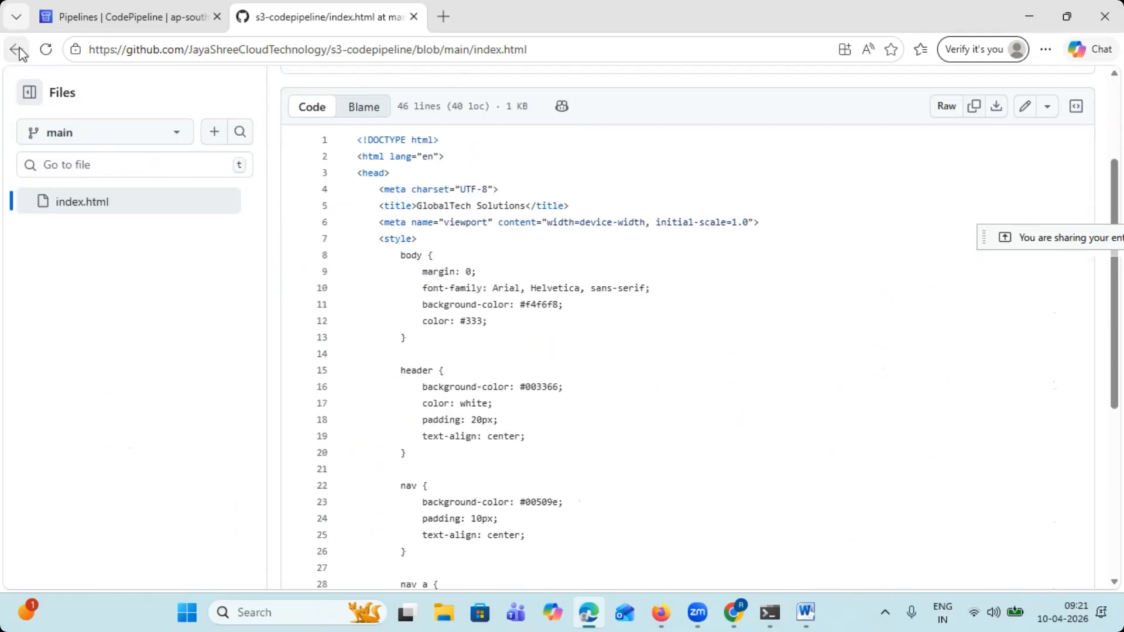
left_click(17, 50)
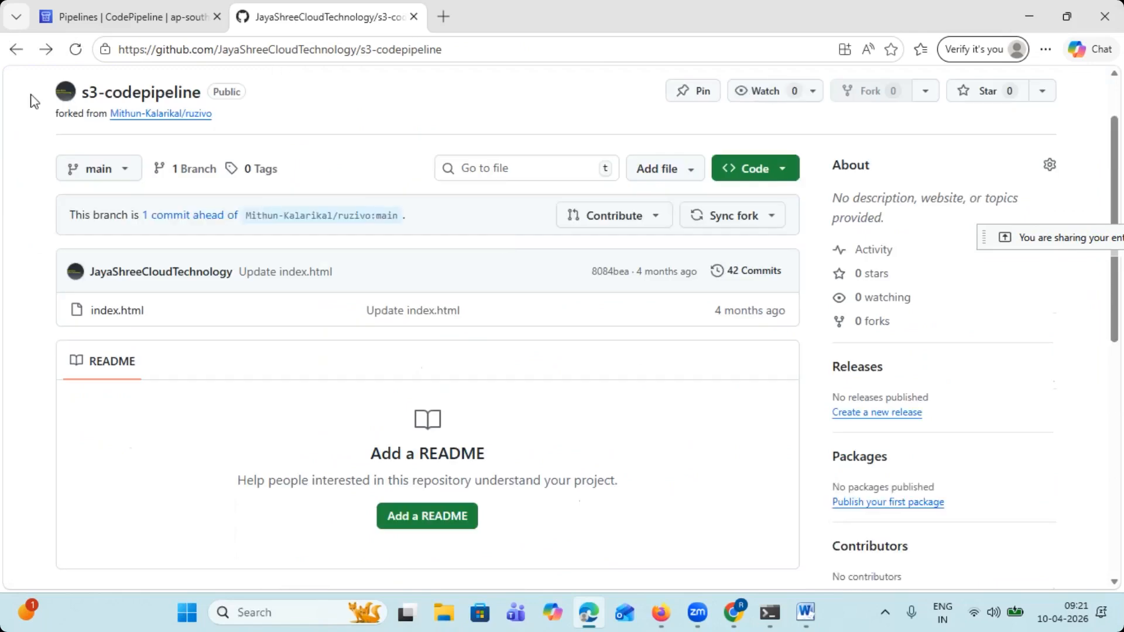
left_click(17, 49)
- Find the aws_cicd_pipeline_codedeploy repository further down the list, open it and check its contents
scroll(506, 252, "down", 3)
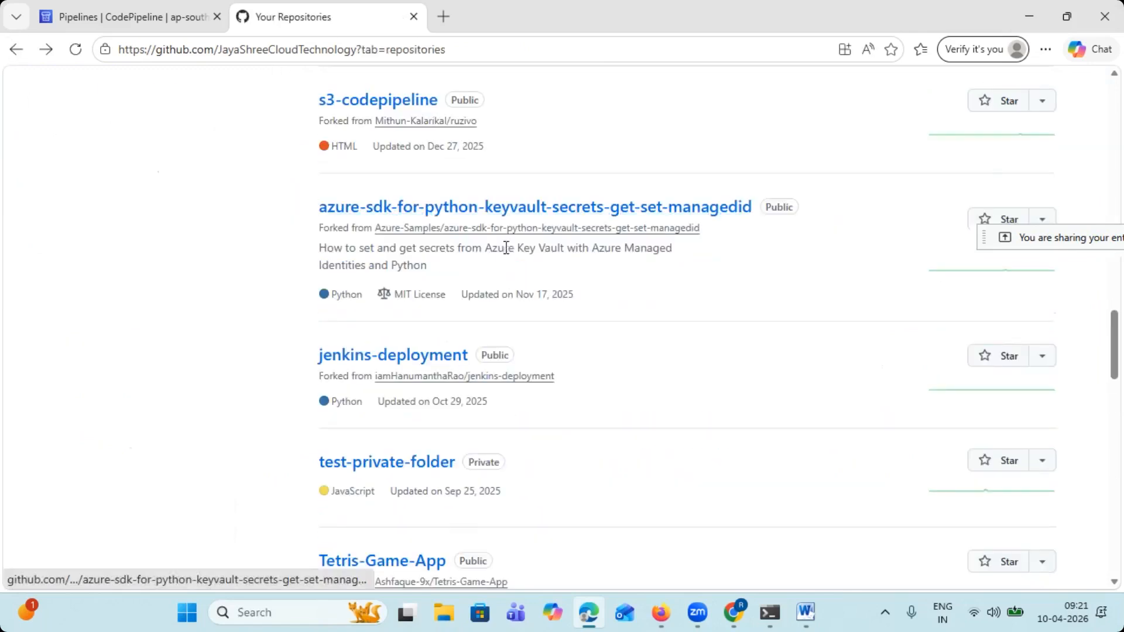
scroll(506, 252, "down", 3)
scroll(508, 253, "down", 4)
scroll(505, 248, "down", 10)
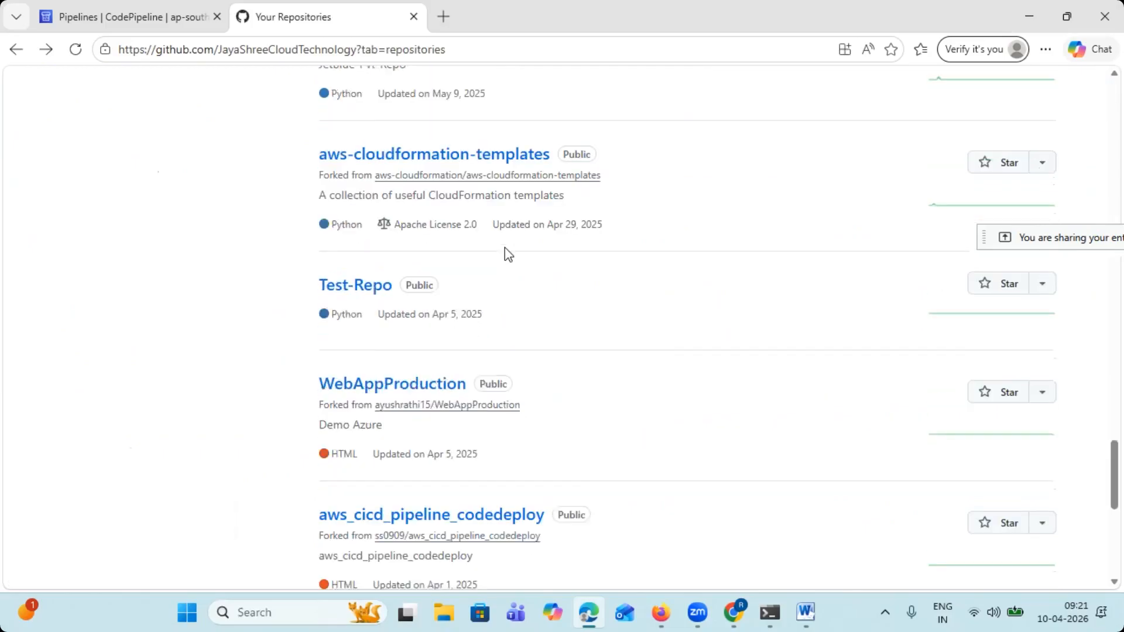
scroll(508, 254, "down", 2)
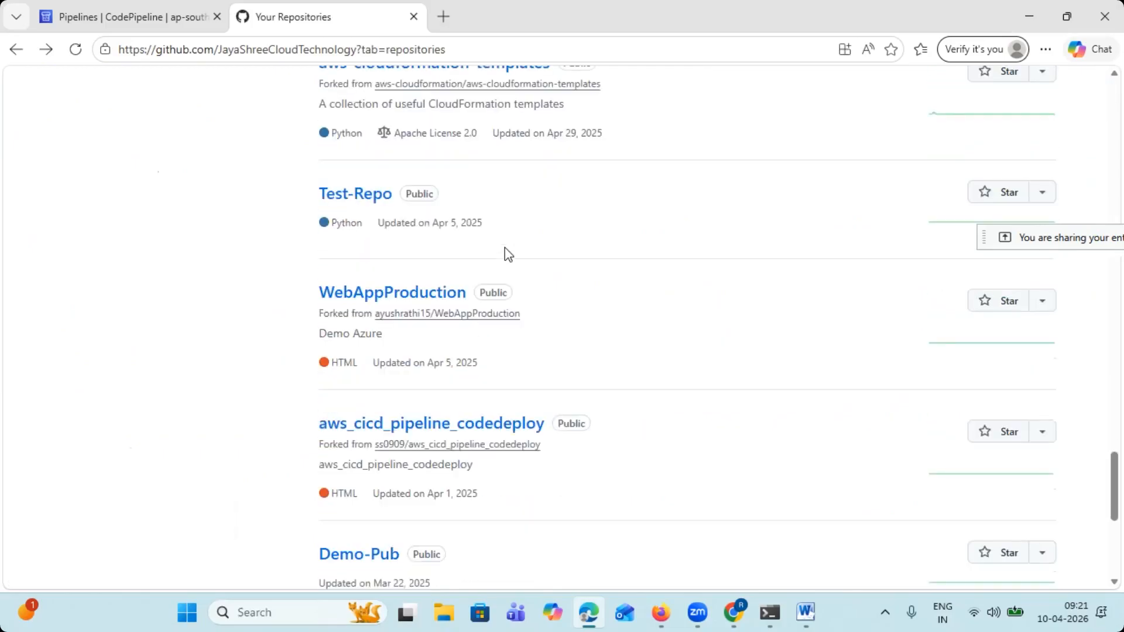
left_click(433, 428)
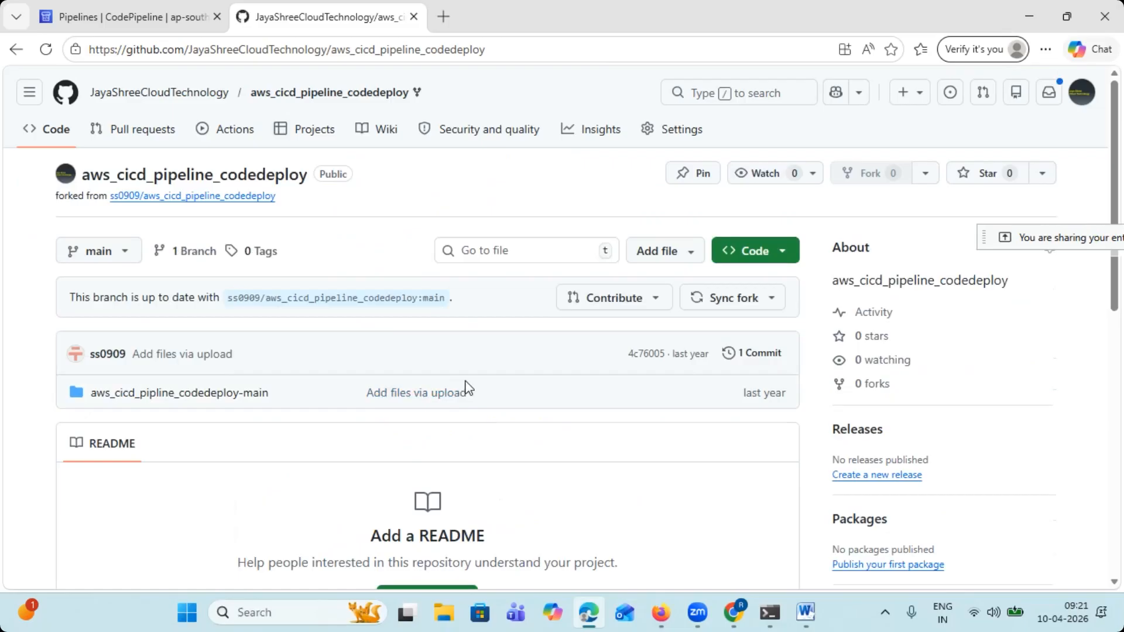
scroll(471, 404, "down", 5)
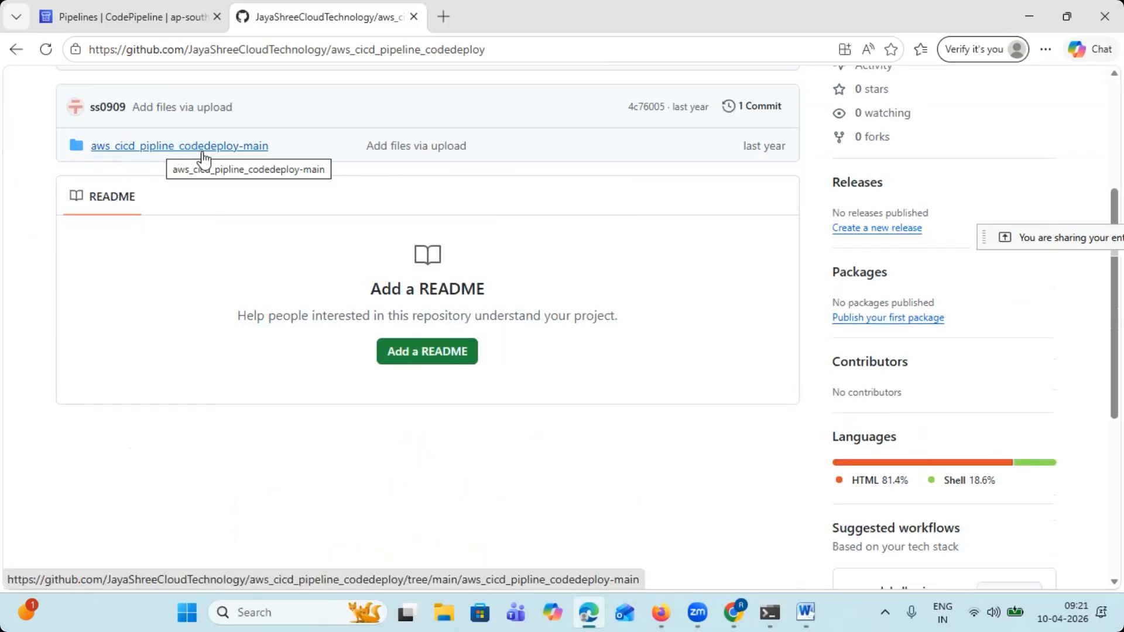
scroll(243, 175, "up", 5)
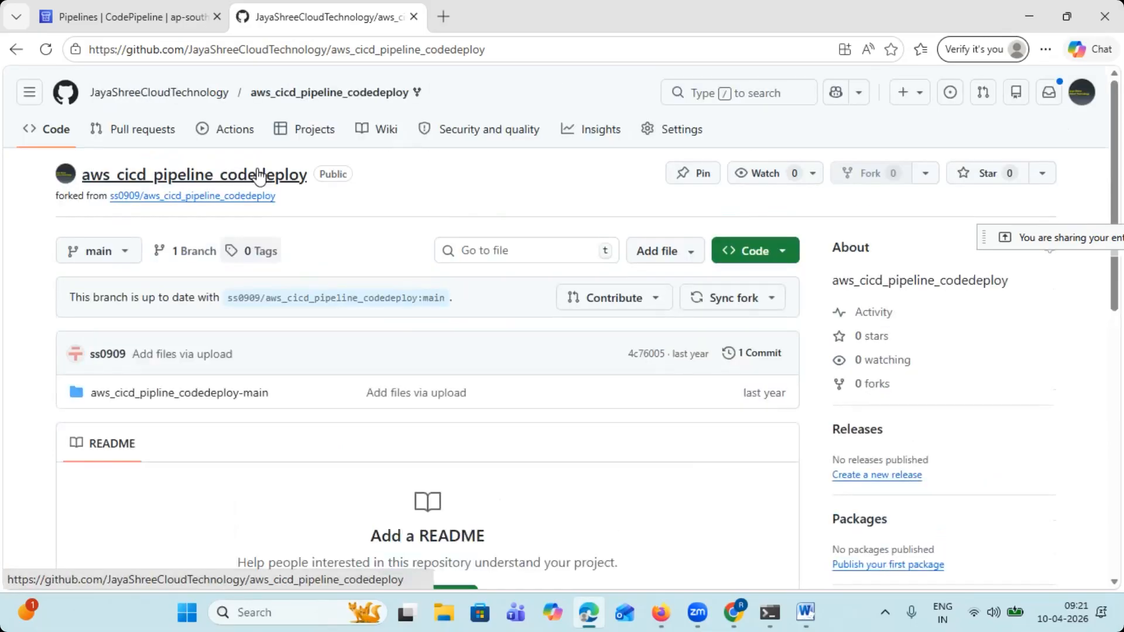
- Switch to the AWS CodePipeline console, refresh the pipelines list, check the Pipeline and Settings sections, and reload the Pipelines page
left_click(79, 14)
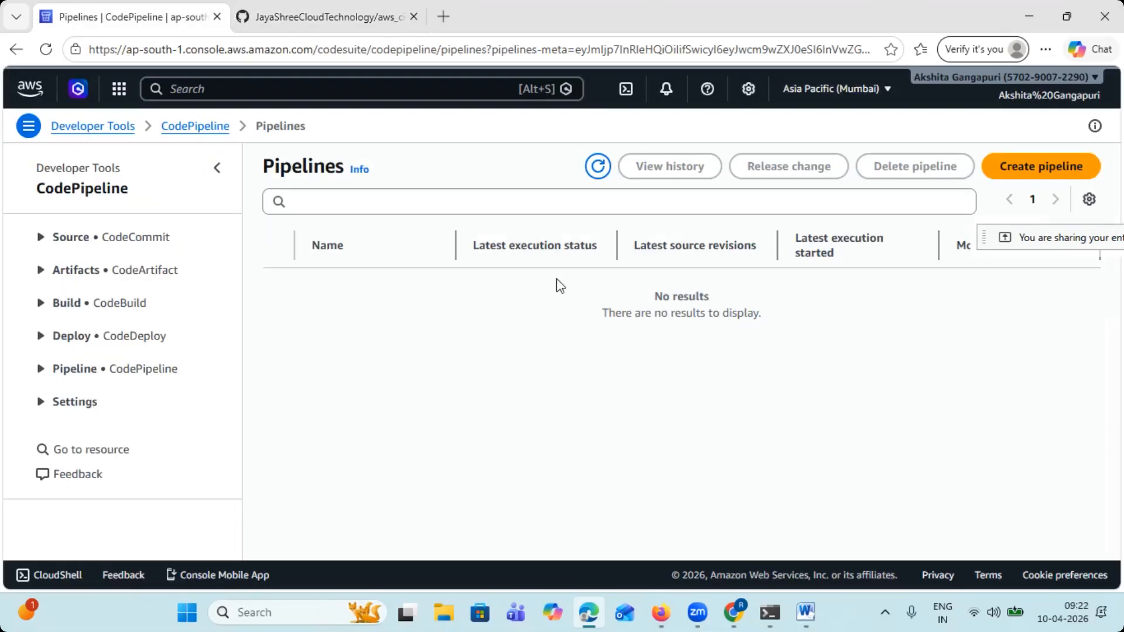
left_click(598, 169)
left_click(40, 370)
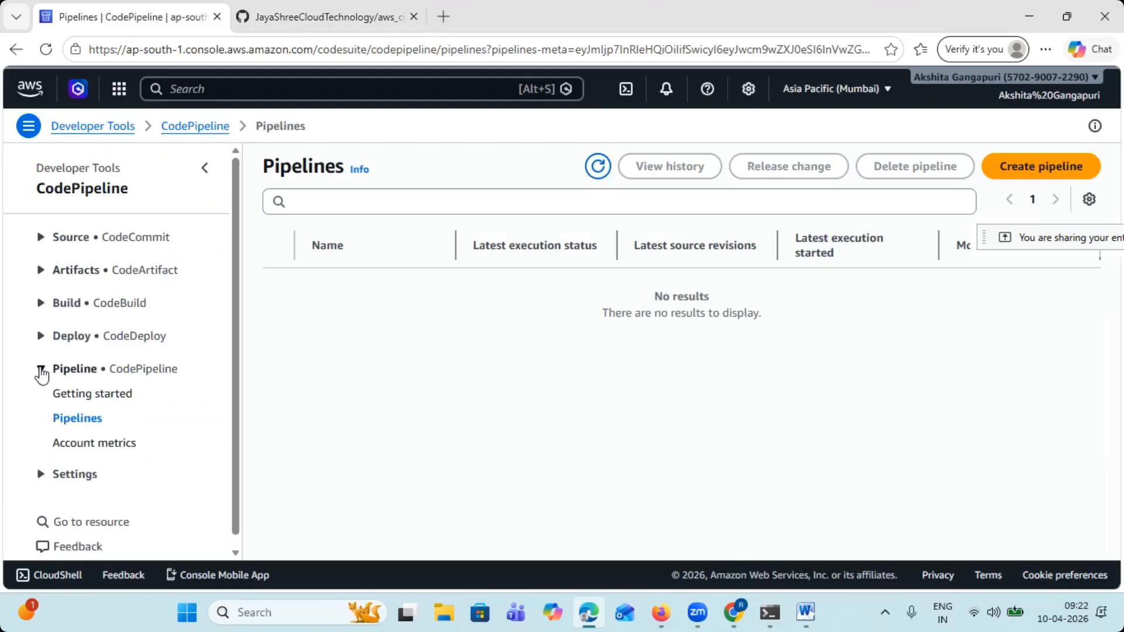
left_click(41, 371)
left_click(41, 401)
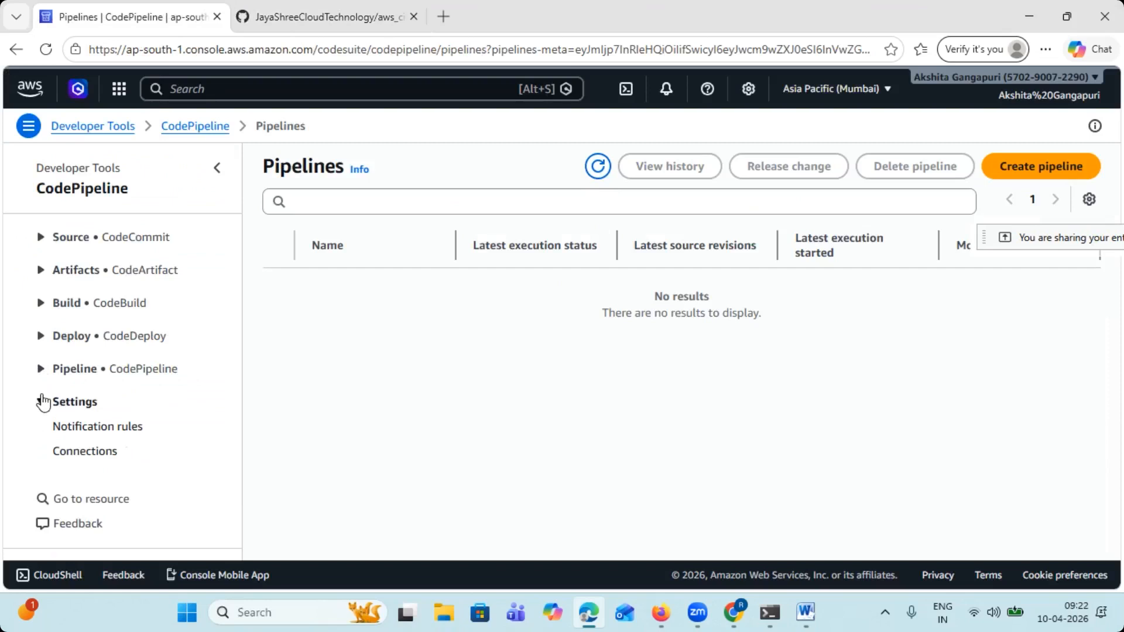
left_click(43, 402)
left_click(50, 370)
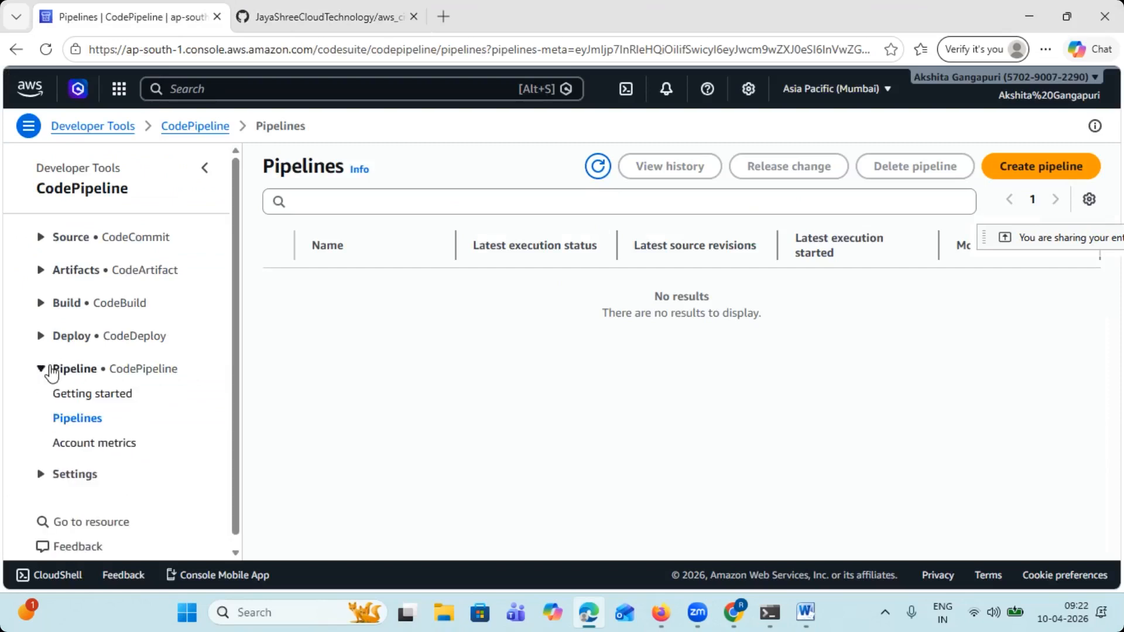
left_click(69, 419)
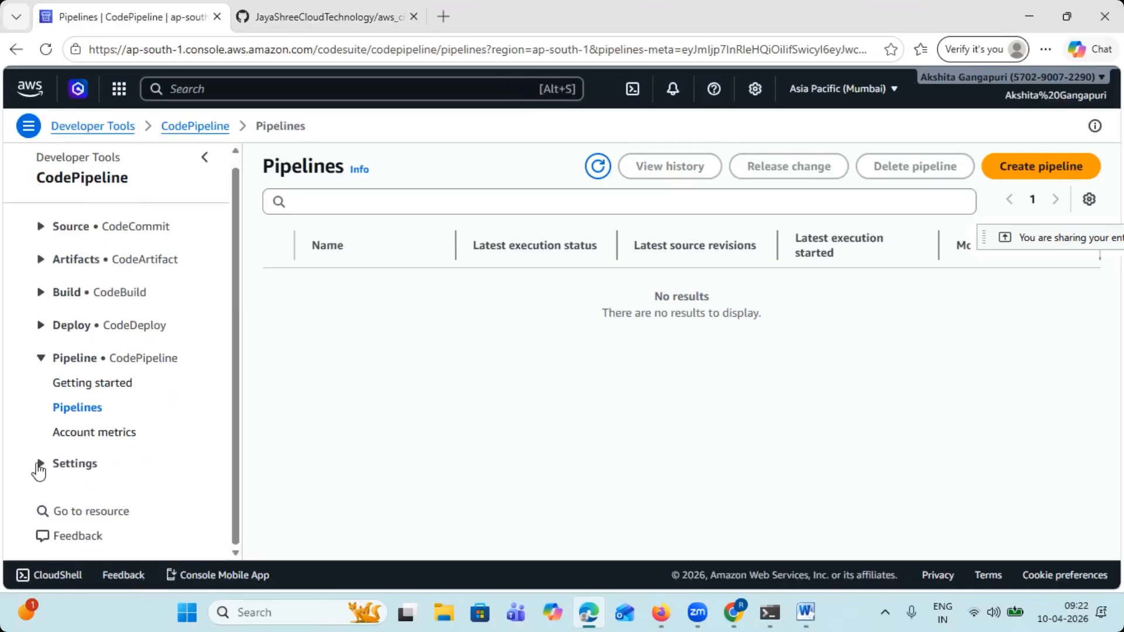
- Open the Connections page in the developer tools settings and dismiss its information notice
left_click(40, 464)
scroll(65, 430, "down", 1)
left_click(75, 465)
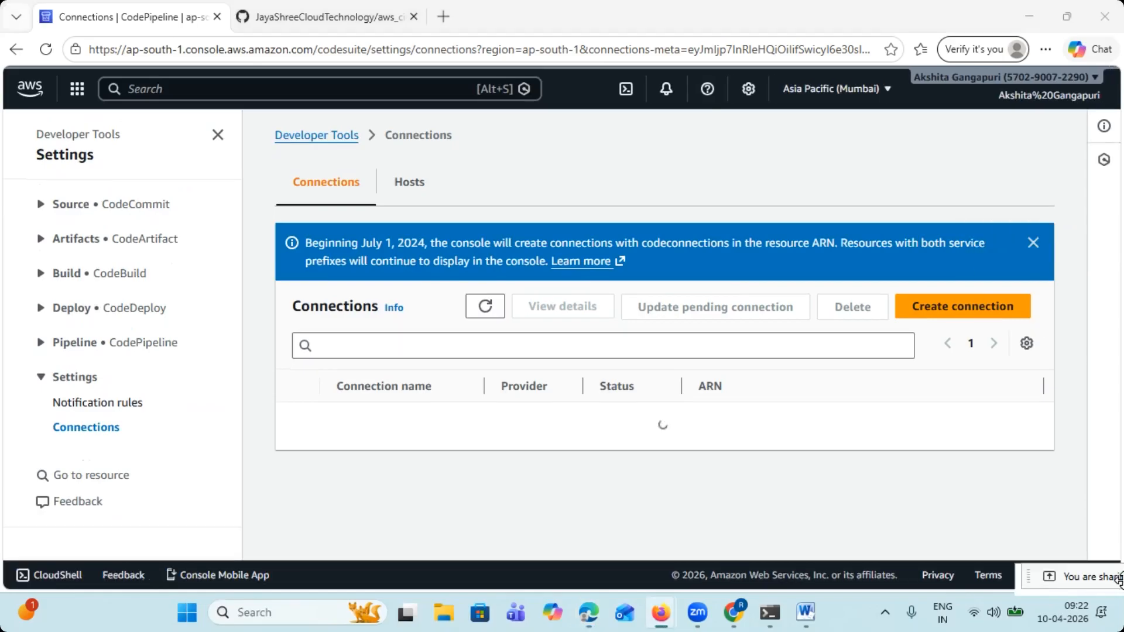
left_click(1033, 243)
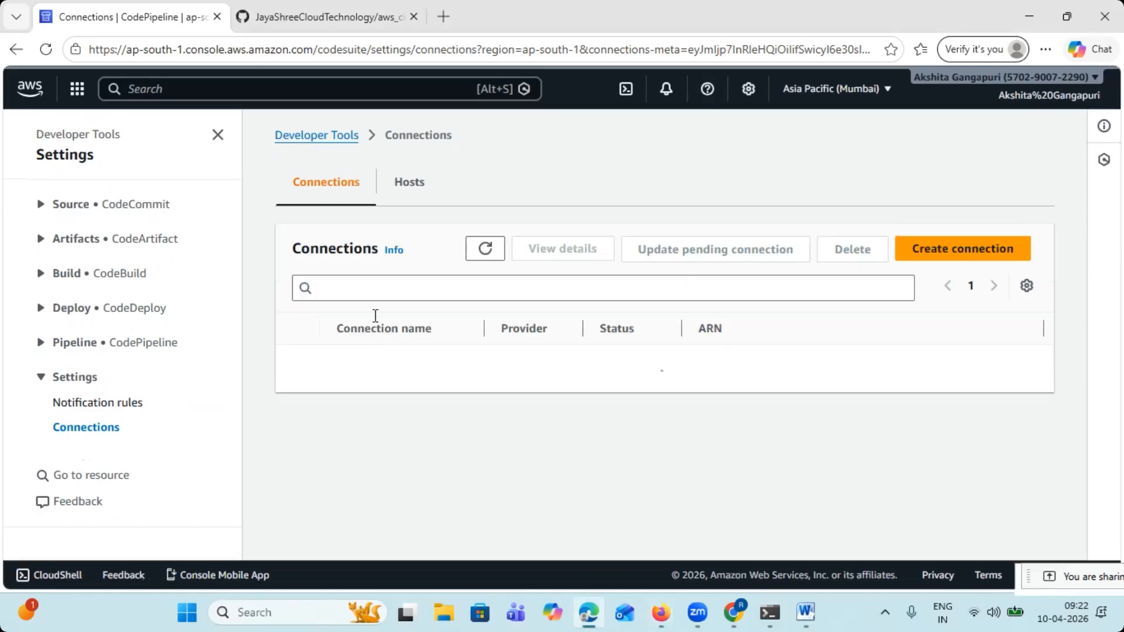
left_click(301, 5)
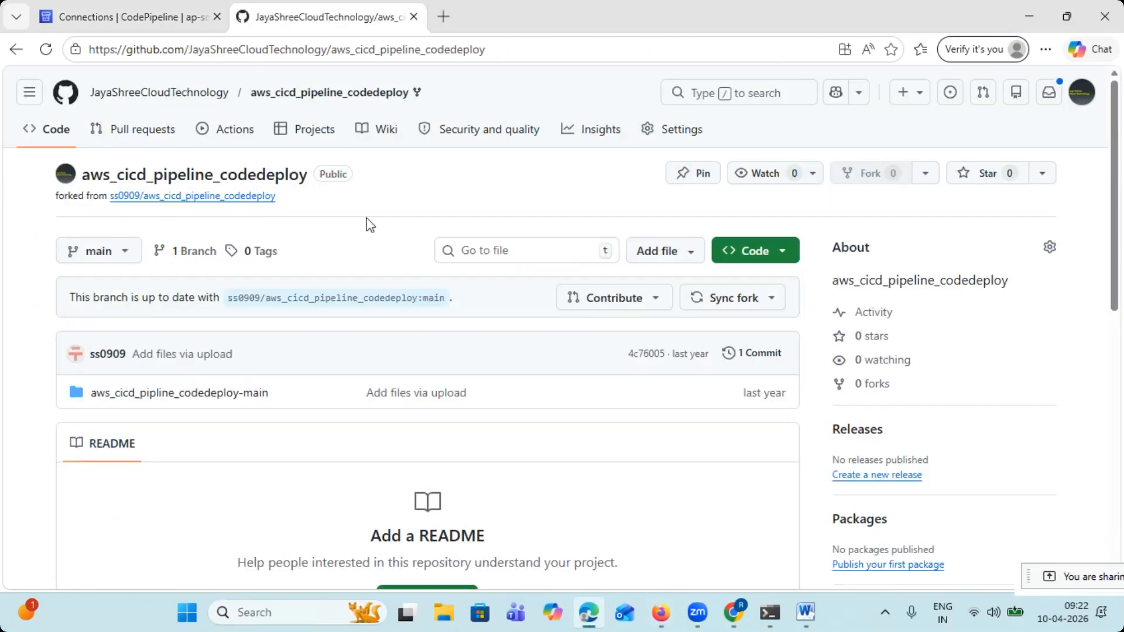
left_click(152, 15)
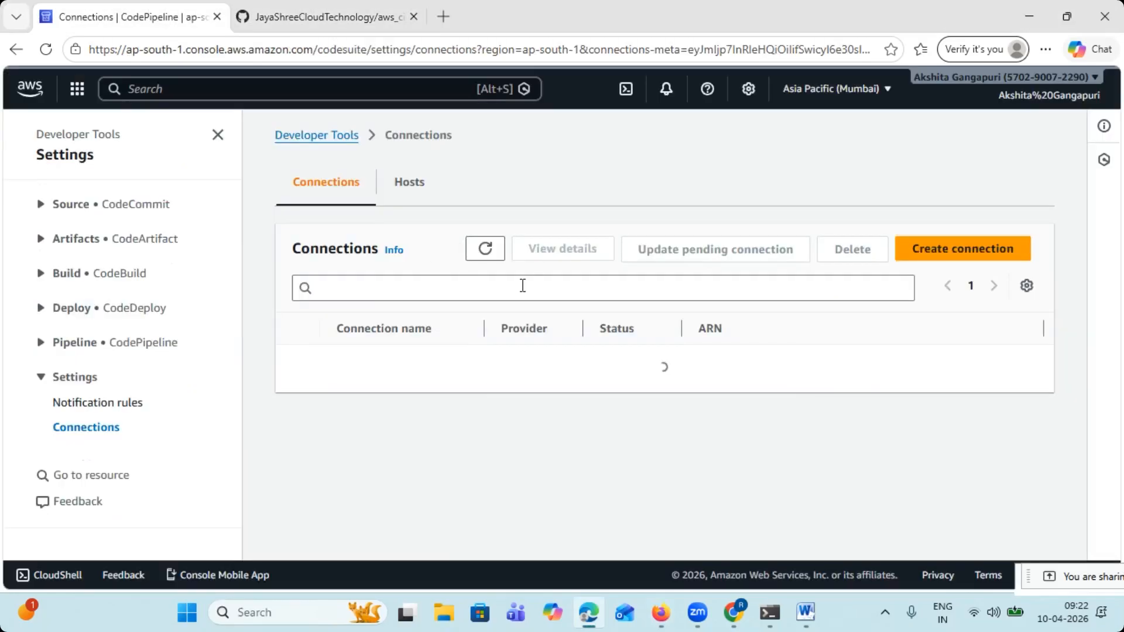
- Create a connection with GitHub as the provider, name it github-connection, and submit it to connect to GitHub
left_click(956, 249)
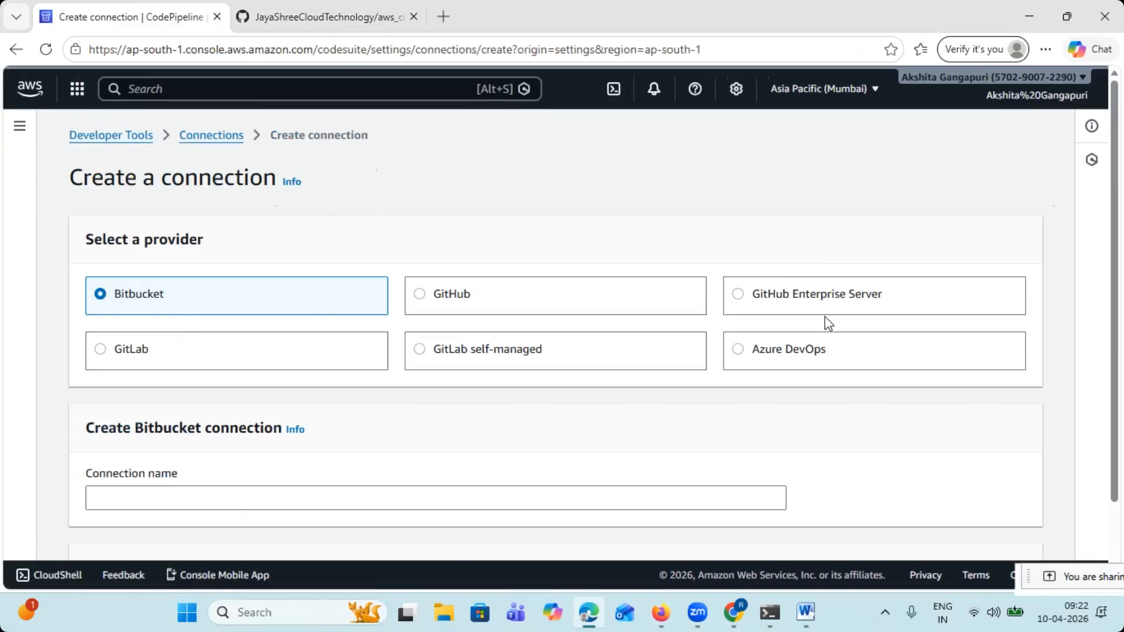
scroll(824, 322, "down", 2)
scroll(823, 322, "up", 2)
left_click(436, 290)
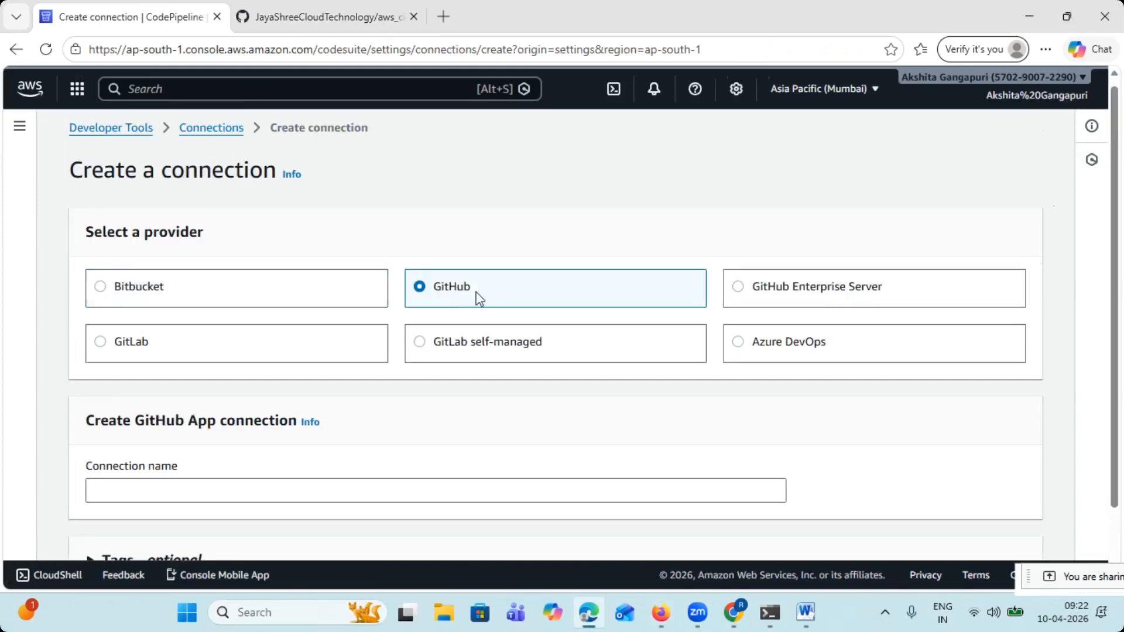
scroll(478, 293, "down", 2)
left_click(200, 411)
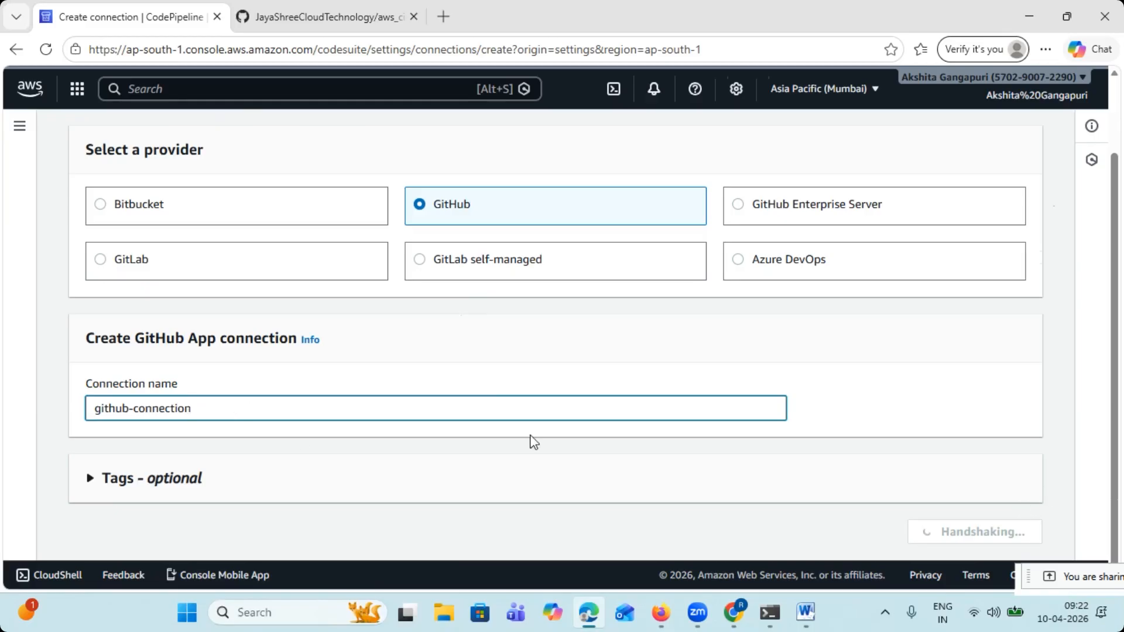
left_click_drag(250, 409, 121, 408)
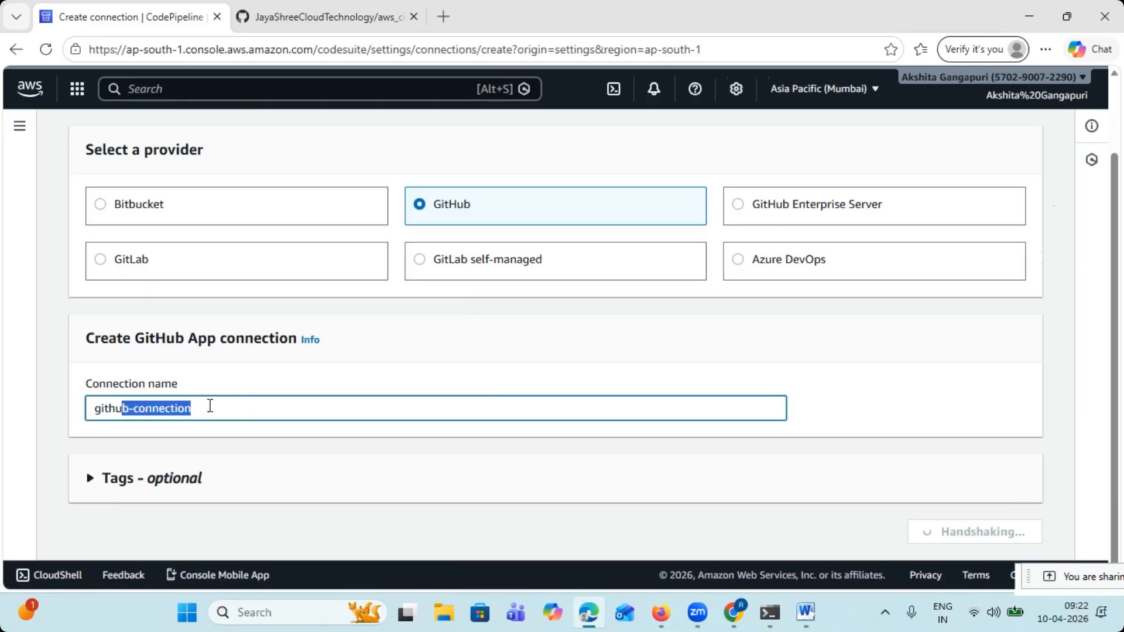
scroll(685, 490, "up", 2)
scroll(685, 489, "down", 2)
scroll(481, 354, "up", 1)
scroll(481, 355, "up", 1)
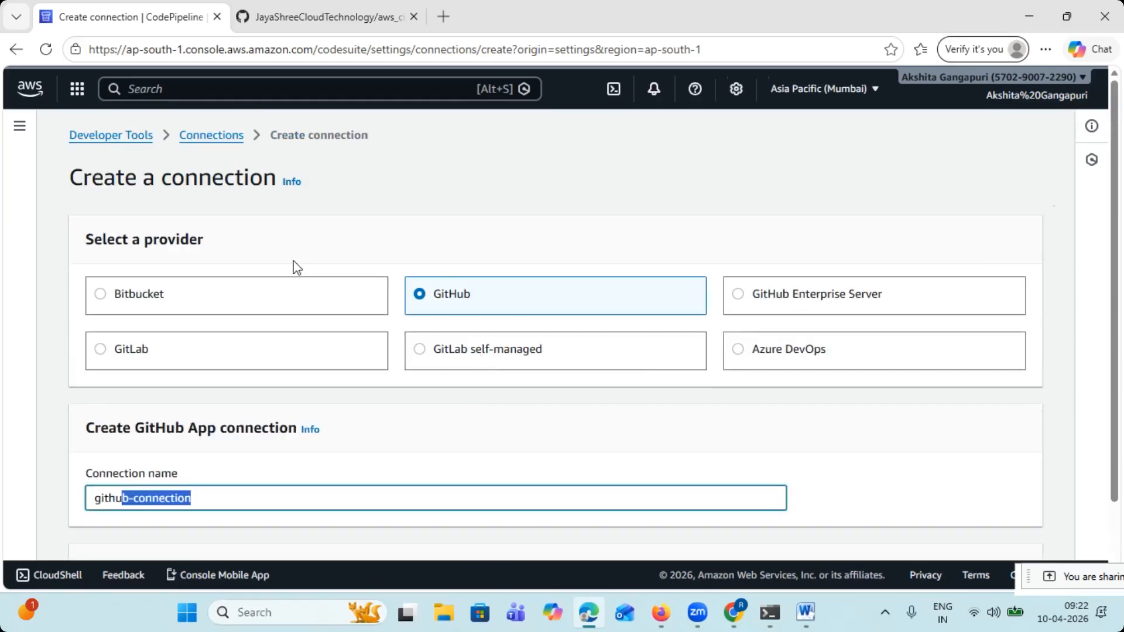
- Rename the connection to github-connection-1 and submit it to connect to GitHub
scroll(211, 402, "down", 2)
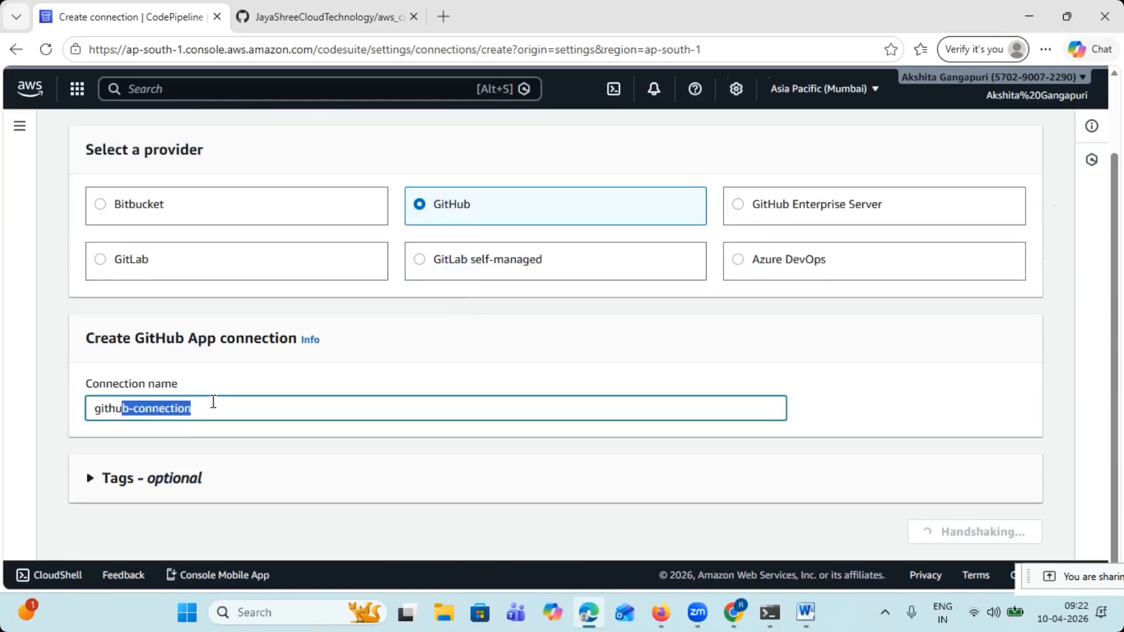
left_click(206, 408)
left_click_drag(206, 408, 35, 408)
left_click(348, 405)
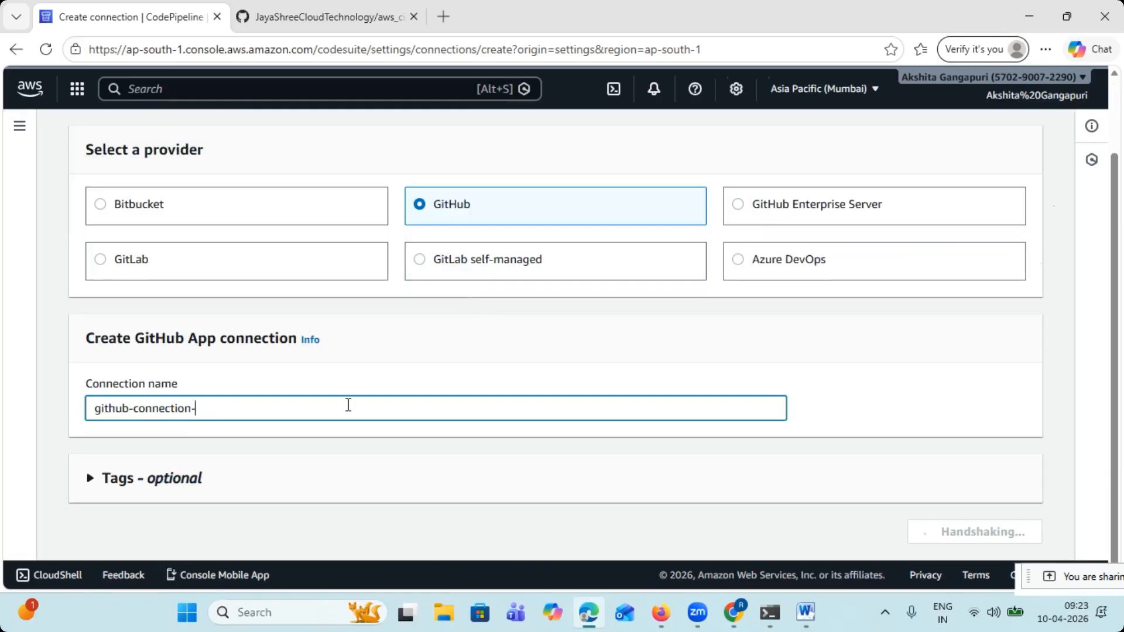
left_click(848, 409)
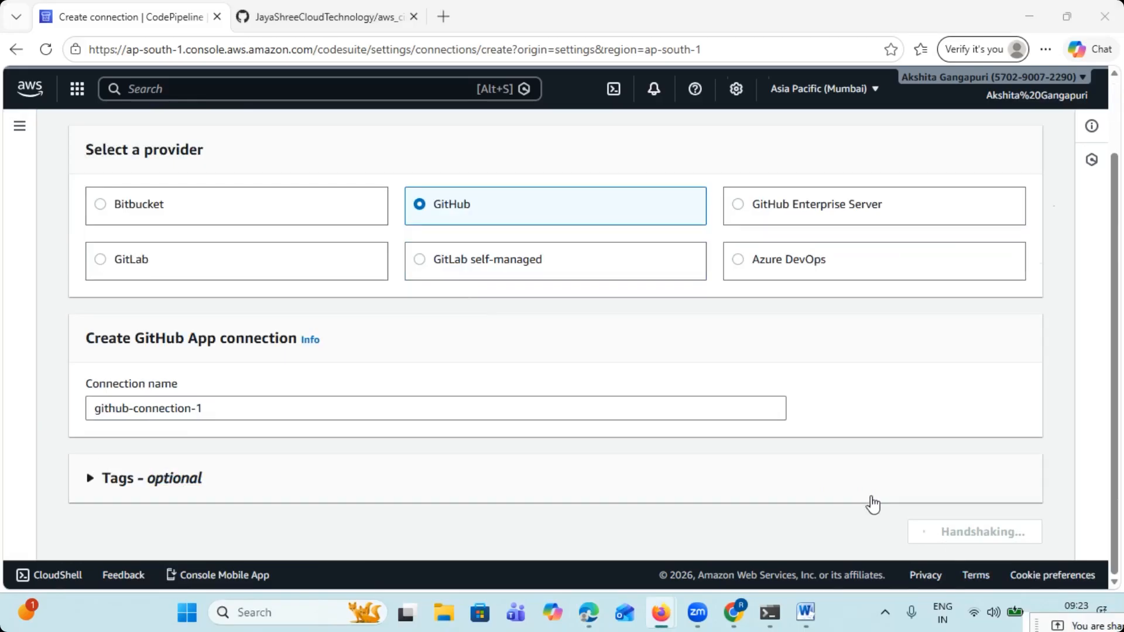
scroll(870, 503, "up", 2)
scroll(839, 493, "down", 2)
left_click(972, 531)
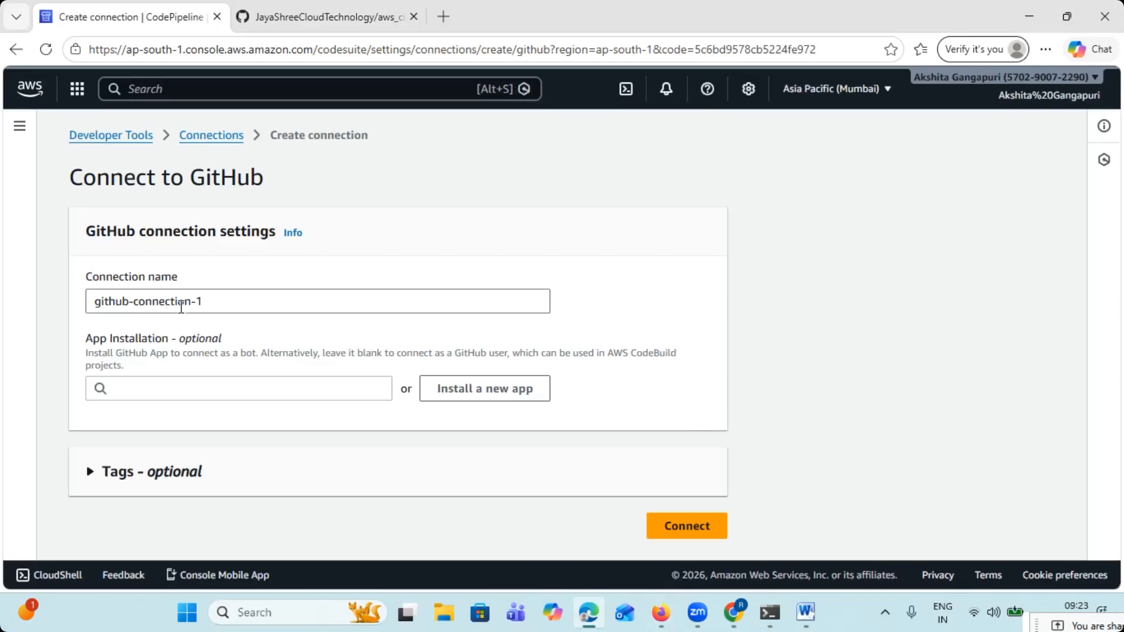
- Select the existing GitHub app installation for github-connection-1 and complete the connection
left_click(272, 383)
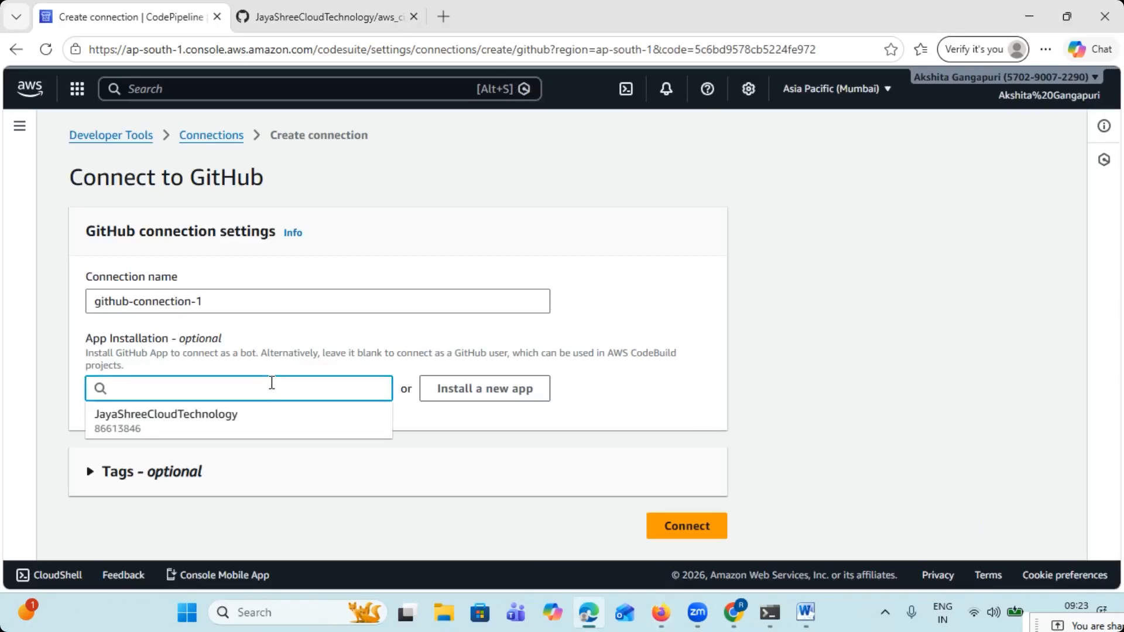
left_click(199, 417)
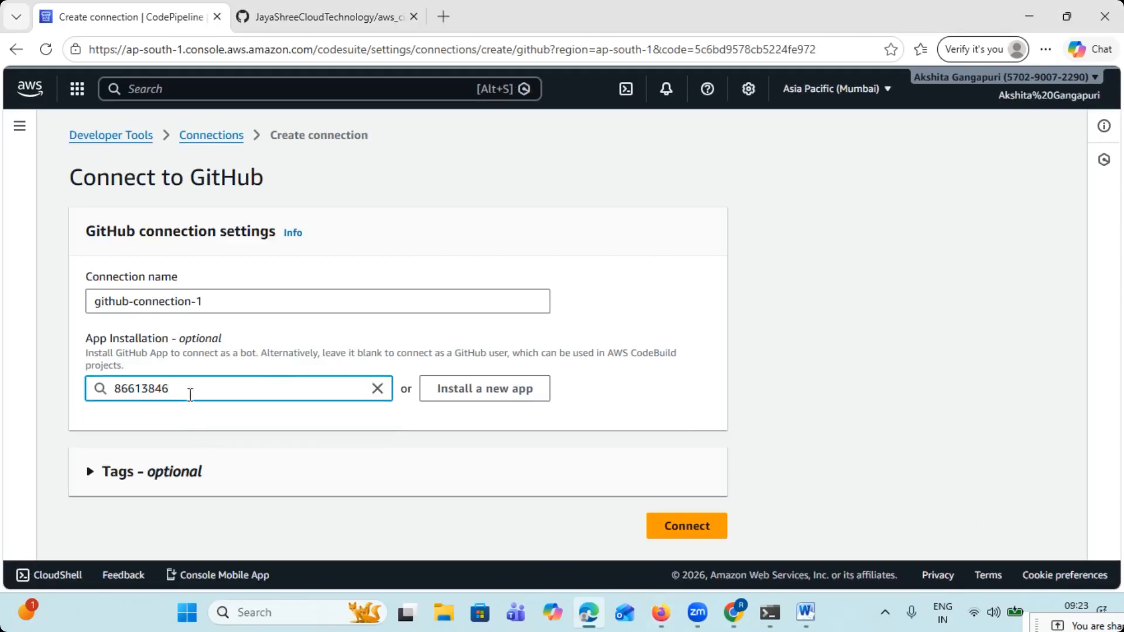
left_click(687, 526)
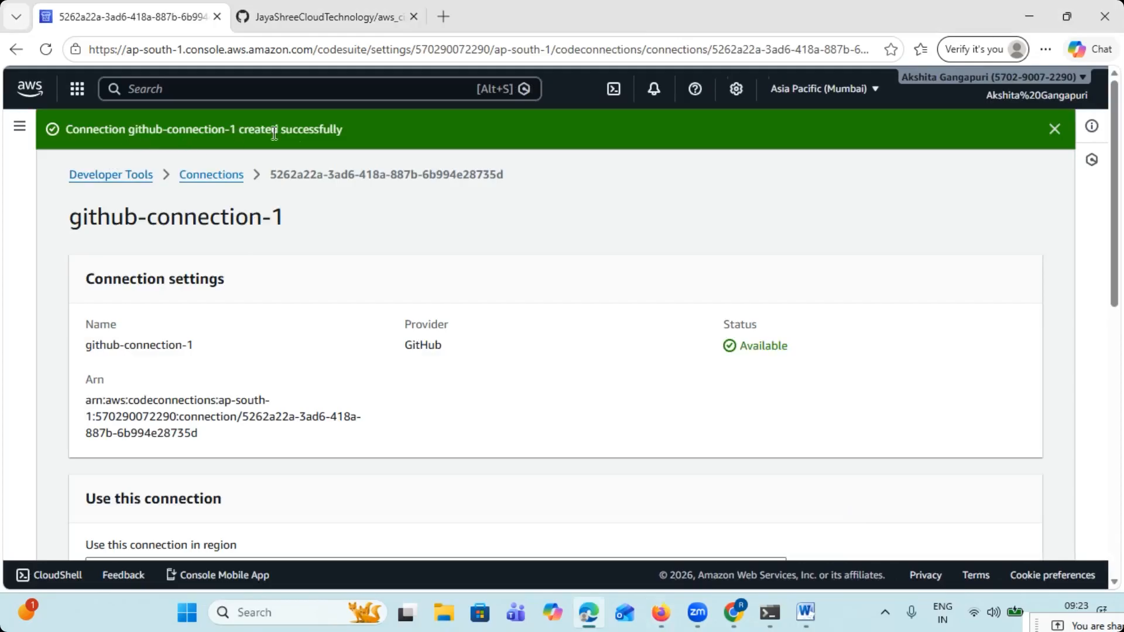
- Review the details page of github-connection-1, including its settings, usage options and connection tags
scroll(314, 273, "down", 4)
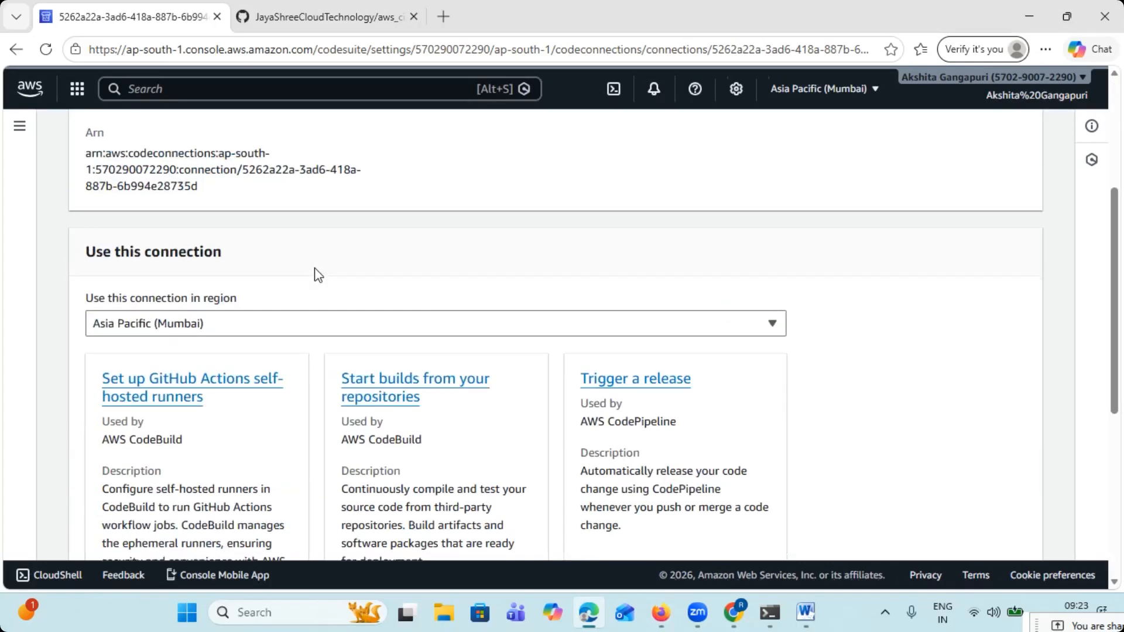
scroll(317, 274, "up", 3)
scroll(317, 274, "down", 1)
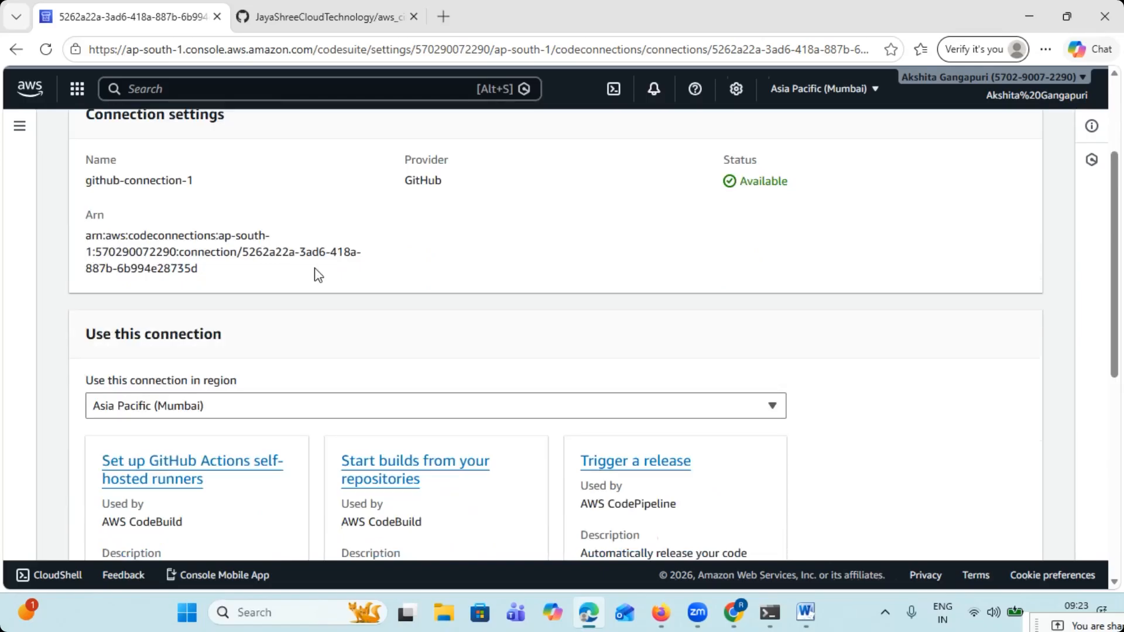
scroll(318, 274, "down", 1)
scroll(318, 274, "down", 2)
scroll(317, 274, "up", 2)
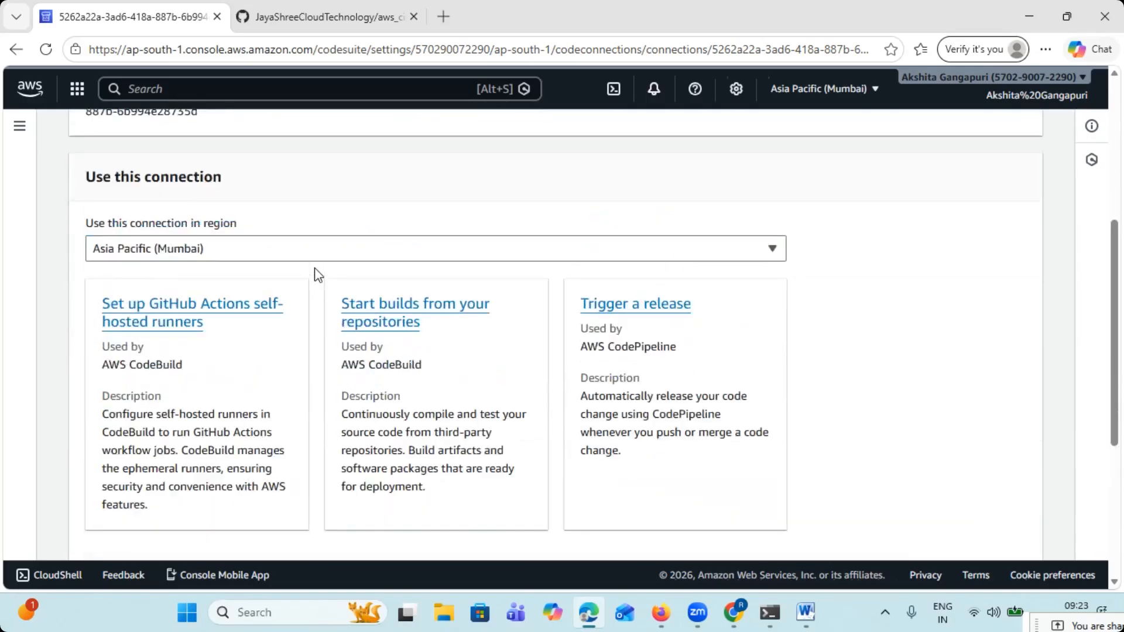
scroll(281, 296, "down", 5)
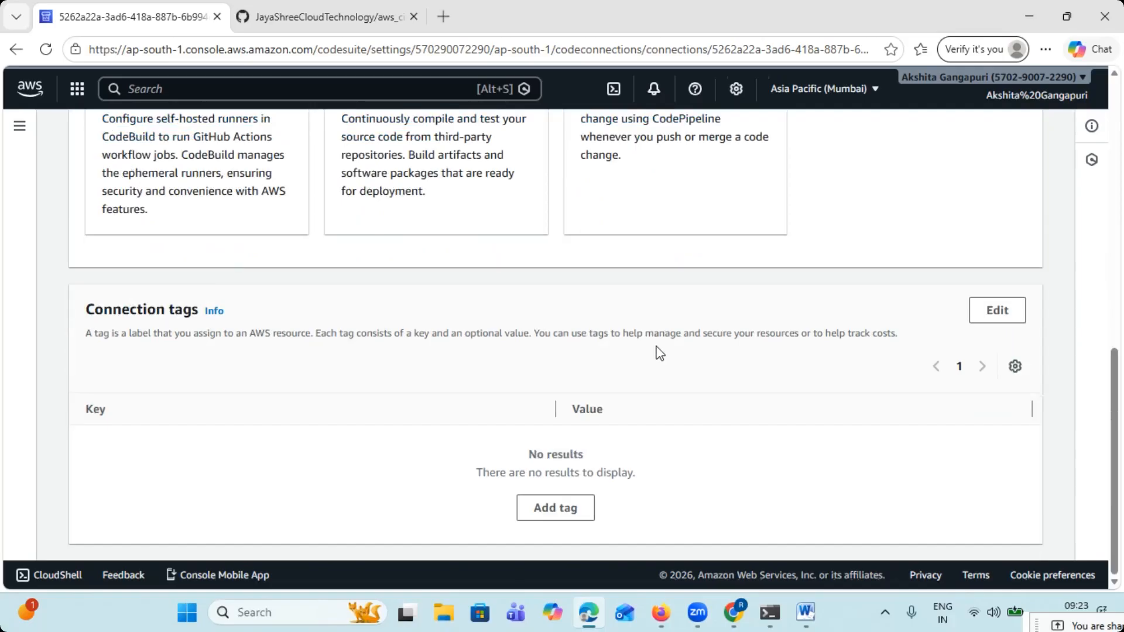
scroll(658, 348, "up", 8)
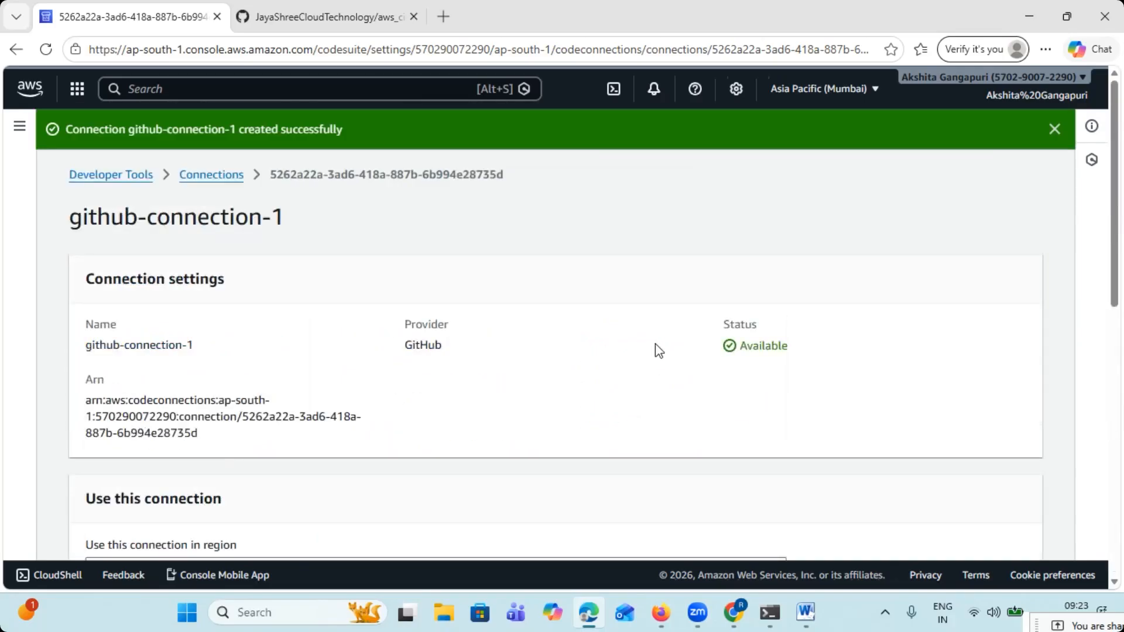
- Return to the Connections list, refresh it to check github-connection-1 and its provider, and briefly view the aws_cicd_pipeline_codedeploy repository
left_click(202, 177)
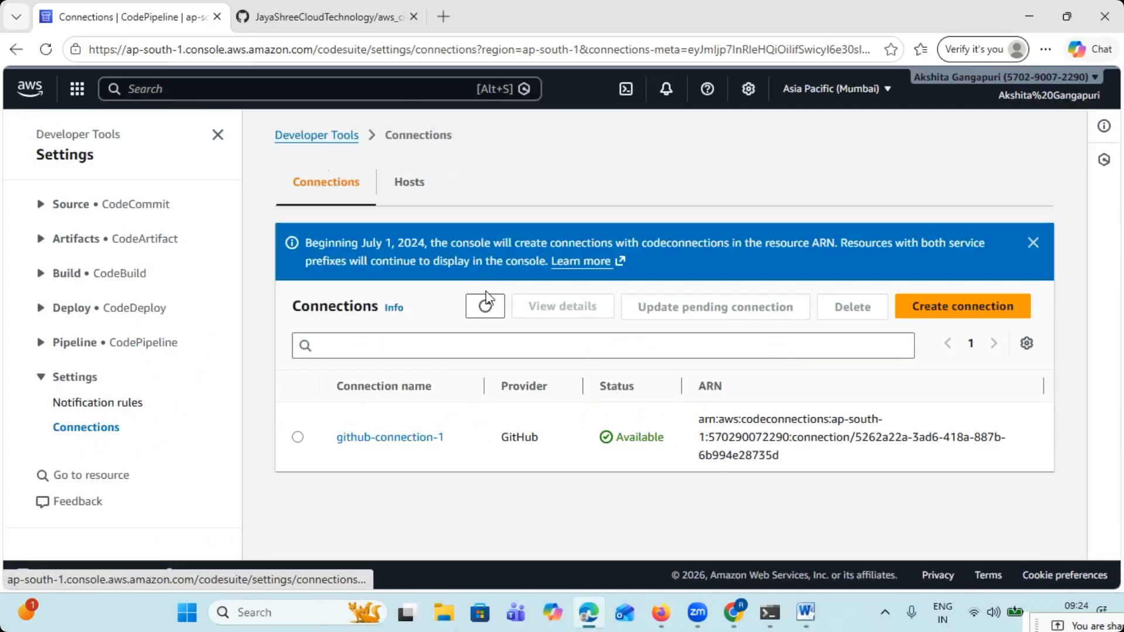
left_click(486, 310)
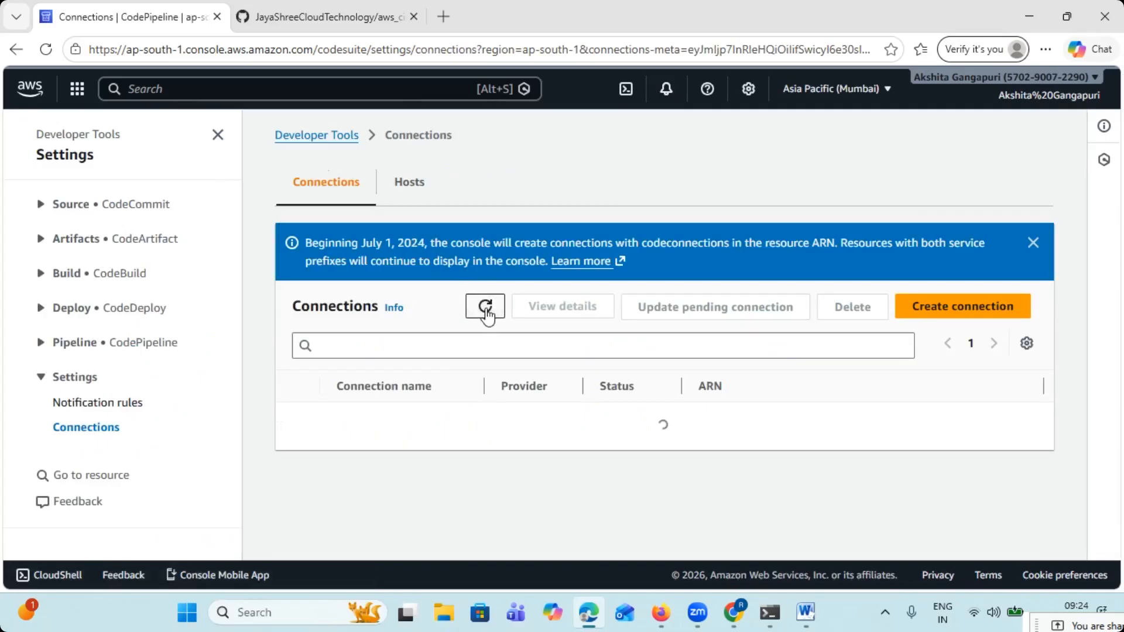
left_click(1034, 243)
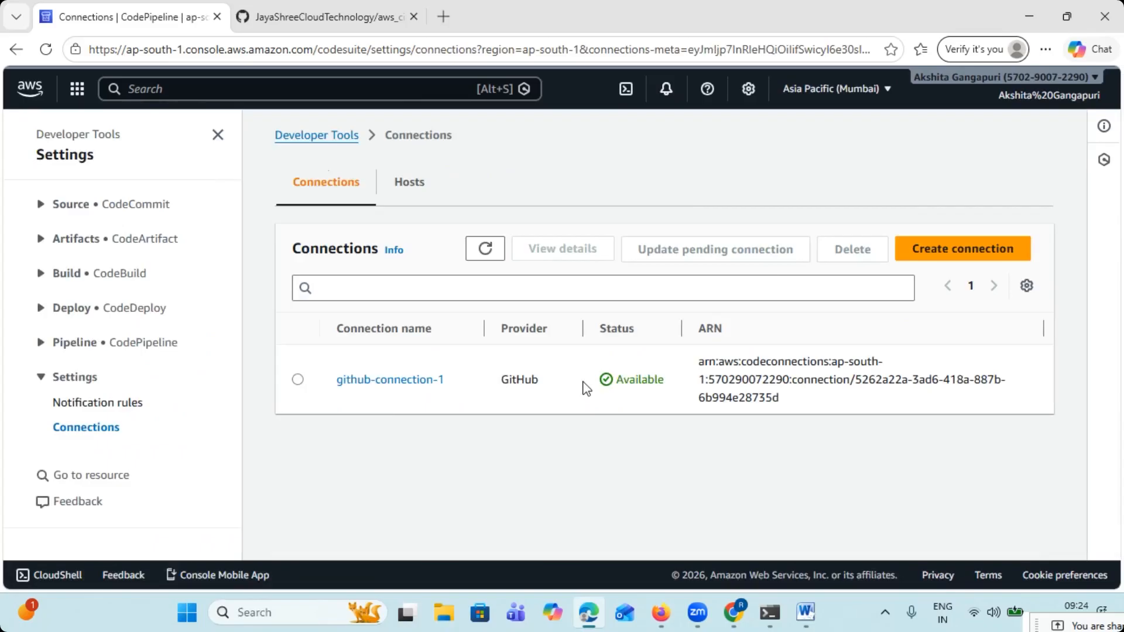
left_click_drag(495, 381, 551, 391)
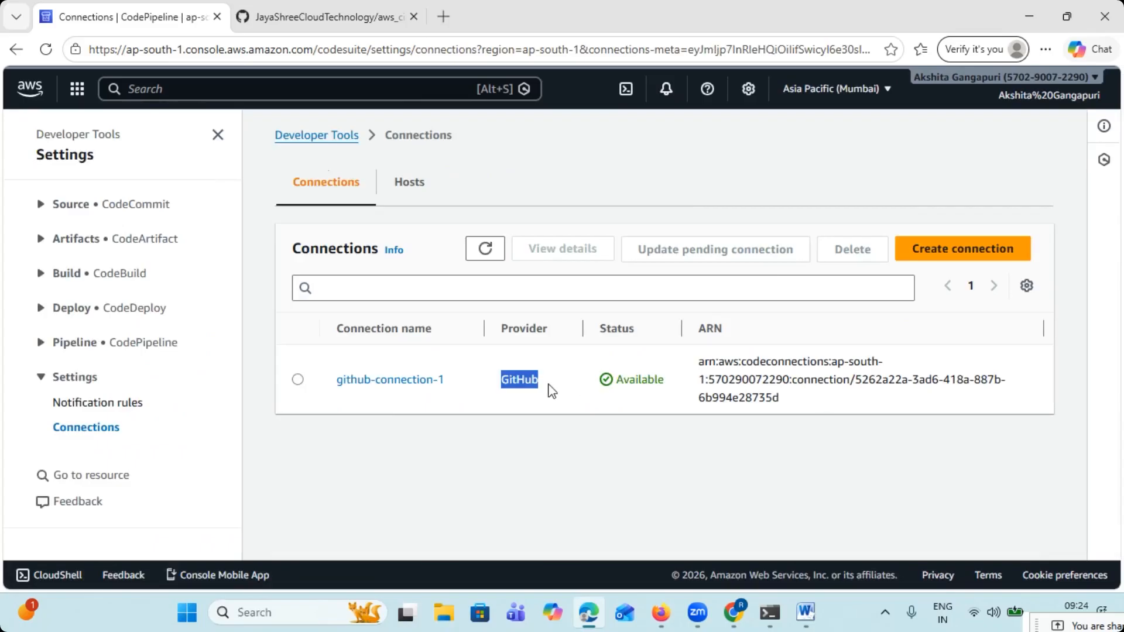
left_click(243, 14)
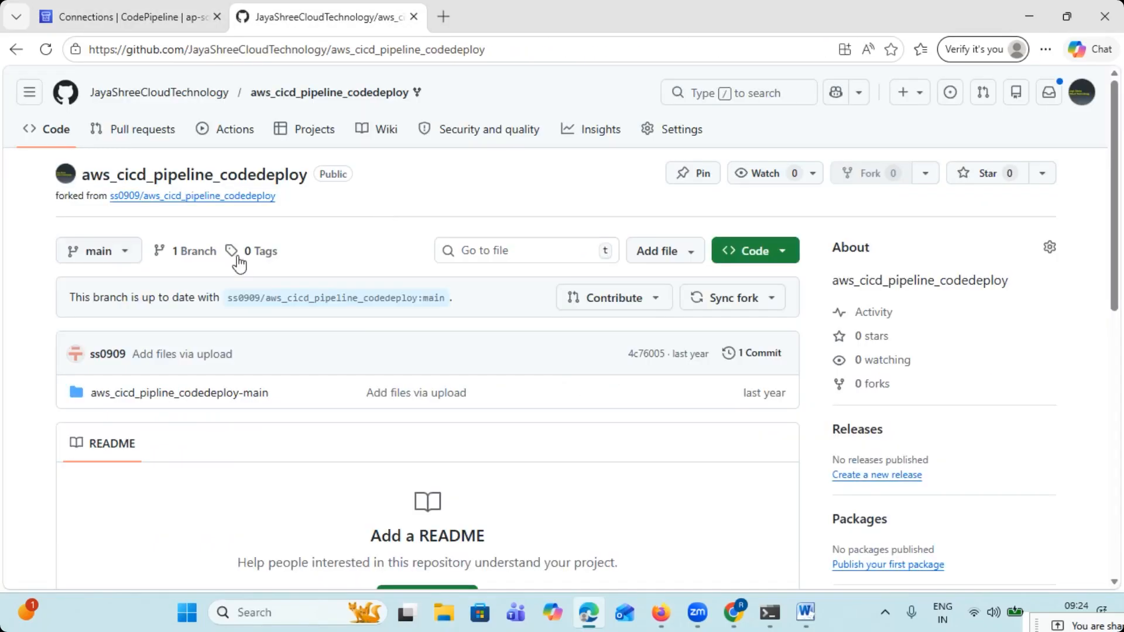
left_click(127, 13)
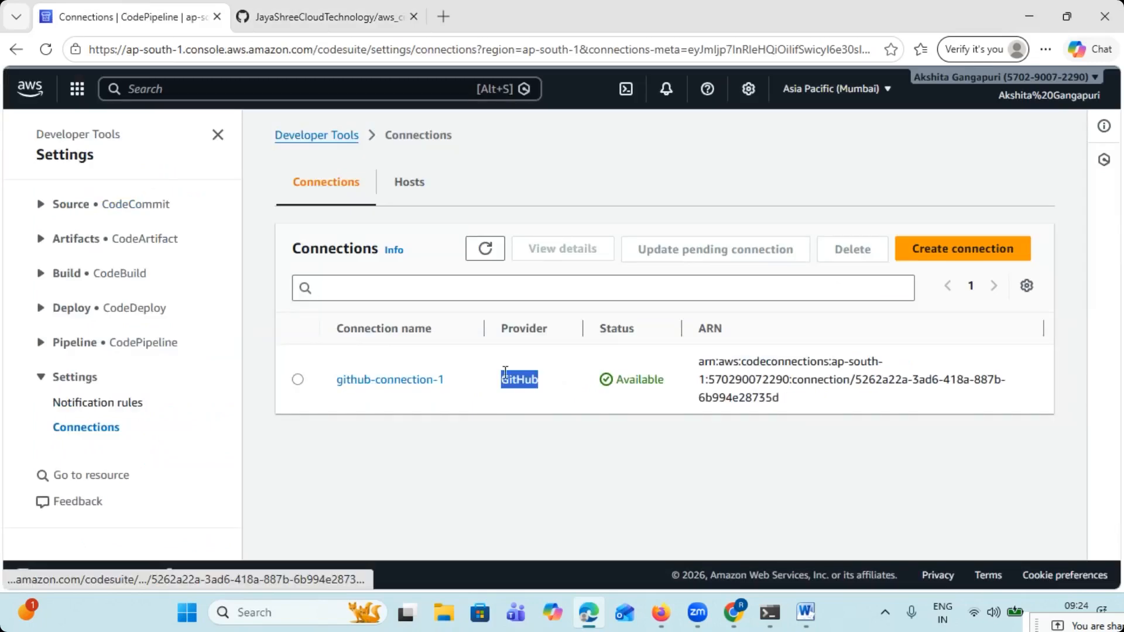
- Open the CodePipeline Pipelines page and start creating a new pipeline
left_click(41, 344)
left_click(73, 395)
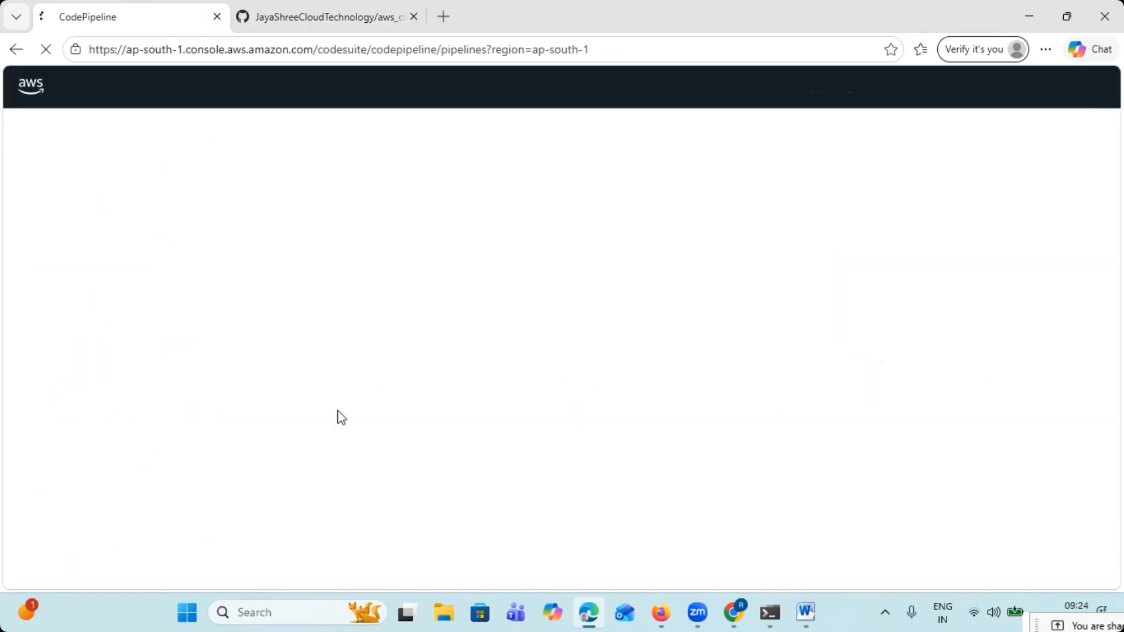
left_click(40, 339)
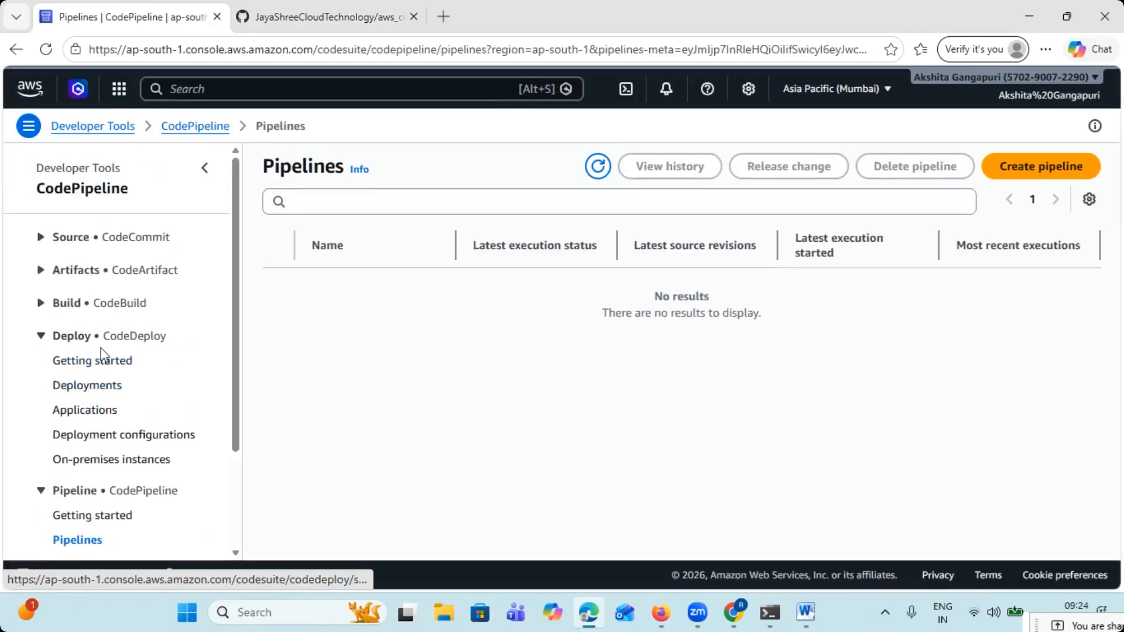
scroll(94, 348, "down", 2)
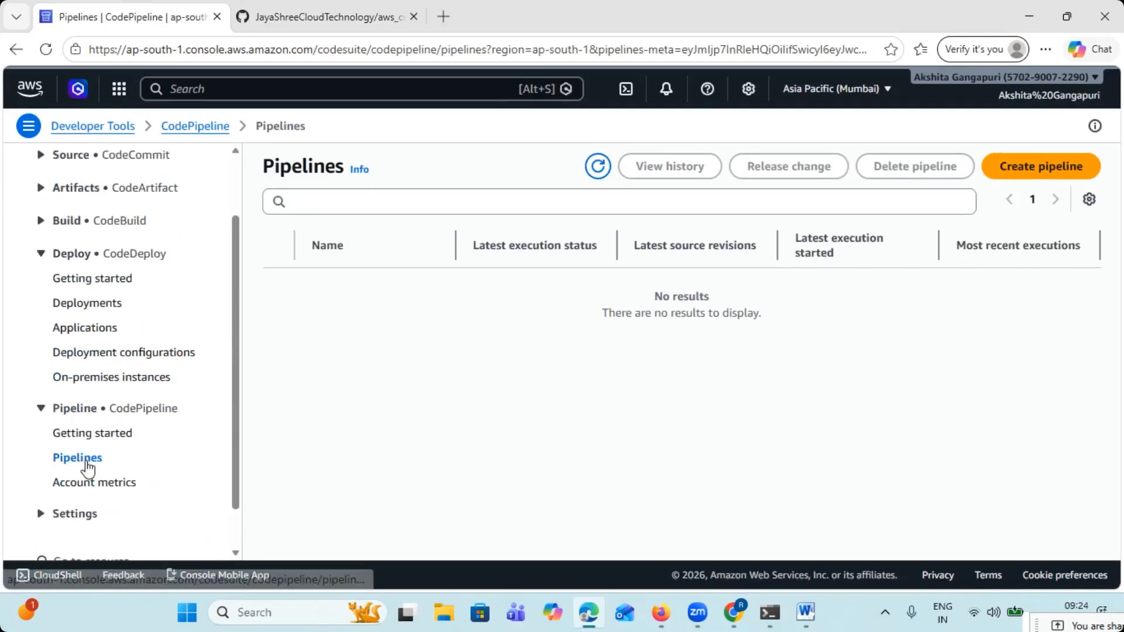
left_click(90, 463)
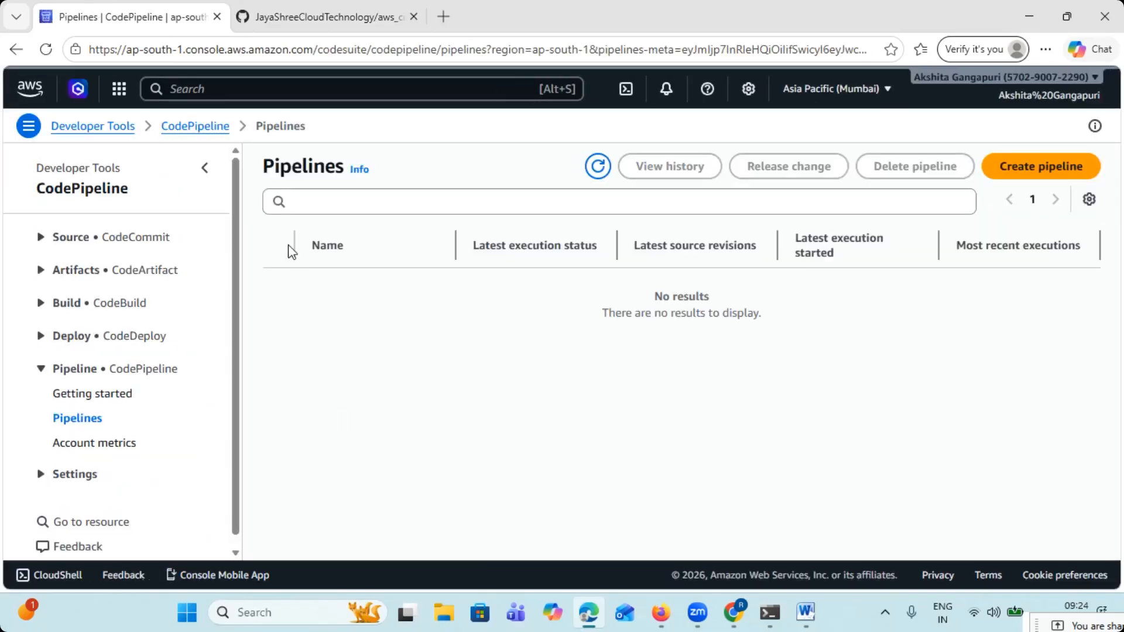
left_click(1030, 171)
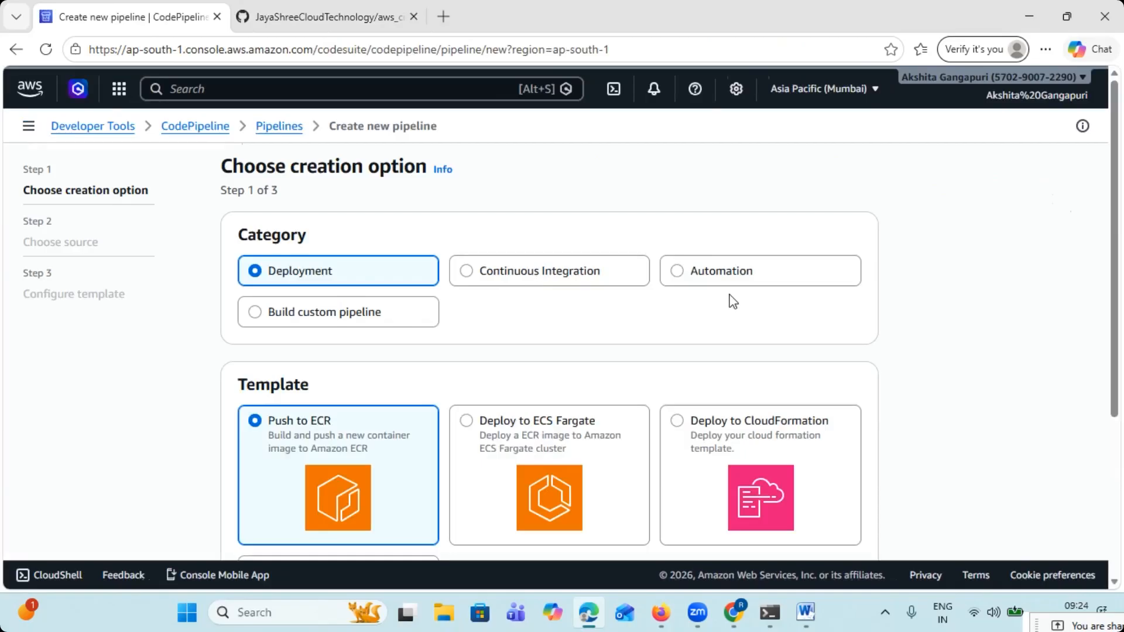
- Look through the Deployment templates and choose the Continuous Integration category to examine its templates
scroll(405, 337, "down", 3)
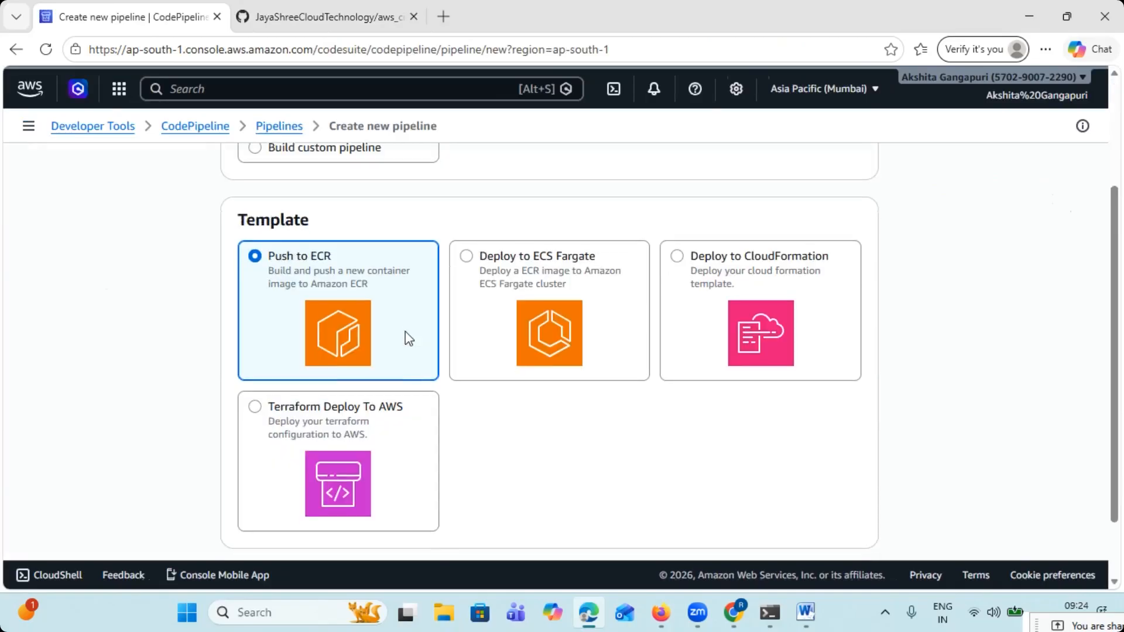
scroll(412, 342, "up", 2)
scroll(412, 341, "up", 2)
scroll(412, 341, "down", 2)
left_click(516, 197)
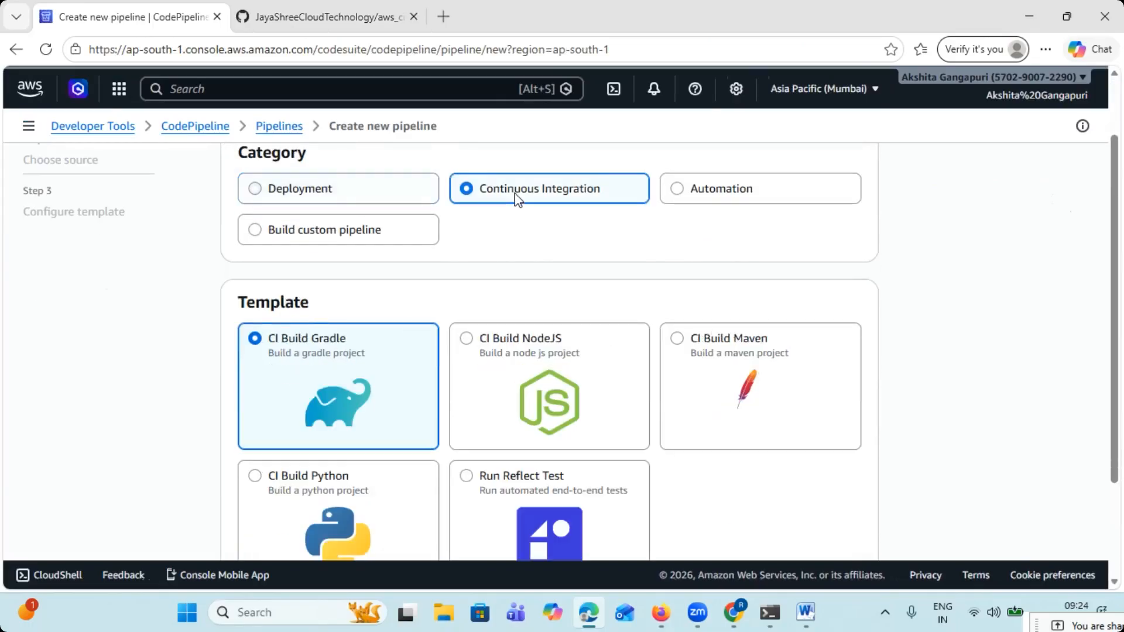
scroll(322, 332, "down", 2)
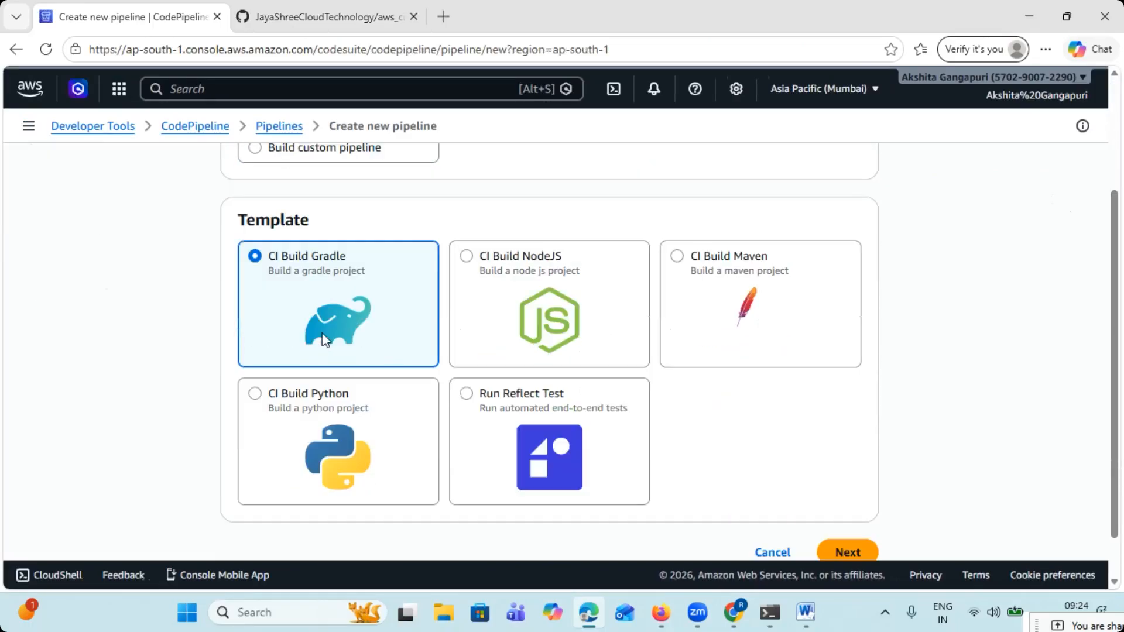
scroll(522, 443, "up", 3)
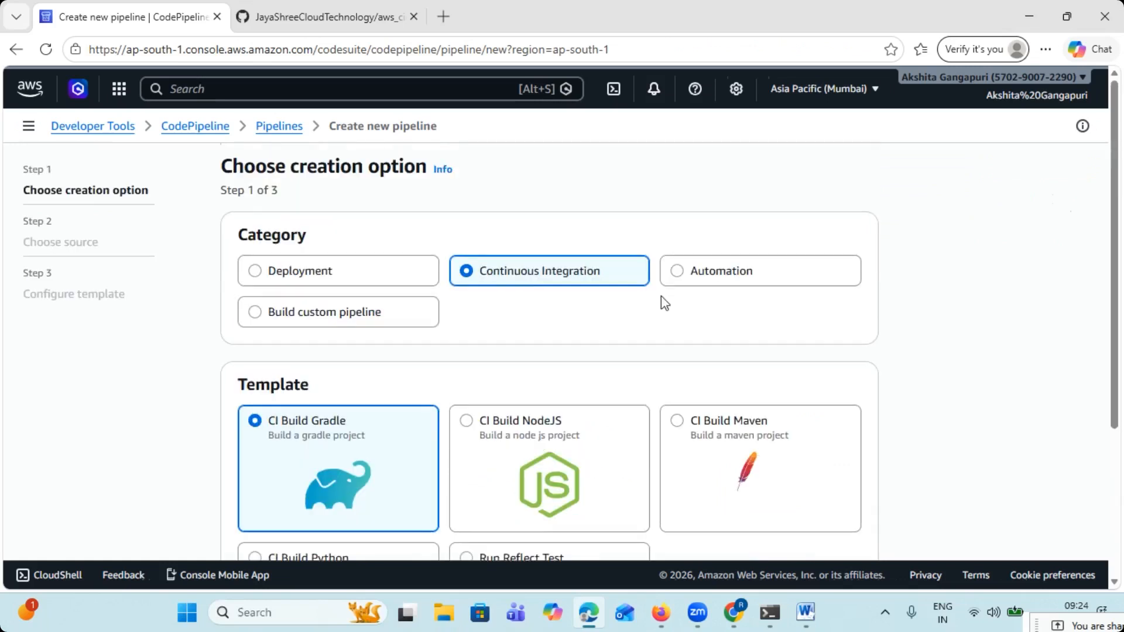
- Choose the Automation category to examine its templates, and switch to the Build custom pipeline category
left_click(709, 268)
scroll(594, 331, "down", 4)
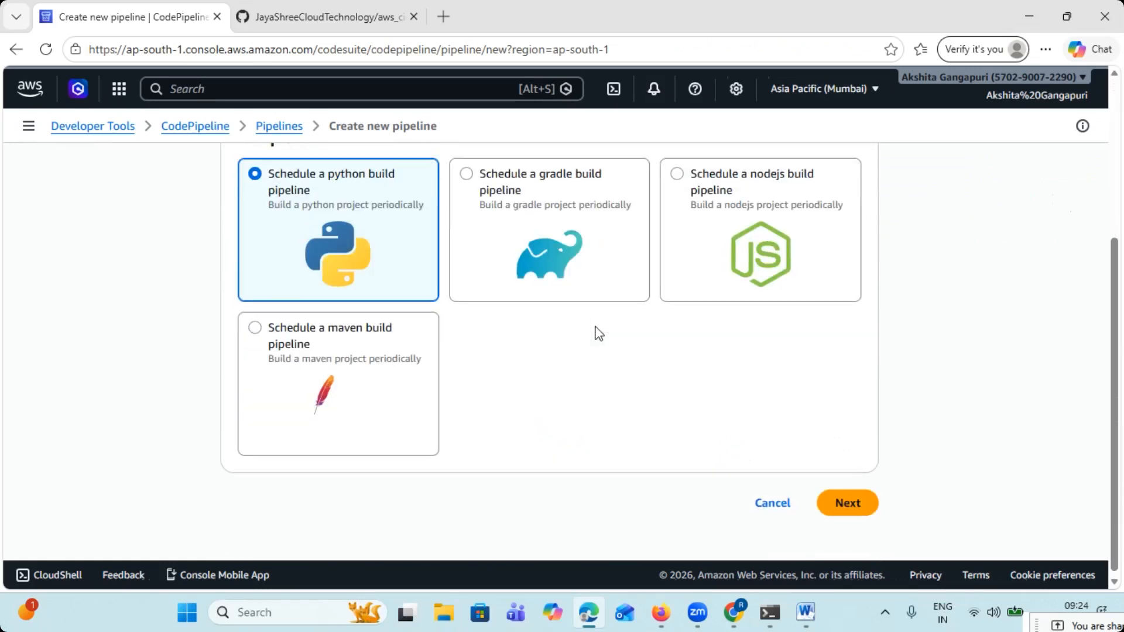
scroll(585, 331, "up", 3)
scroll(533, 334, "up", 2)
left_click(363, 313)
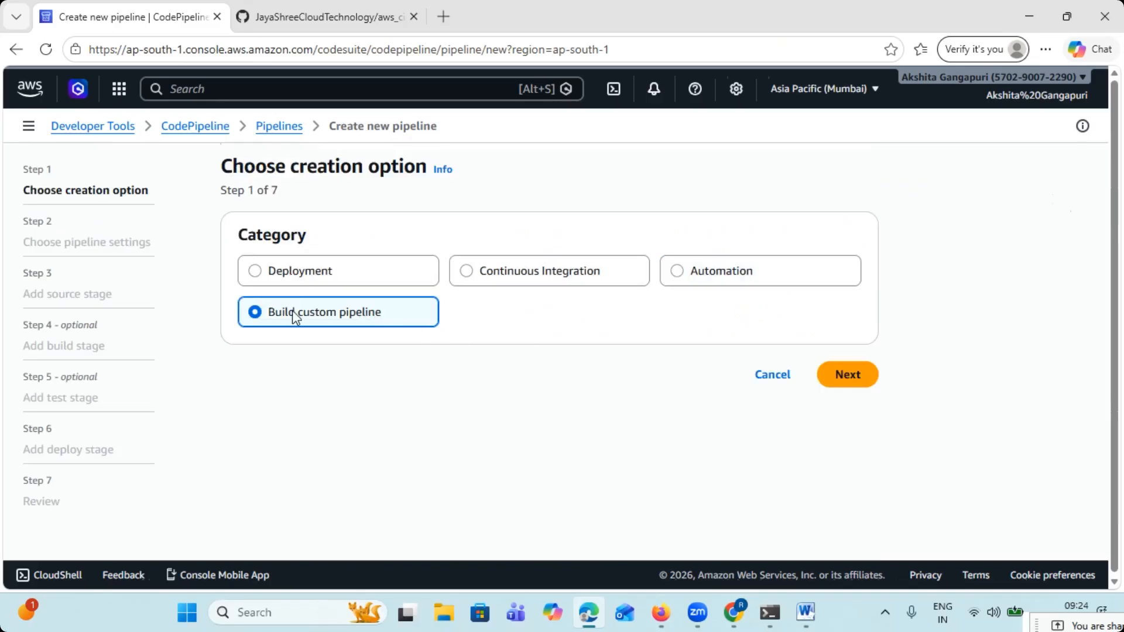
- Switch back to the Deployment category and examine its templates and the Push to ECR description
left_click(318, 273)
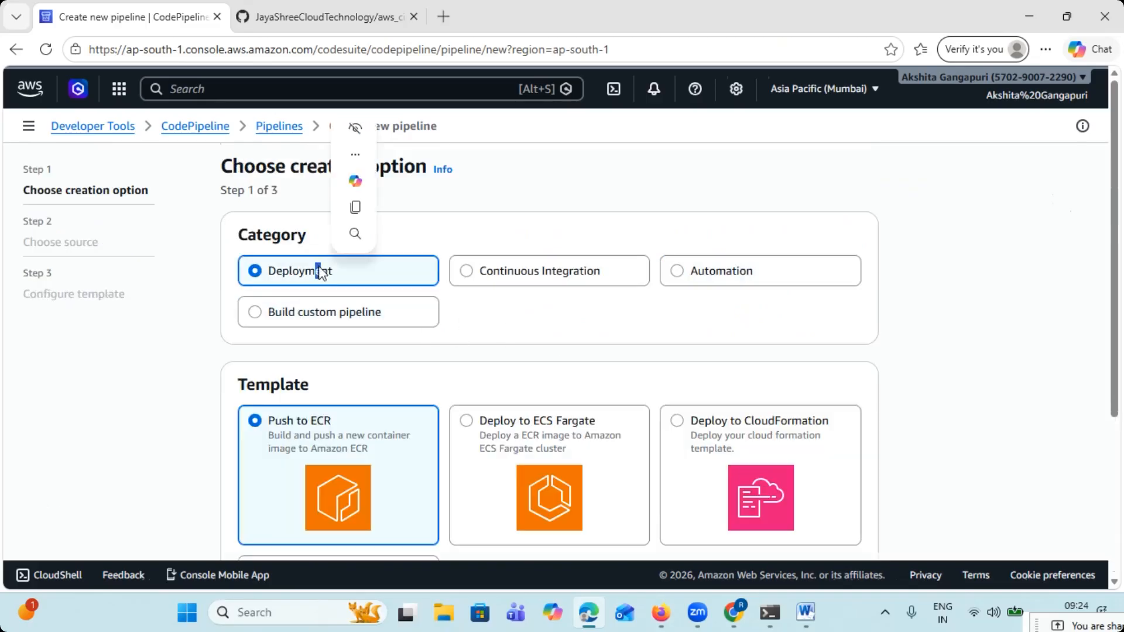
scroll(691, 364, "down", 3)
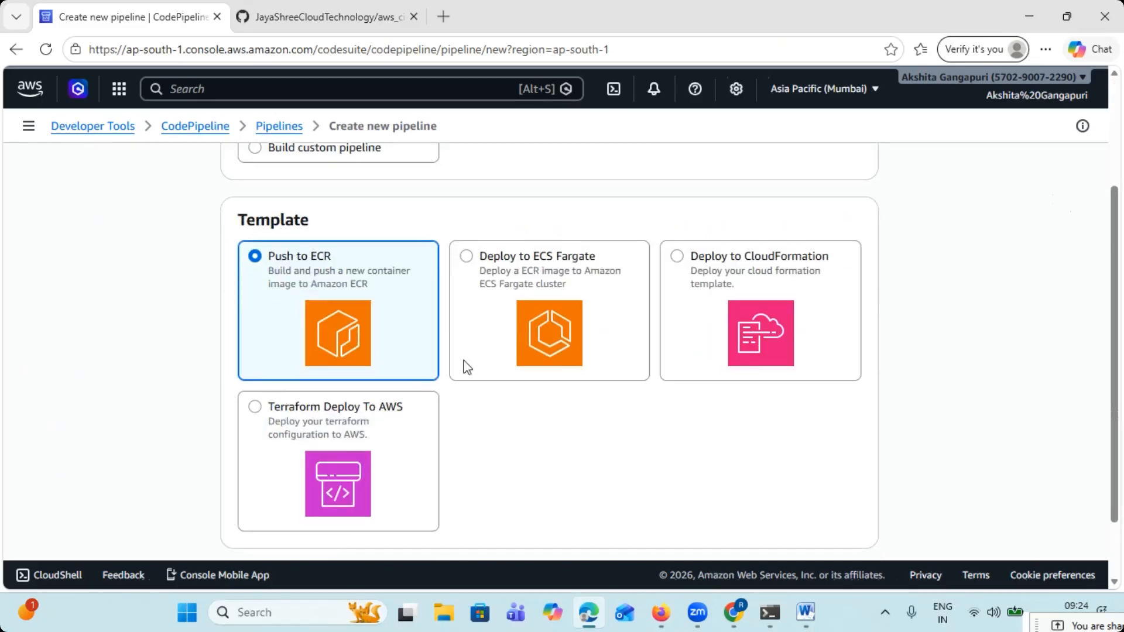
scroll(331, 350, "up", 1)
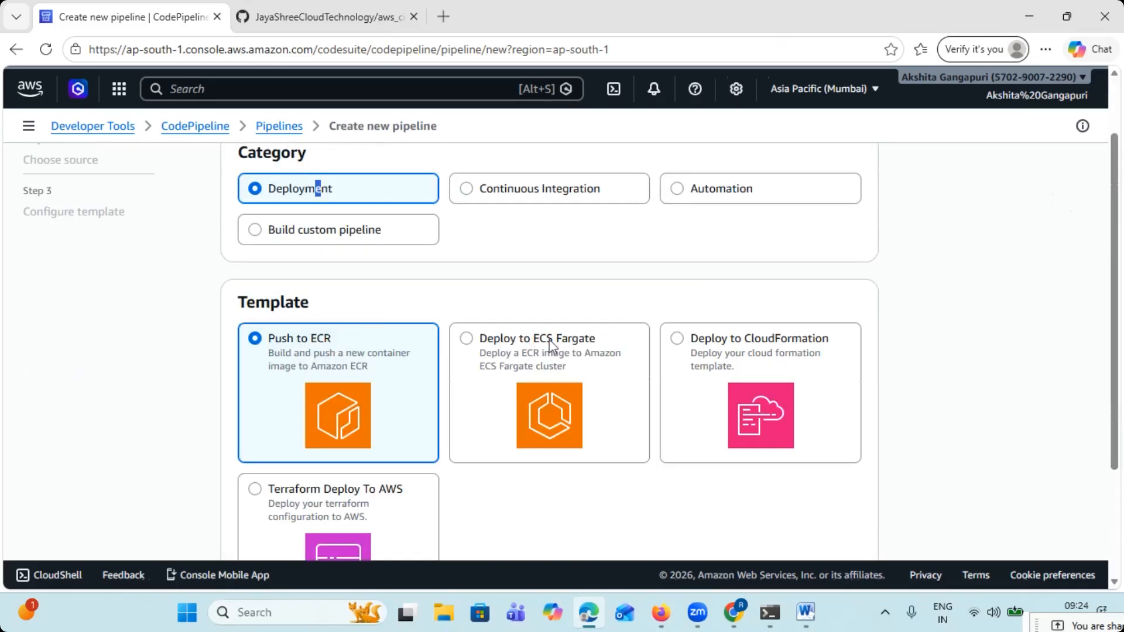
scroll(752, 356, "down", 3)
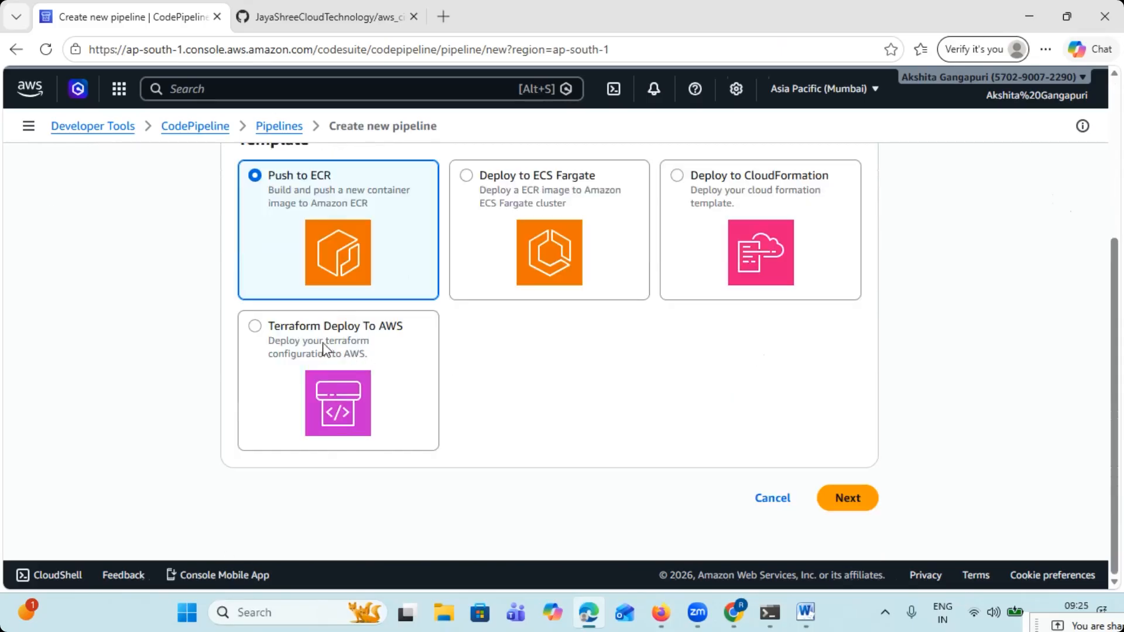
scroll(410, 351, "up", 3)
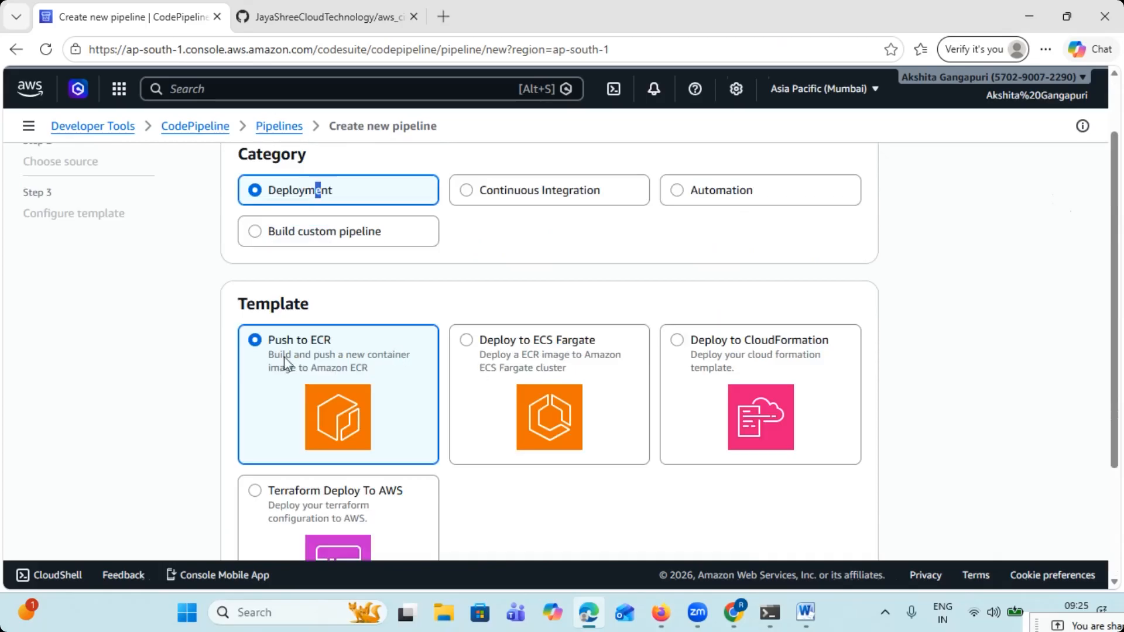
left_click_drag(273, 356, 397, 358)
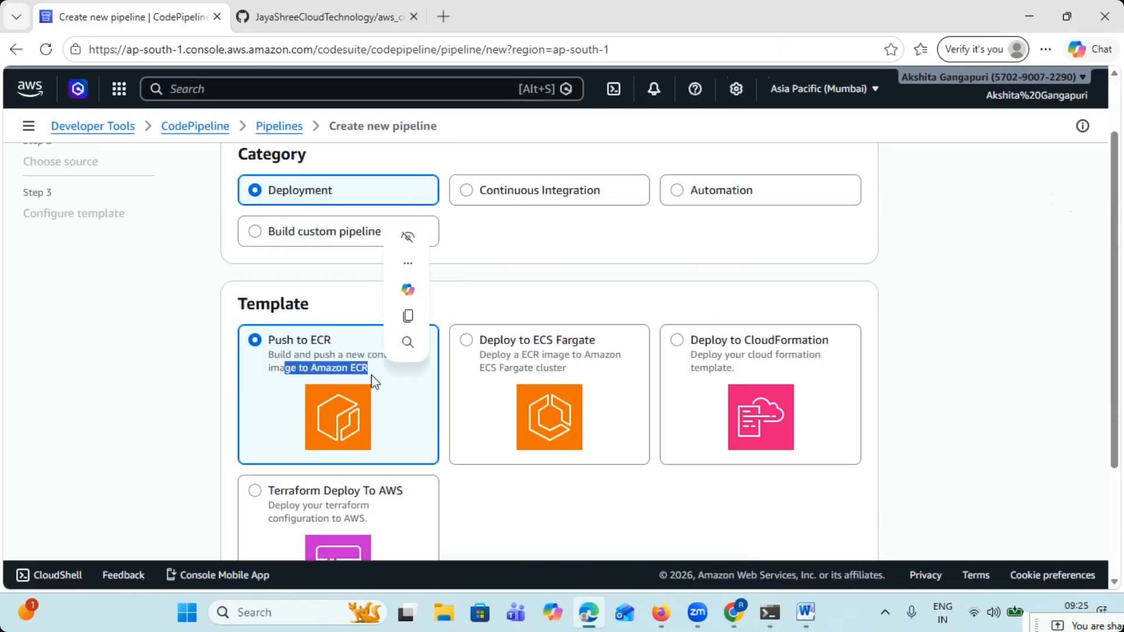
- Review the Deployment templates and continue to the source step with the Push to ECR template selected
left_click(574, 258)
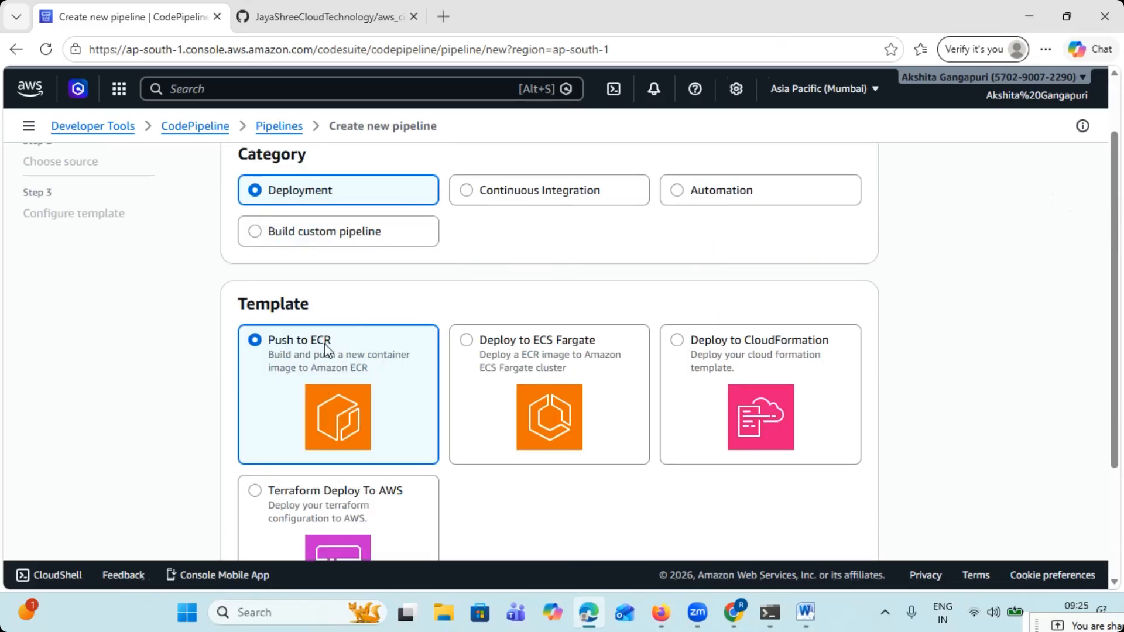
scroll(346, 340, "down", 1)
scroll(297, 301, "down", 1)
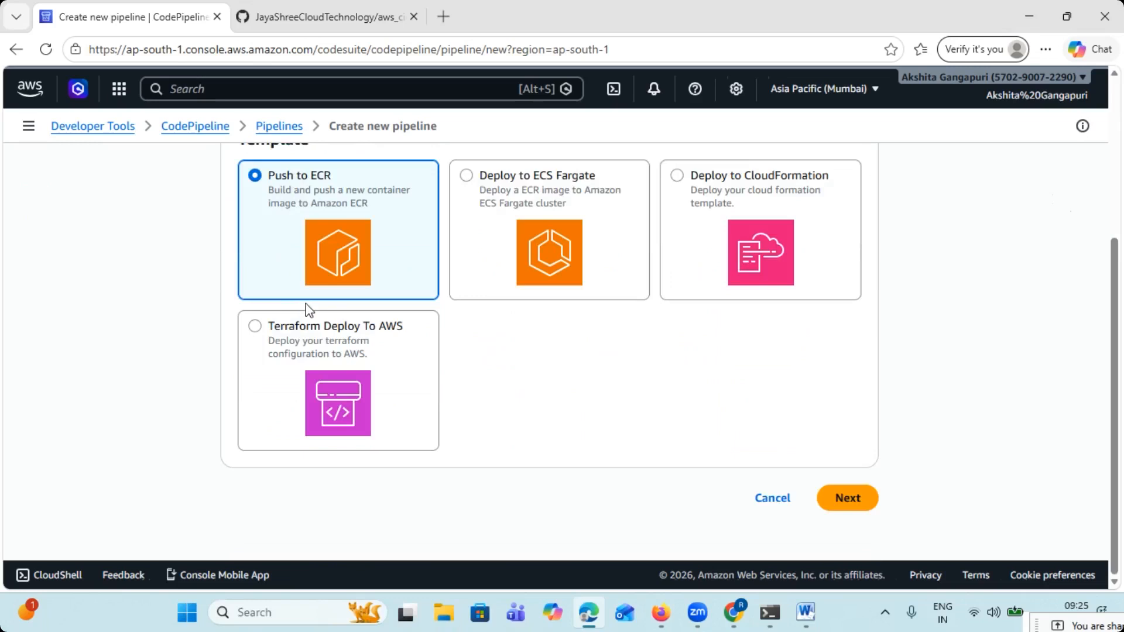
scroll(305, 303, "up", 2)
scroll(934, 449, "down", 2)
left_click(860, 500)
- Set the source provider to GitHub (via GitHub App) and select github-connection-1 as the connection
left_click(460, 299)
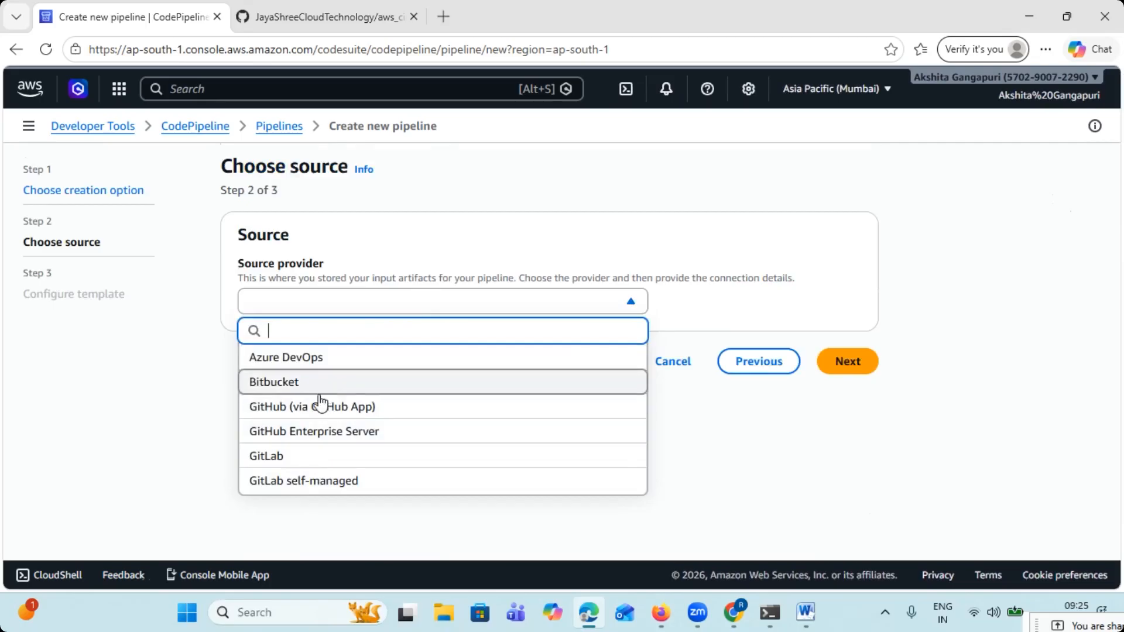
left_click(342, 411)
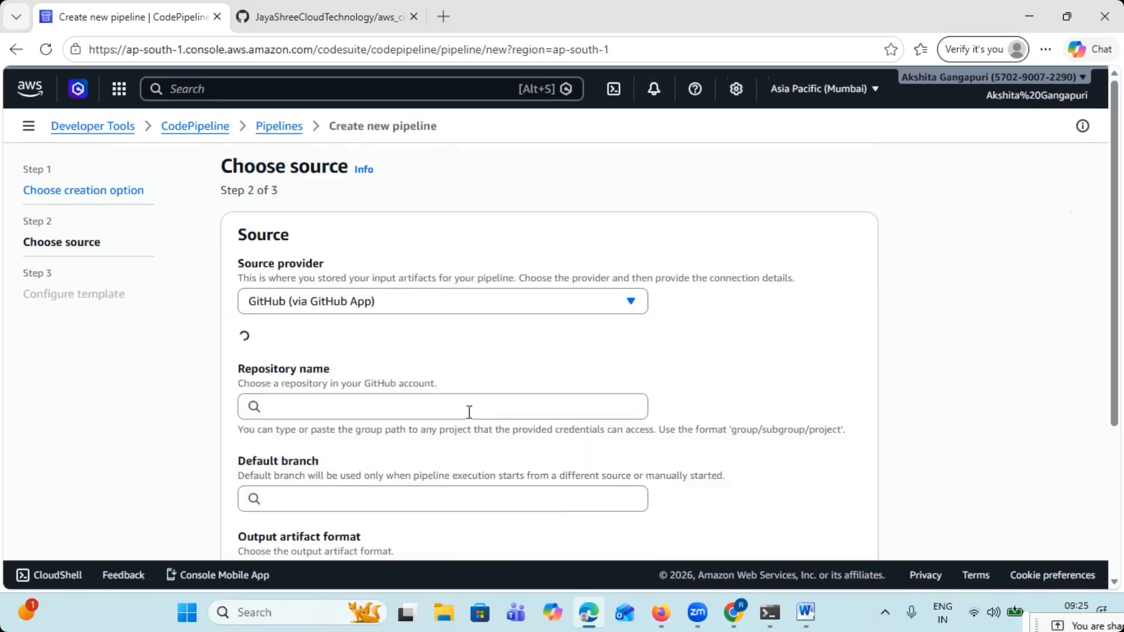
left_click(367, 376)
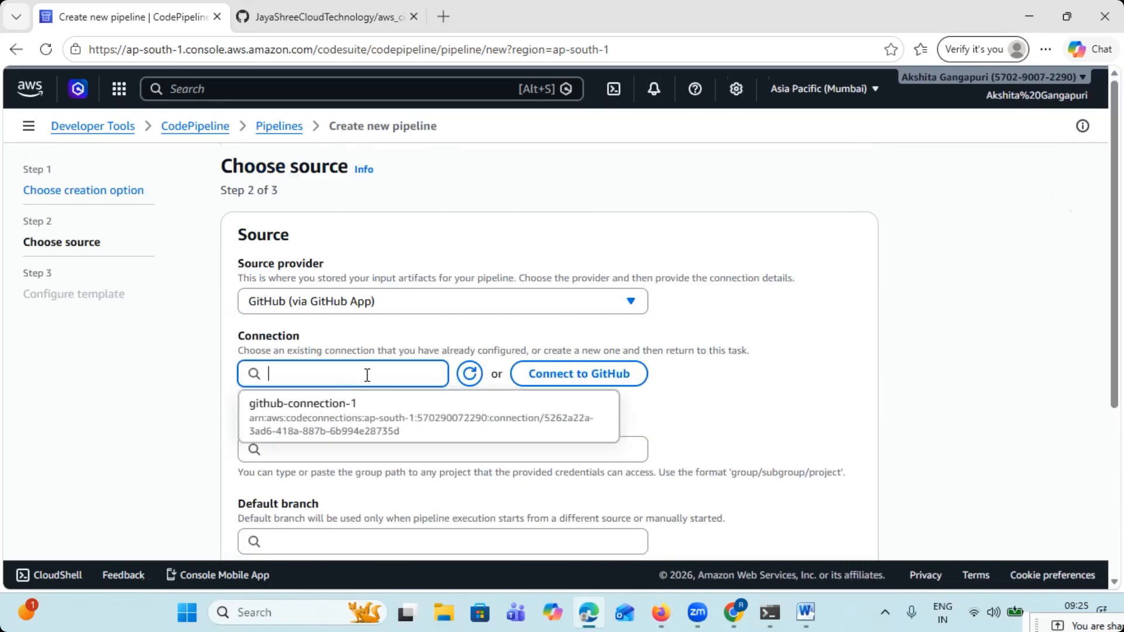
left_click(377, 409)
scroll(402, 423, "down", 1)
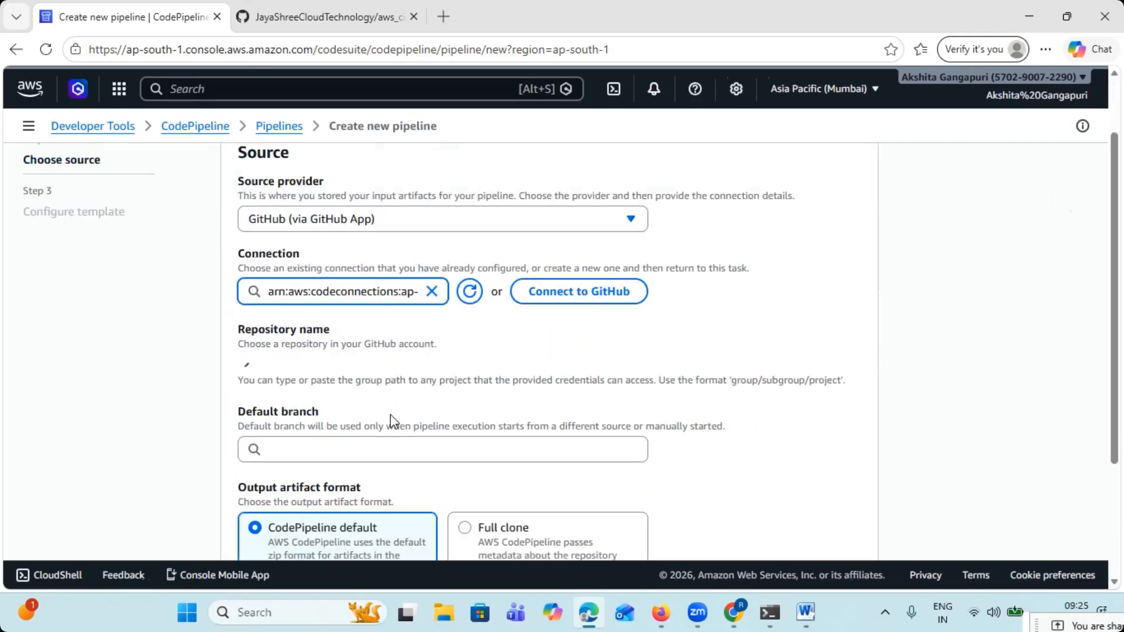
- Switch to GitHub and look through the account's repository list for a repository suitable for the pipeline
left_click(349, 7)
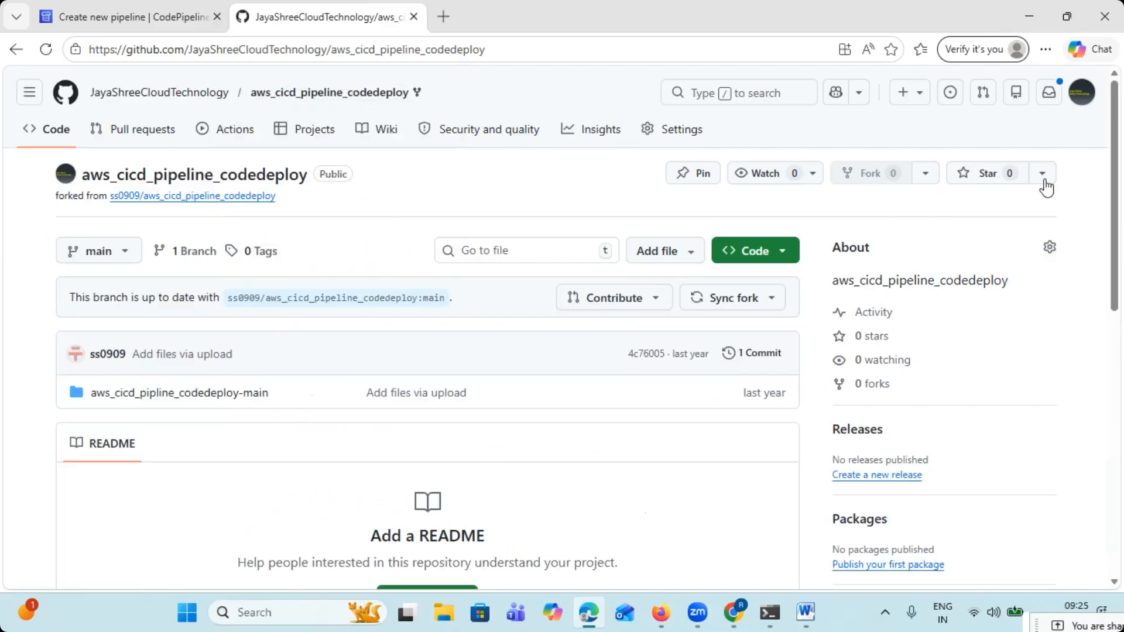
left_click(1082, 92)
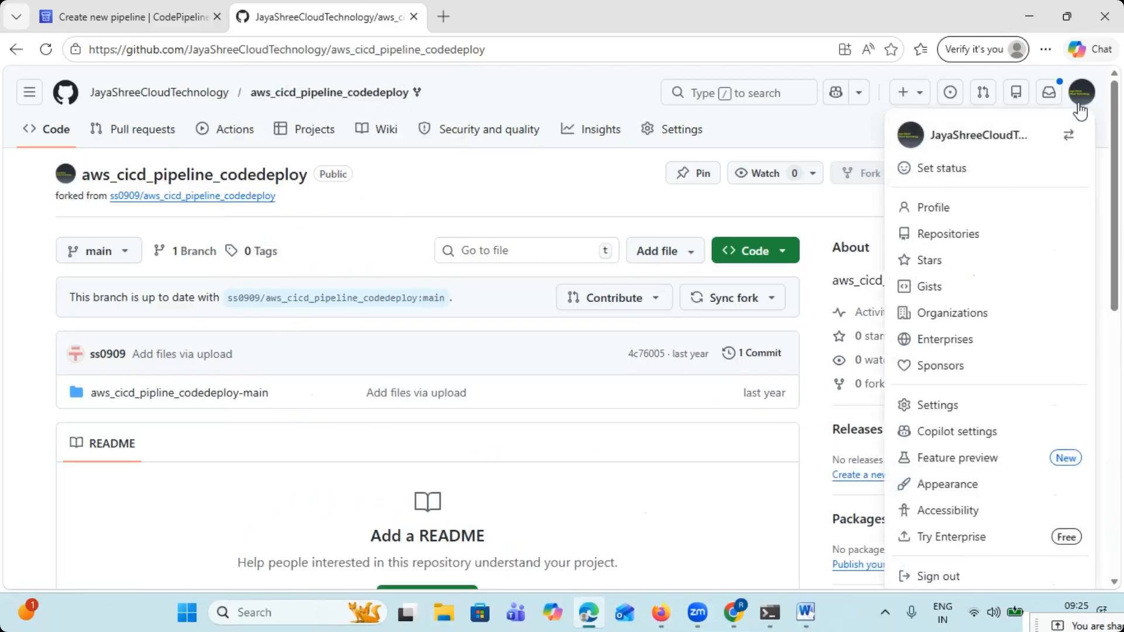
left_click(952, 237)
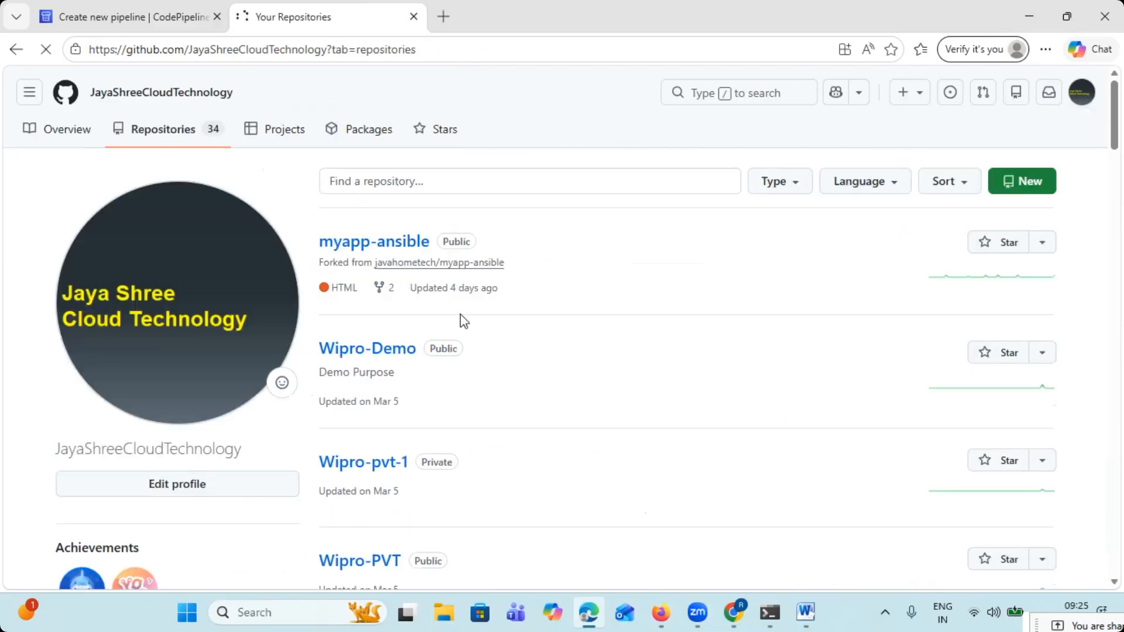
scroll(460, 316, "down", 10)
scroll(414, 371, "down", 8)
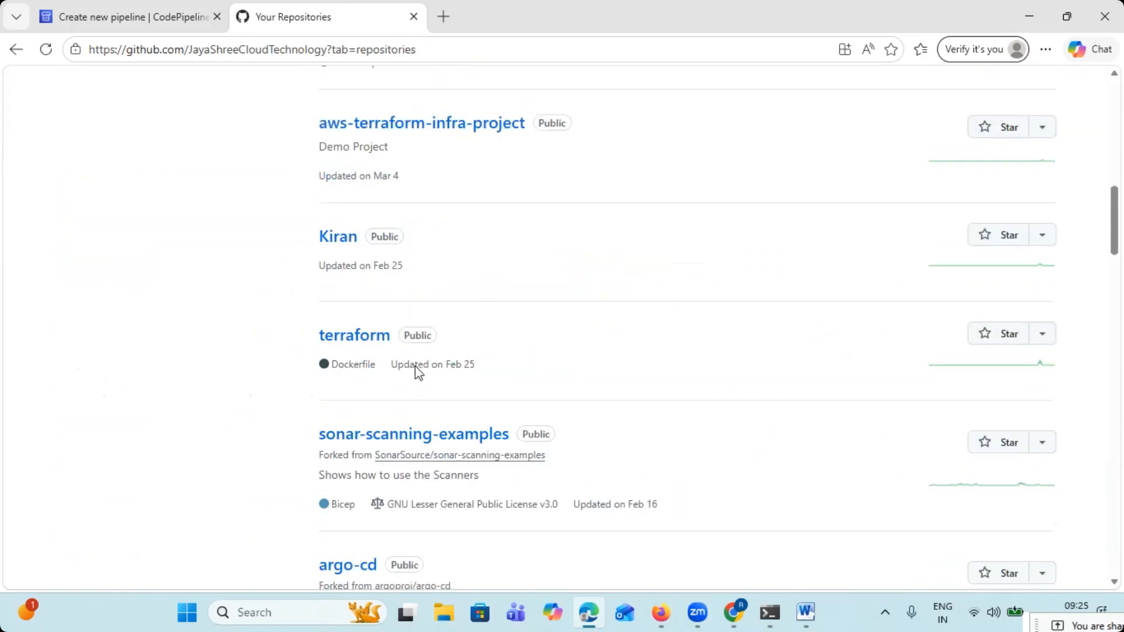
scroll(416, 367, "down", 8)
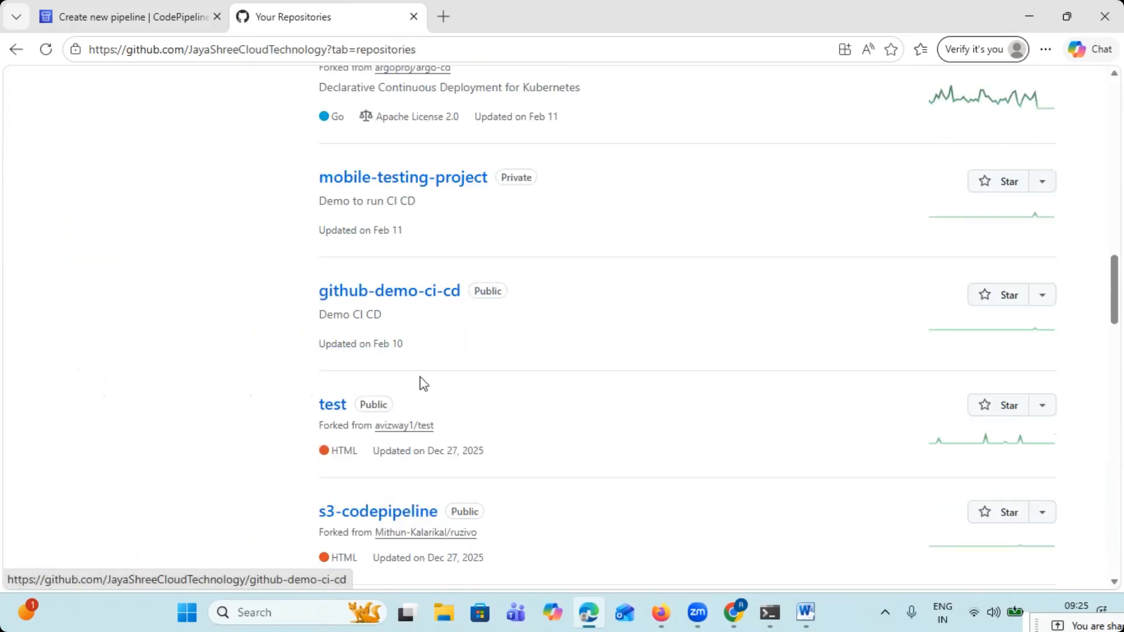
scroll(442, 405, "down", 6)
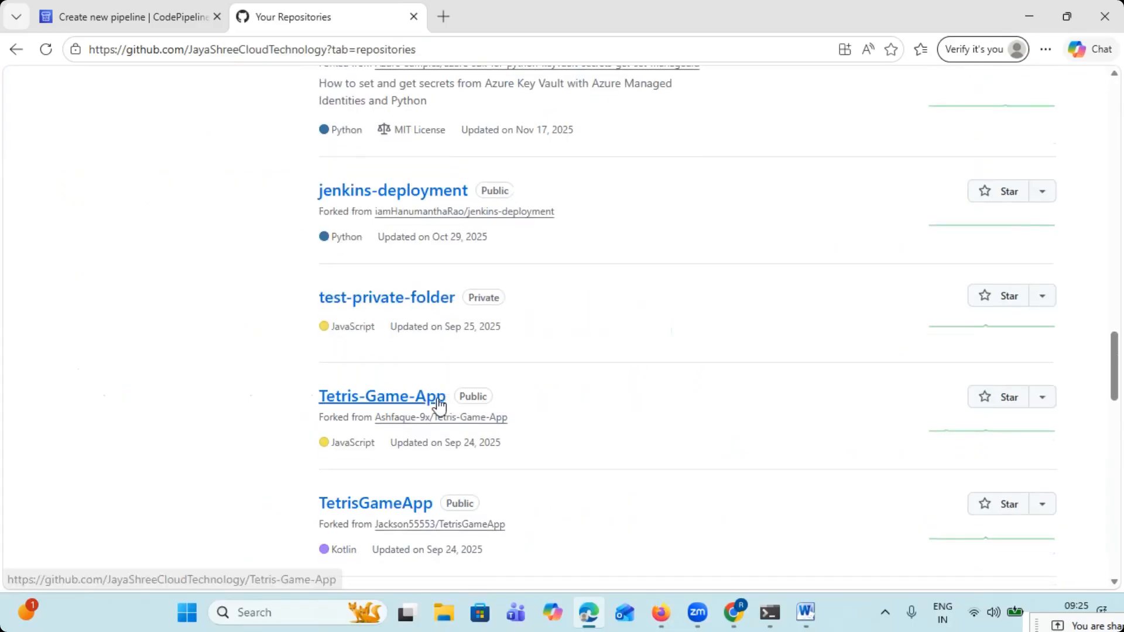
scroll(438, 408, "down", 10)
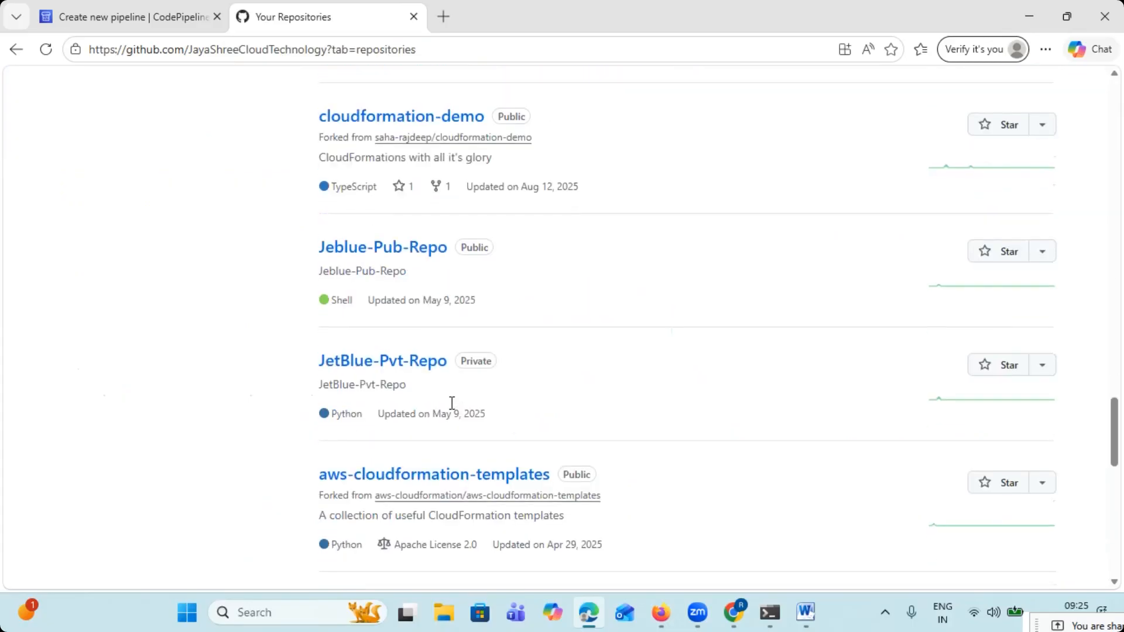
scroll(453, 404, "down", 9)
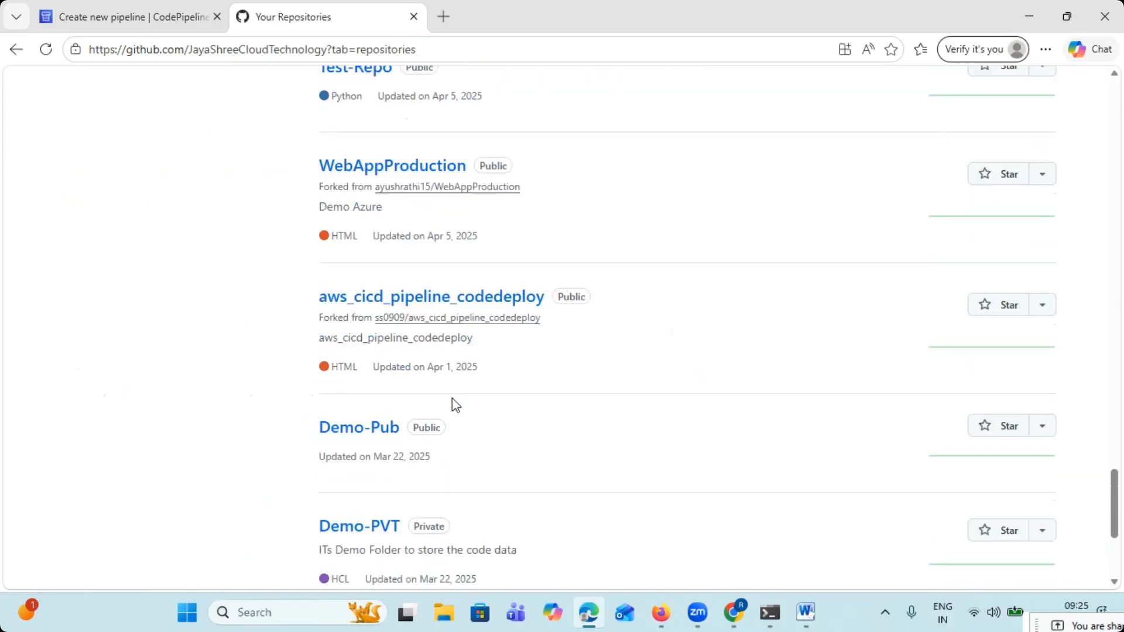
- Open the ECSDEPLOYMENT repository from the second page of the repository list and examine its files
left_click(729, 474)
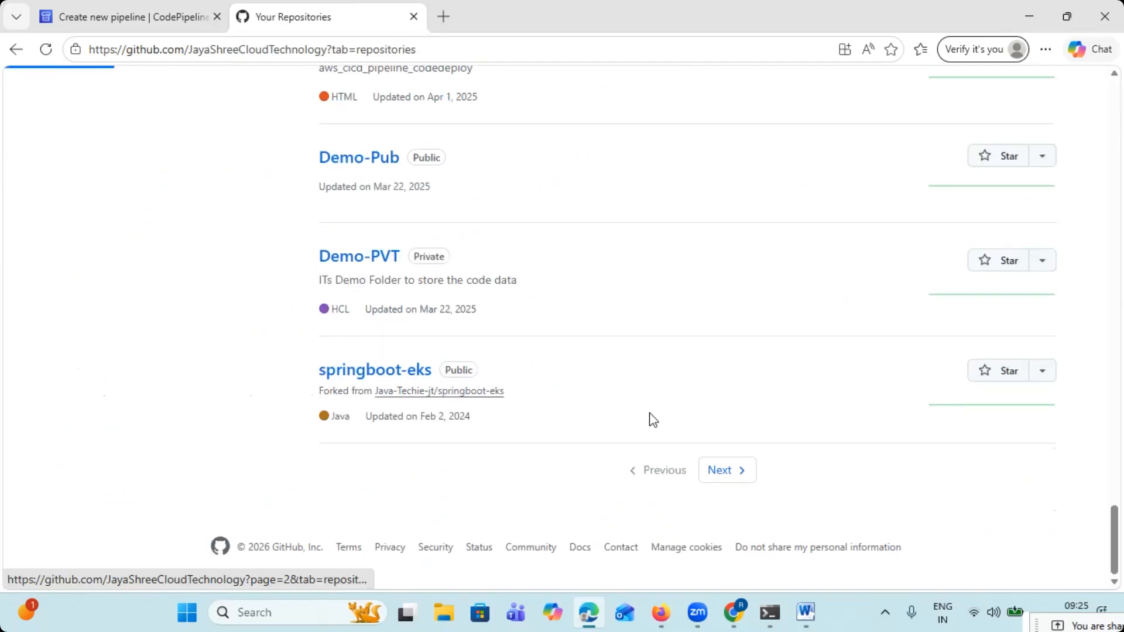
scroll(654, 420, "down", 4)
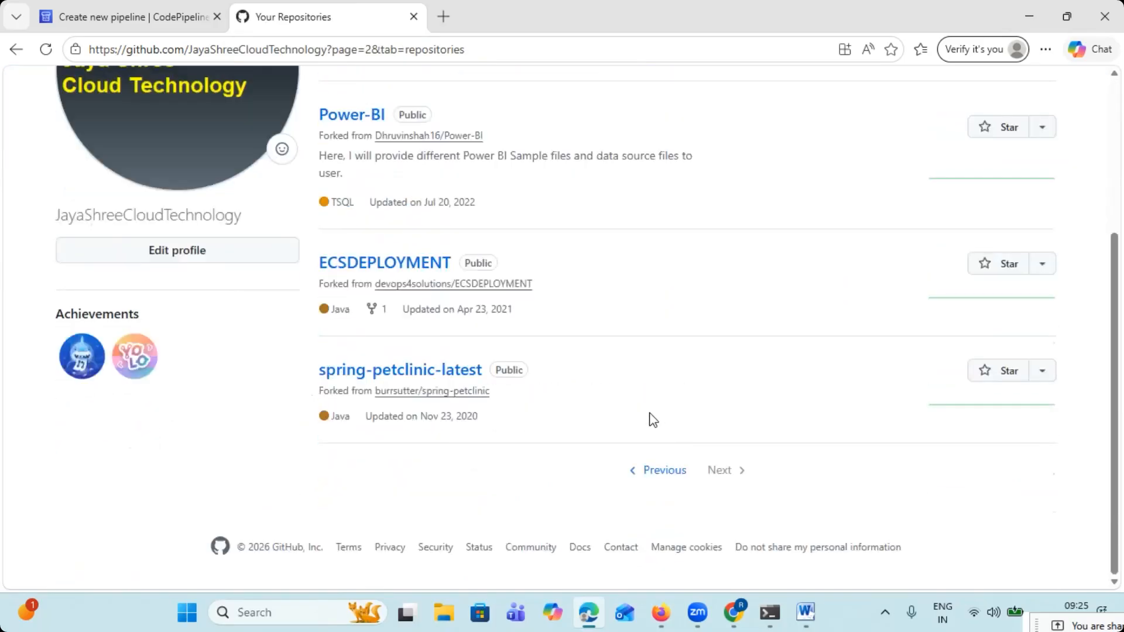
left_click(387, 271)
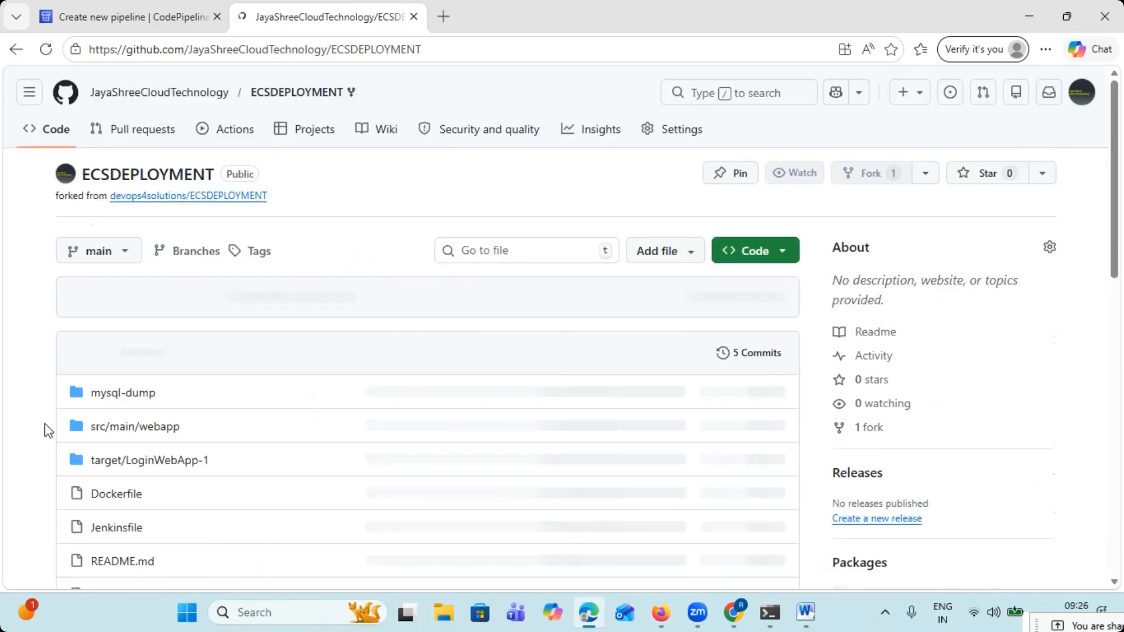
scroll(139, 477, "down", 3)
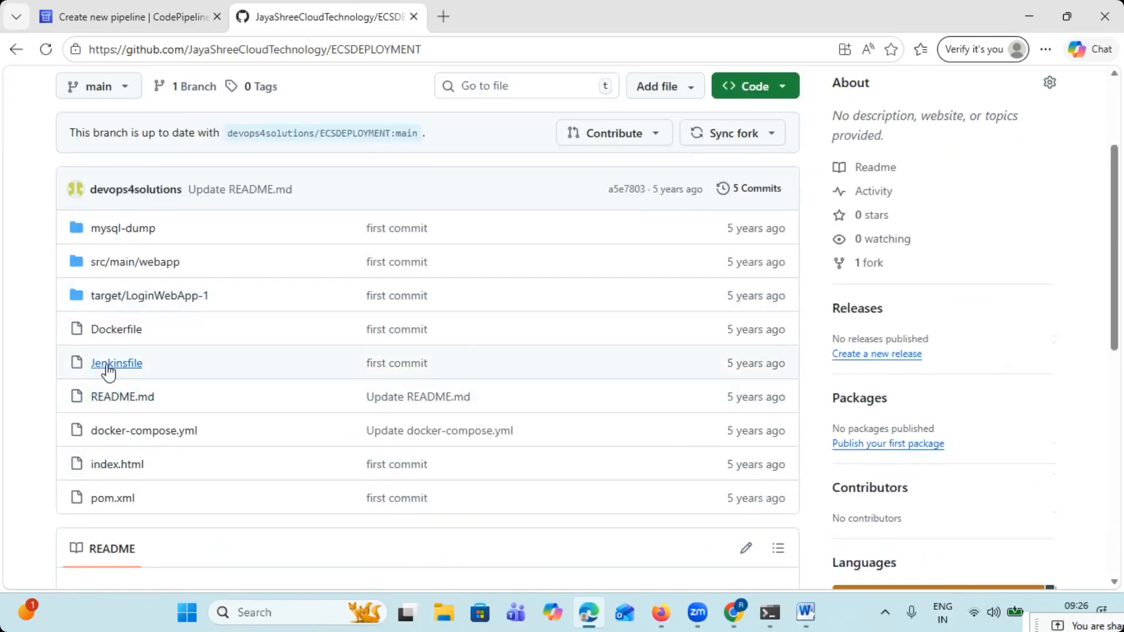
- Return to the pipeline creation page and select JayaShreeCloudTechnology/ECSDEPLOYMENT as the source repository
left_click(107, 9)
left_click(766, 344)
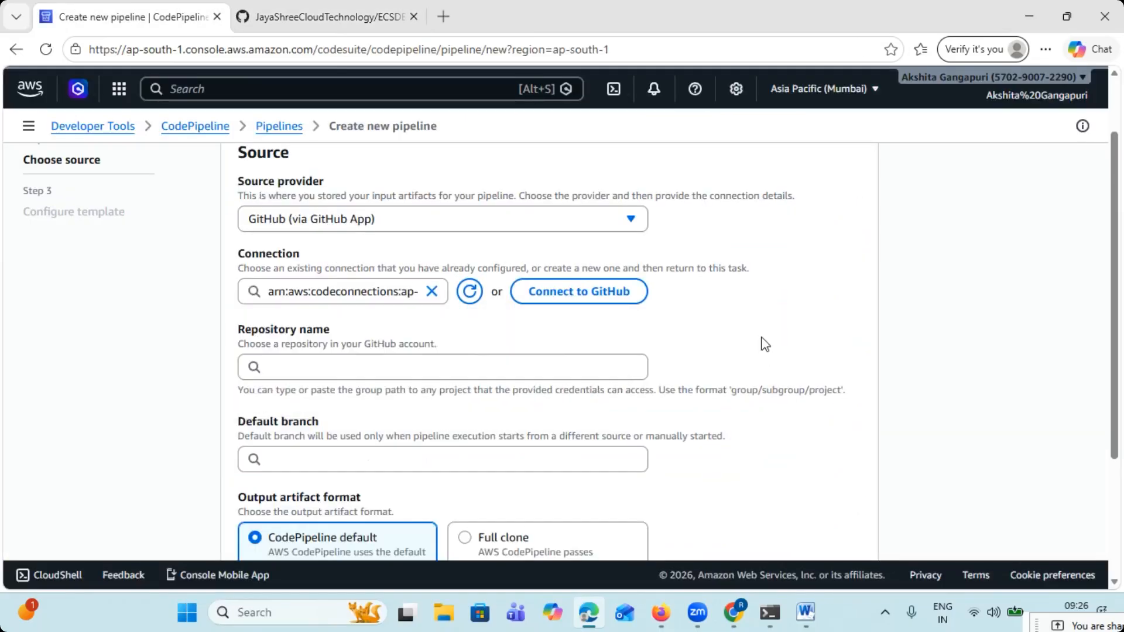
left_click(284, 367)
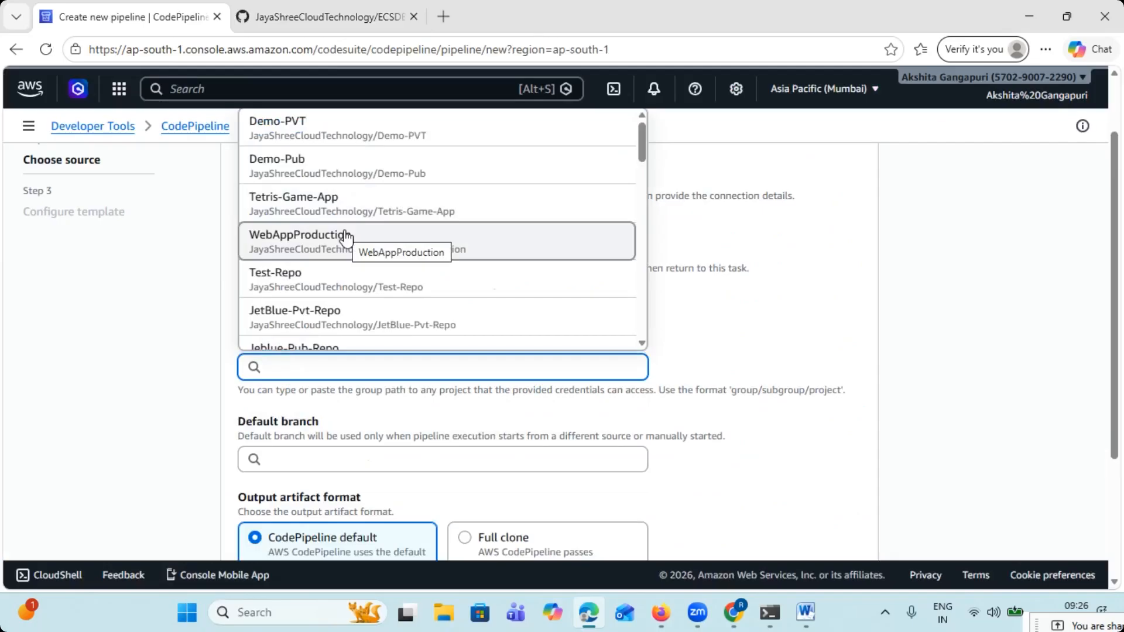
scroll(331, 310, "up", 2)
scroll(328, 301, "down", 5)
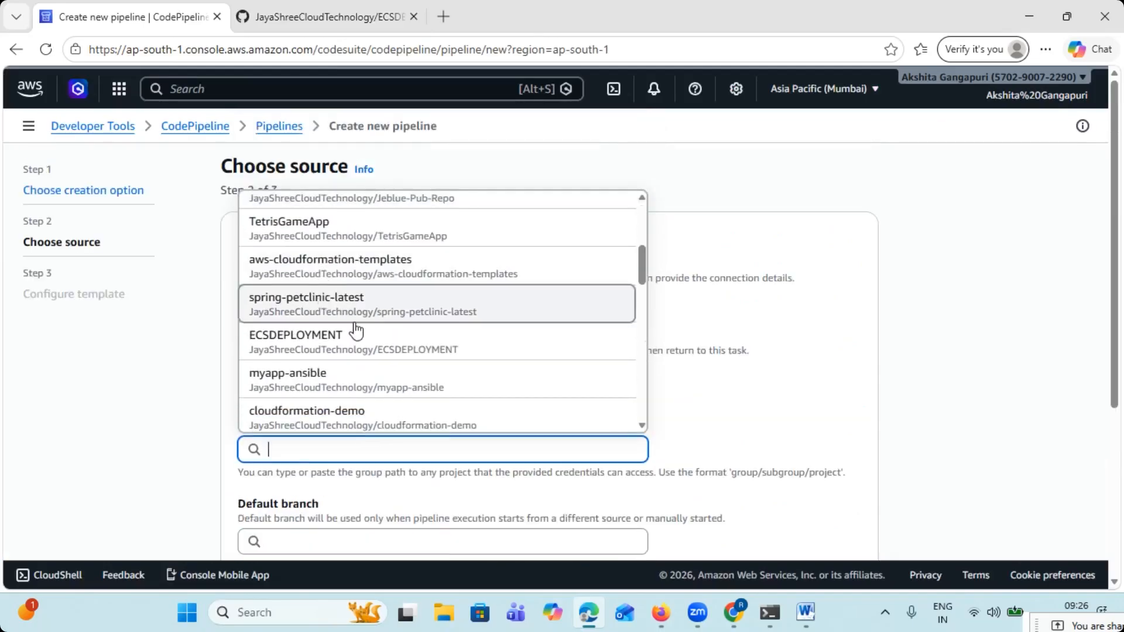
left_click(316, 349)
scroll(619, 408, "down", 4)
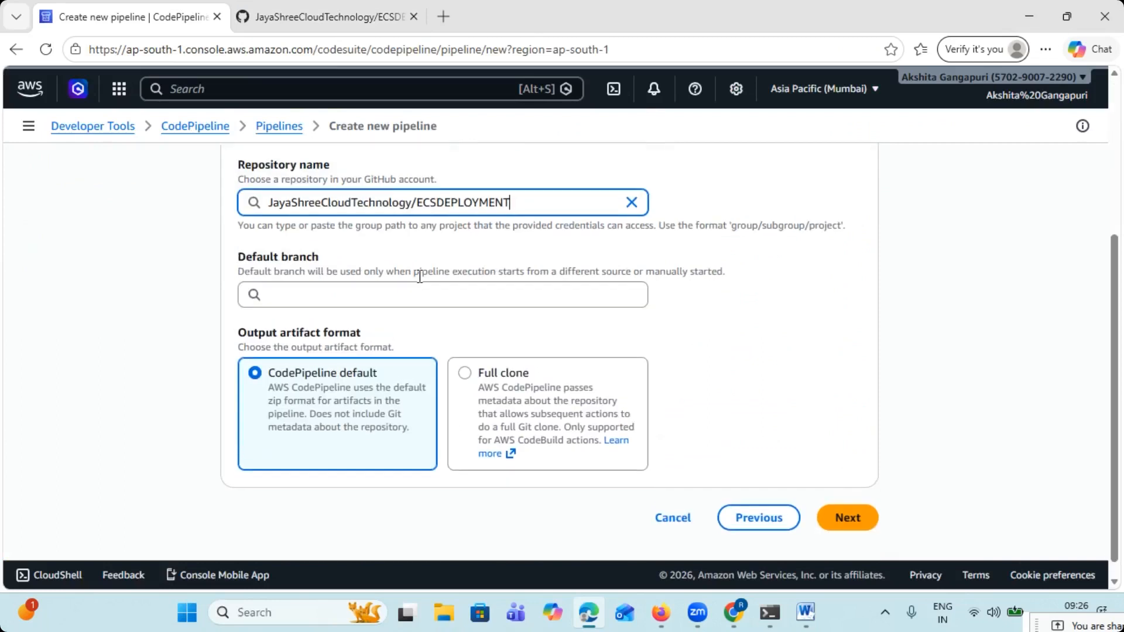
- Set the default branch to main and check it against the ECSDEPLOYMENT repository's branch on GitHub
left_click(333, 299)
left_click(296, 321)
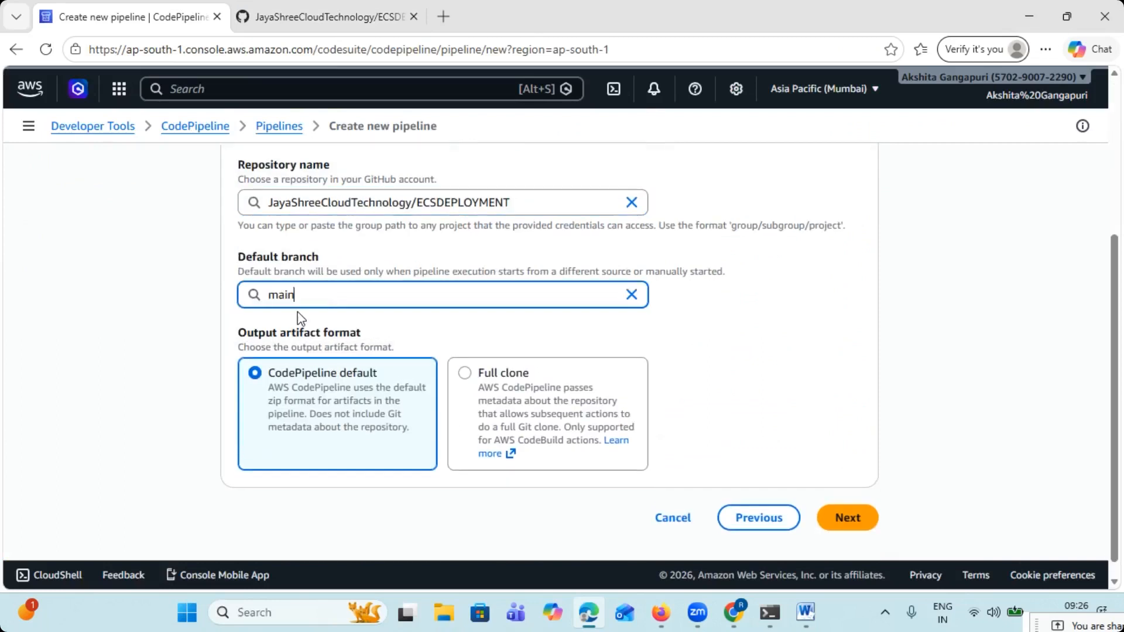
left_click(328, 16)
scroll(135, 274, "up", 3)
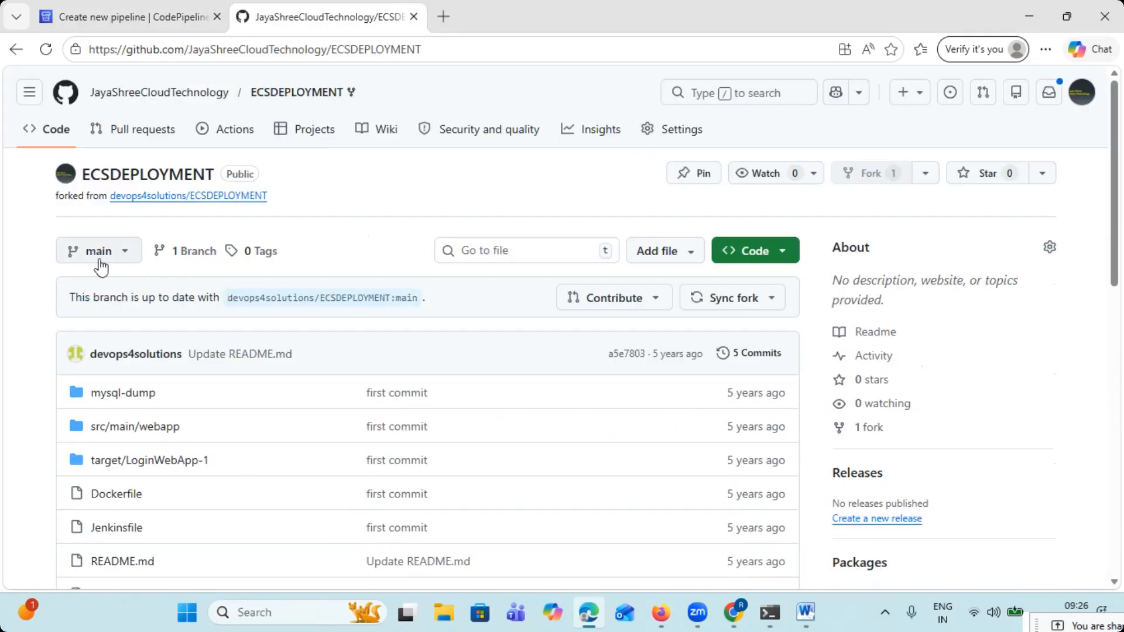
left_click(119, 20)
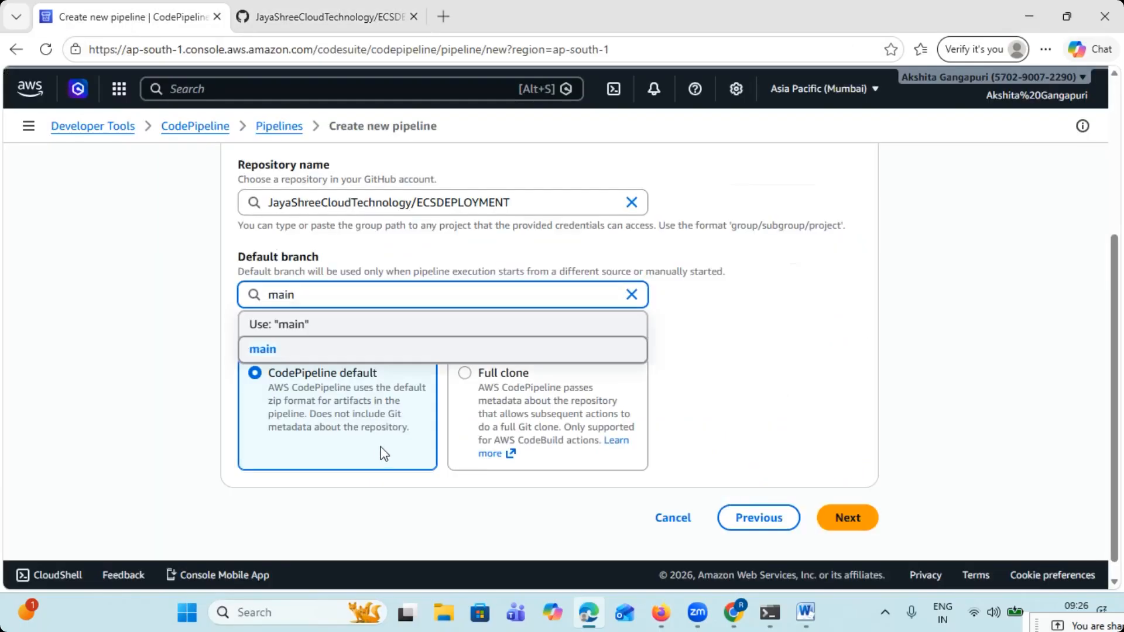
- Continue to the template configuration, review the default template details, and create the pipeline from the template
left_click(831, 359)
scroll(661, 372, "down", 1)
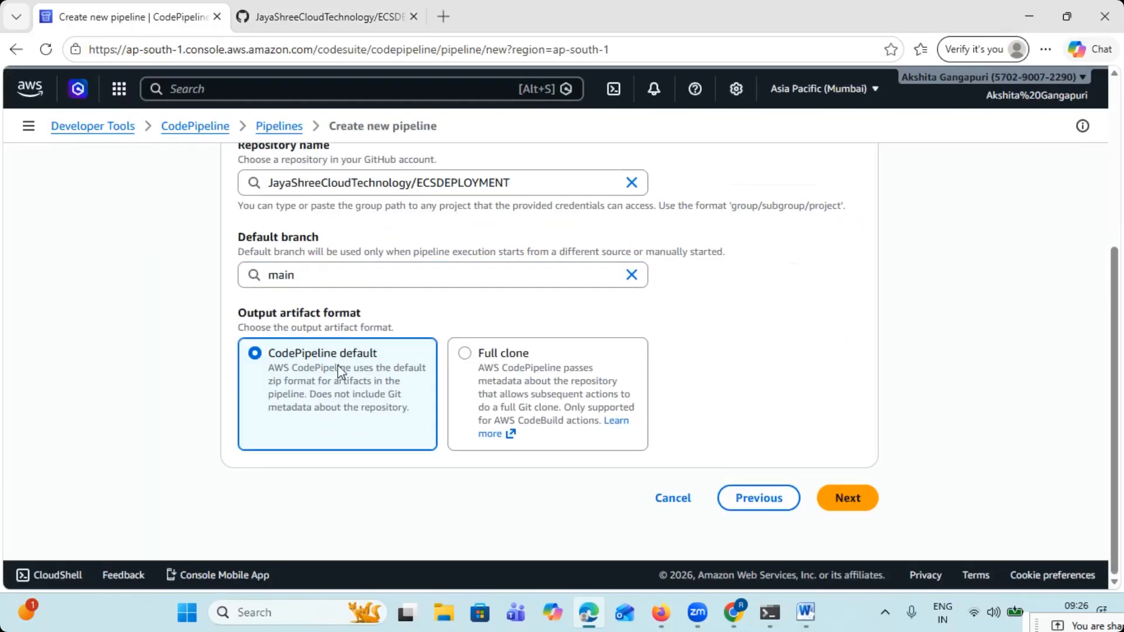
left_click(849, 499)
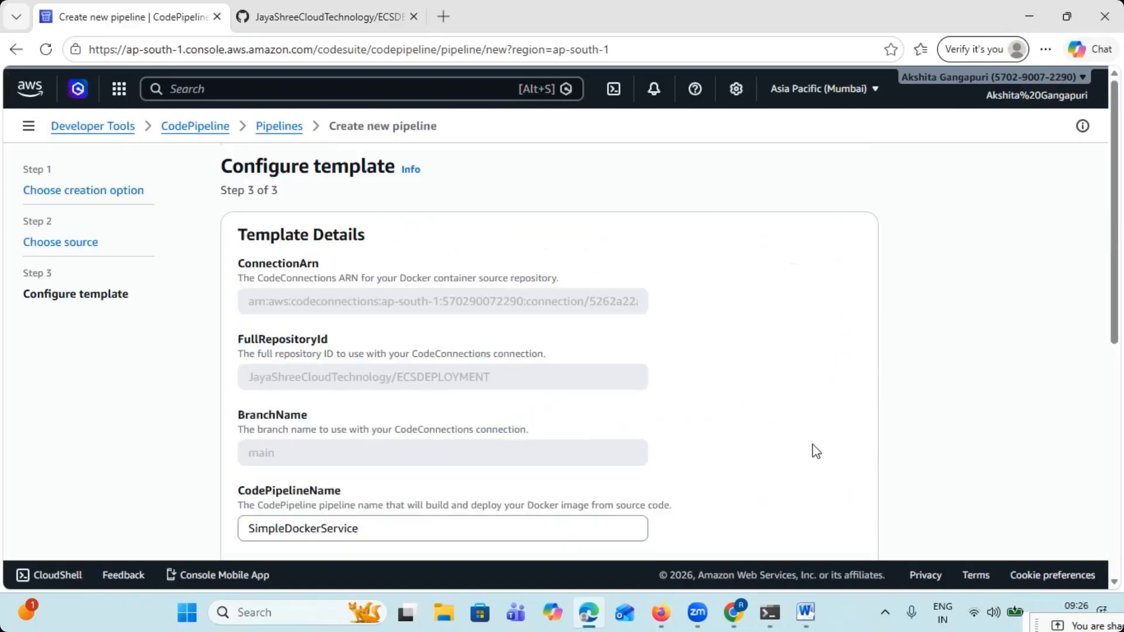
scroll(715, 431, "down", 4)
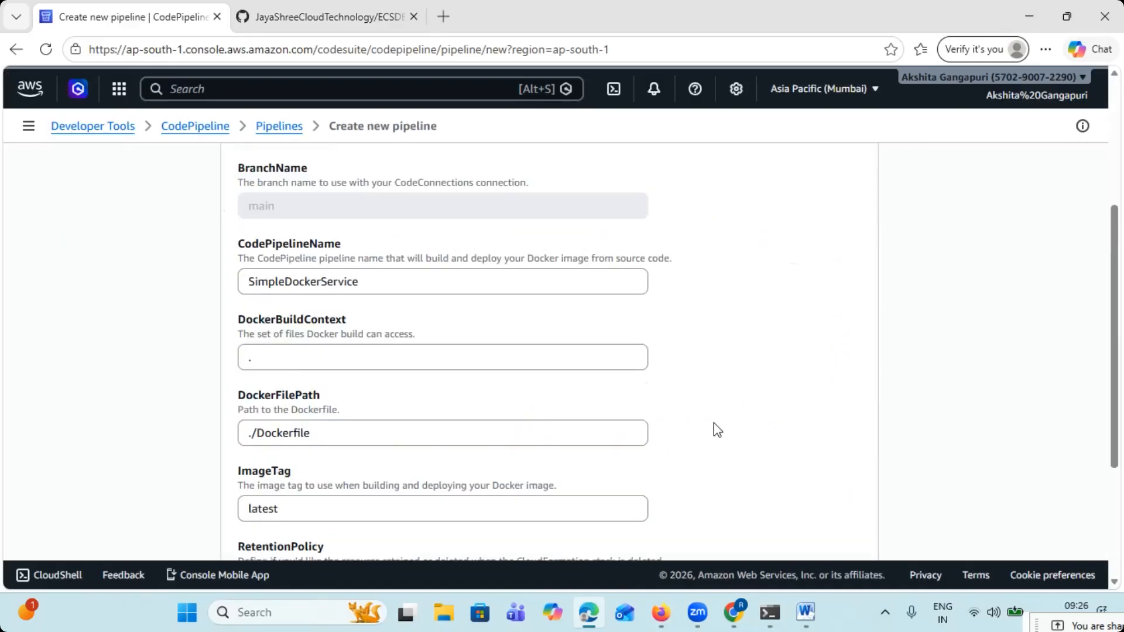
scroll(509, 398, "down", 2)
scroll(630, 356, "down", 2)
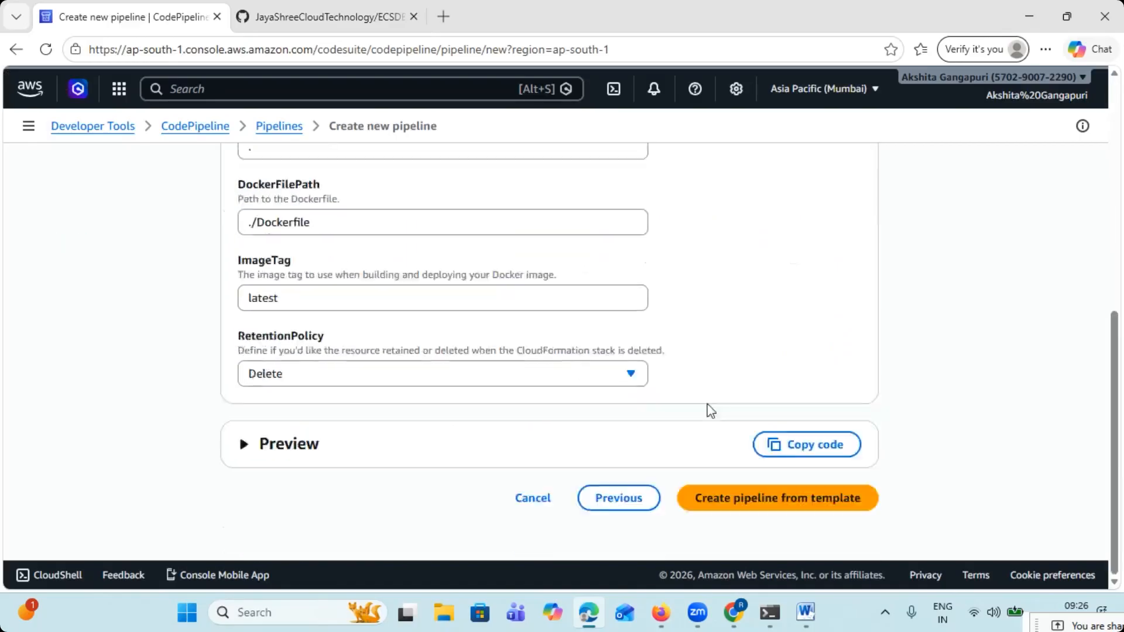
left_click(785, 507)
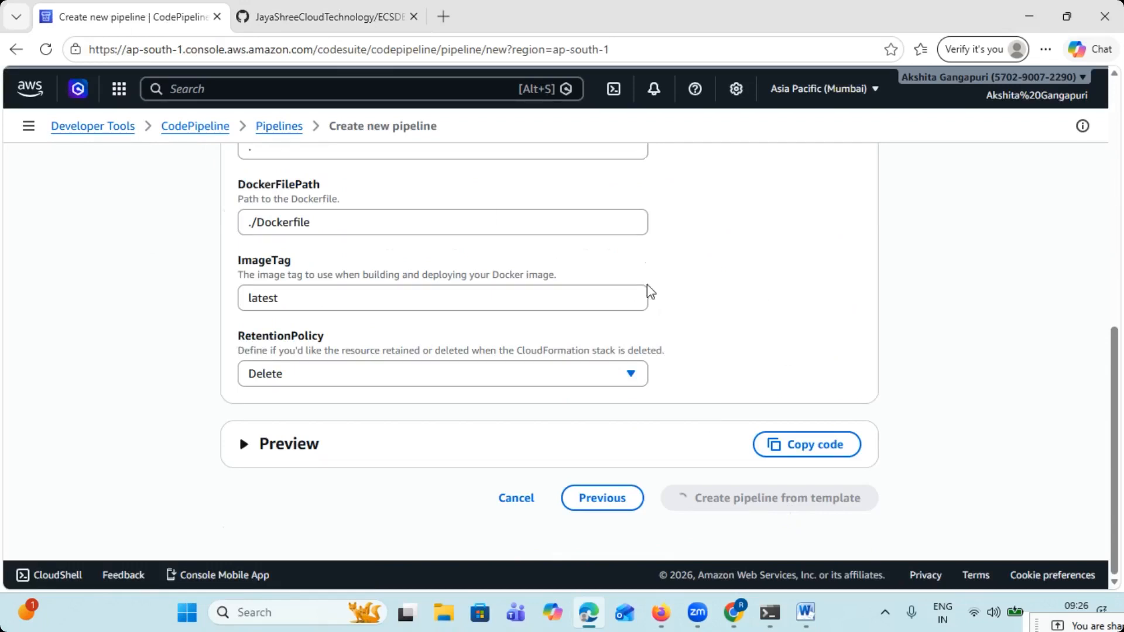
- Look over the ECSDEPLOYMENT repository's files on GitHub and return to the pipeline creation page
left_click(304, 9)
scroll(220, 472, "down", 3)
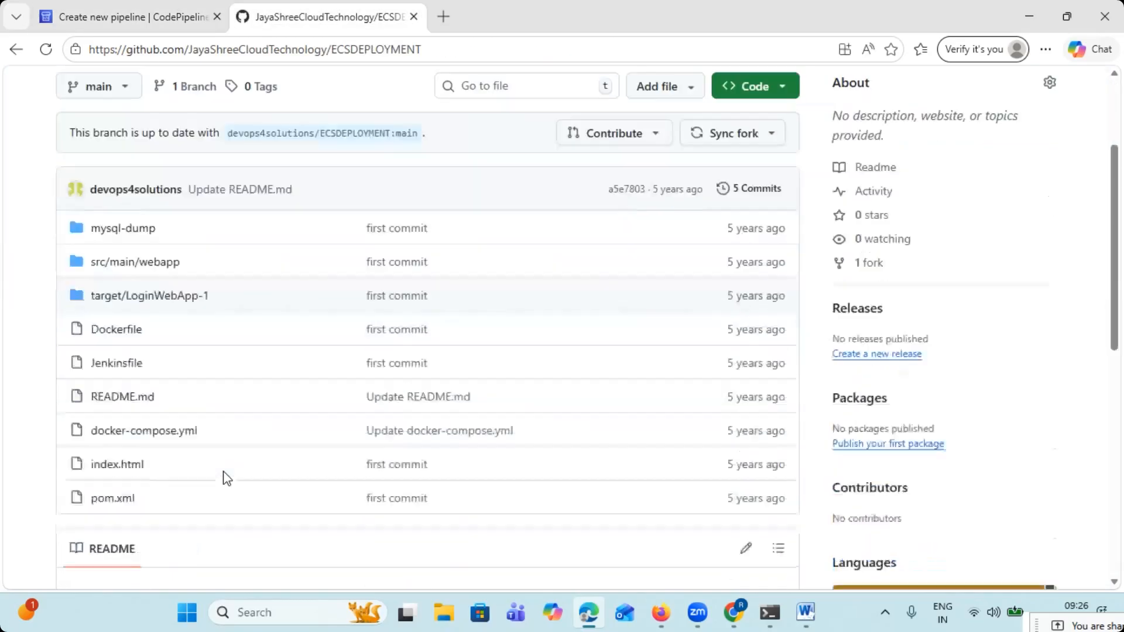
left_click(140, 12)
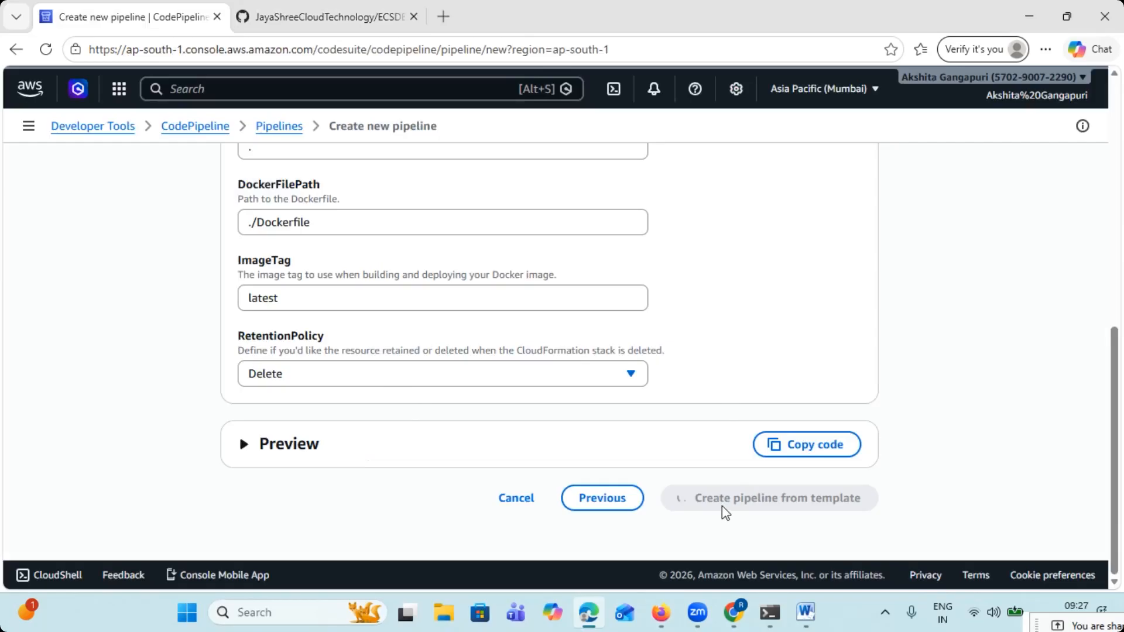
- Check the pipeline creation status on the Configure template page
scroll(726, 350, "up", 3)
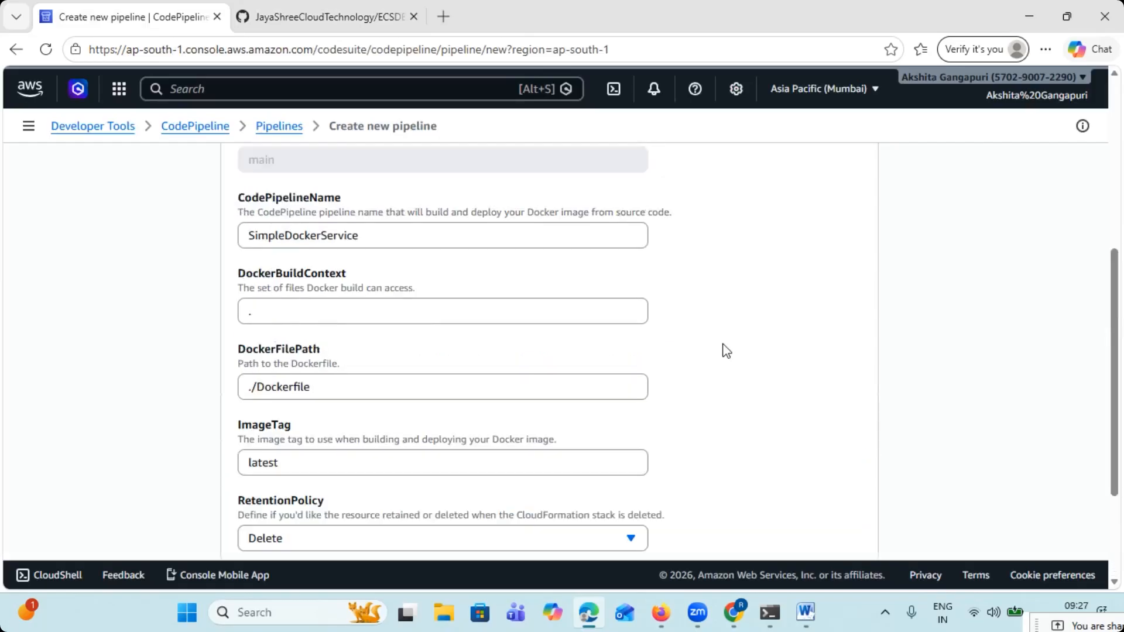
scroll(728, 359, "up", 5)
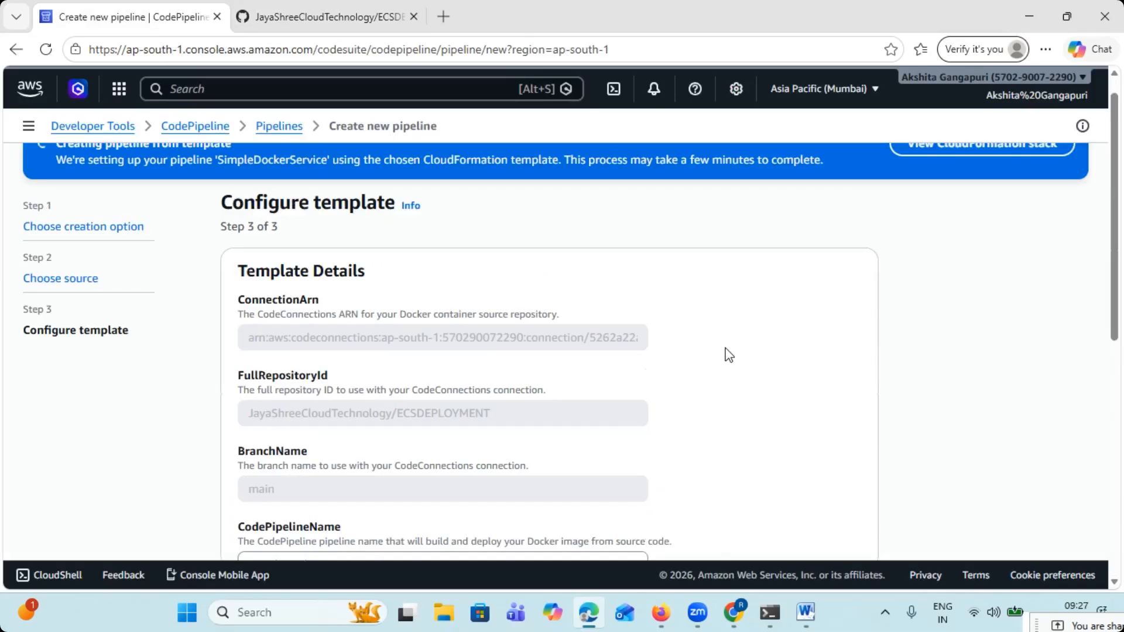
scroll(728, 355, "up", 1)
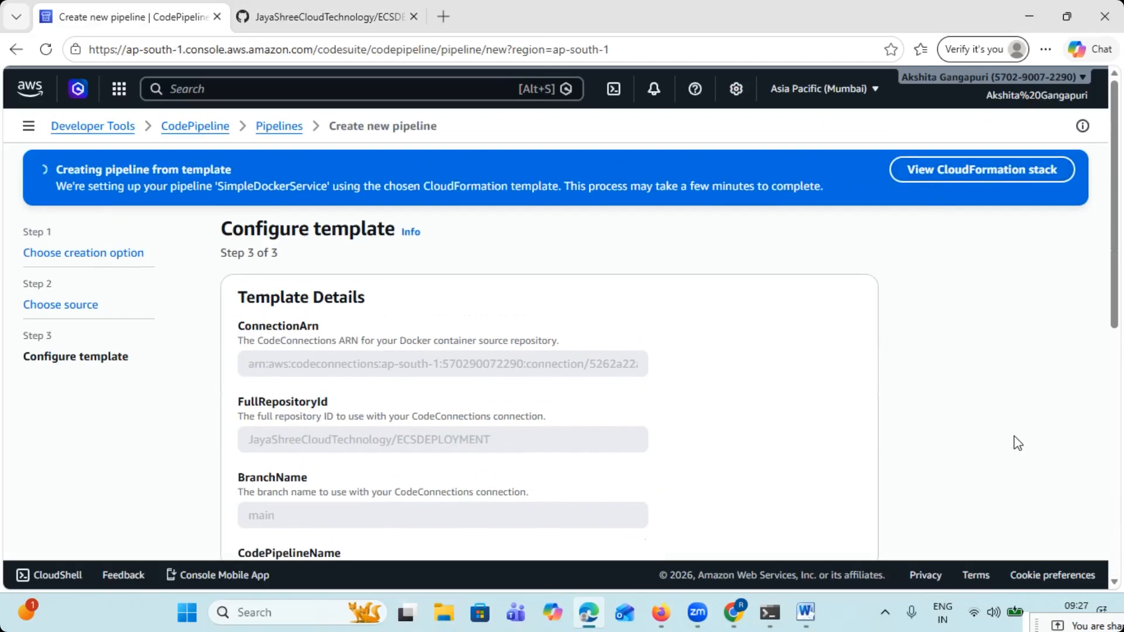
- Open the AWS console home in a new browser tab and go to the CloudFormation service's stacks
right_click(30, 89)
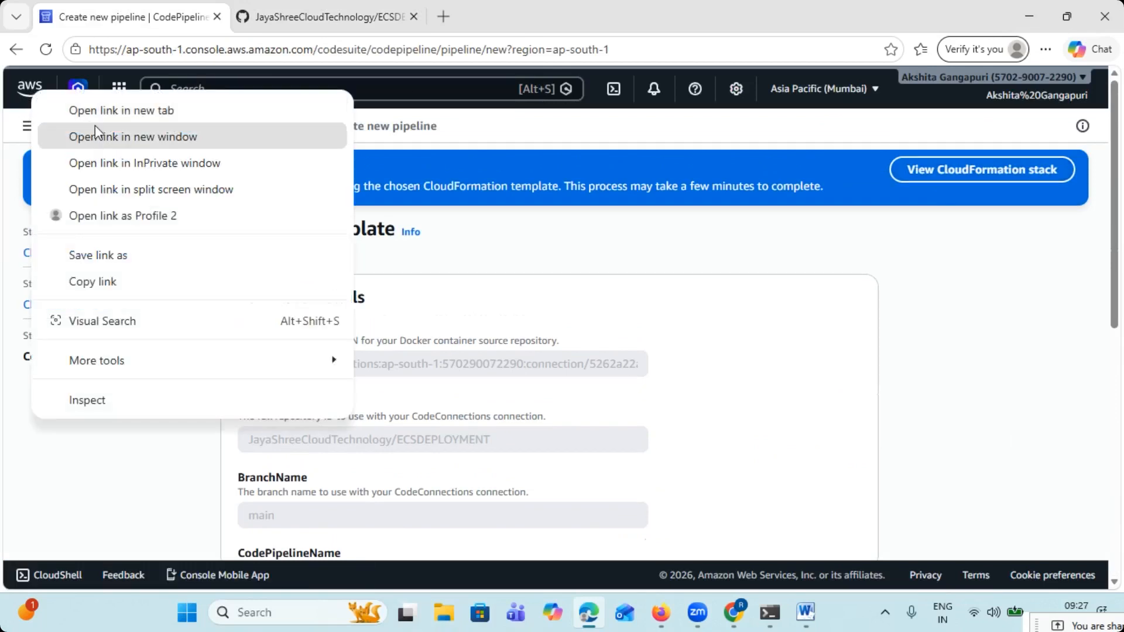
left_click(102, 111)
left_click(307, 18)
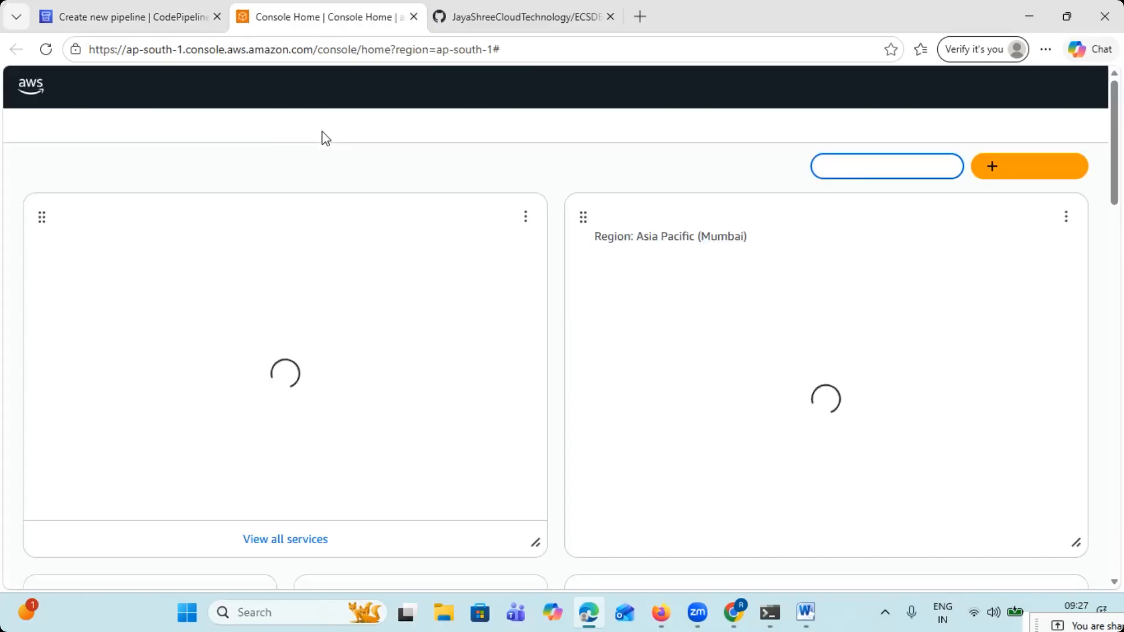
left_click(163, 12)
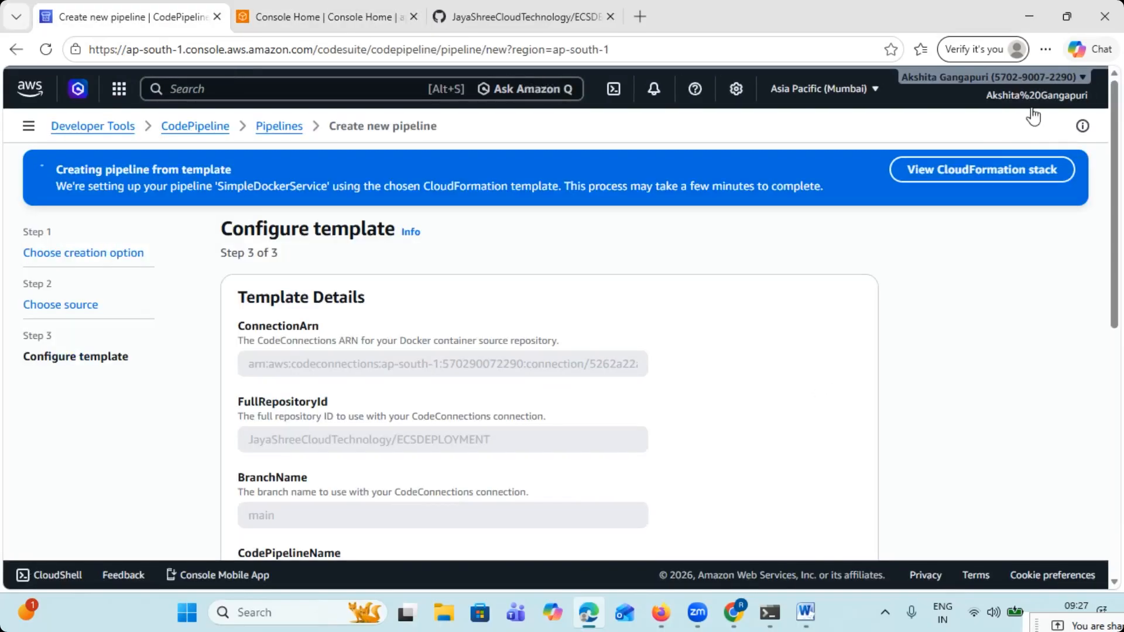
left_click(304, 3)
left_click(240, 93)
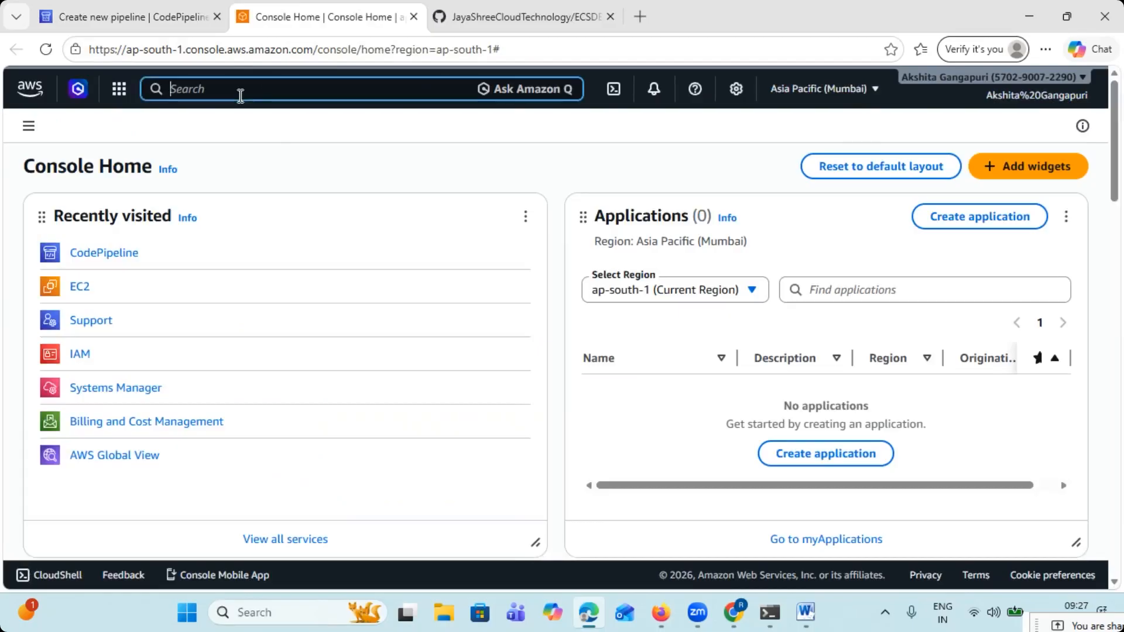
type("cloud")
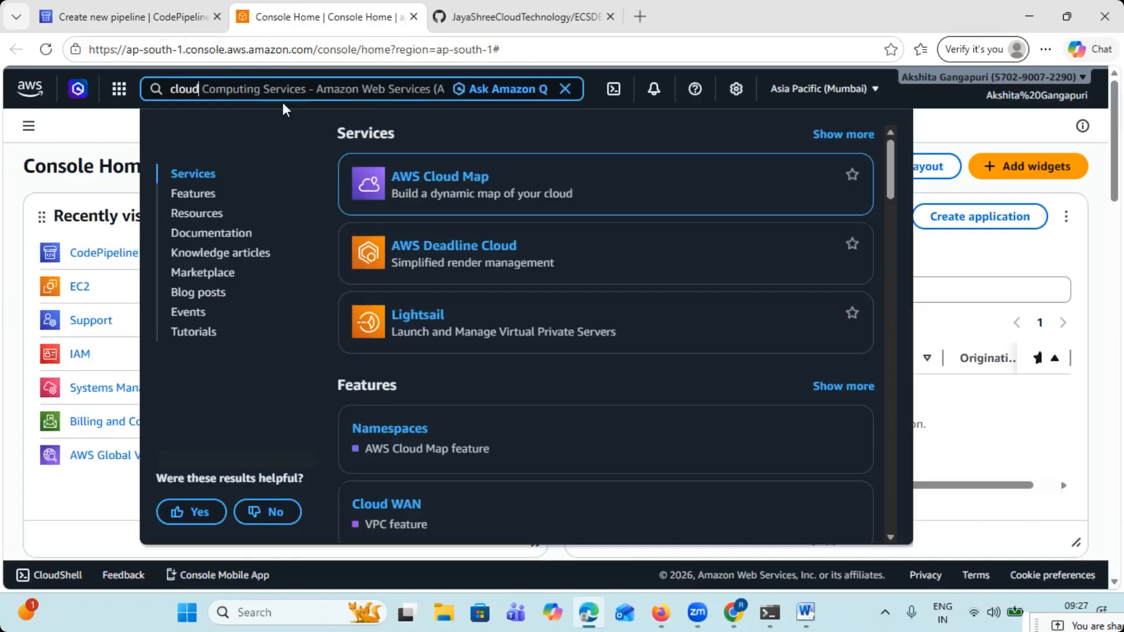
type("form")
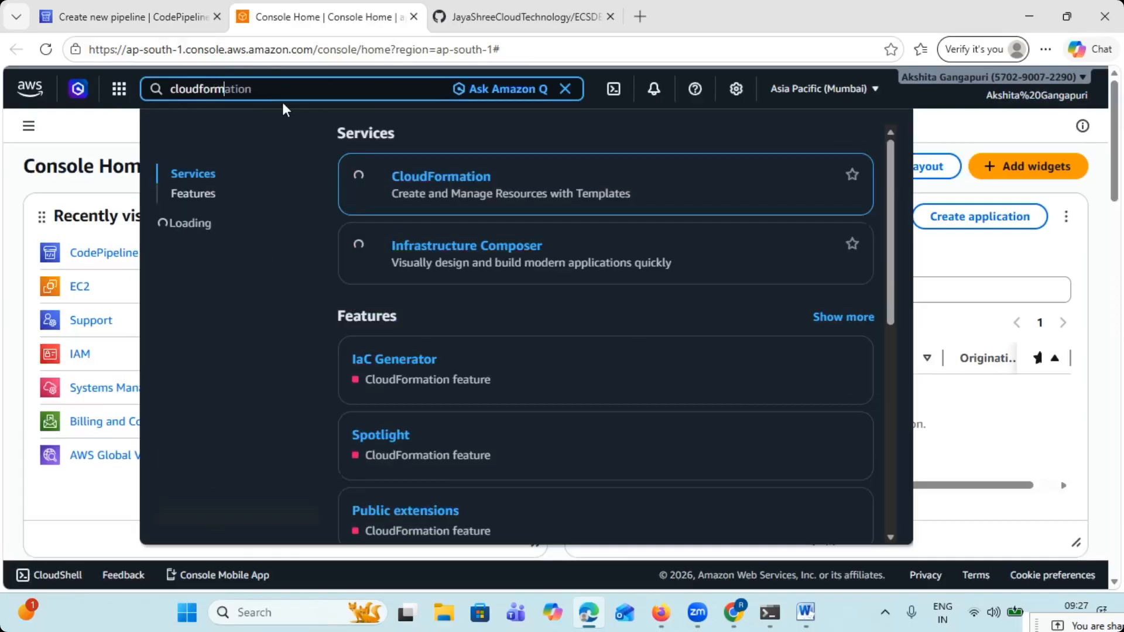
left_click(457, 179)
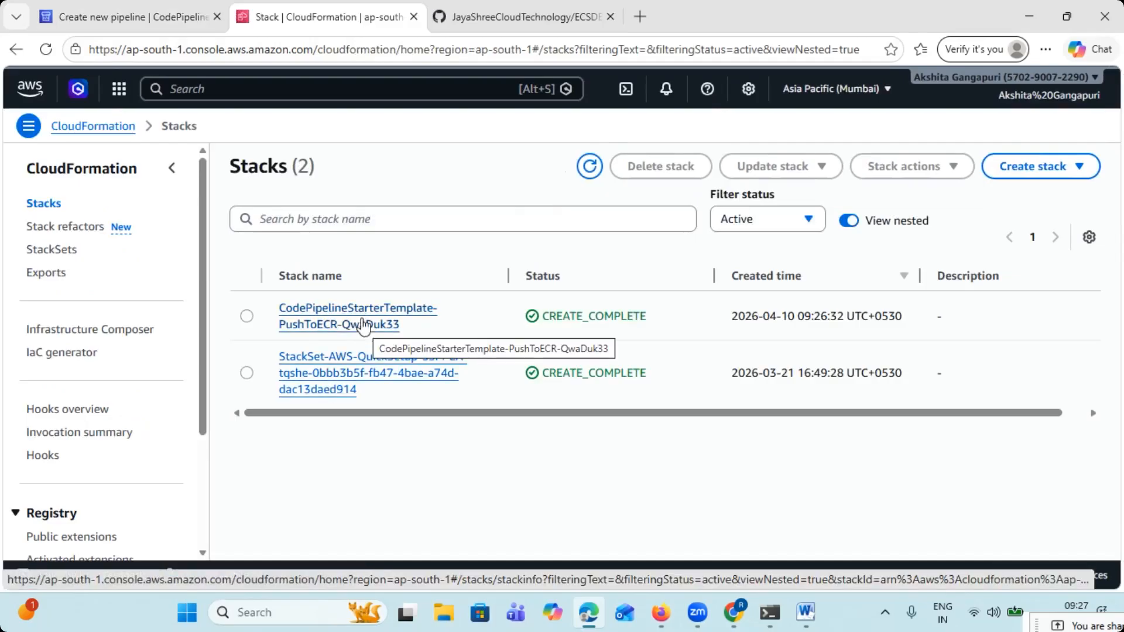
- Open the CodePipelineStarterTemplate-PushToECR stack and review its stack info and the list of resources it created
left_click(365, 322)
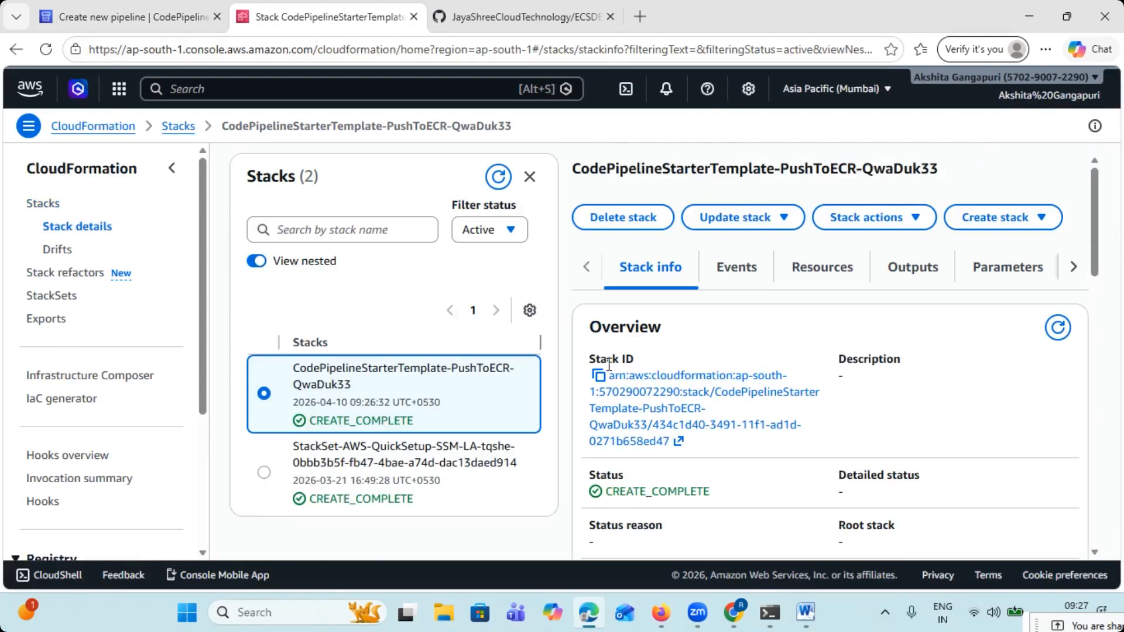
scroll(609, 364, "down", 3)
scroll(783, 403, "down", 4)
scroll(781, 403, "up", 7)
left_click(818, 268)
scroll(788, 381, "down", 3)
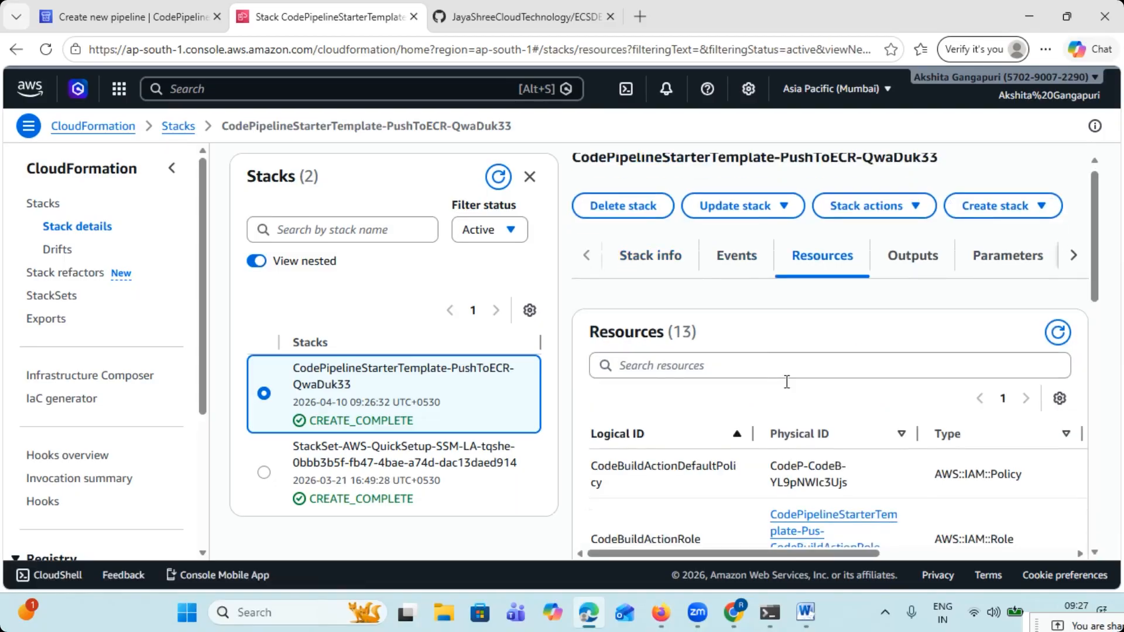
scroll(671, 396, "down", 2)
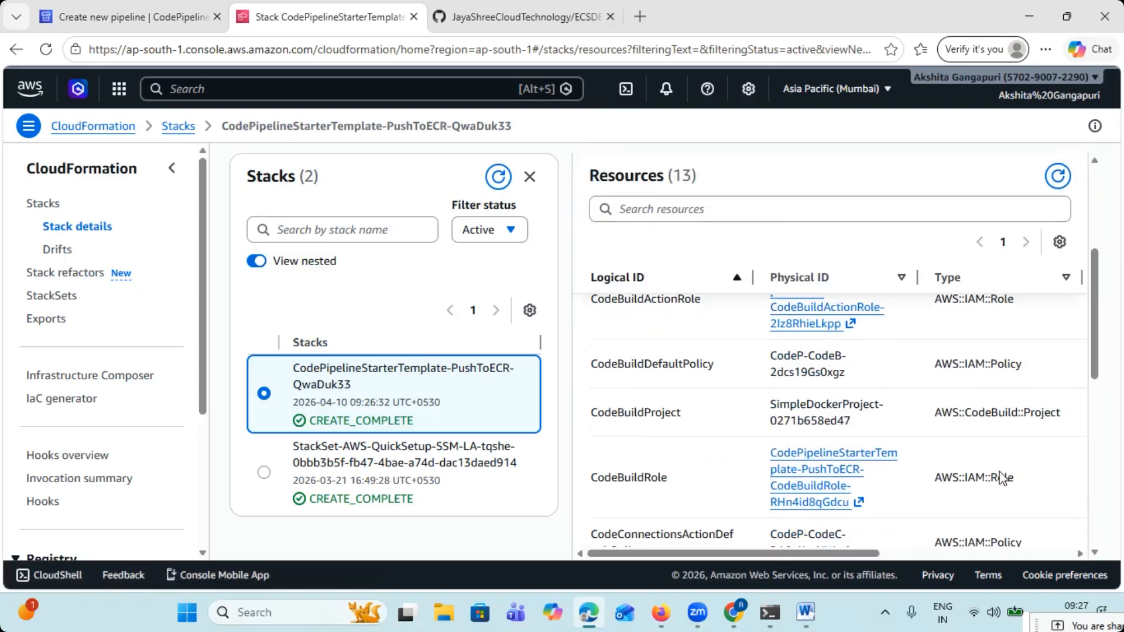
scroll(974, 437, "down", 3)
scroll(974, 438, "down", 2)
scroll(976, 443, "down", 3)
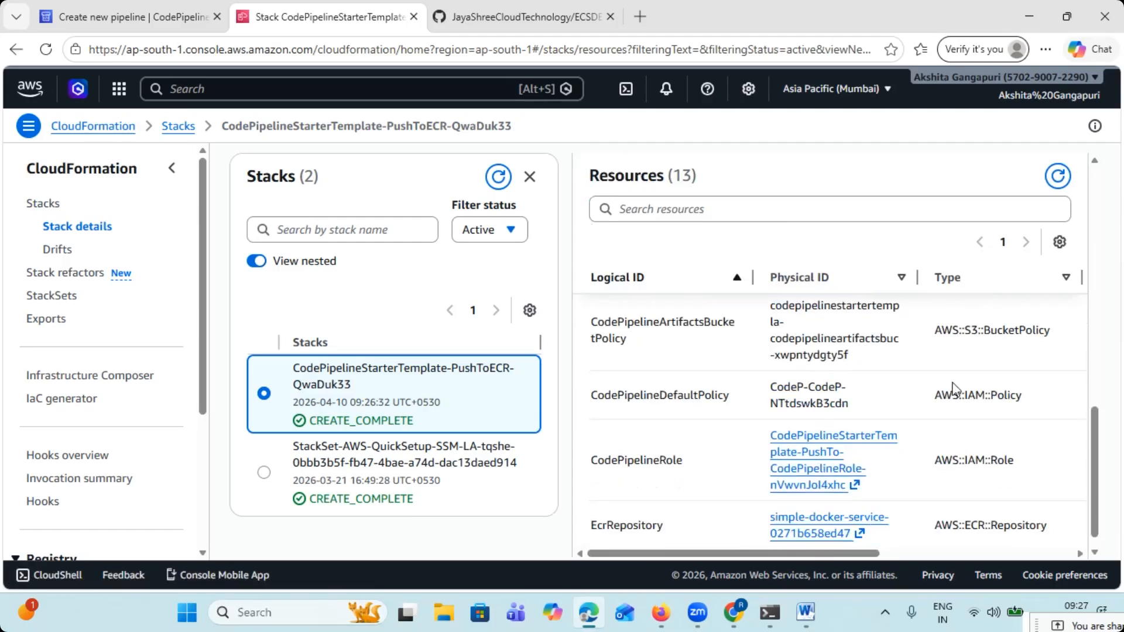
scroll(974, 459, "up", 10)
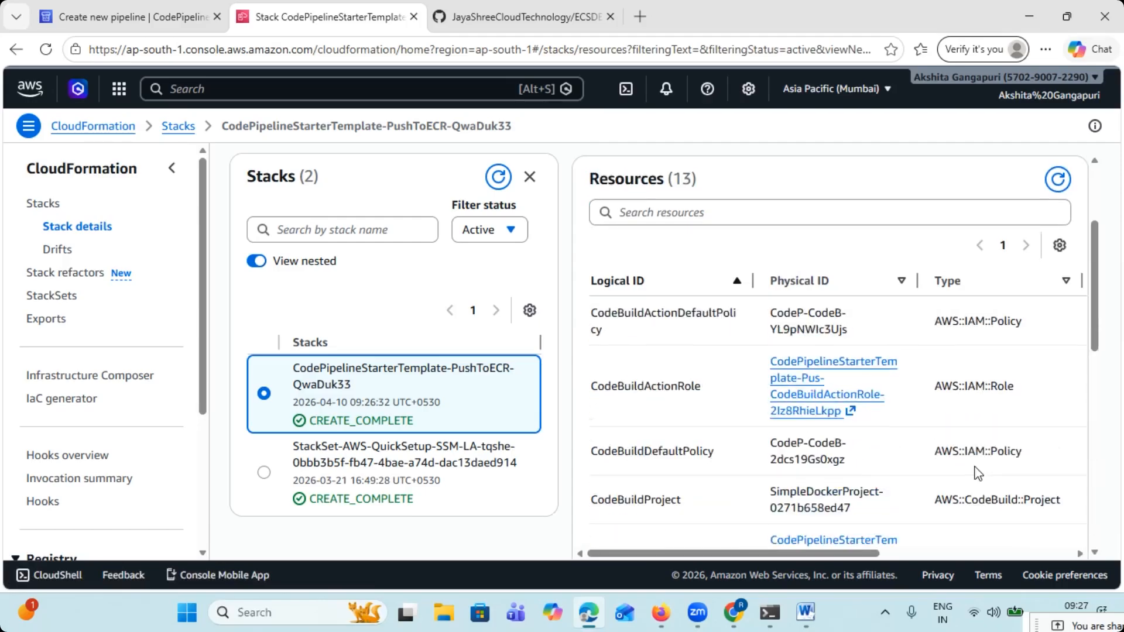
scroll(910, 373, "down", 2)
- Switch to the StackSet-AWS-QuickSetup-SSM stack and look through its resources
left_click(264, 473)
scroll(852, 371, "down", 3)
scroll(974, 395, "down", 5)
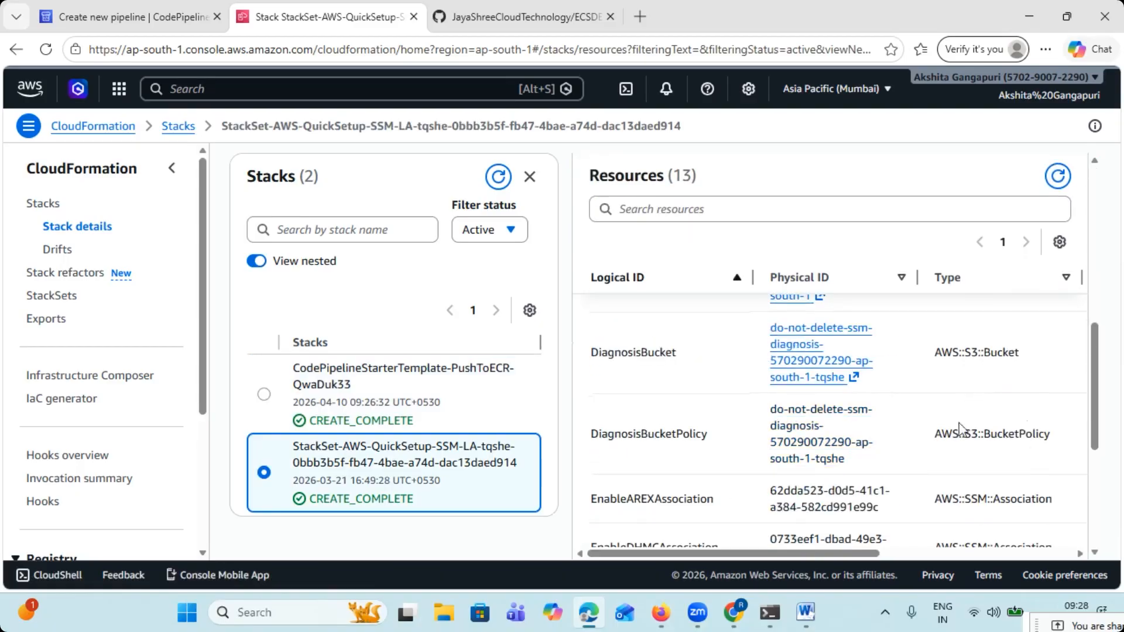
scroll(959, 443, "down", 4)
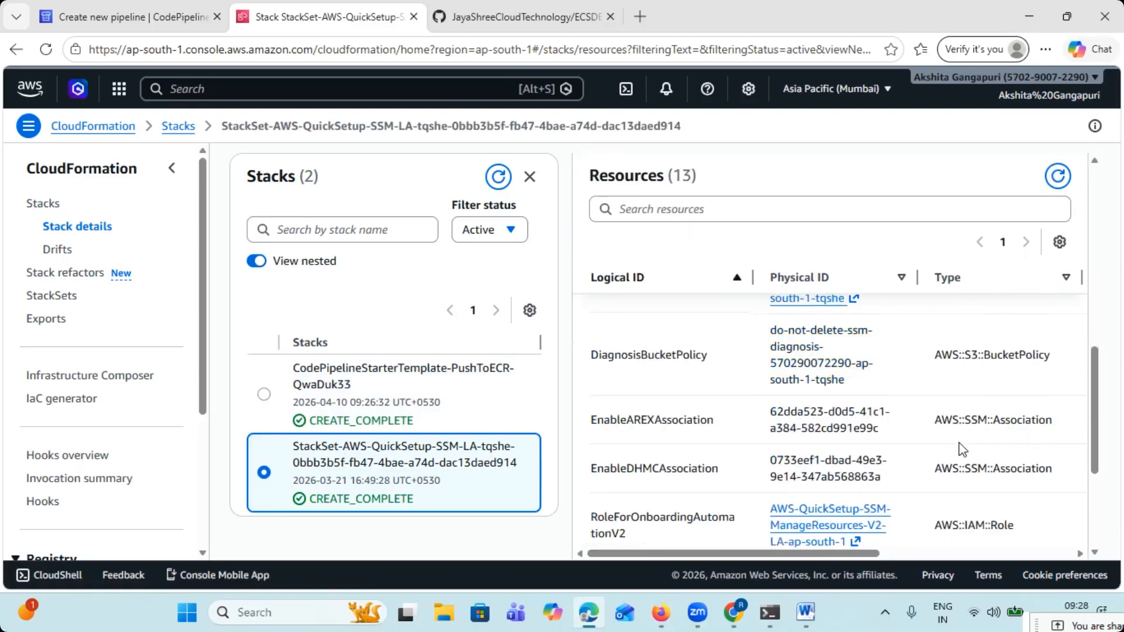
- Go to the S3 service and look over the general purpose buckets
left_click(188, 89)
type("s3")
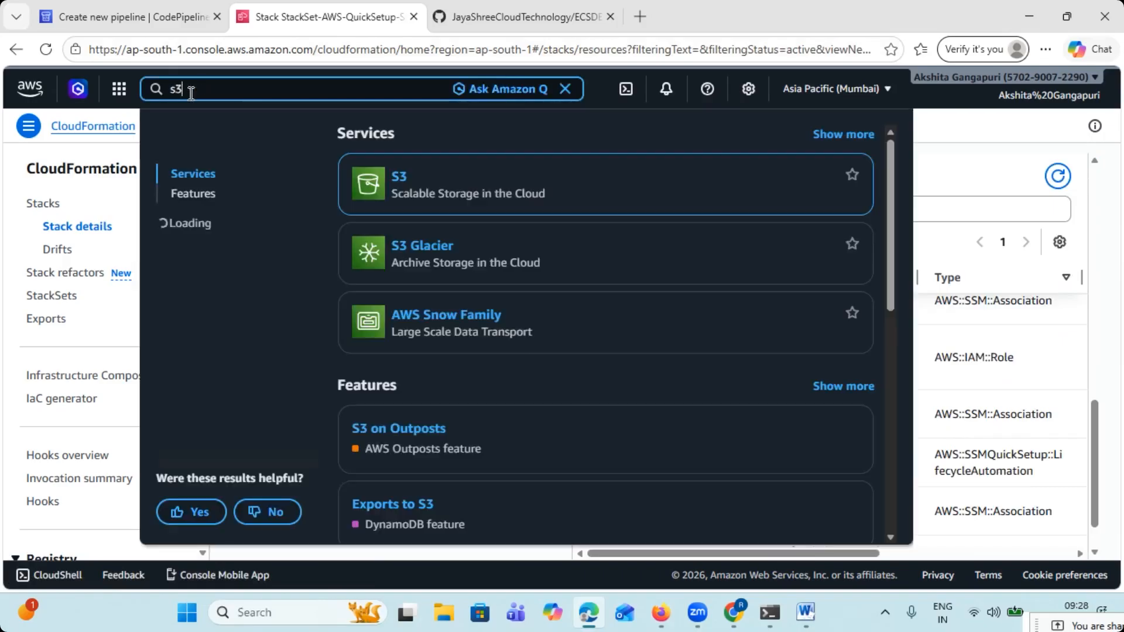
left_click(400, 178)
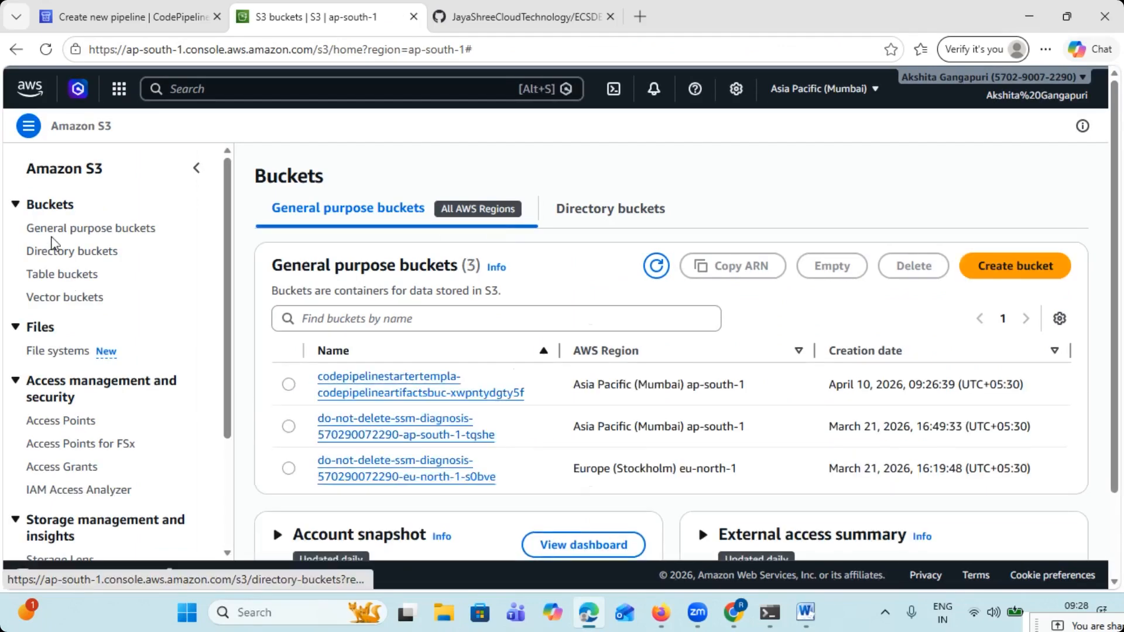
left_click(49, 229)
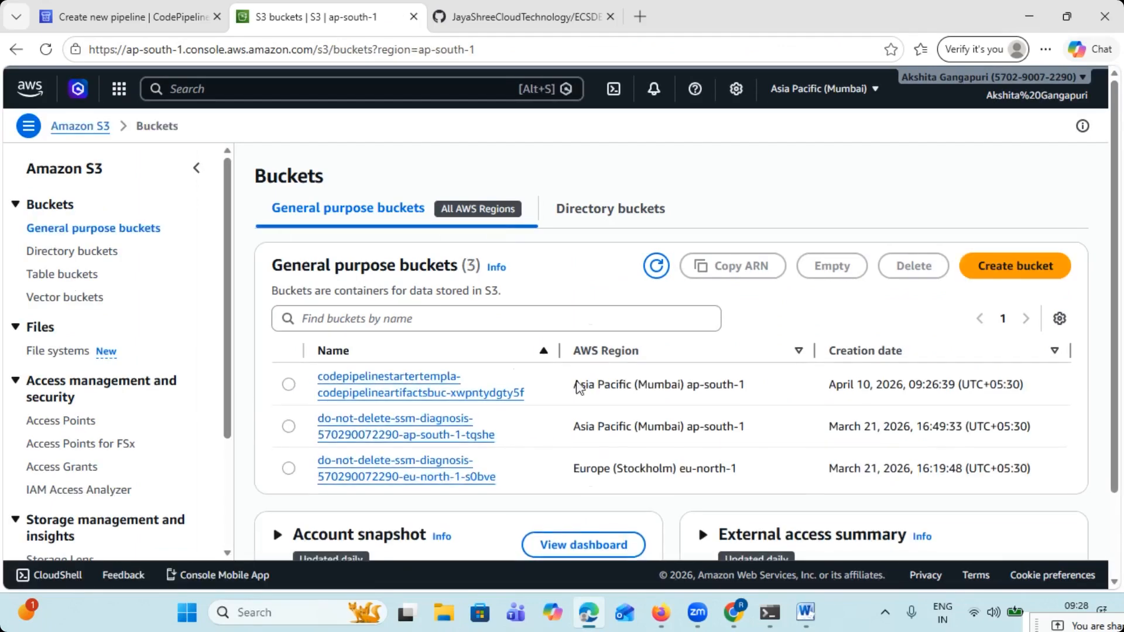
scroll(583, 406, "down", 2)
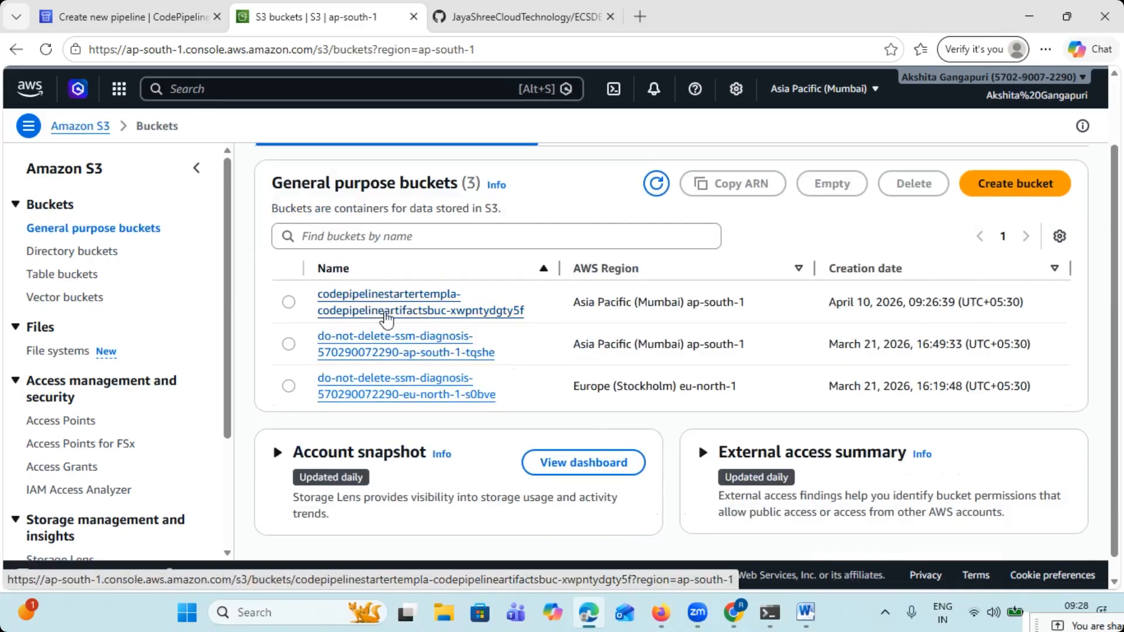
- Inspect the source artifact in the codepipelinestartertempla bucket under SimpleDockerService/SourceOutp, then return to the general purpose buckets list
left_click(427, 311)
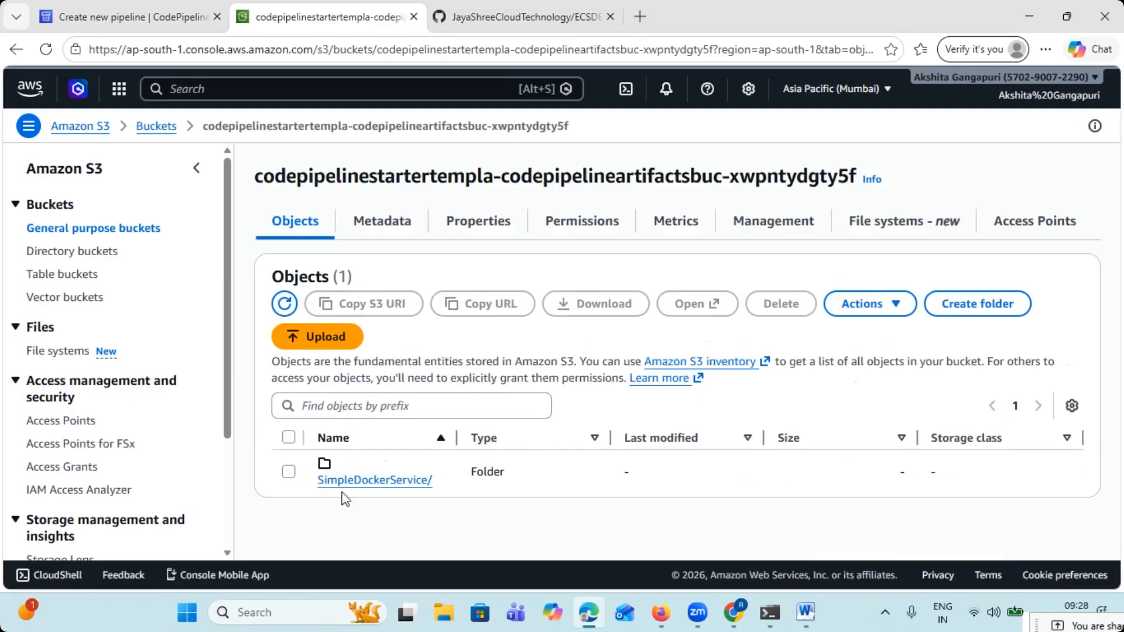
left_click(377, 481)
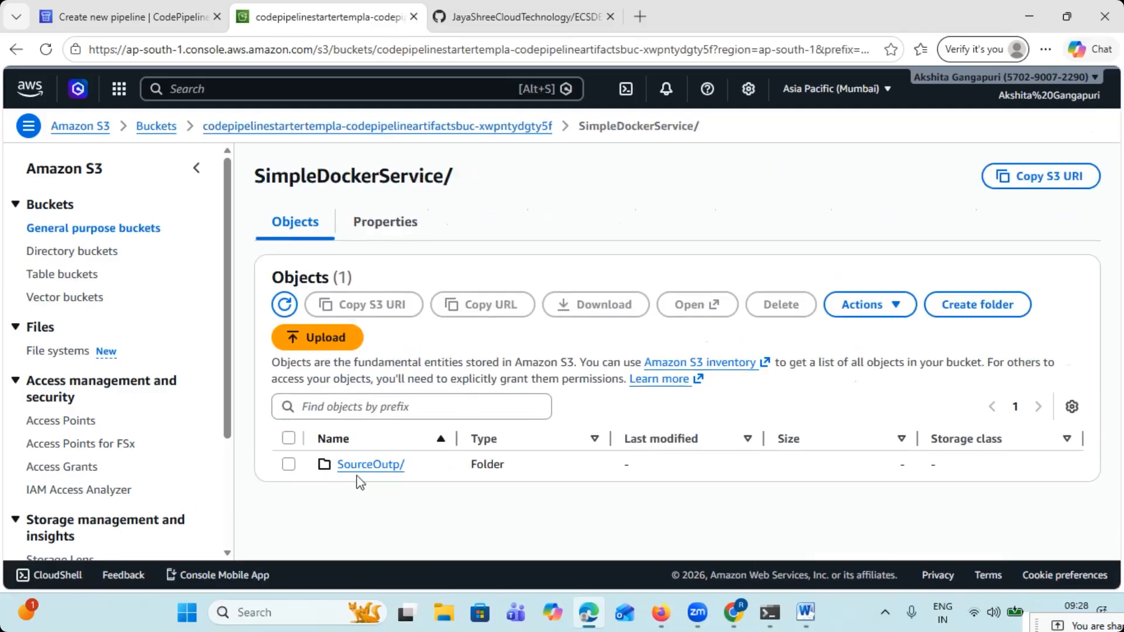
left_click(366, 467)
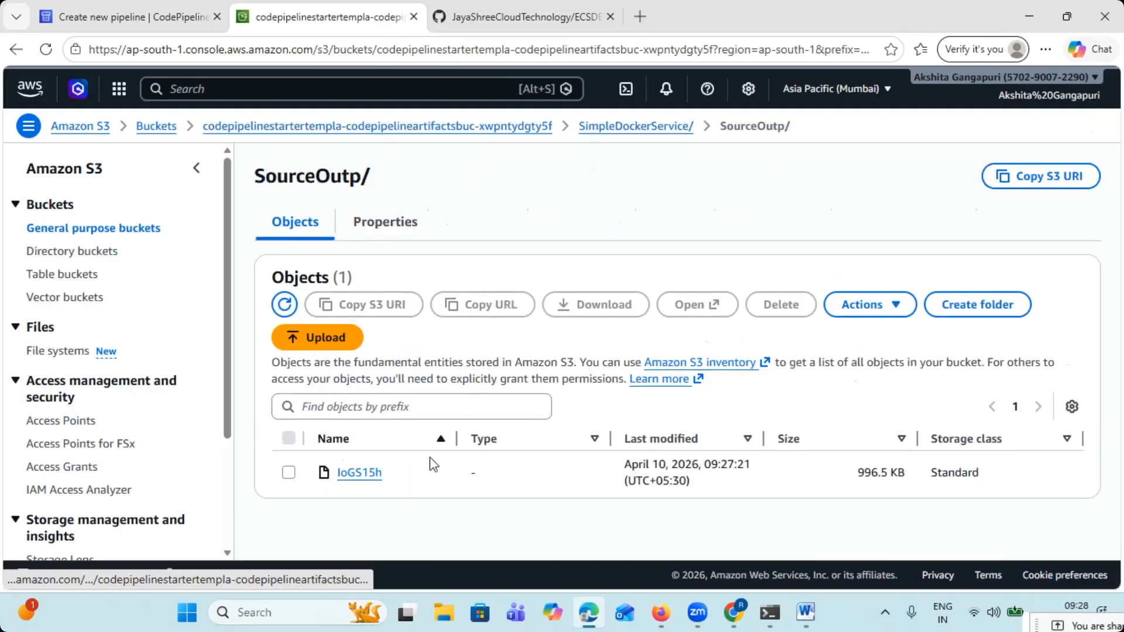
left_click(360, 475)
scroll(470, 387, "down", 5)
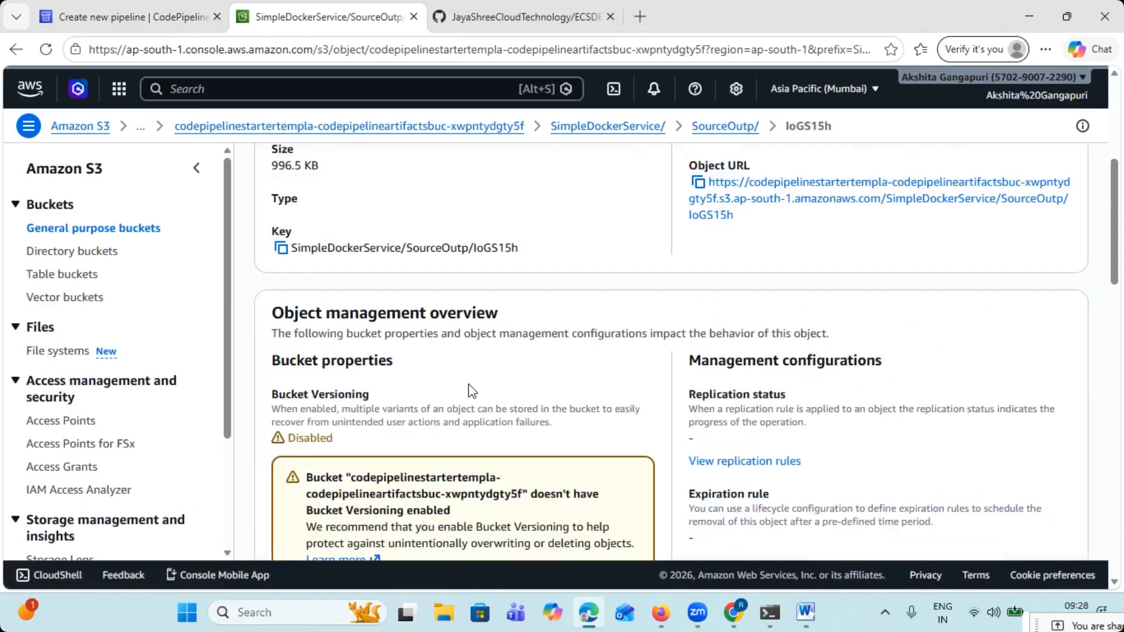
scroll(469, 386, "up", 5)
left_click(122, 229)
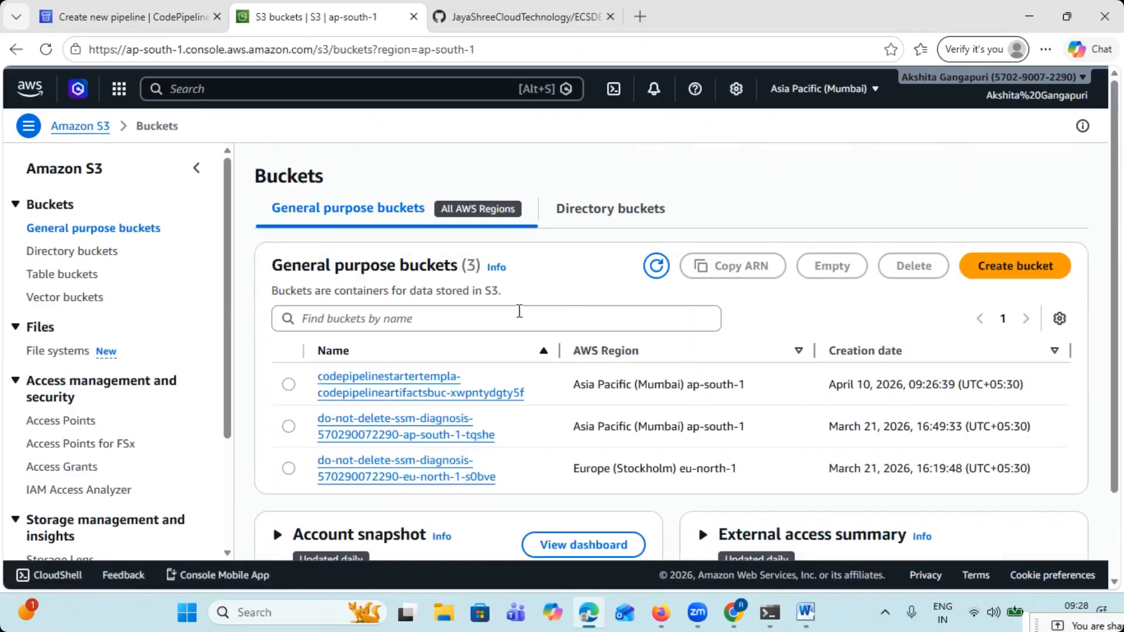
- Search the console for CloudFormation and open its stacks list to check the stacks again
left_click(300, 86)
type("flou")
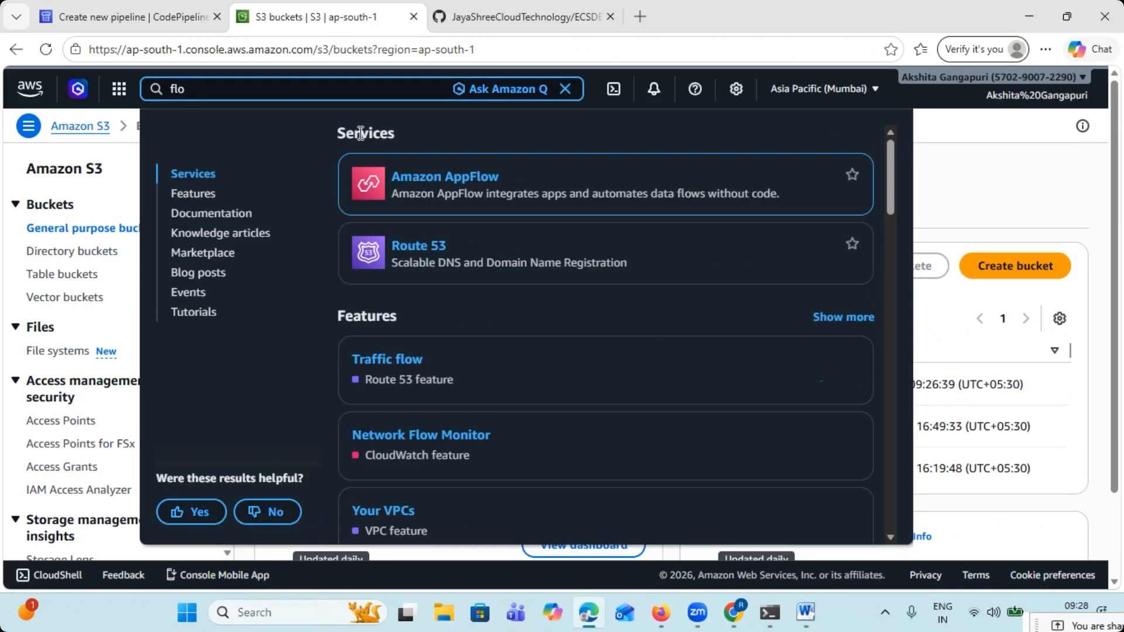
key("BackSpace")
key("BackSpace")
type("cloud")
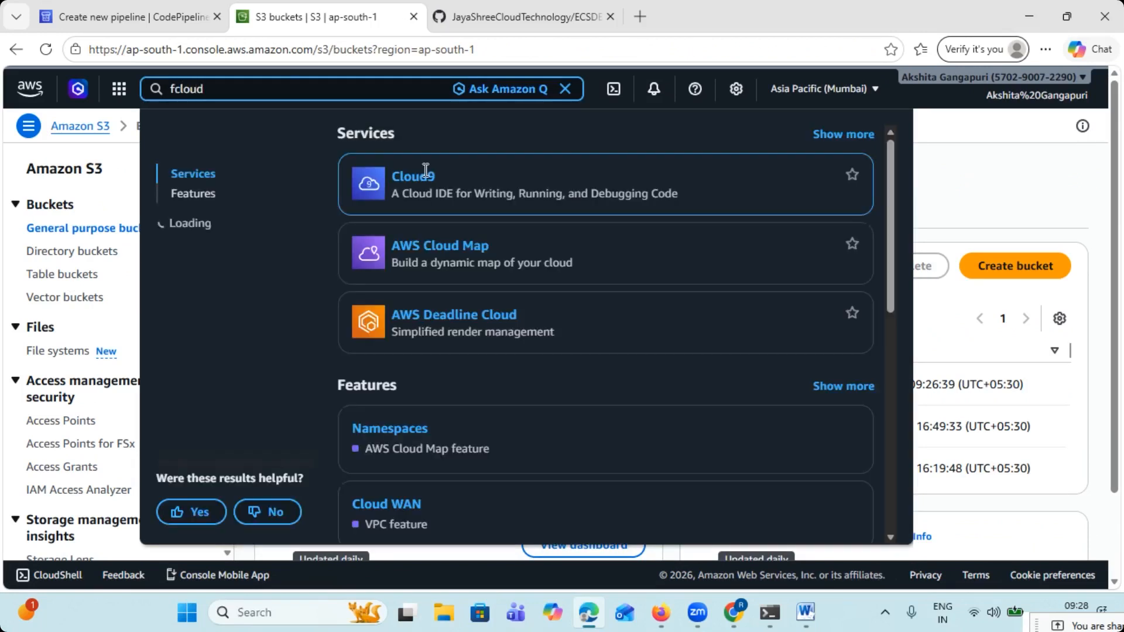
key("BackSpace")
key("BackSpace")
key("BackSpace")
key("BackSpace")
key("BackSpace")
key("BackSpace")
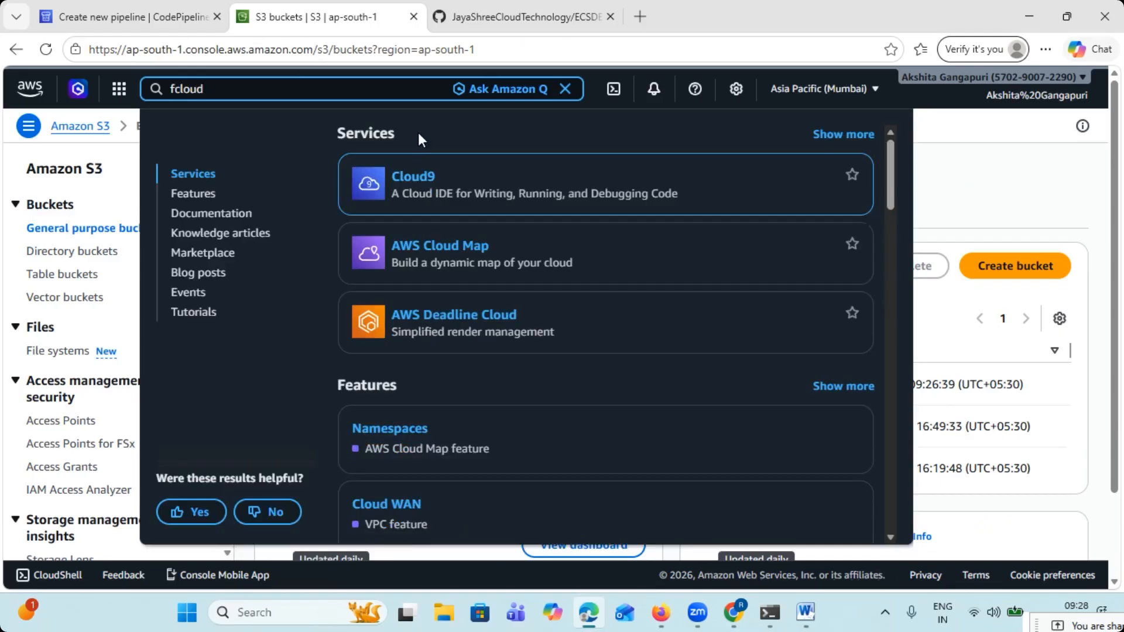
type("cl")
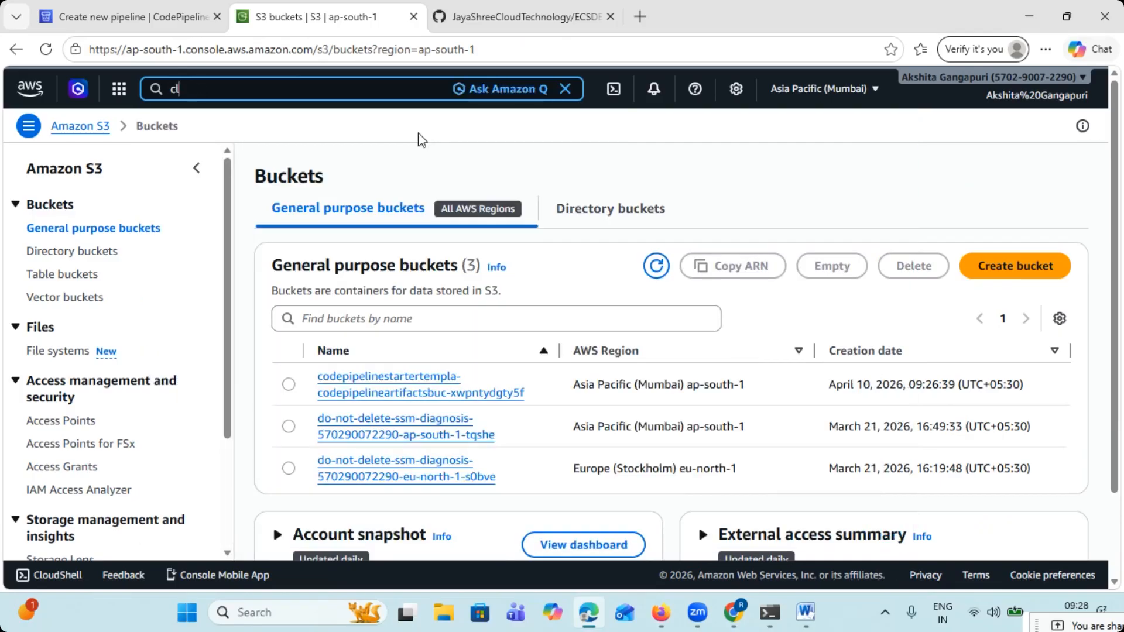
type("oudformation")
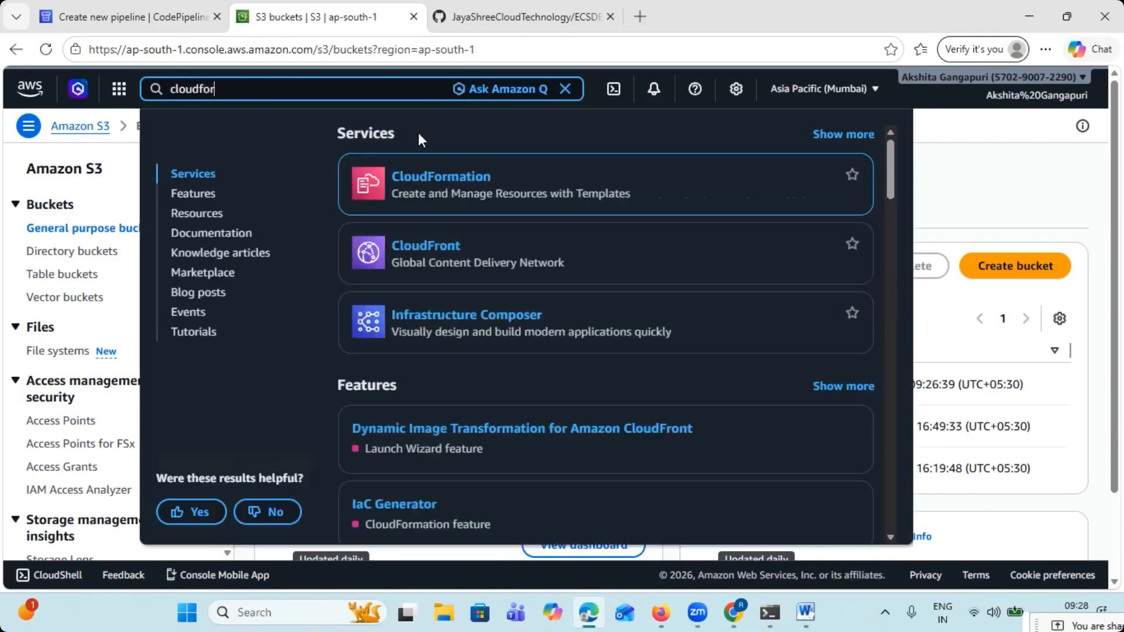
left_click(414, 171)
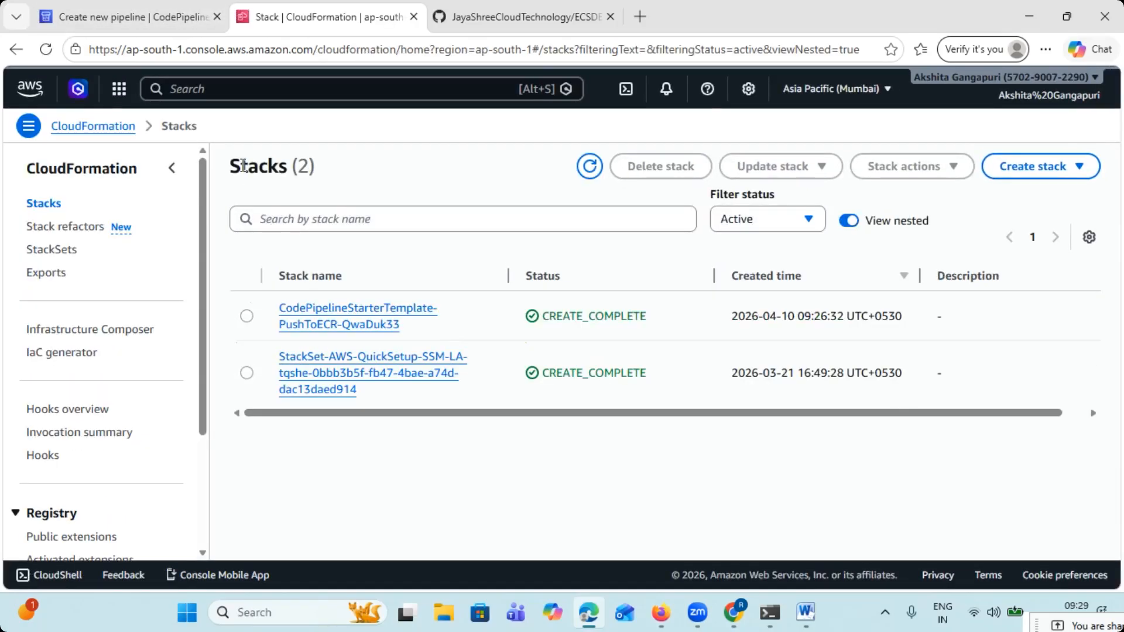
left_click_drag(243, 166, 315, 170)
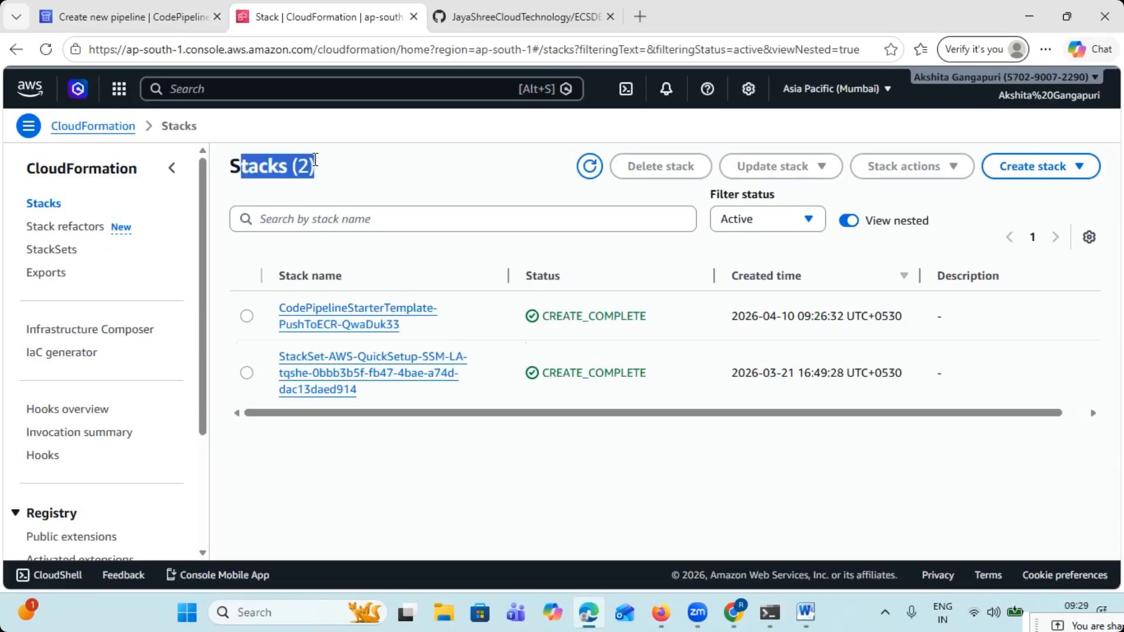
- Check the SimpleDockerService pipeline's Source and Build_and_Deploy stages, and look over the ECSDEPLOYMENT repository's files on GitHub
left_click(120, 14)
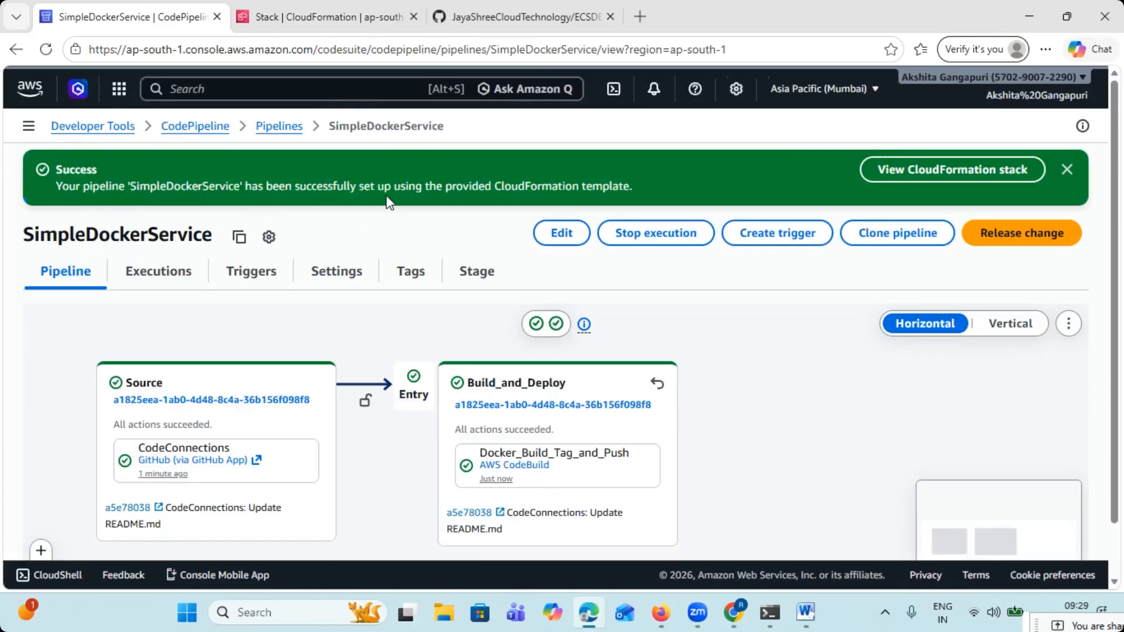
scroll(561, 212, "down", 1)
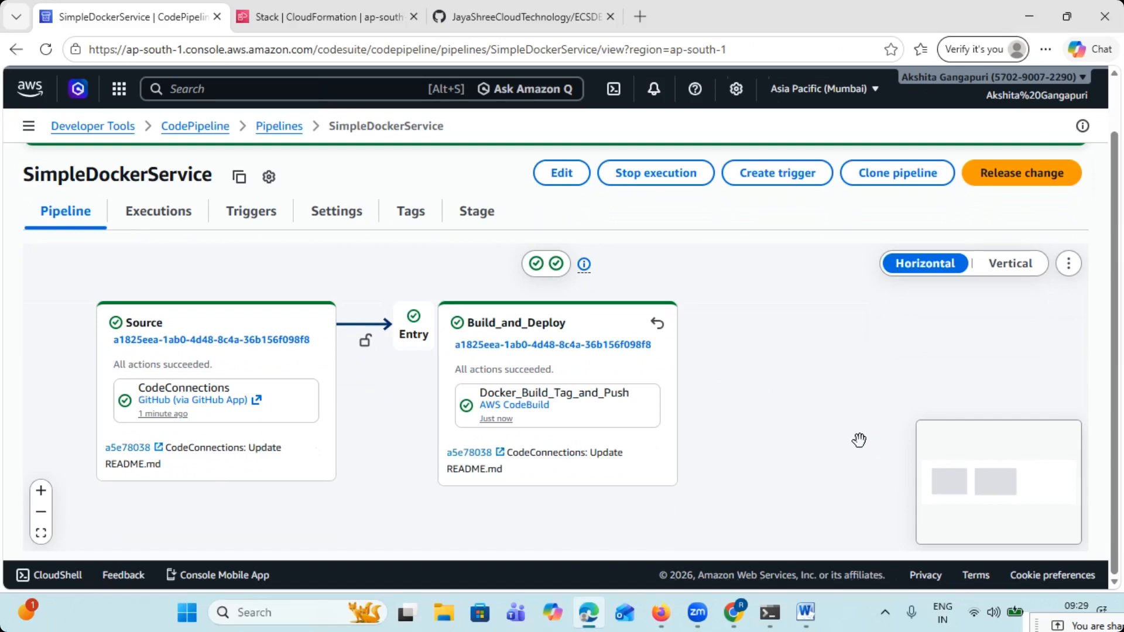
left_click(501, 11)
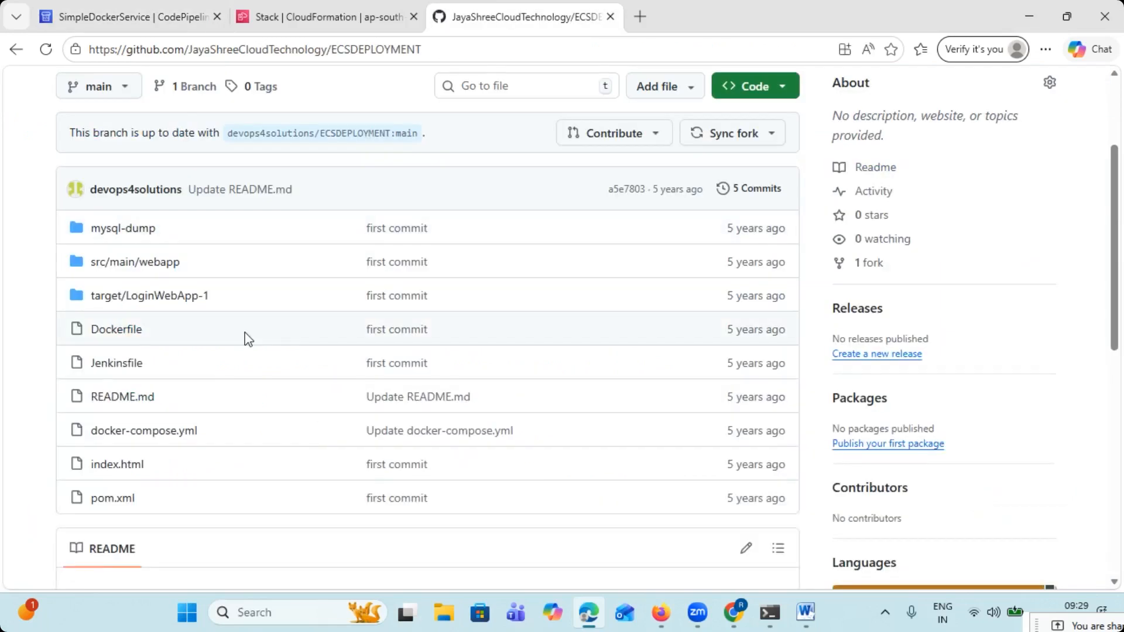
scroll(268, 333, "up", 3)
scroll(279, 333, "down", 3)
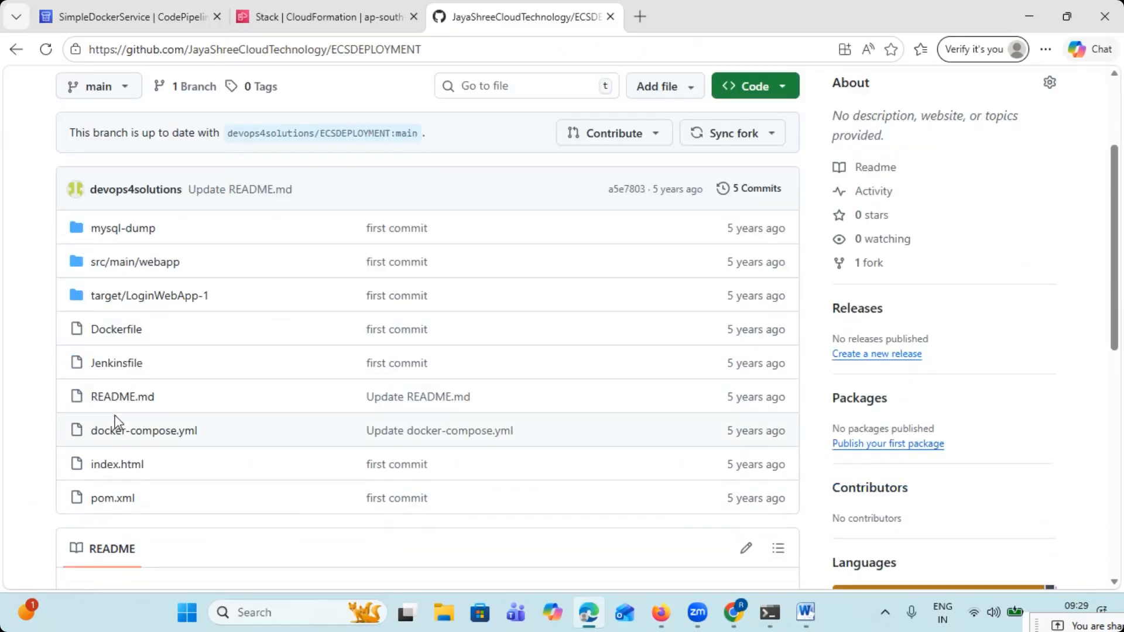
scroll(454, 381, "up", 3)
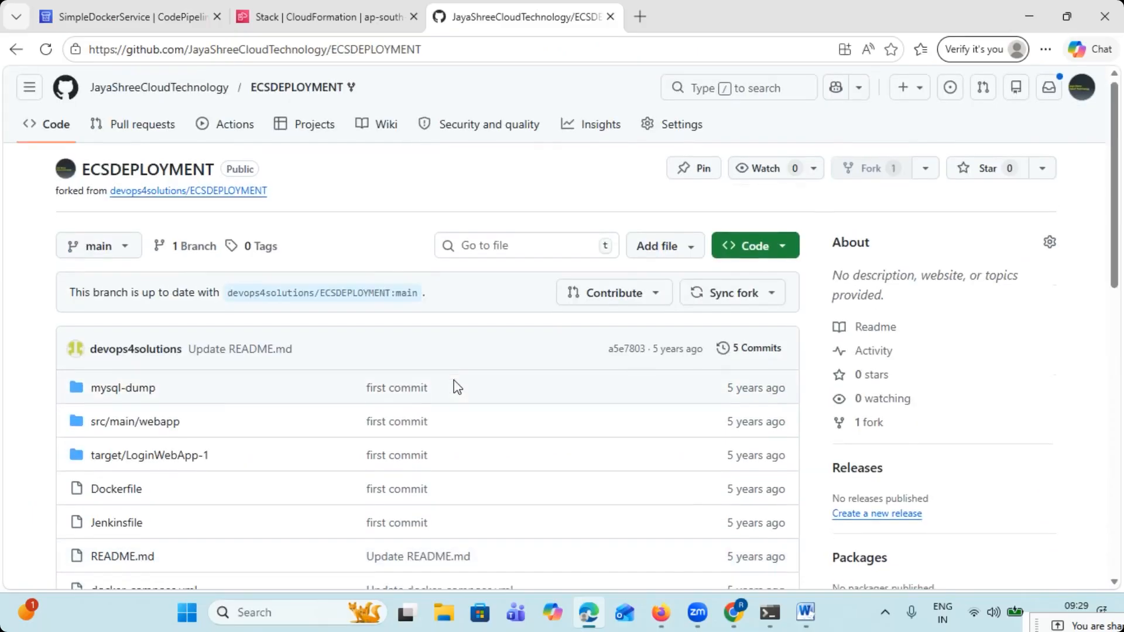
- Look over the ECSDEPLOYMENT repository's branch information and file list on GitHub
scroll(454, 380, "down", 3)
scroll(334, 351, "up", 3)
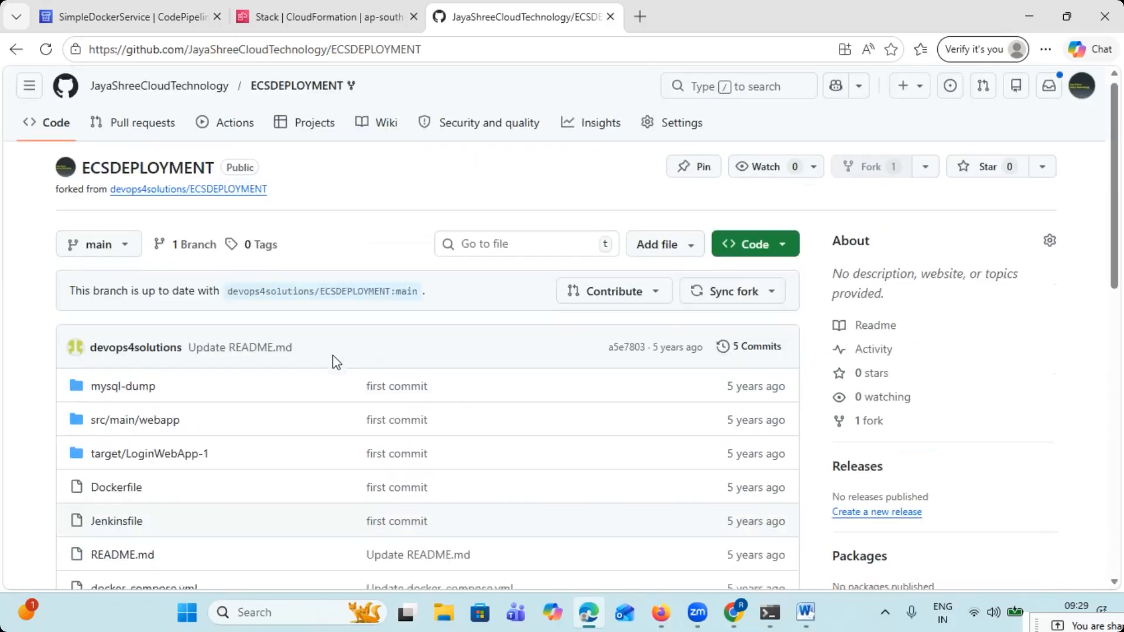
scroll(287, 299, "down", 3)
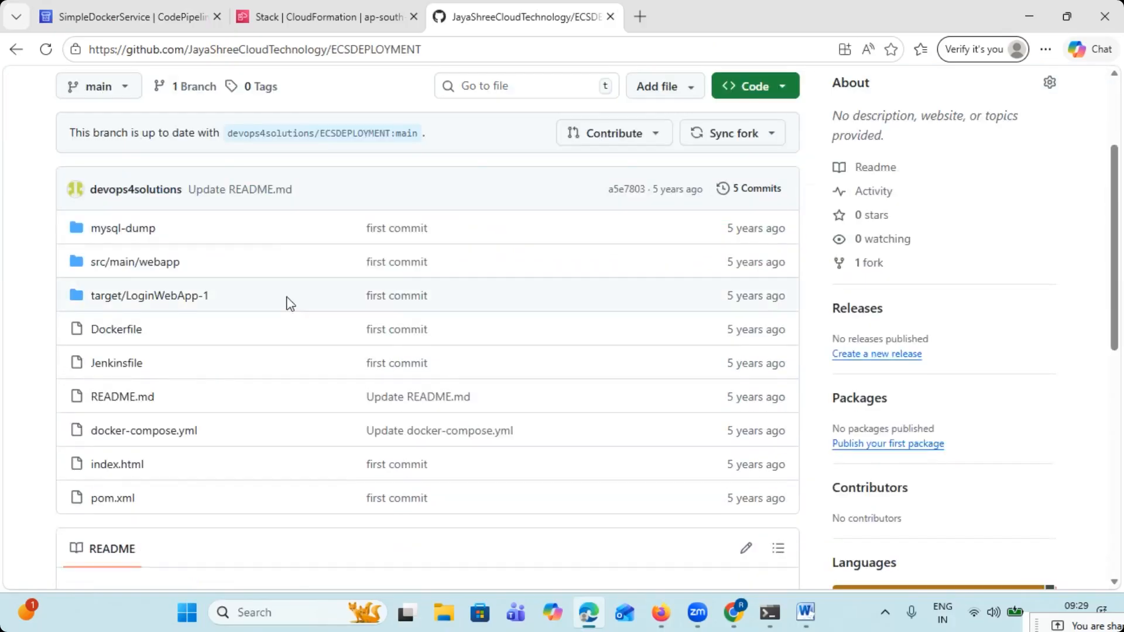
scroll(287, 301, "up", 3)
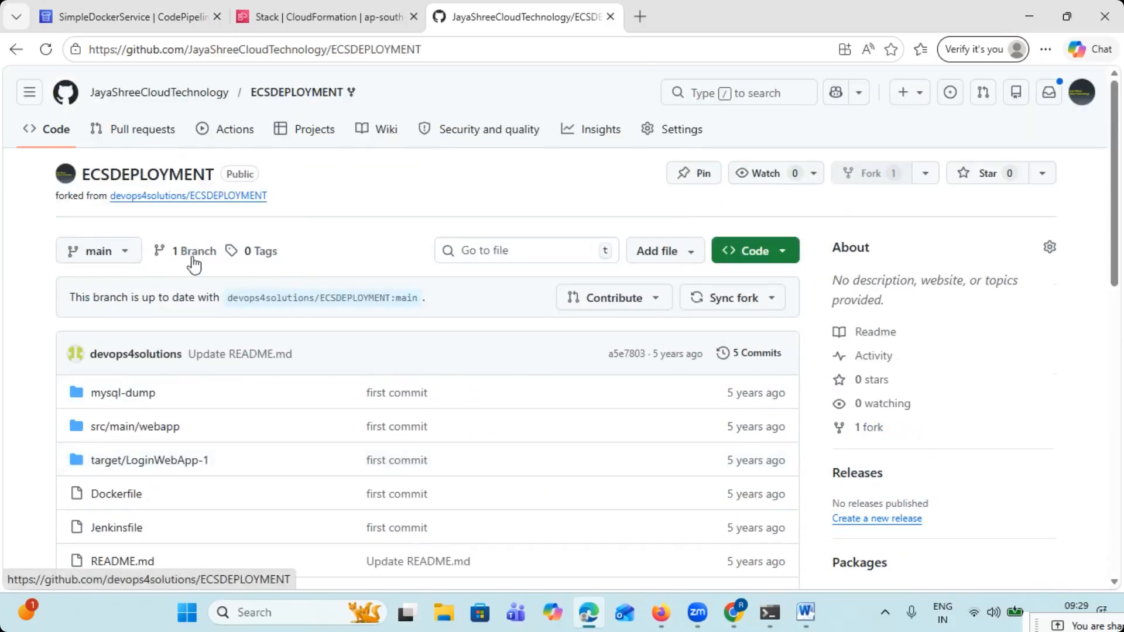
scroll(194, 265, "down", 2)
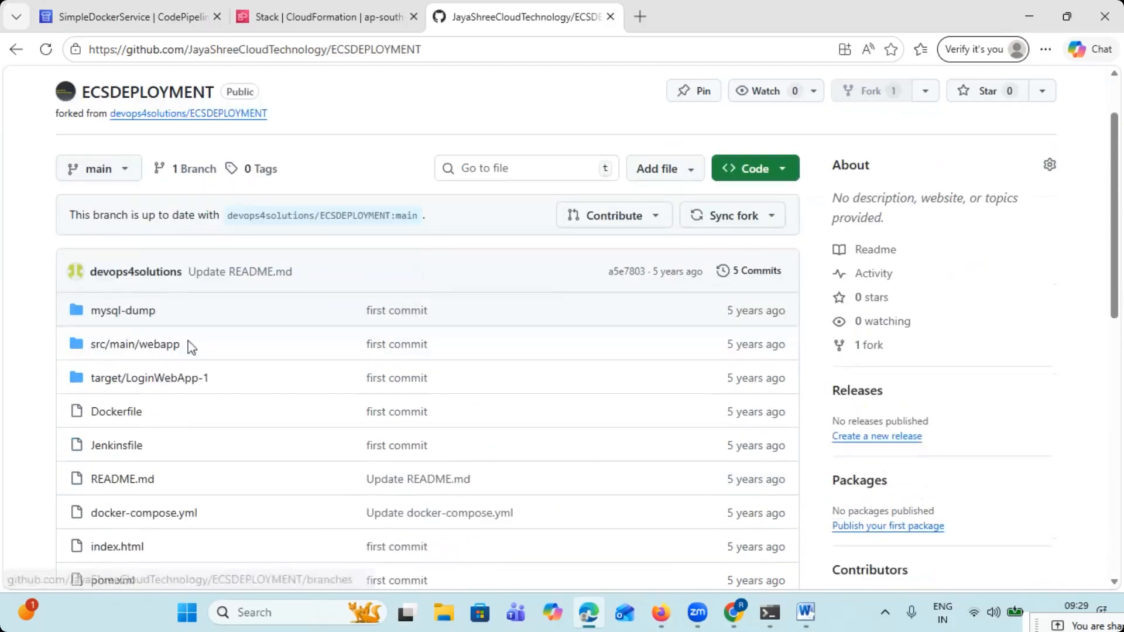
- Switch to the SimpleDockerService pipeline and review its executions, triggers, settings, tags and stage views, then return to the pipeline diagram
left_click(91, 13)
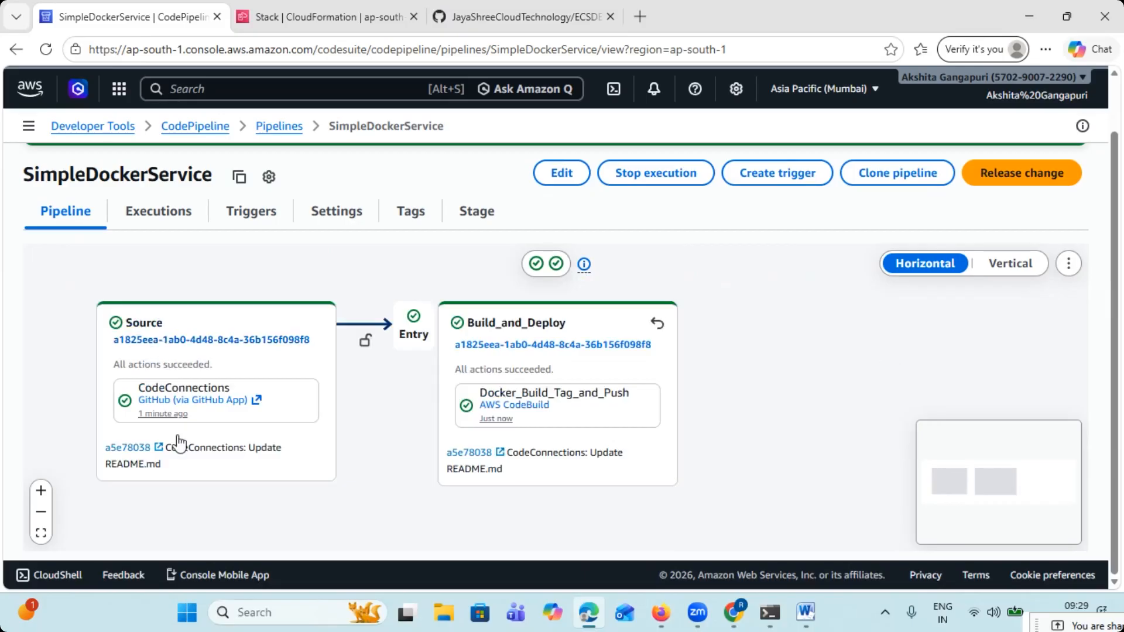
left_click(187, 220)
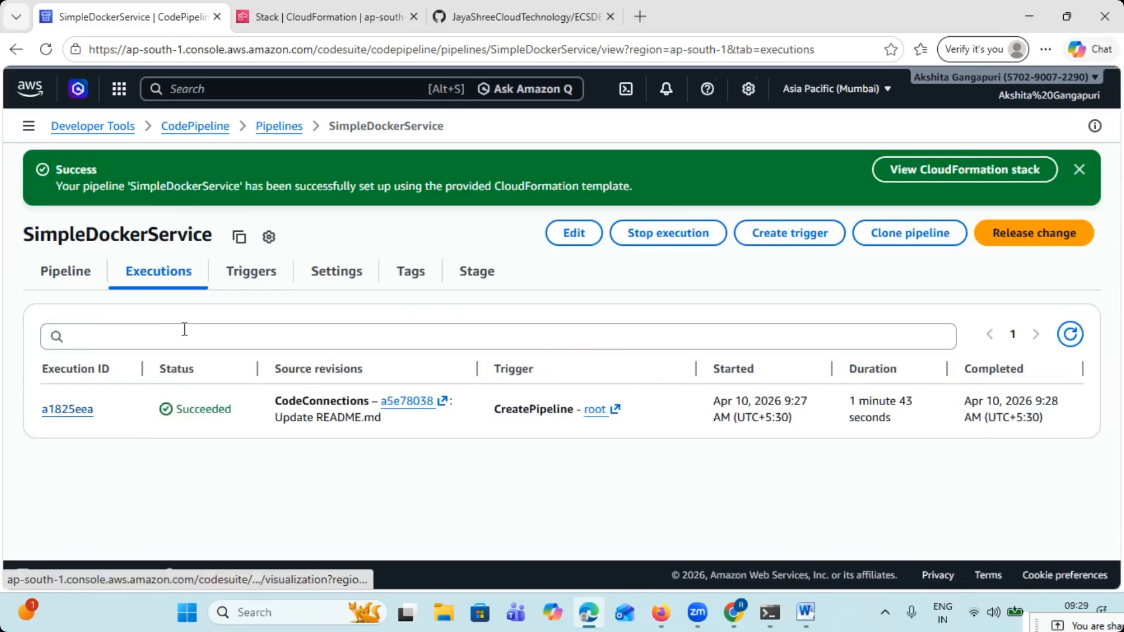
left_click(242, 278)
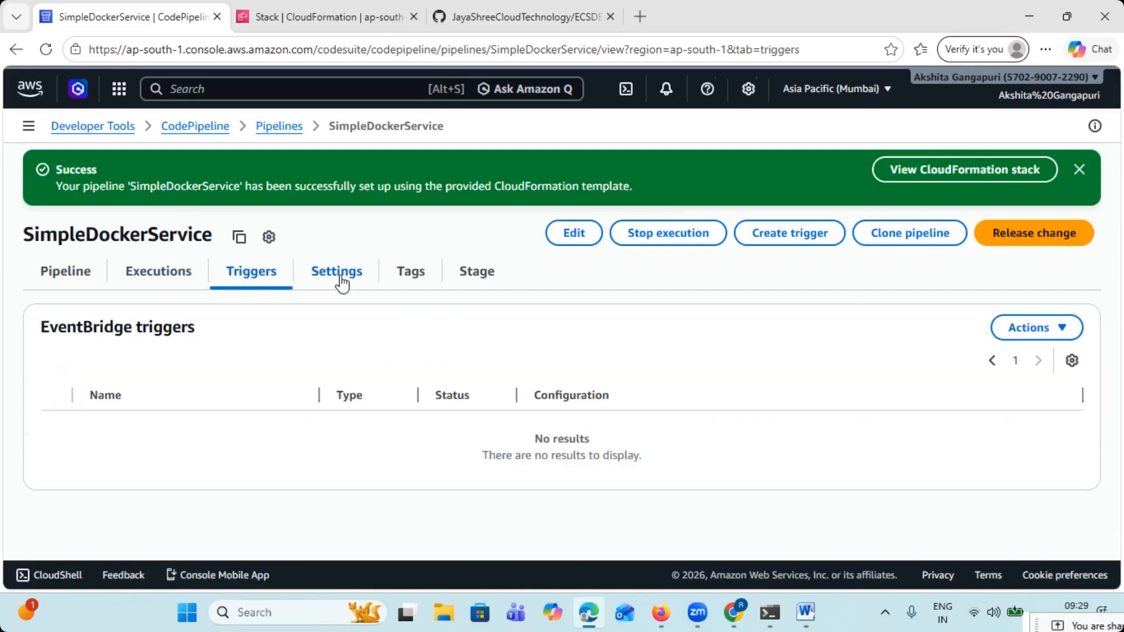
left_click(343, 286)
left_click(423, 280)
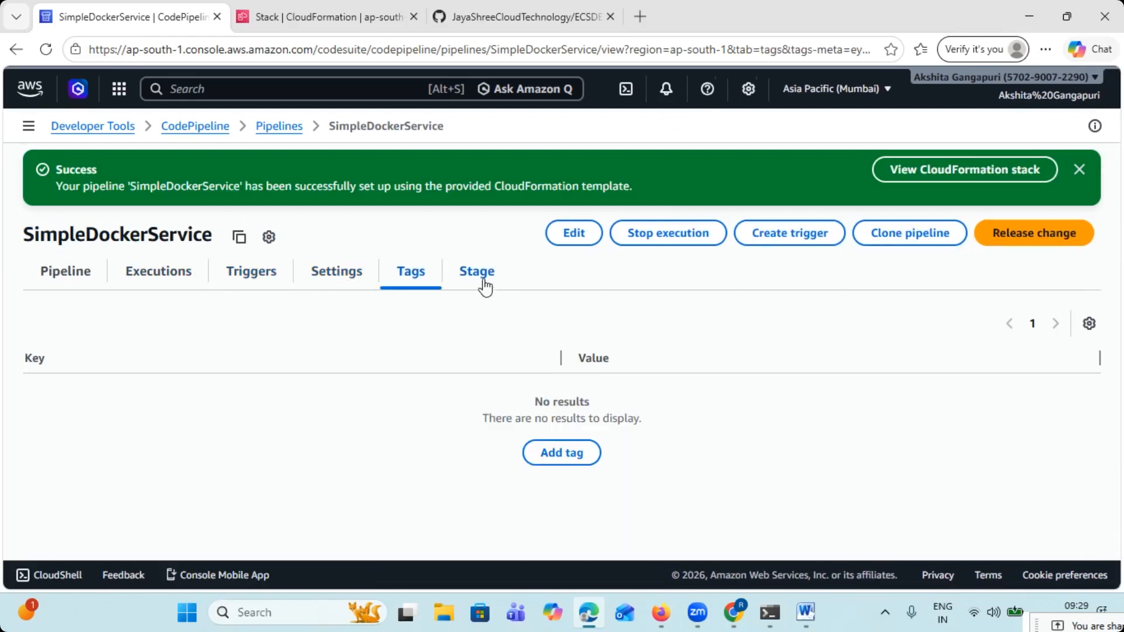
left_click(486, 287)
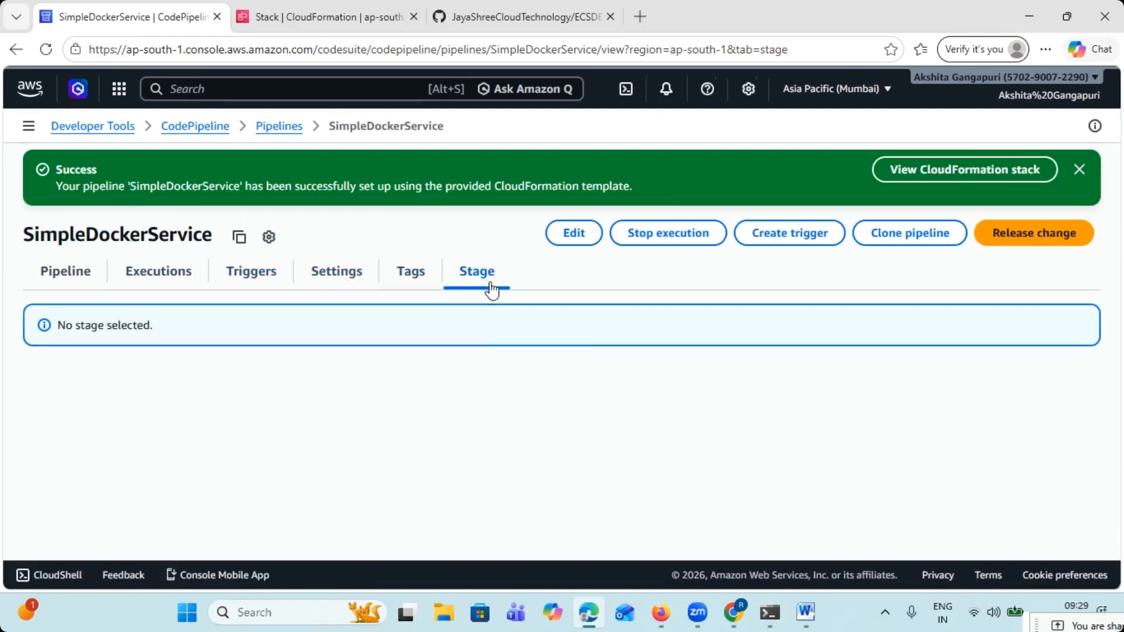
left_click(67, 284)
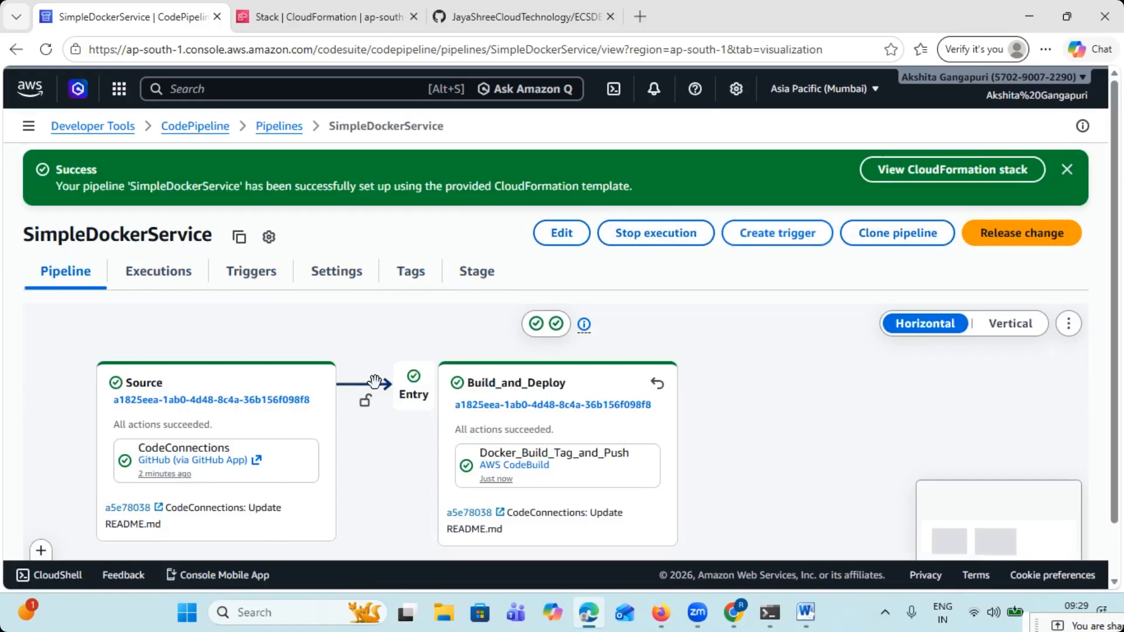
scroll(379, 383, "down", 1)
scroll(379, 383, "up", 1)
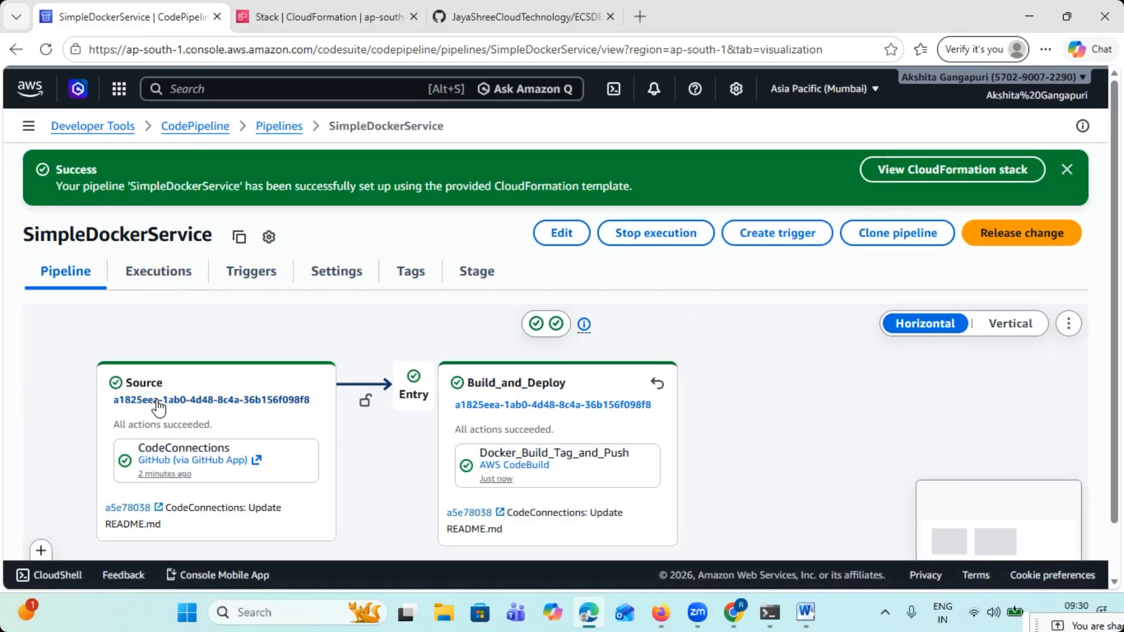
- Open the Source stage's pipeline execution and review its execution summary
left_click(199, 401)
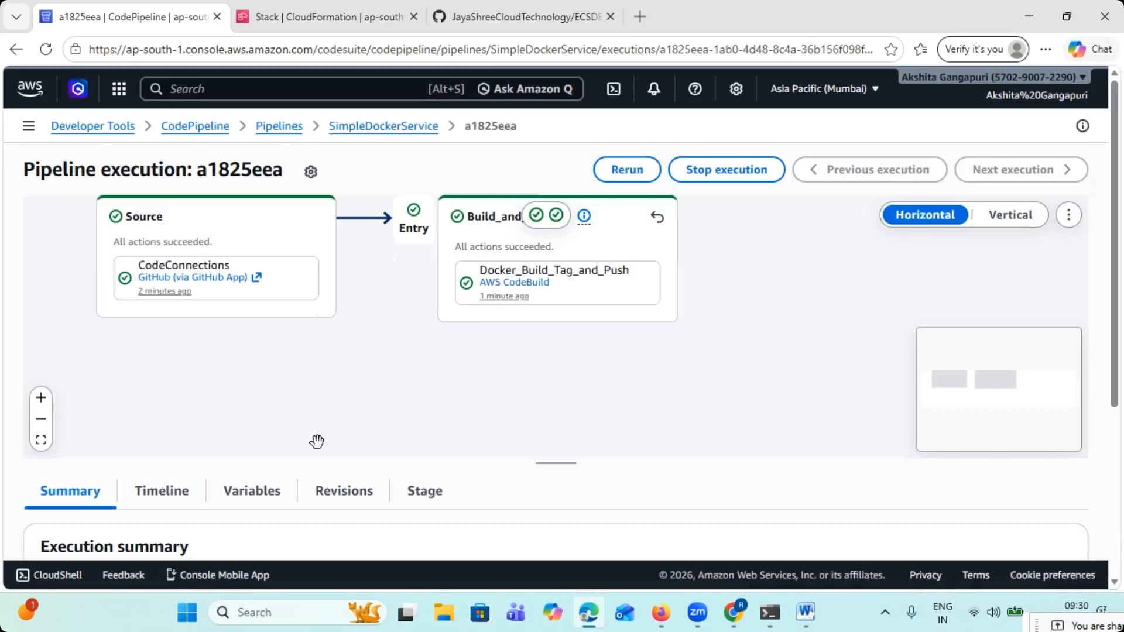
left_click_drag(1116, 285, 1117, 497)
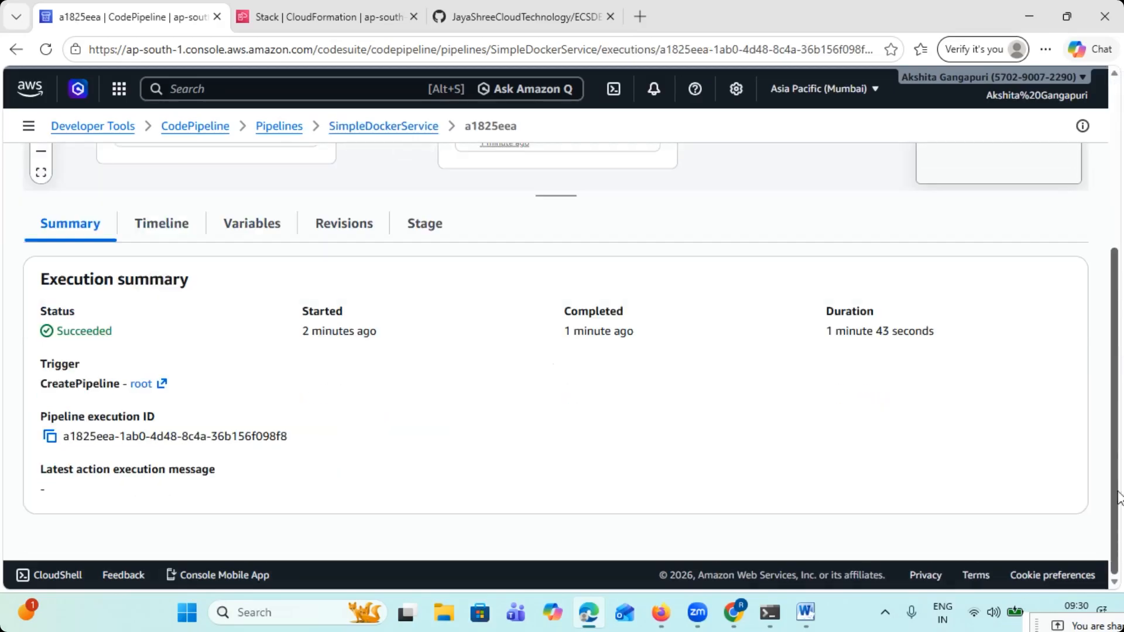
scroll(644, 352, "up", 2)
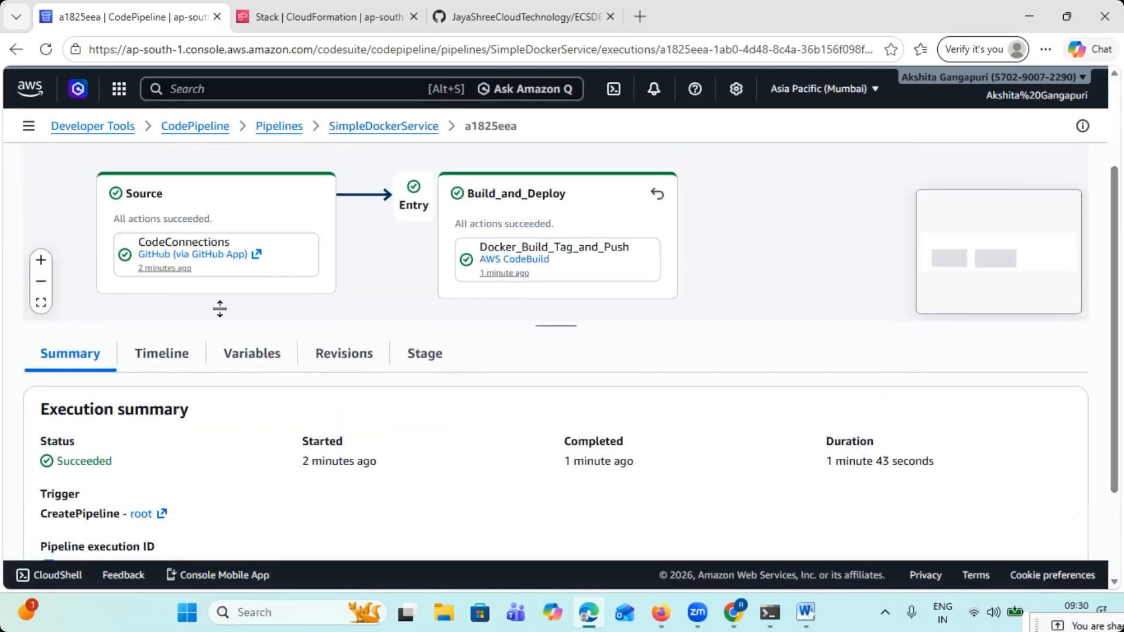
- Inspect the CodeConnections source action's input and output, and expand the pipeline execution details
left_click(165, 246)
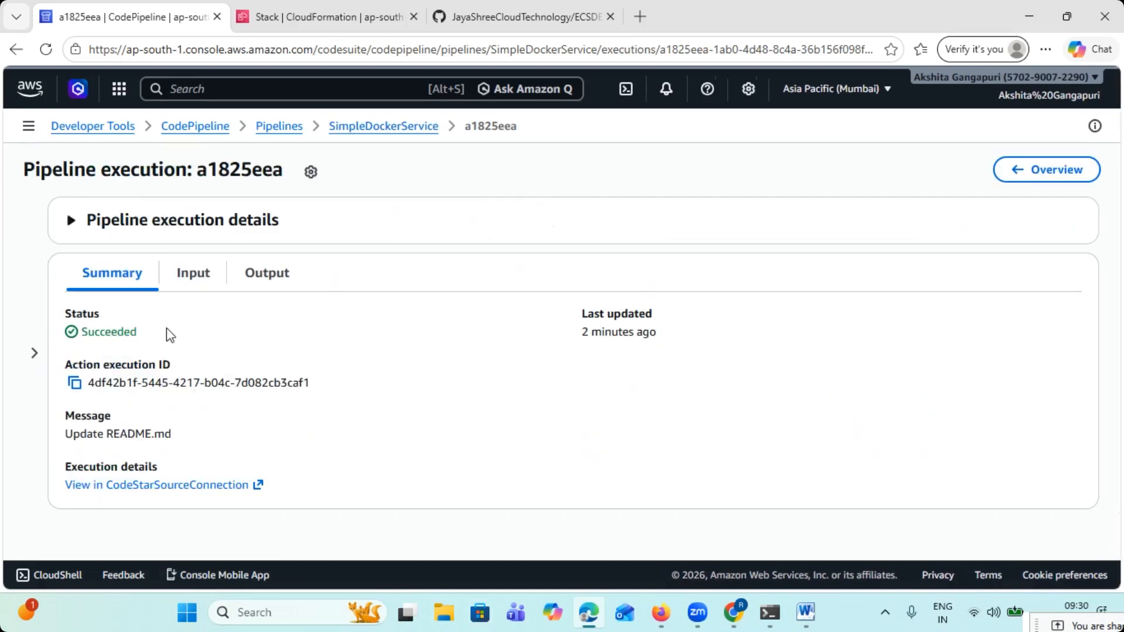
left_click(190, 275)
left_click(260, 276)
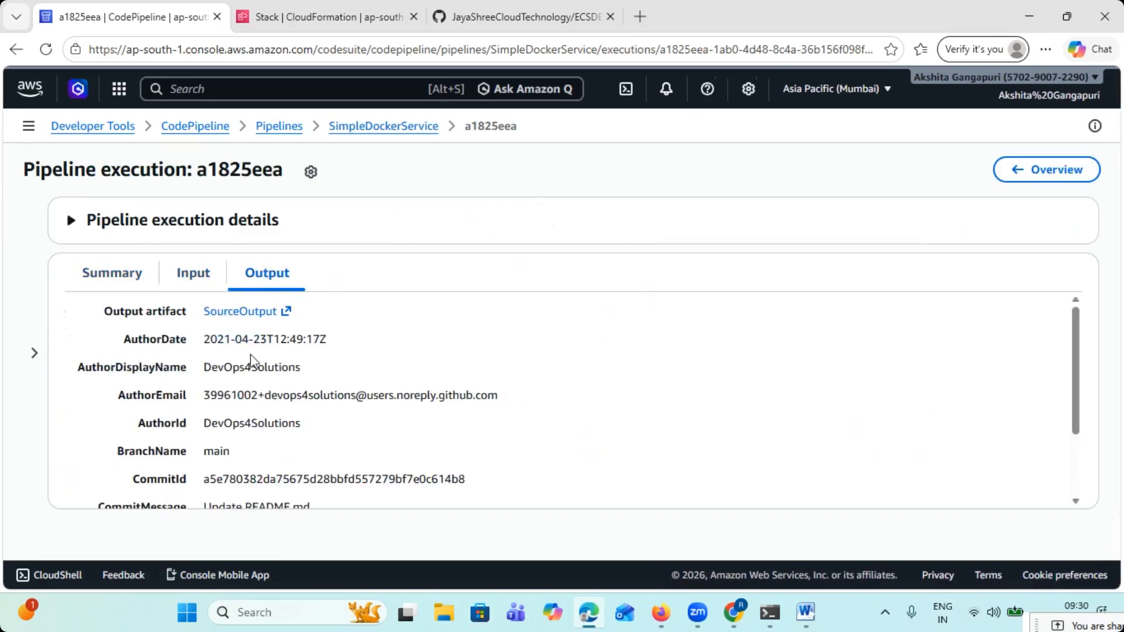
scroll(276, 398, "down", 3)
scroll(279, 404, "up", 3)
left_click(73, 220)
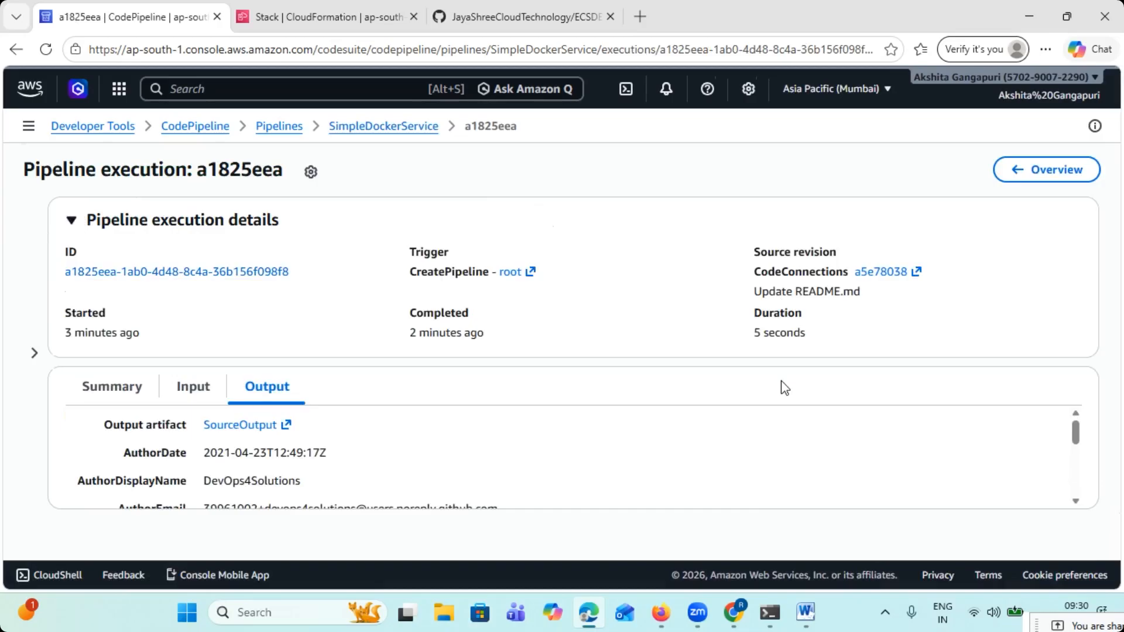
- Go back to the CodePipeline pipelines list and reopen the SimpleDockerService pipeline
left_click(262, 135)
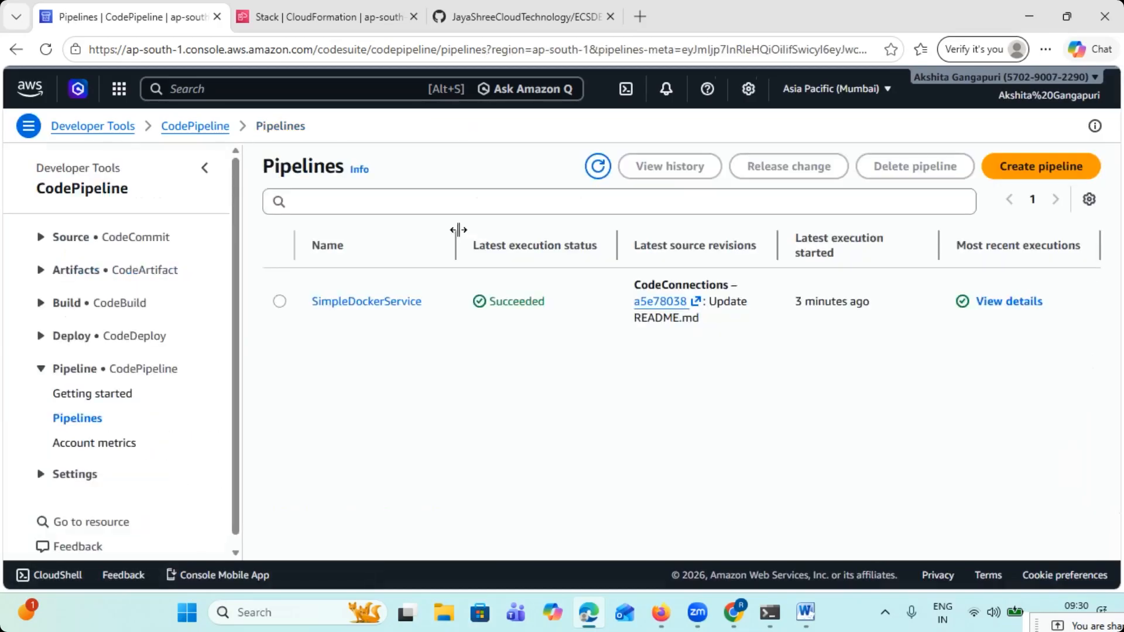
left_click(180, 134)
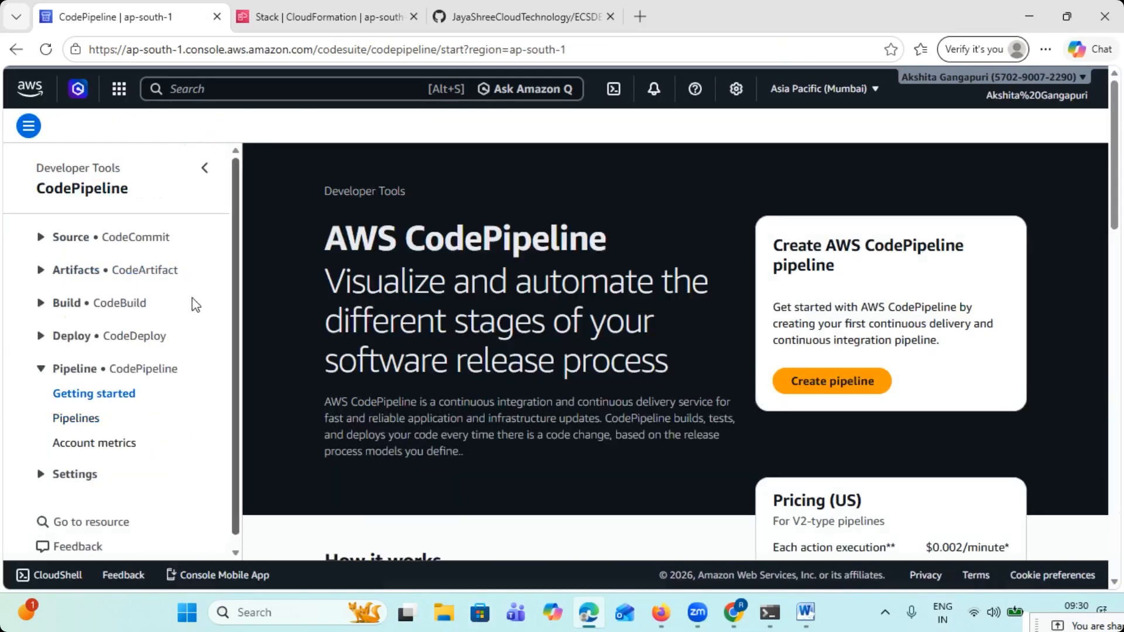
left_click(76, 422)
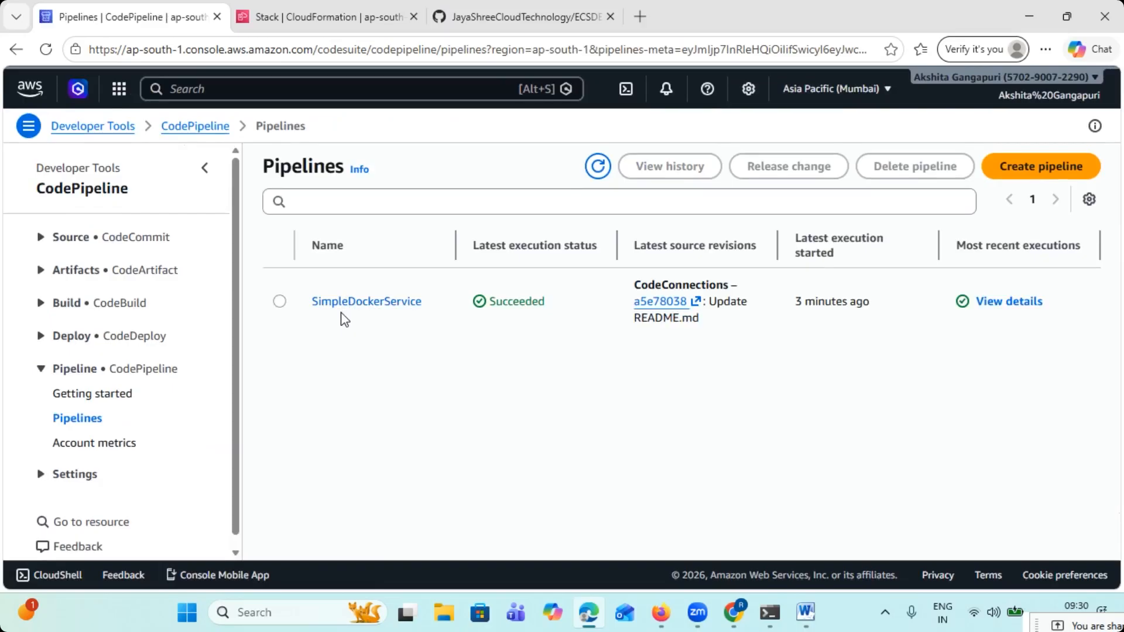
left_click(360, 302)
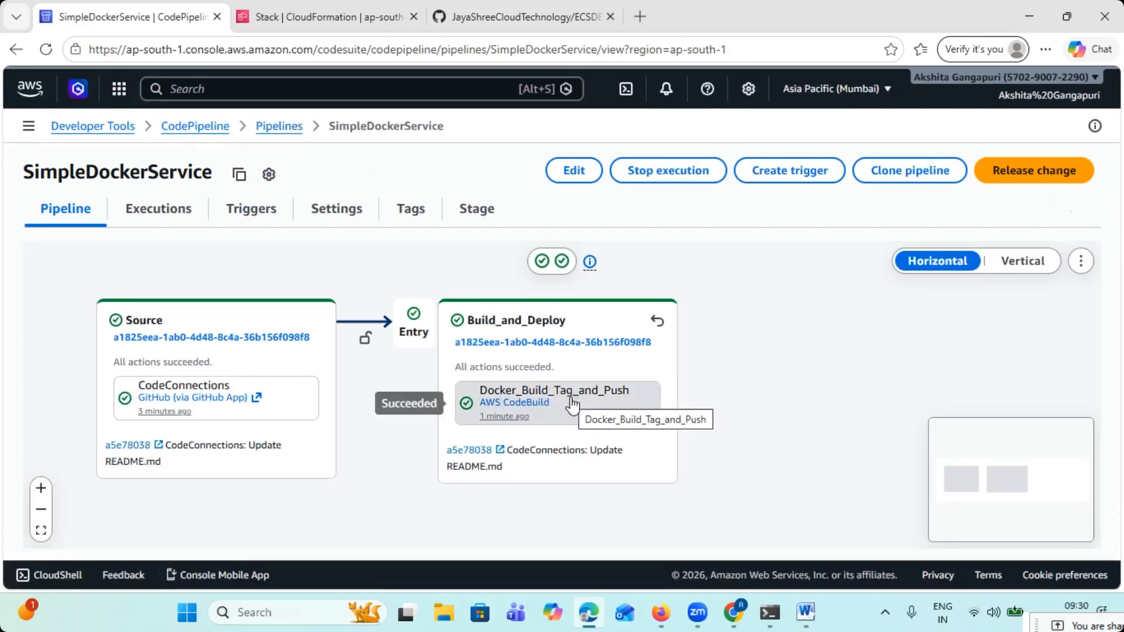
- Open the Docker_Build_Tag_and_Push action's build in CodeBuild and read through its build logs
left_click(531, 404)
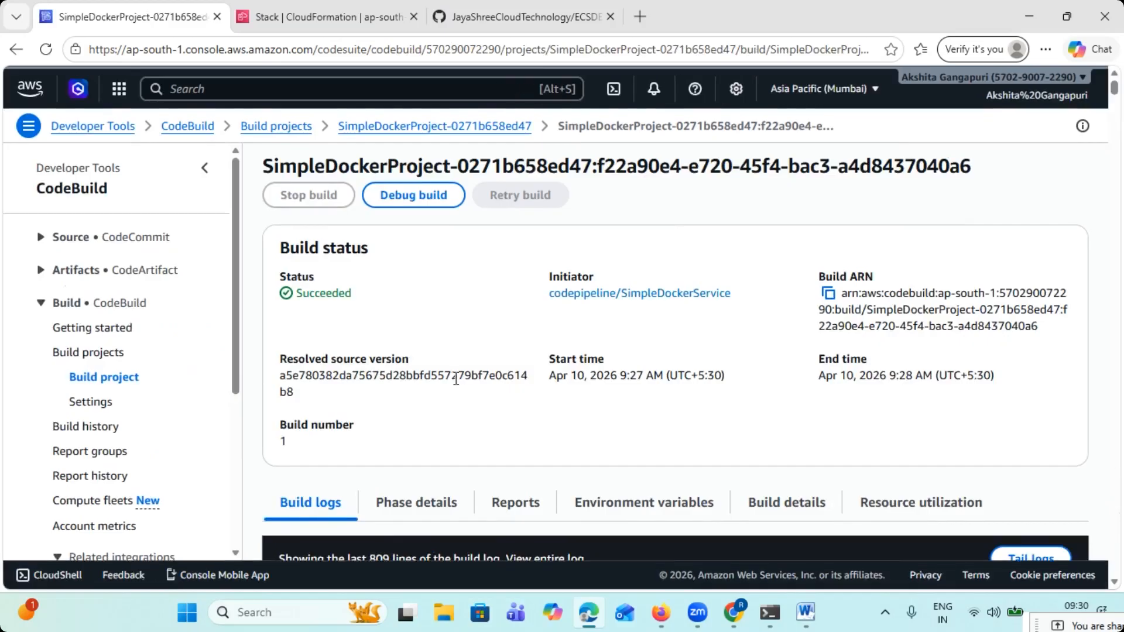
scroll(521, 384, "down", 3)
scroll(521, 384, "down", 3)
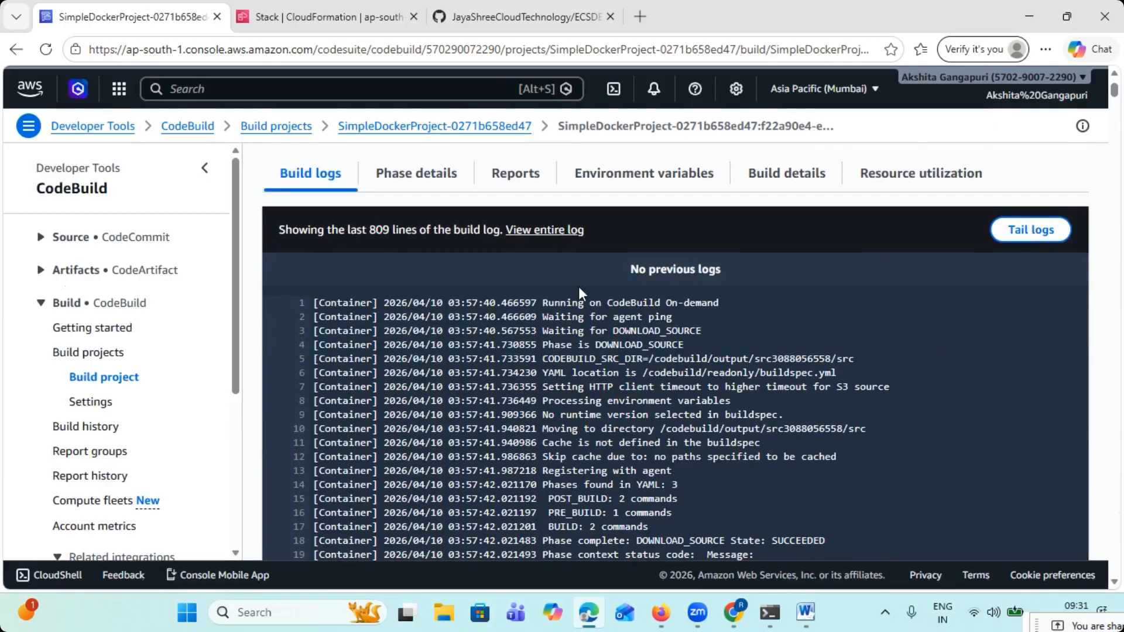
scroll(578, 286, "down", 12)
scroll(579, 288, "down", 1)
left_click_drag(413, 249, 485, 390)
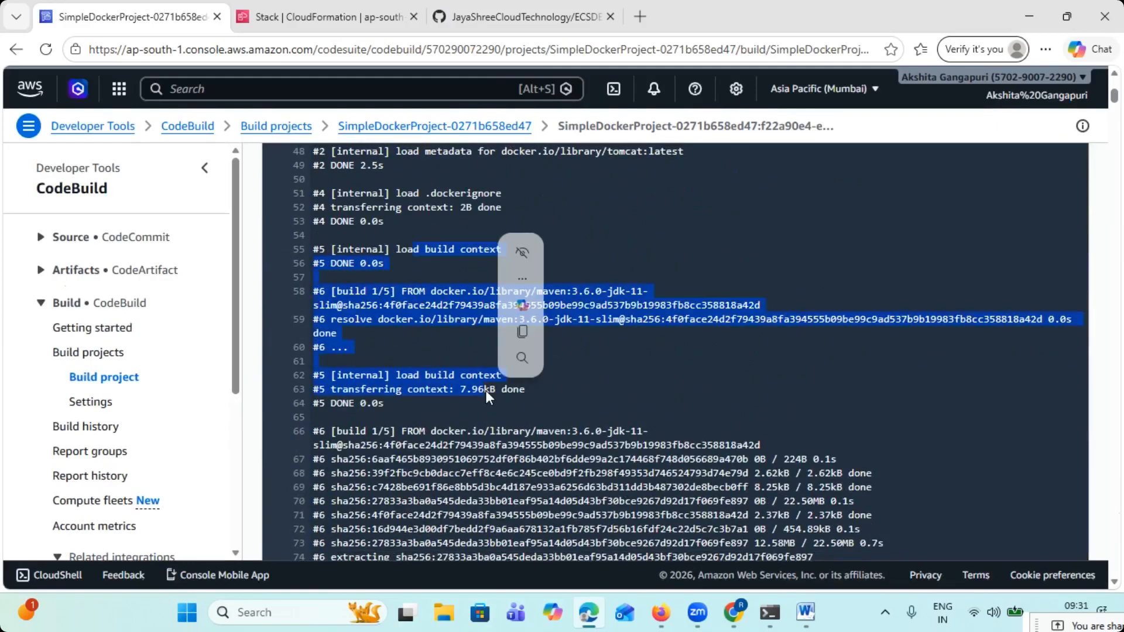
scroll(485, 390, "down", 20)
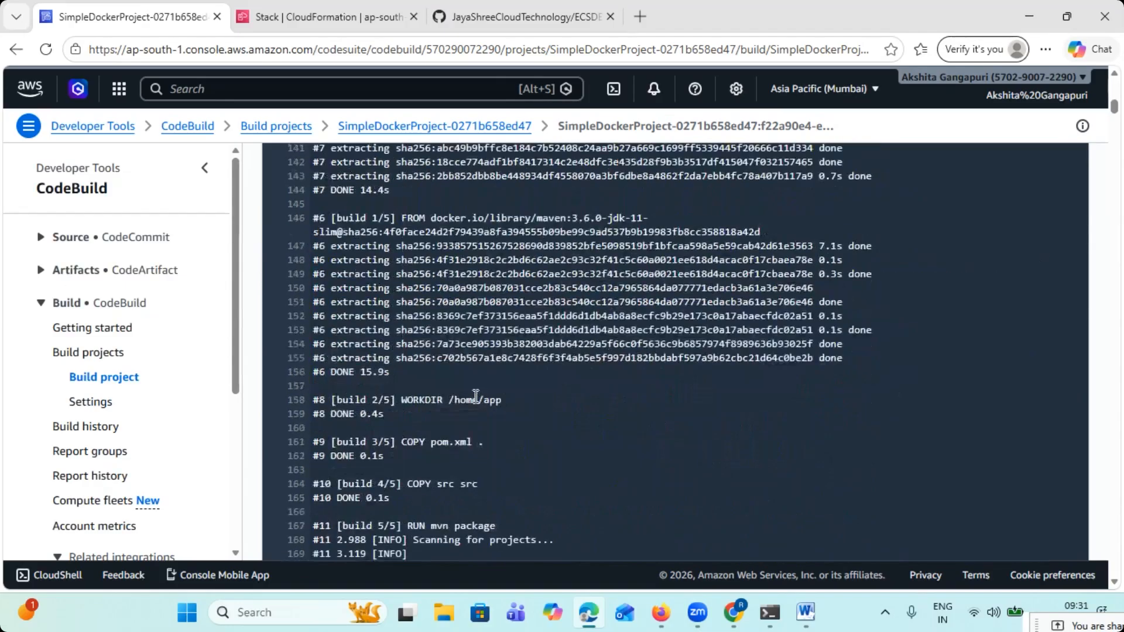
scroll(475, 396, "down", 20)
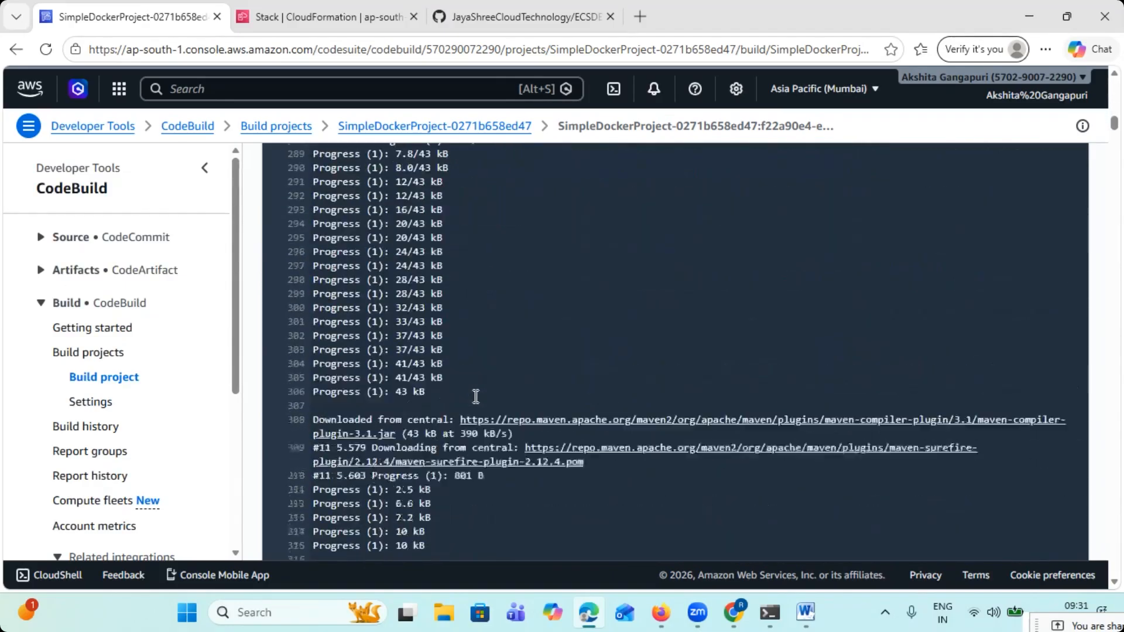
scroll(476, 396, "down", 10)
- From the CloudFormation page, search the console for ECR and open the simple-docker-service-0271b658ed47 private repository to check its images
left_click(310, 8)
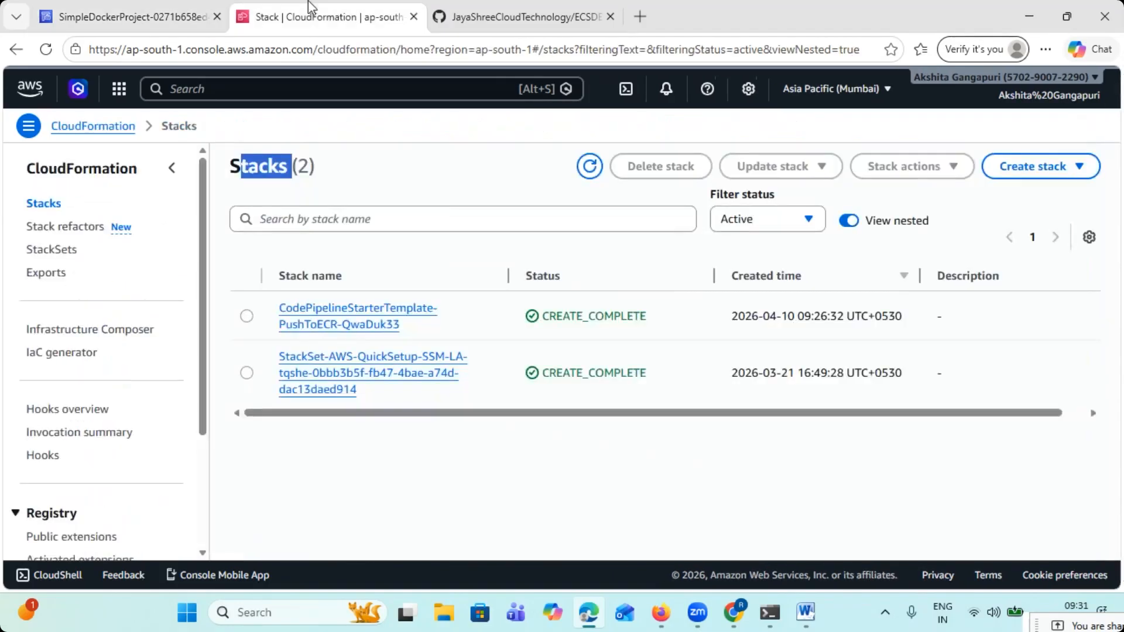
left_click(295, 89)
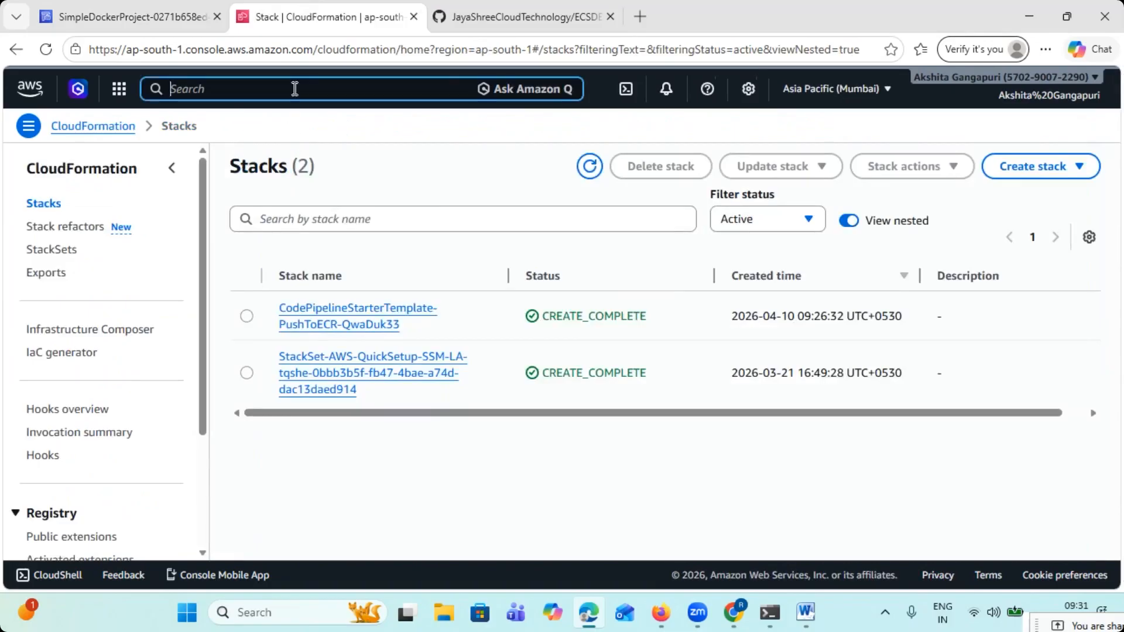
type("CE")
key("BackSpace")
key("BackSpace")
type("ECR")
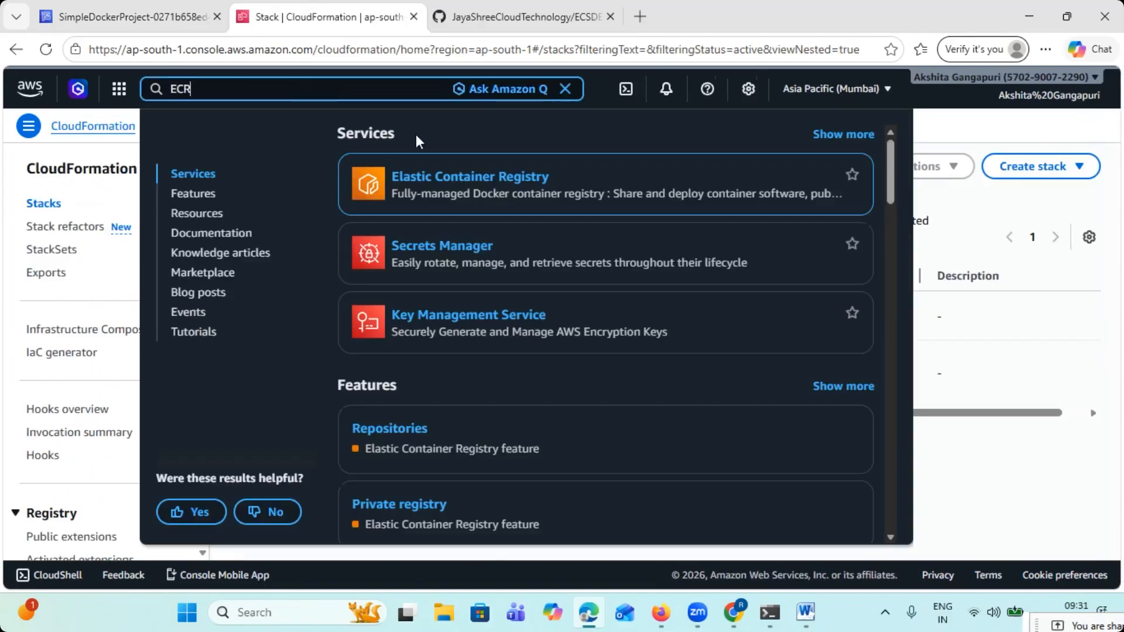
left_click(469, 175)
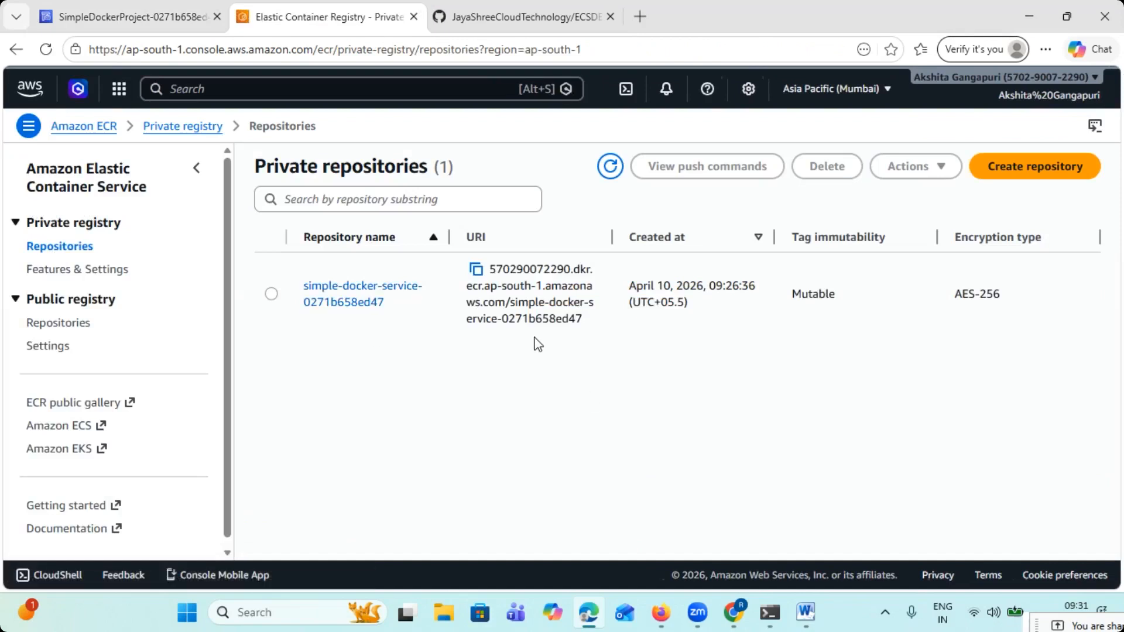
left_click_drag(448, 237, 510, 243)
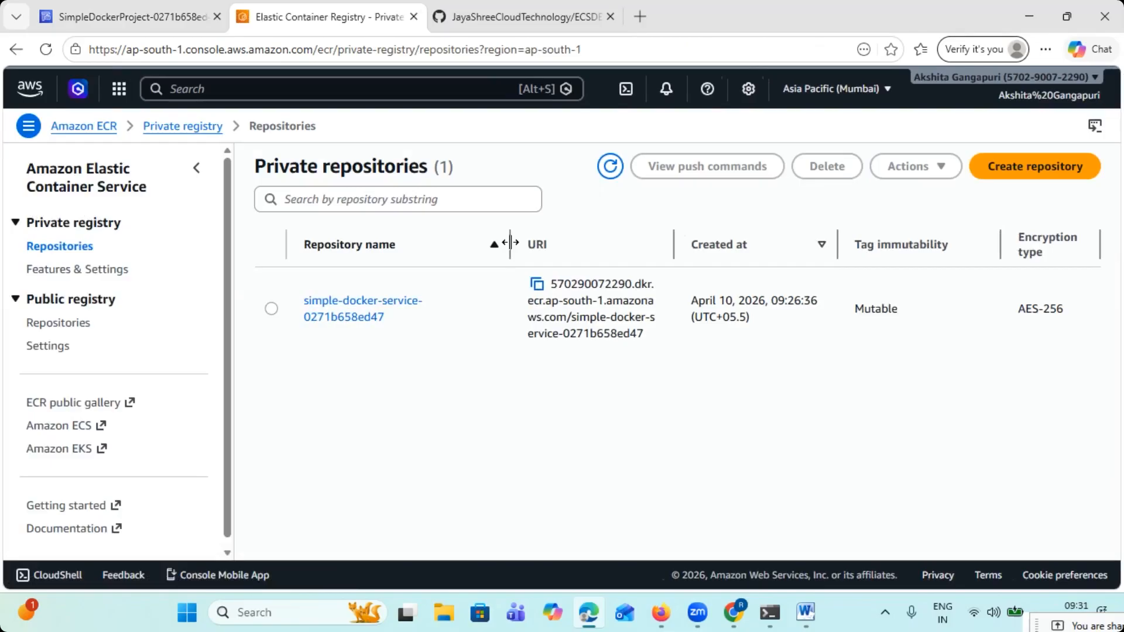
left_click(380, 310)
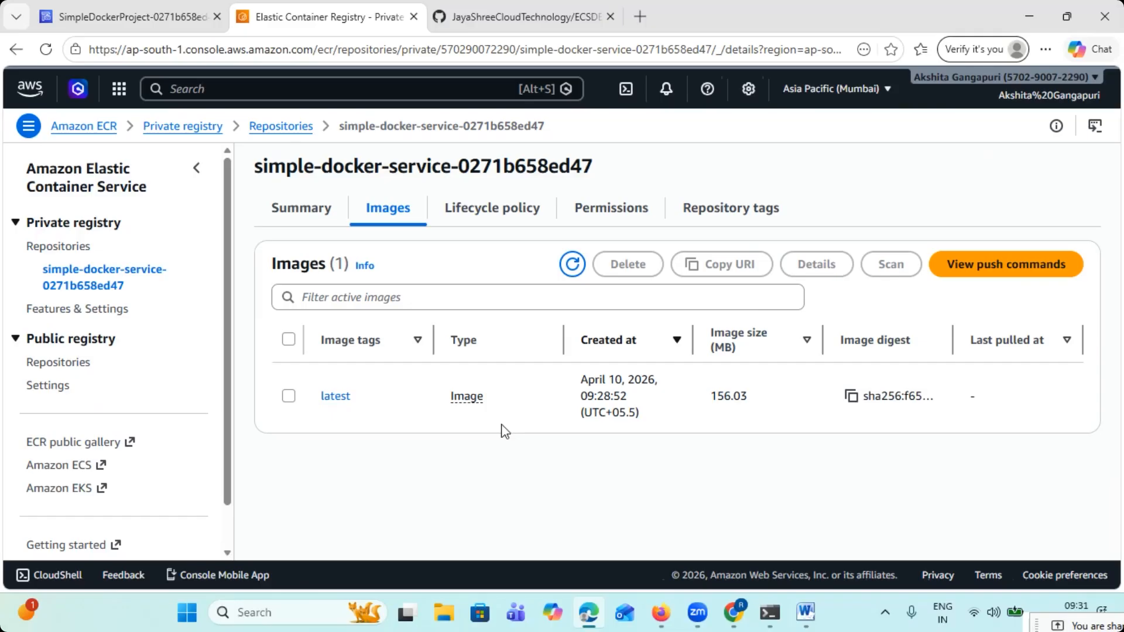
- Open Paint and handwrite "CI/CD" in black near the top of the blank canvas
left_click(288, 614)
type("ms")
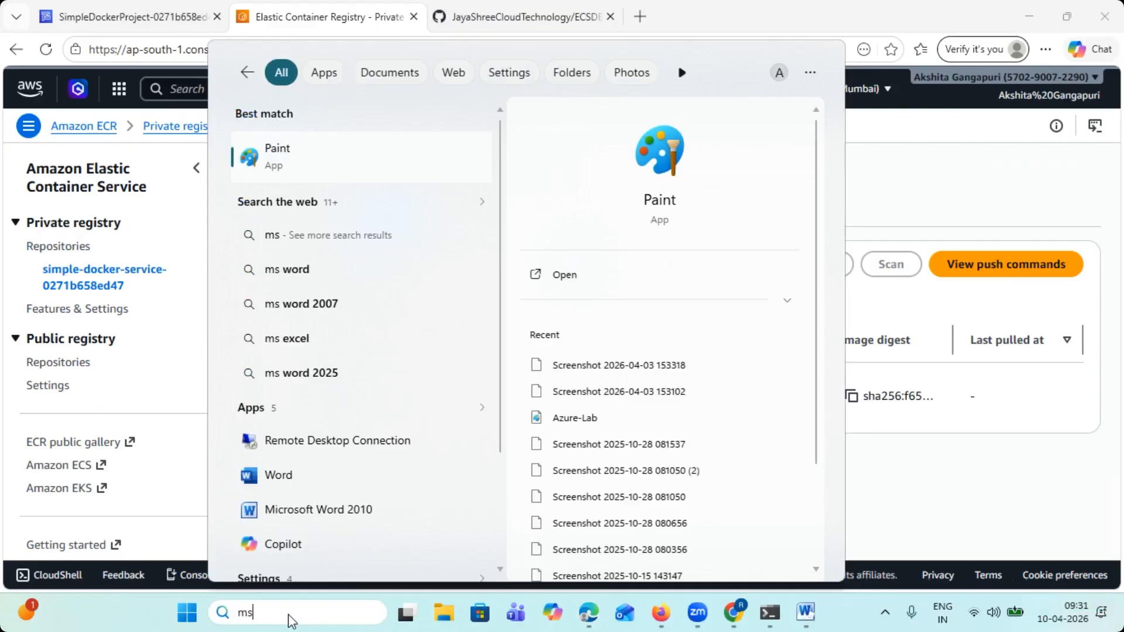
left_click(662, 202)
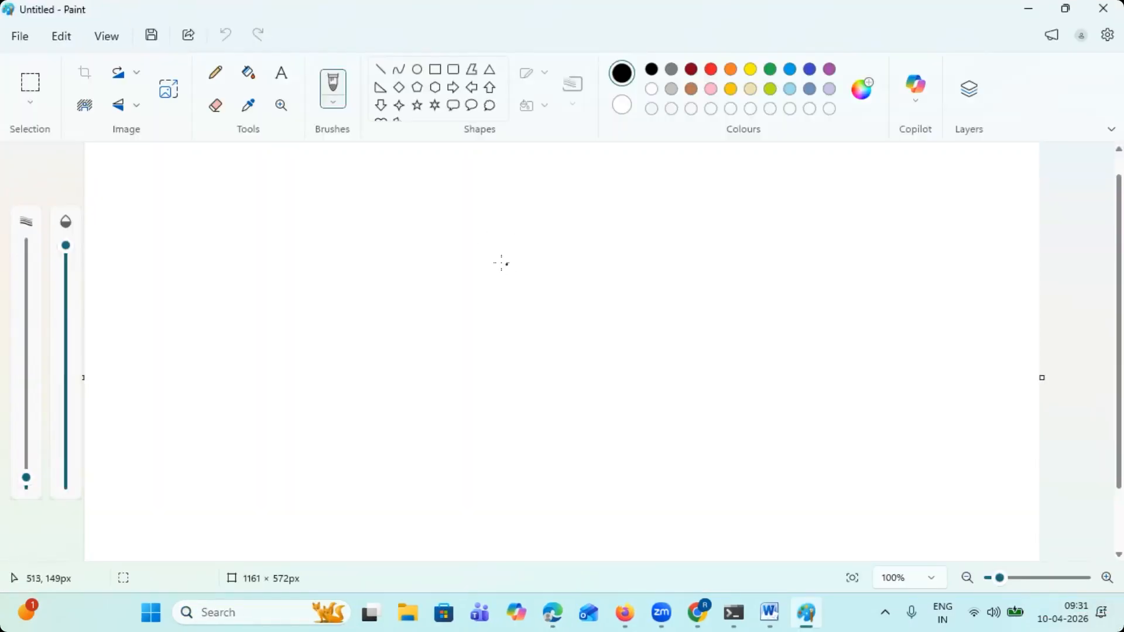
mouse_move(534, 189)
left_mouse_down()
mouse_move(534, 230)
mouse_move(573, 225)
left_mouse_up()
left_click_drag(603, 166, 620, 226)
left_click_drag(647, 172, 637, 206)
mouse_move(677, 169)
left_mouse_down()
mouse_move(683, 205)
mouse_move(711, 205)
left_mouse_up()
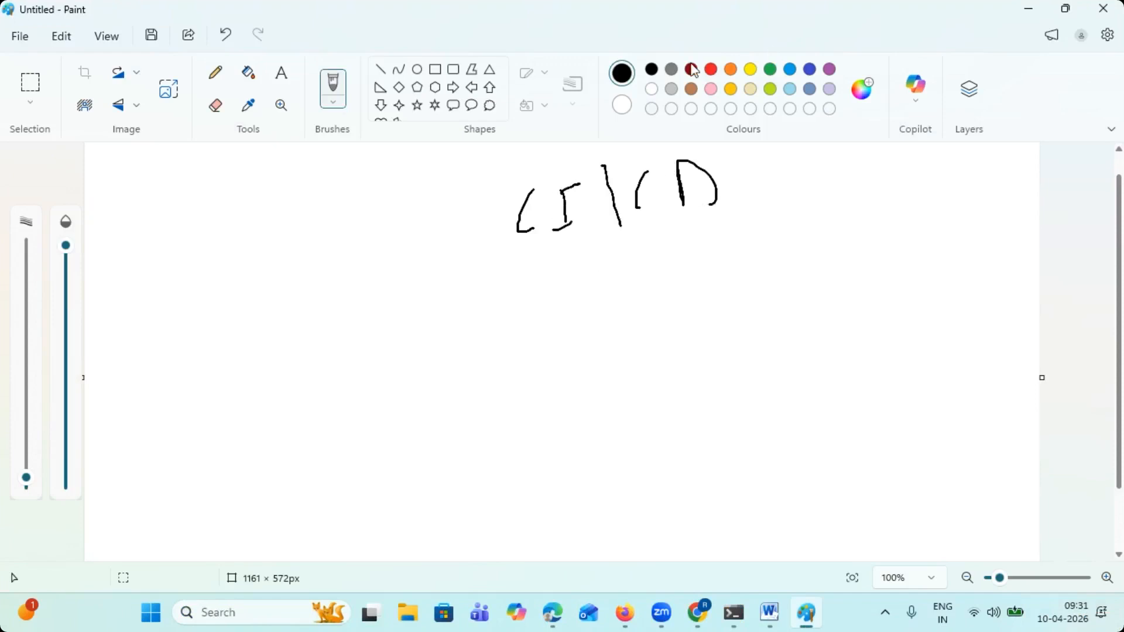
- Draw two red arrows branching down from CI/CD, labelling one branch "I" and "C.P" and the other "E"
left_click(711, 69)
left_click_drag(619, 265, 606, 296)
left_click_drag(625, 240, 691, 276)
left_click_drag(593, 280, 607, 298)
left_click(552, 345)
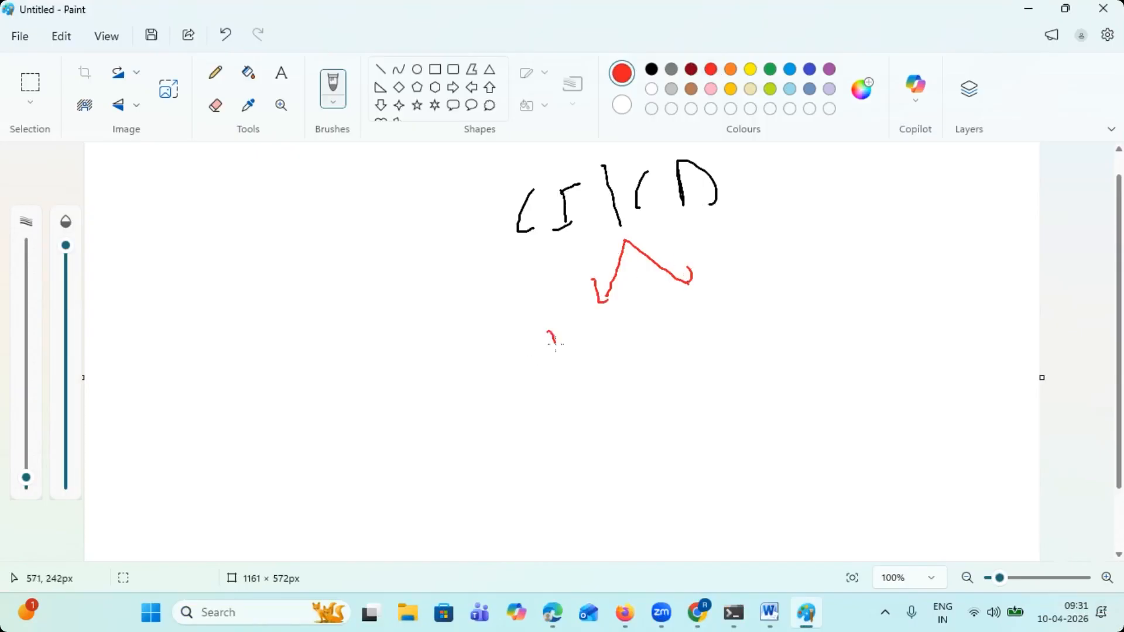
mouse_move(525, 385)
left_mouse_down()
mouse_move(547, 397)
mouse_move(580, 369)
left_mouse_up()
left_click_drag(721, 302, 729, 267)
- Handwrite "Jenkins" and "Github-Actions" in red beside the "E" branch
mouse_move(762, 311)
left_mouse_down()
mouse_move(775, 349)
mouse_move(834, 333)
left_mouse_up()
left_click_drag(835, 285, 838, 319)
mouse_move(853, 291)
left_mouse_down()
mouse_move(846, 306)
mouse_move(858, 313)
left_mouse_up()
left_click_drag(873, 290, 901, 299)
left_click_drag(914, 251, 917, 295)
mouse_move(832, 347)
left_mouse_down()
mouse_move(849, 364)
mouse_move(874, 365)
left_mouse_up()
mouse_move(885, 322)
left_mouse_down()
mouse_move(906, 365)
mouse_move(927, 326)
mouse_move(942, 347)
mouse_move(961, 319)
left_mouse_up()
left_click_drag(968, 322, 984, 319)
left_click_drag(999, 273, 1013, 296)
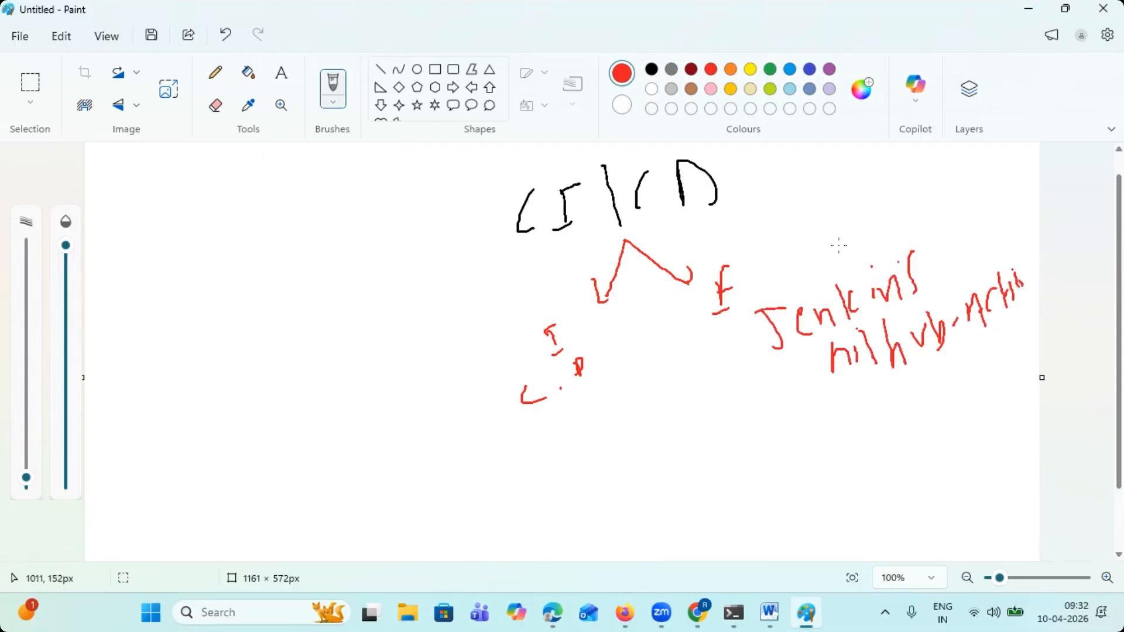
- Tick the Jenkins and Github-Actions notes, circle CI/CD, and underline C.P, Jenkins and Github-Actions in red
mouse_move(950, 252)
left_mouse_down()
mouse_move(966, 230)
mouse_move(1008, 262)
left_mouse_up()
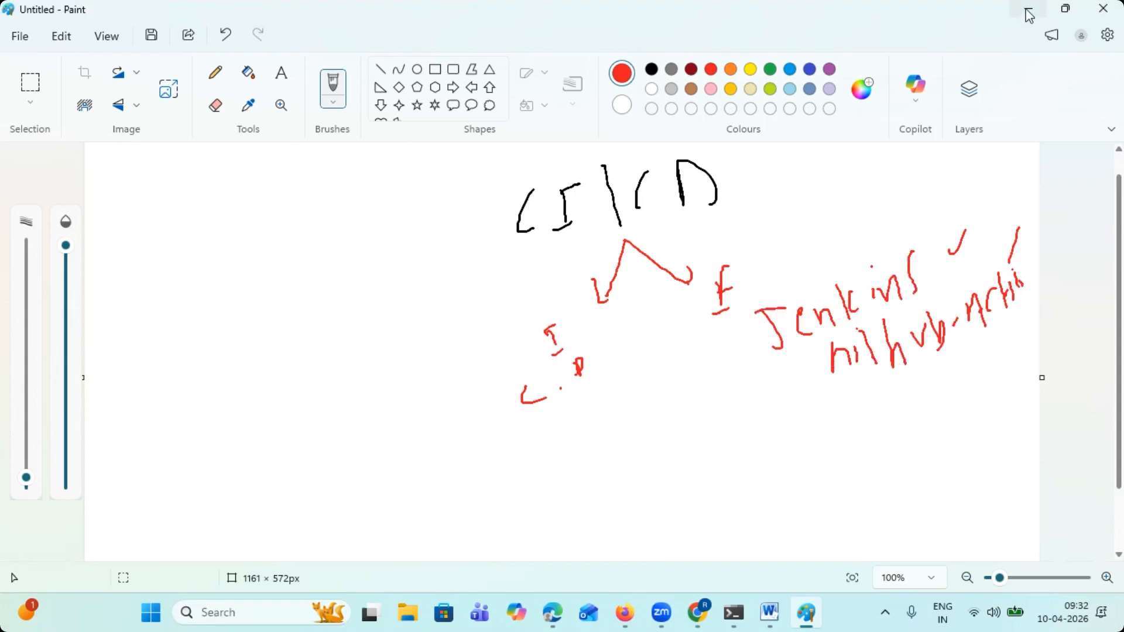
mouse_move(525, 173)
left_mouse_down()
mouse_move(478, 220)
mouse_move(771, 196)
mouse_move(572, 160)
left_mouse_up()
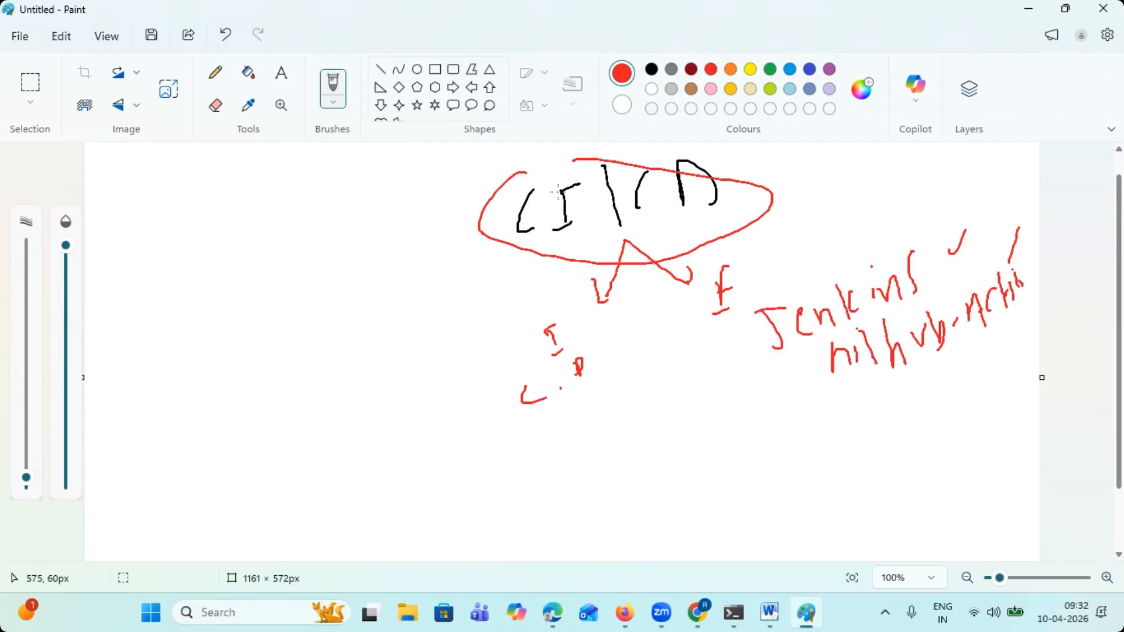
left_click_drag(593, 372, 550, 410)
left_click_drag(923, 300, 823, 336)
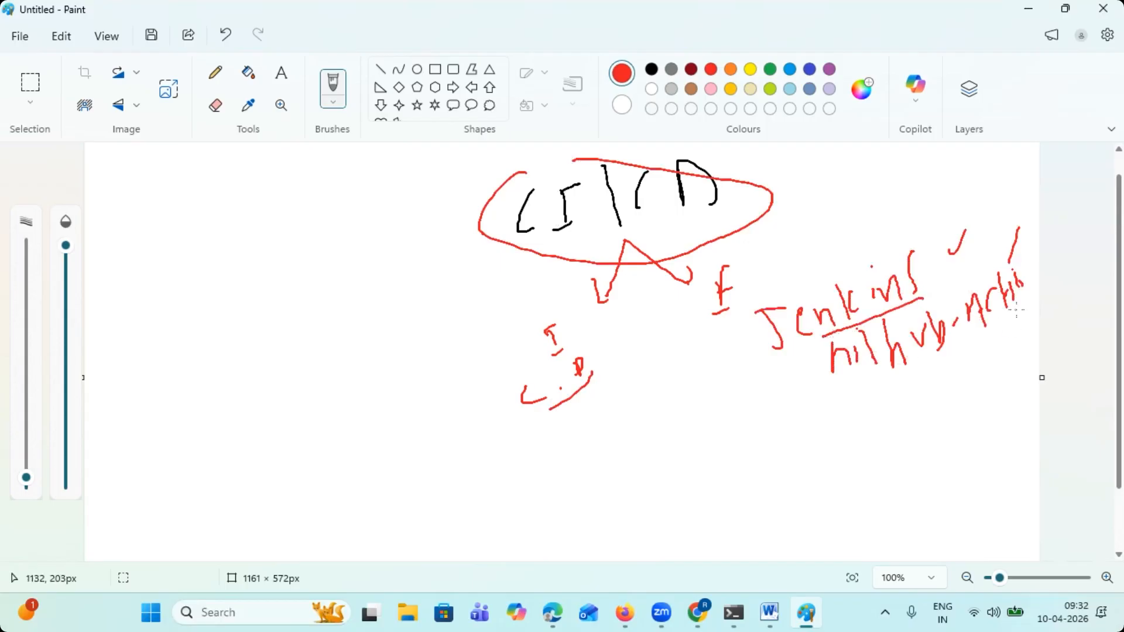
left_click_drag(1018, 307, 879, 373)
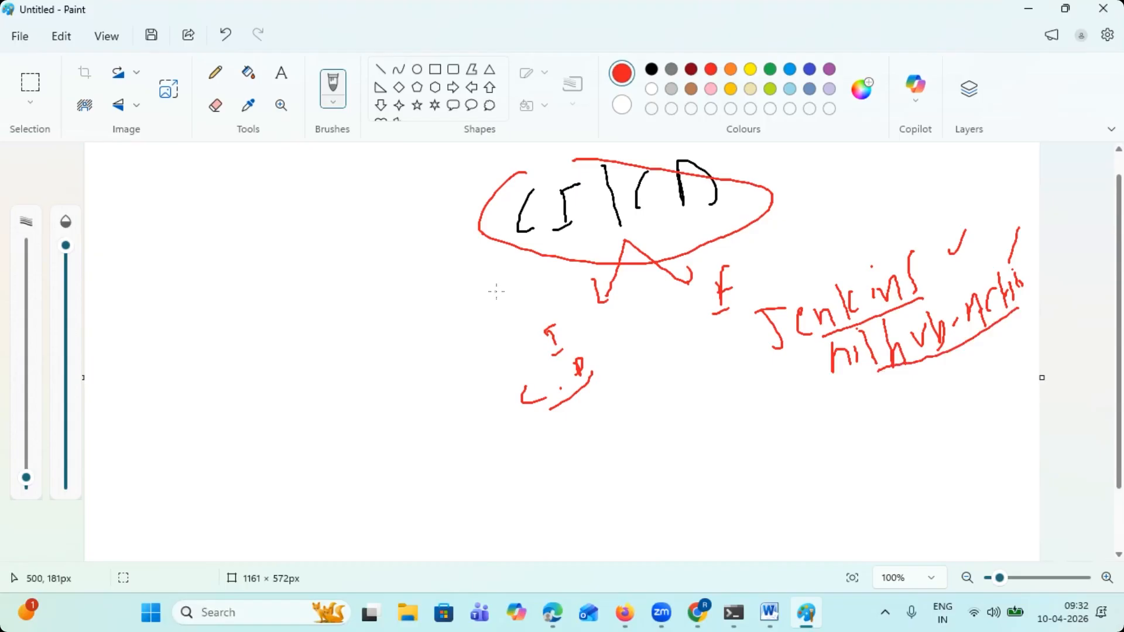
- Sketch a circled GitHub source linked to a box divided into B, T and D, with arrows from C.P, Jenkins and Github-Actions to the box
scroll(494, 293, "down", 2)
mouse_move(220, 285)
left_mouse_down()
mouse_move(263, 351)
mouse_move(253, 287)
mouse_move(218, 331)
mouse_move(257, 325)
mouse_move(513, 394)
mouse_move(557, 378)
mouse_move(567, 410)
left_mouse_up()
mouse_move(574, 364)
left_mouse_down()
mouse_move(578, 412)
mouse_move(594, 412)
left_mouse_up()
left_click_drag(611, 353, 621, 397)
left_click_drag(631, 369, 642, 391)
mouse_move(663, 341)
left_mouse_down()
mouse_move(682, 420)
mouse_move(509, 391)
mouse_move(709, 325)
left_mouse_up()
left_click_drag(561, 316, 580, 352)
mouse_move(783, 262)
left_mouse_down()
mouse_move(652, 323)
mouse_move(638, 344)
left_mouse_up()
mouse_move(822, 288)
left_mouse_down()
mouse_move(692, 386)
mouse_move(701, 403)
left_mouse_up()
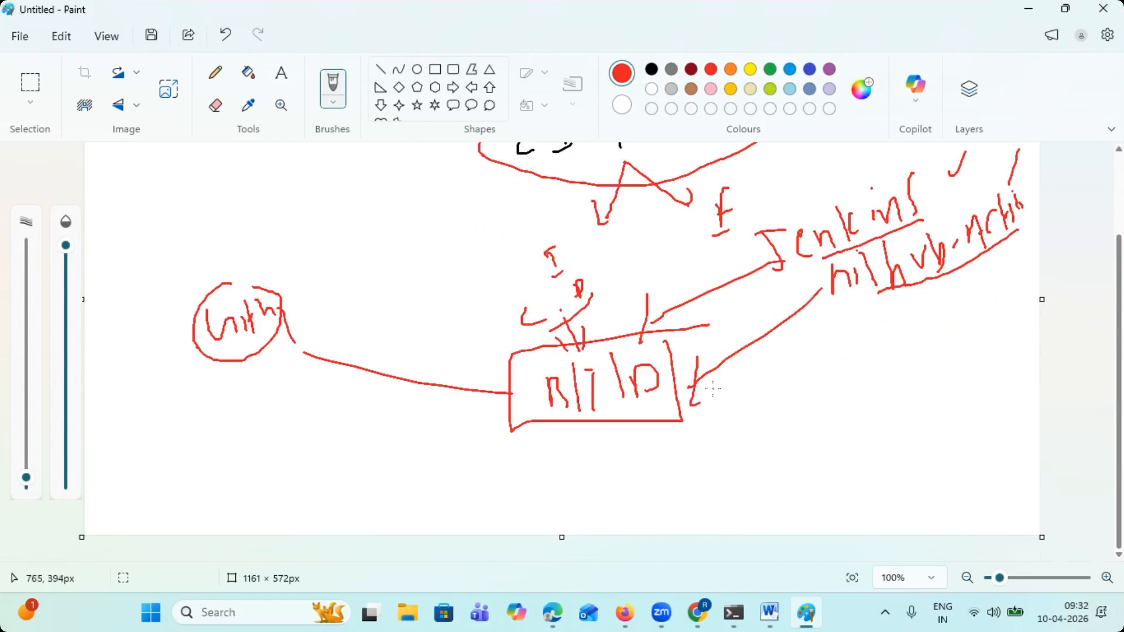
- Add green ticks above the B, T and D stages and a green underline below the box, and minimize Paint
left_click(770, 69)
mouse_move(537, 363)
left_mouse_down()
mouse_move(556, 331)
mouse_move(619, 315)
mouse_move(679, 329)
left_mouse_up()
left_click_drag(585, 459, 698, 444)
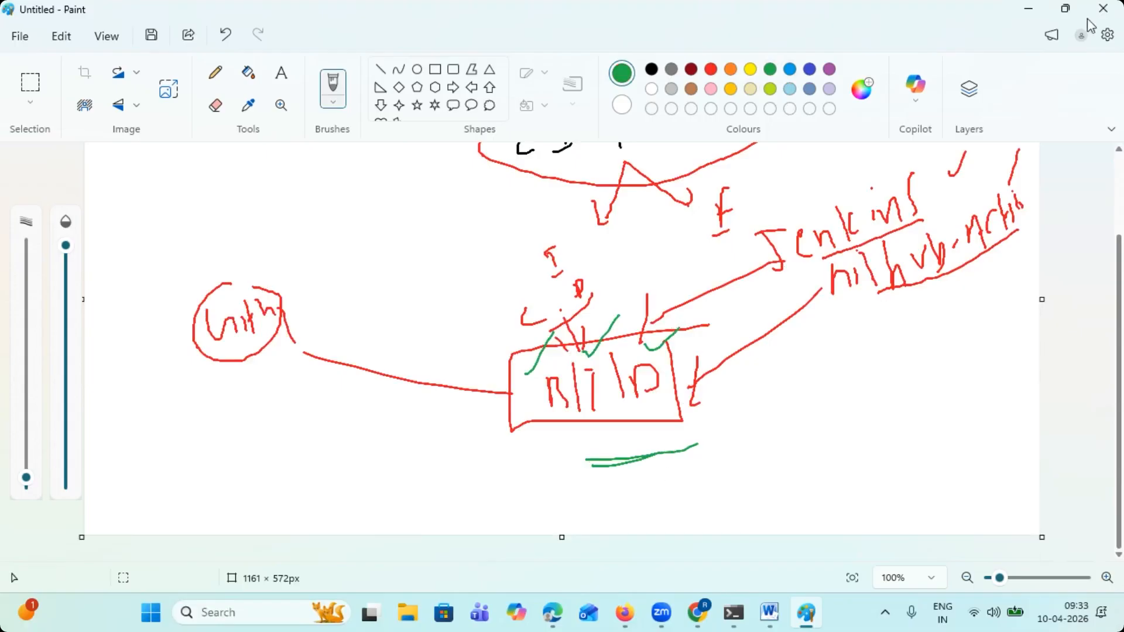
left_click(1029, 9)
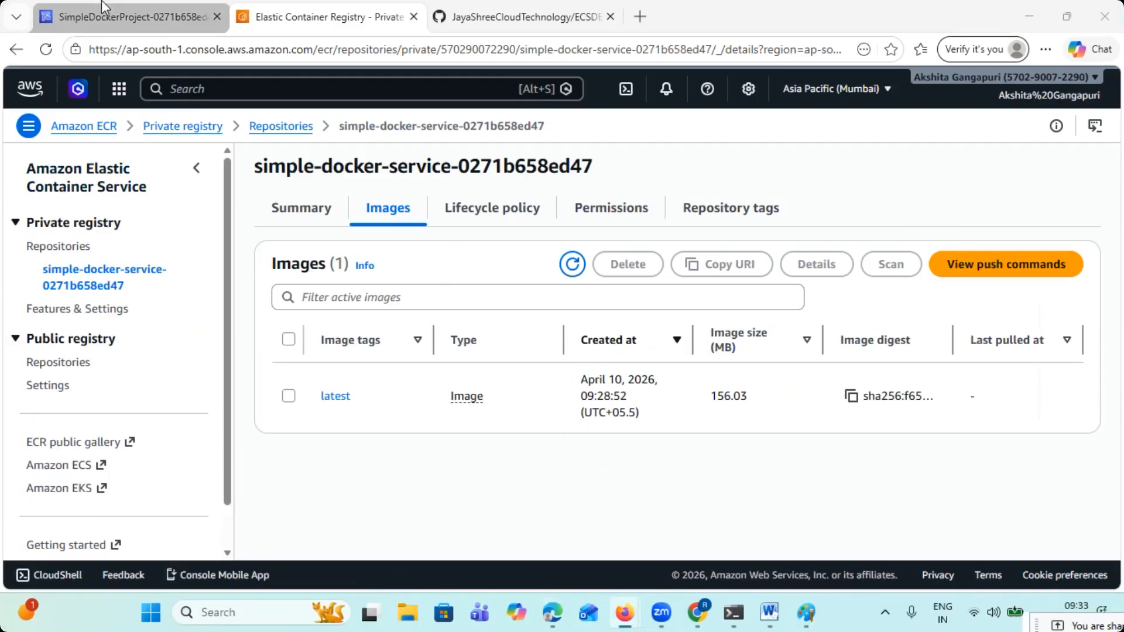
- From the CodeBuild page, search the console for CodePipeline and open its pipelines list
left_click(117, 17)
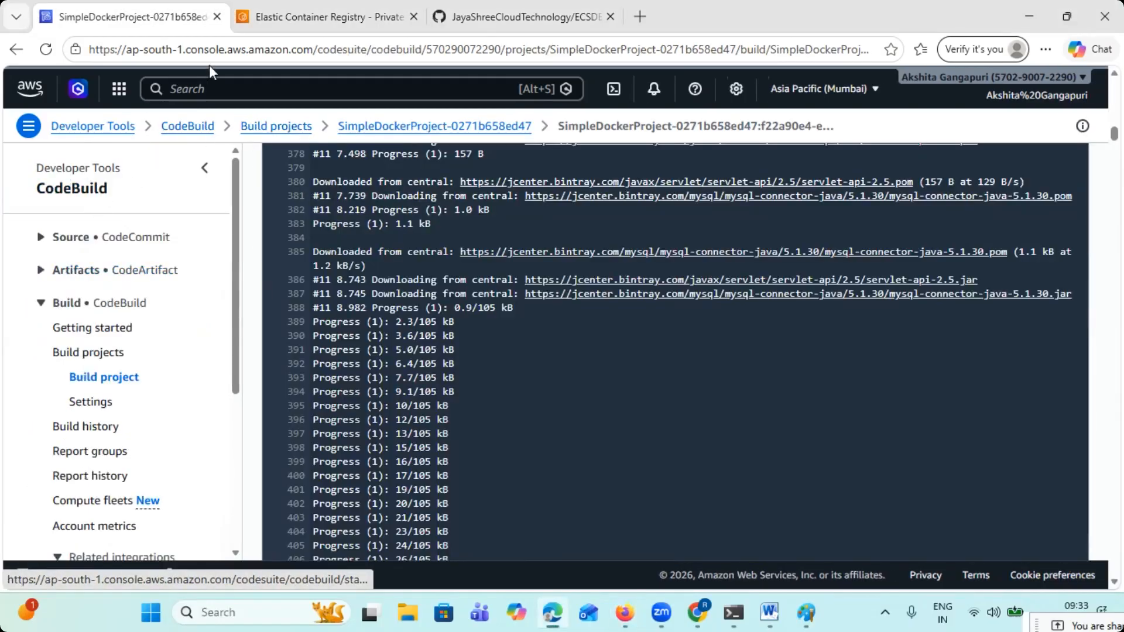
left_click(203, 92)
type("cod")
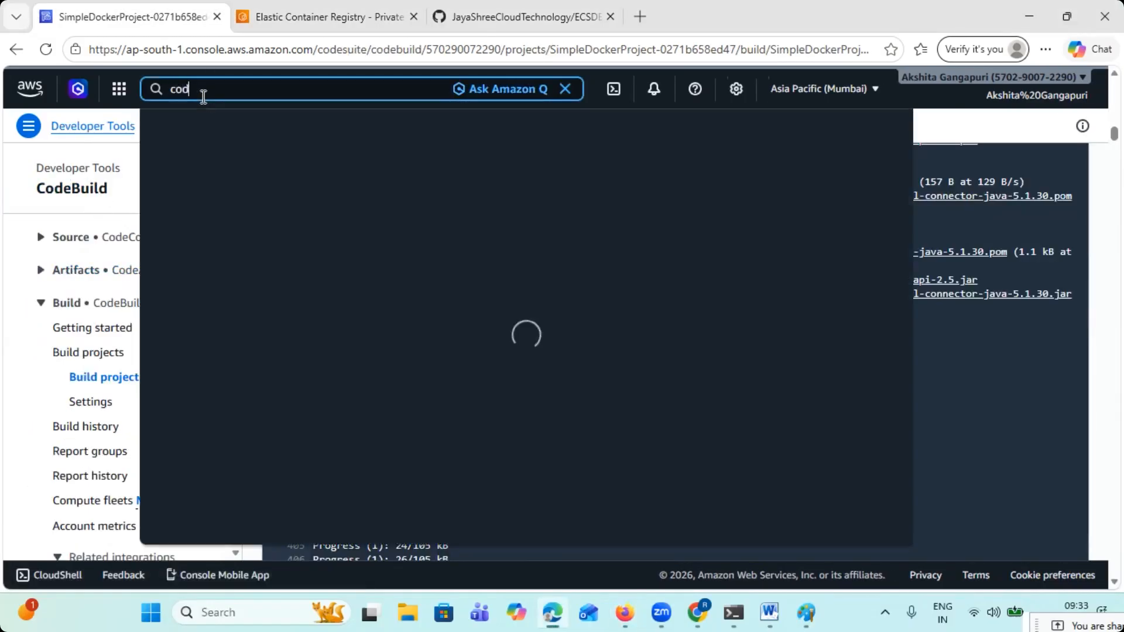
type("epipe")
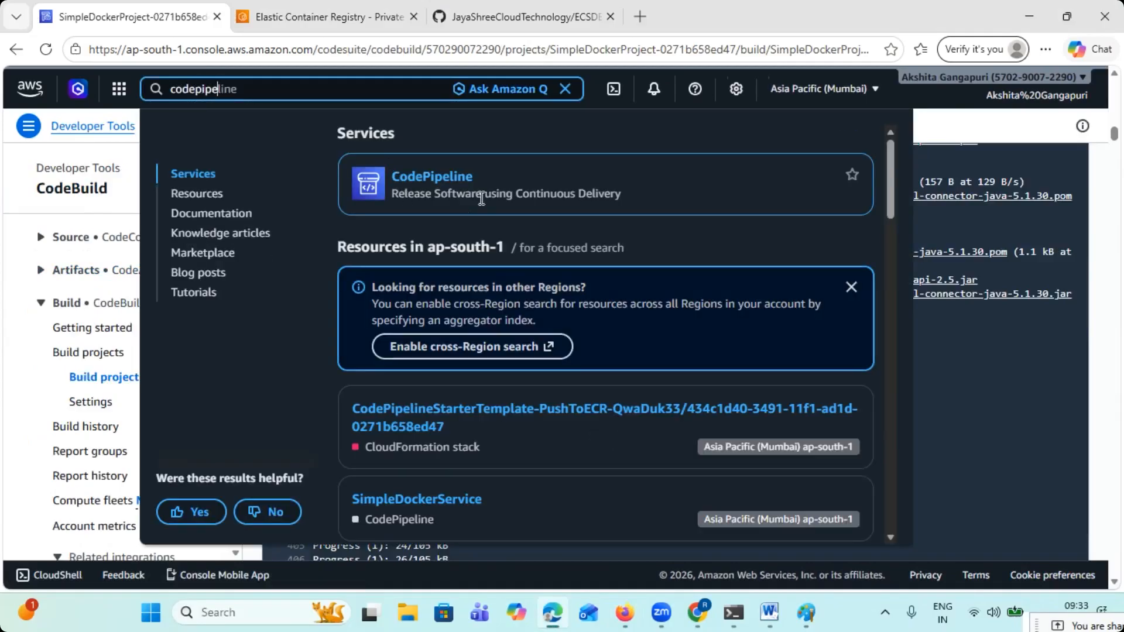
left_click(409, 182)
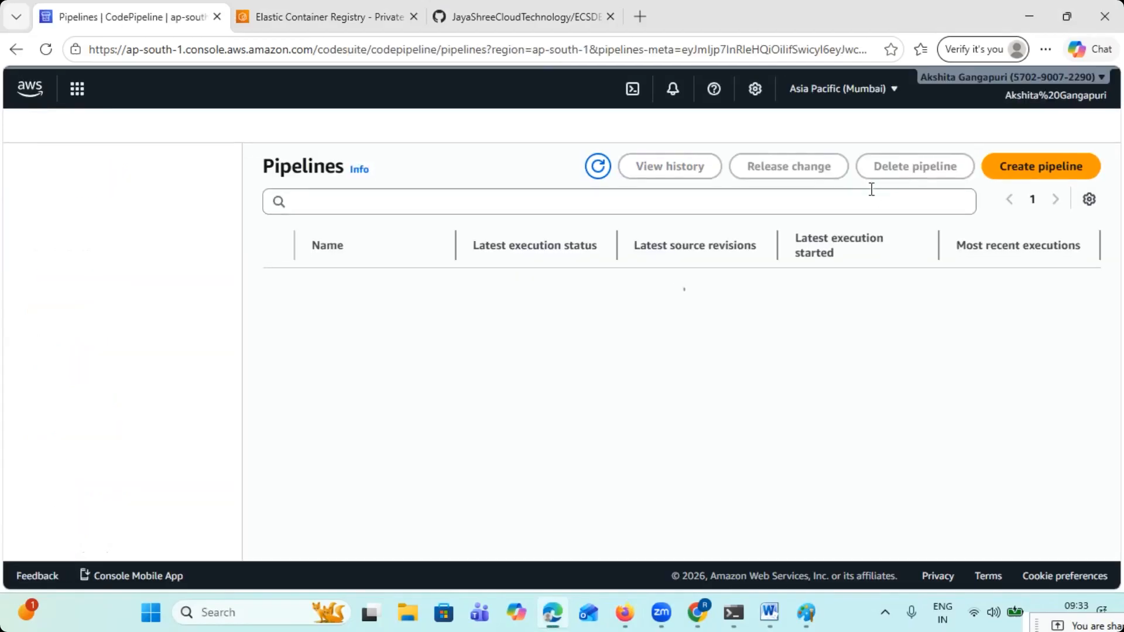
- Open the Connections page in the Developer Tools settings to see the existing GitHub connection
scroll(141, 264, "down", 1)
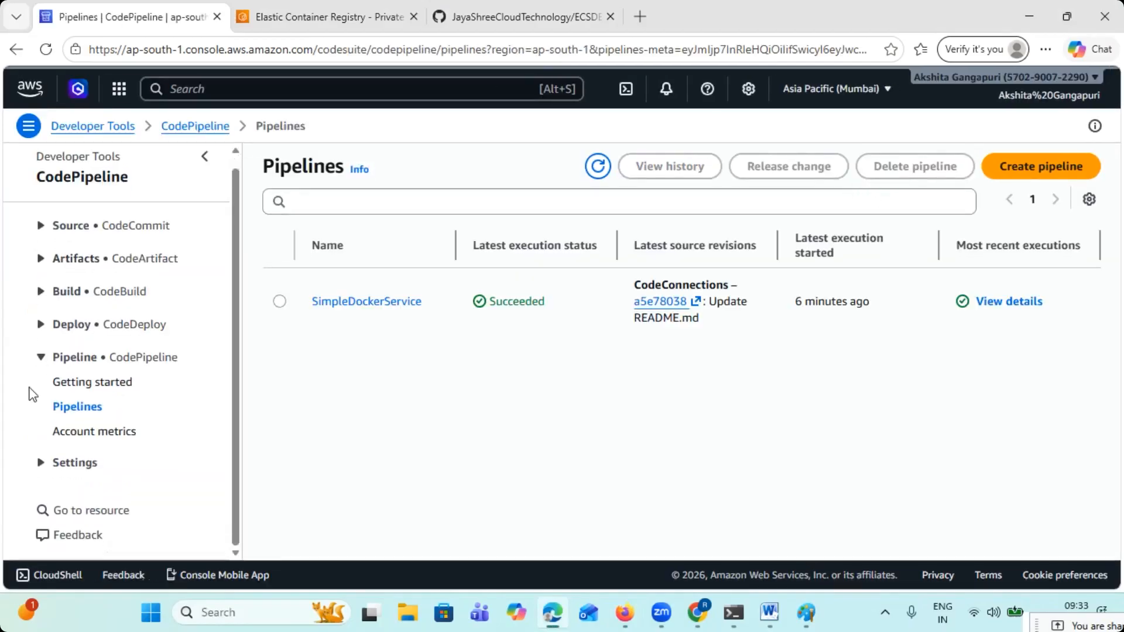
left_click(41, 359)
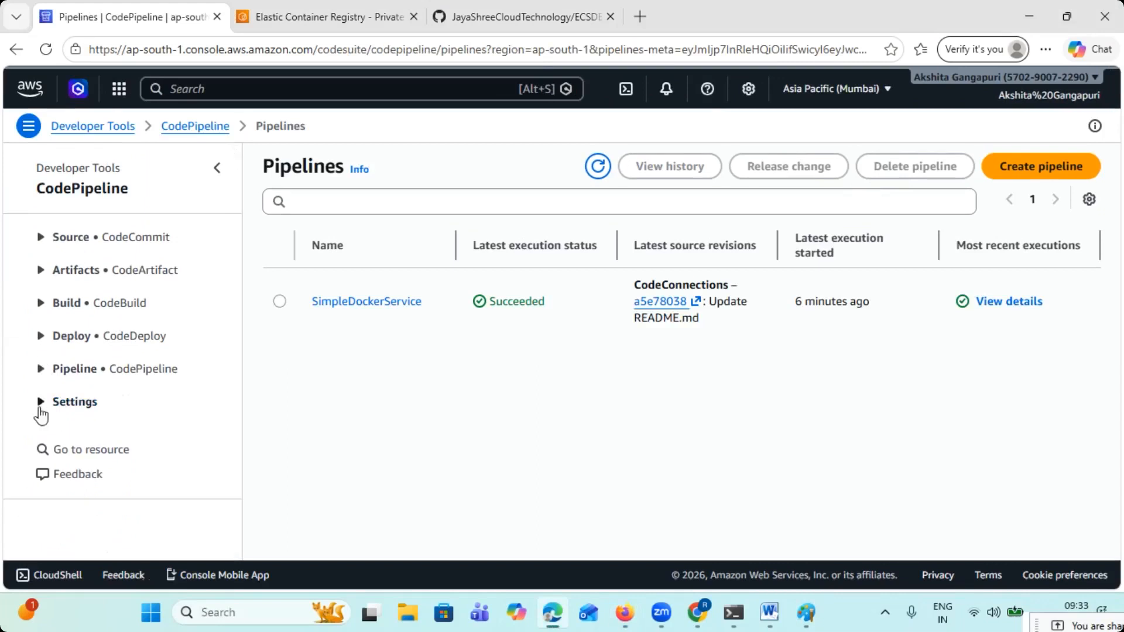
left_click(40, 404)
left_click(105, 455)
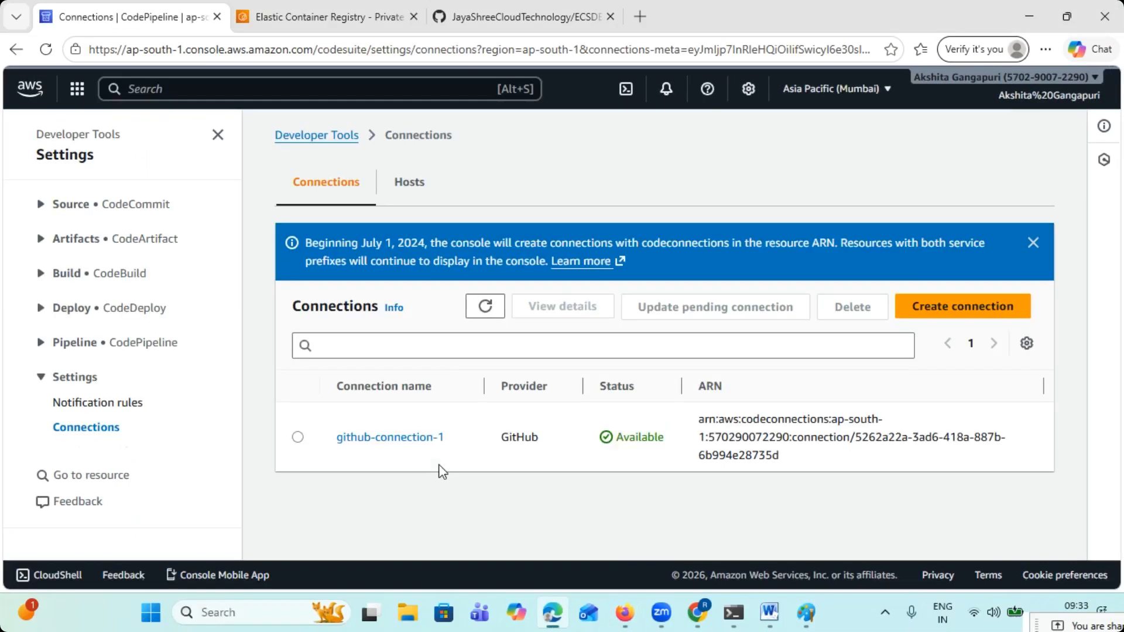
- Dismiss the notice on the Connections page and start a new connection with GitHub as the provider
left_click(1034, 244)
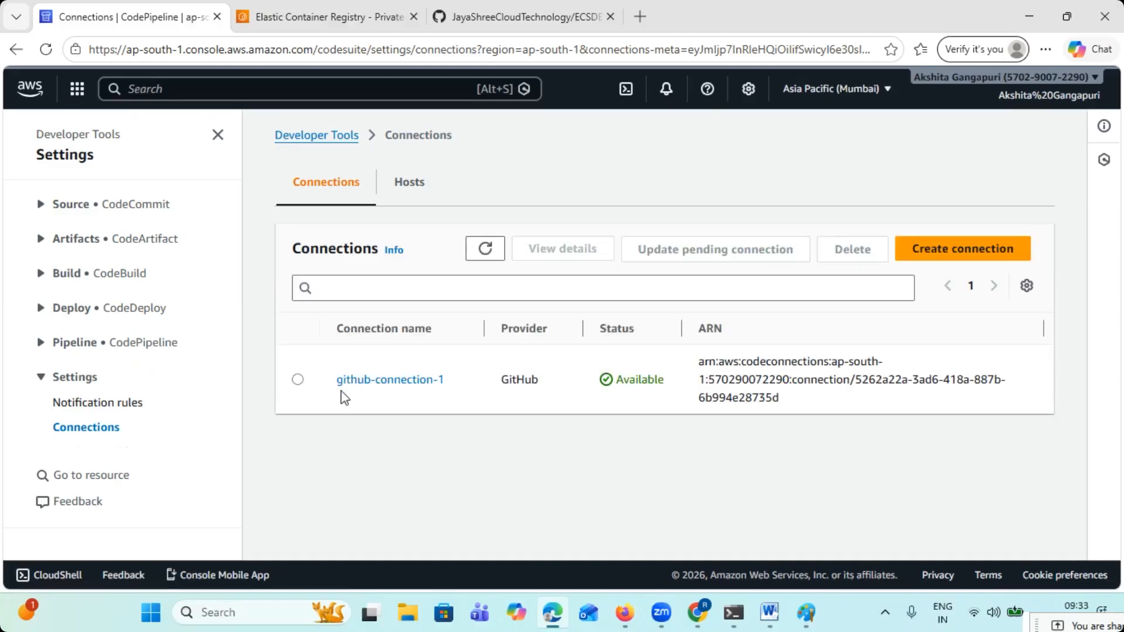
left_click(1011, 247)
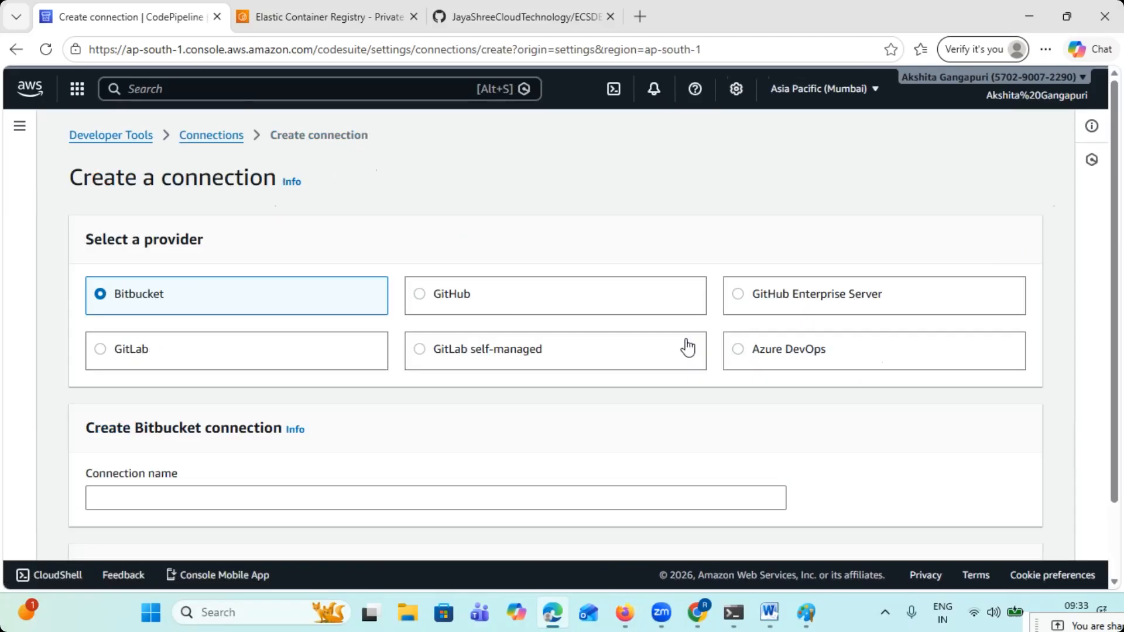
left_click(508, 296)
- Look through the ECSDEPLOYMENT repository's files and README on GitHub
left_click(509, 8)
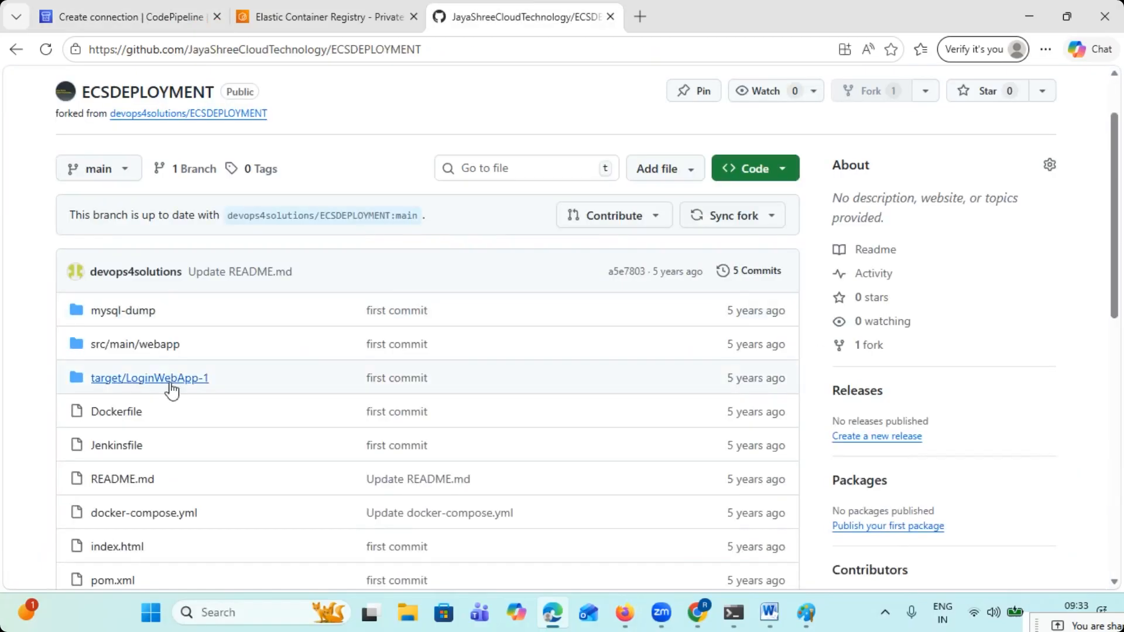
scroll(206, 384, "down", 3)
scroll(309, 402, "down", 2)
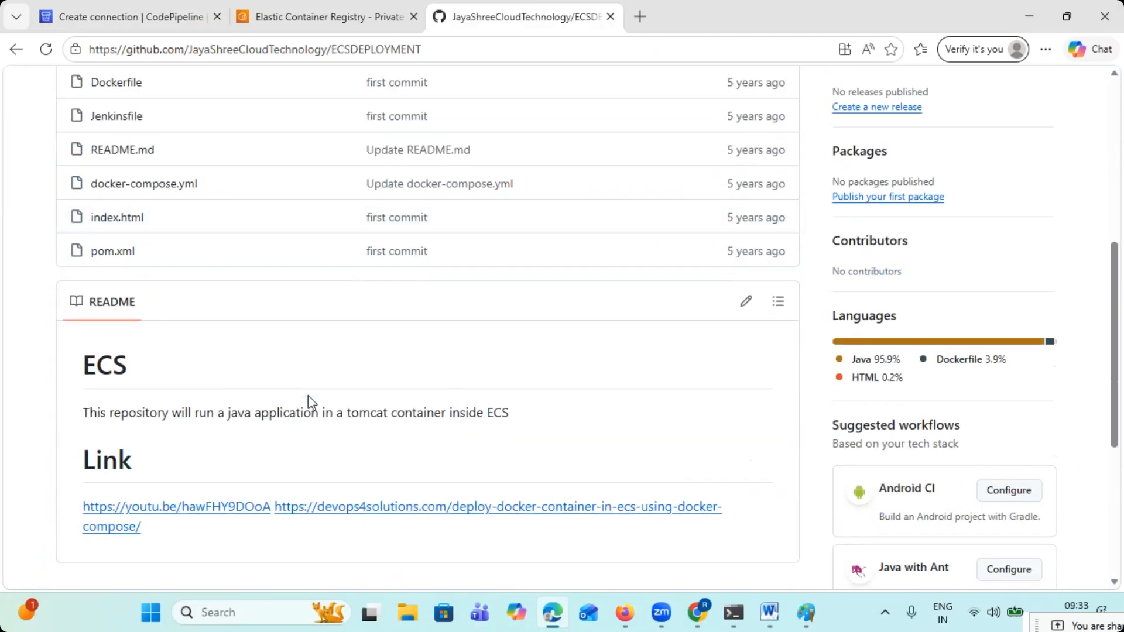
scroll(308, 395, "down", 3)
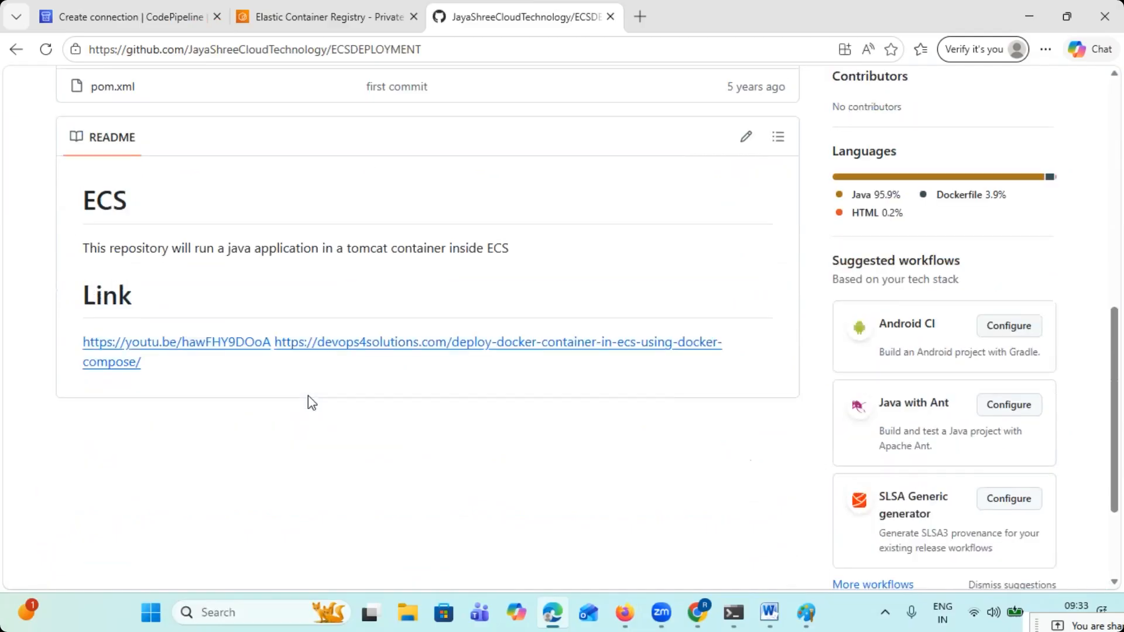
scroll(310, 403, "up", 4)
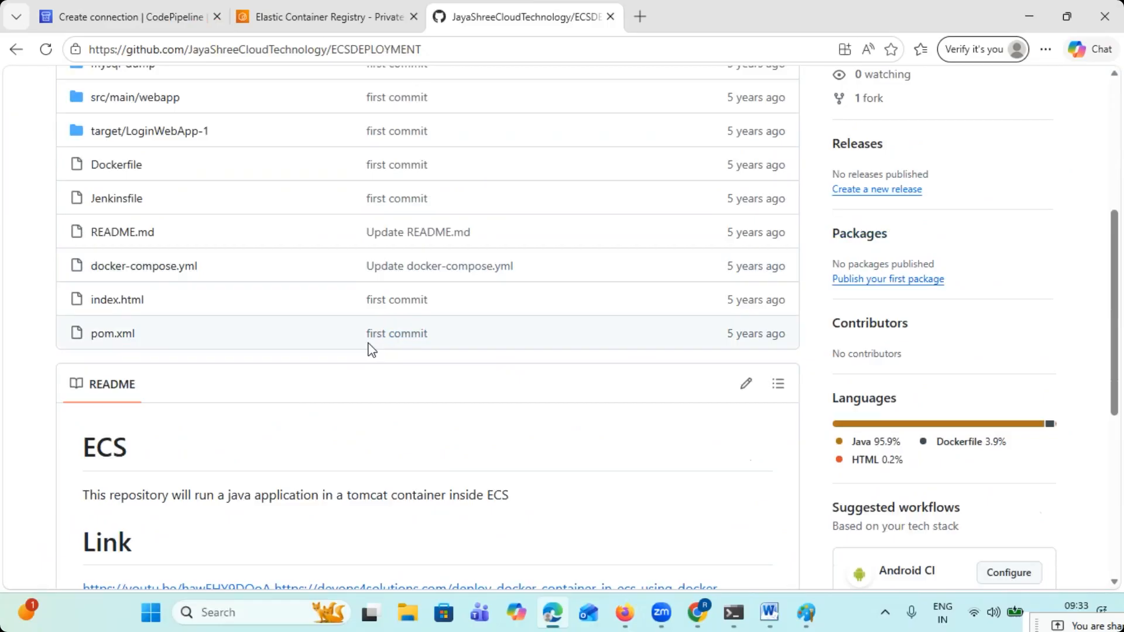
scroll(369, 350, "up", 4)
scroll(360, 179, "up", 2)
scroll(271, 389, "down", 3)
scroll(293, 384, "up", 3)
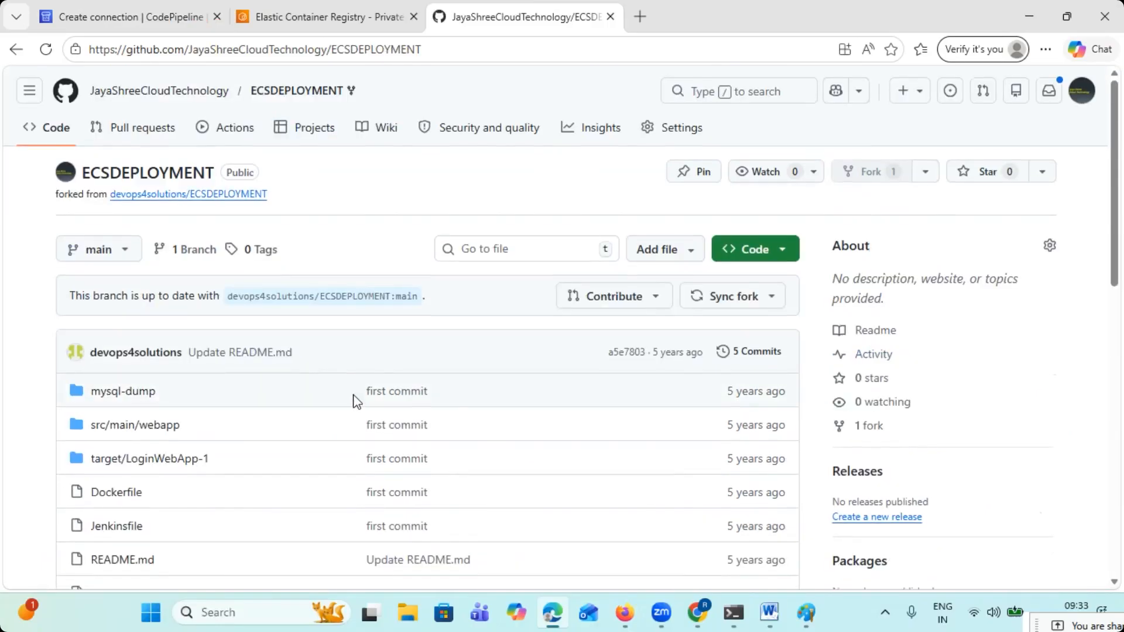
scroll(234, 377, "down", 3)
scroll(284, 371, "up", 3)
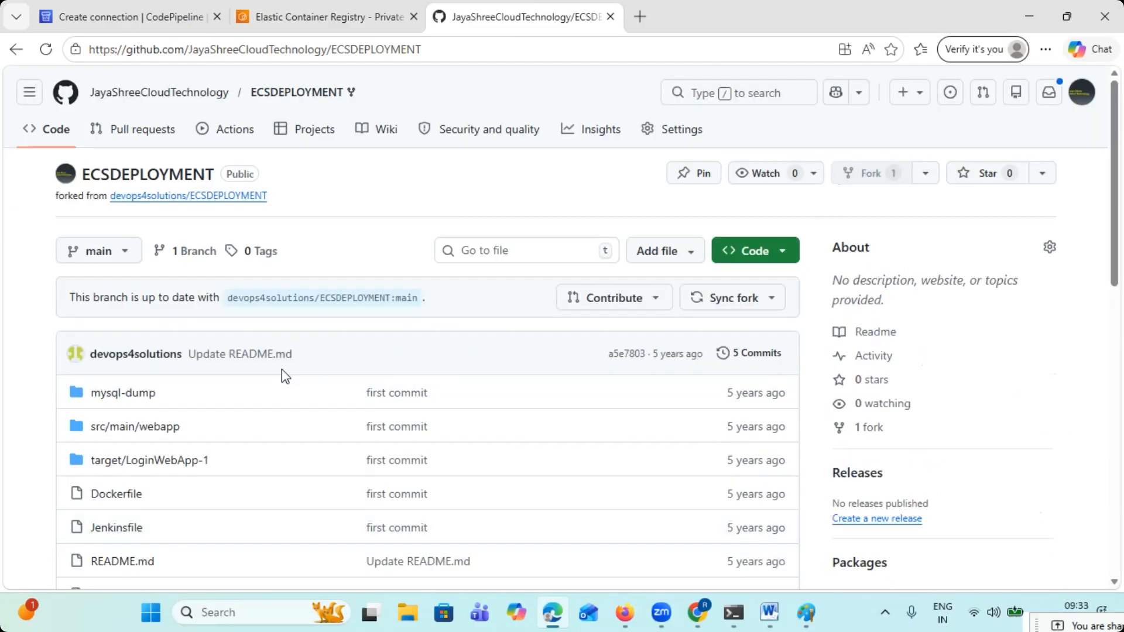
- Glance at the ECR repository's images, review the GitHub connection form, and return to the Connections list without creating a connection
left_click(317, 13)
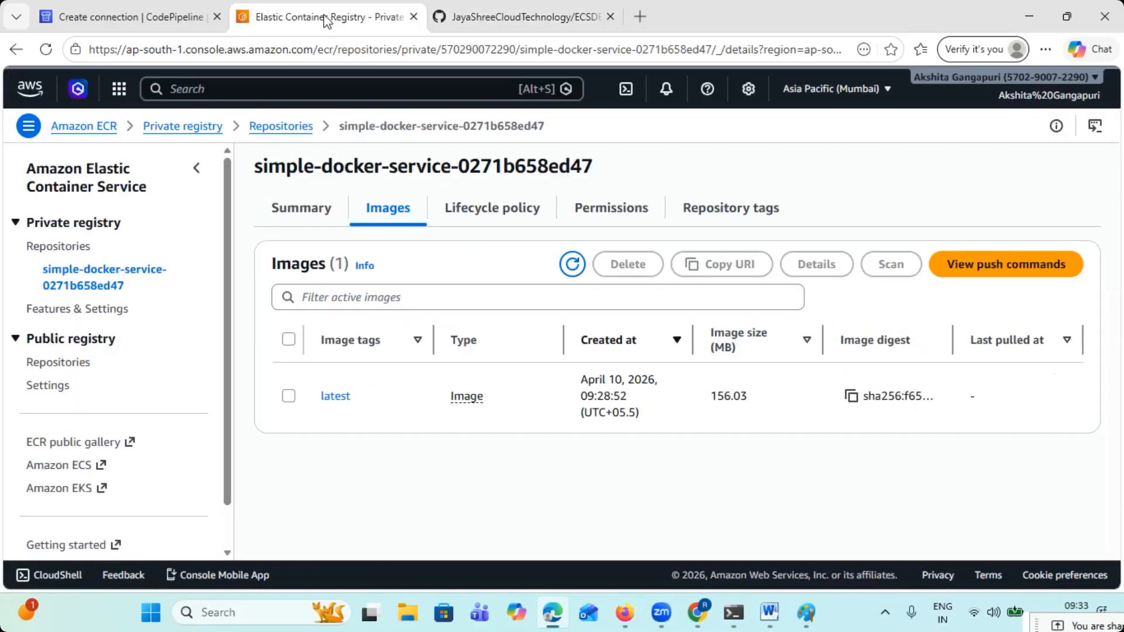
left_click(531, 13)
left_click(125, 17)
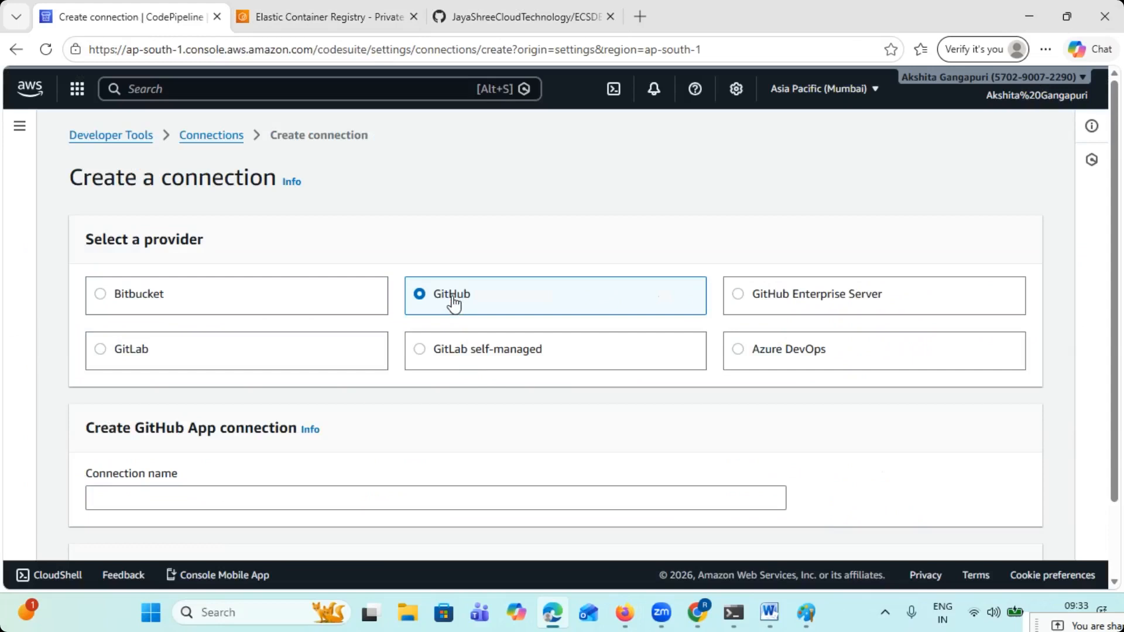
scroll(319, 381, "down", 2)
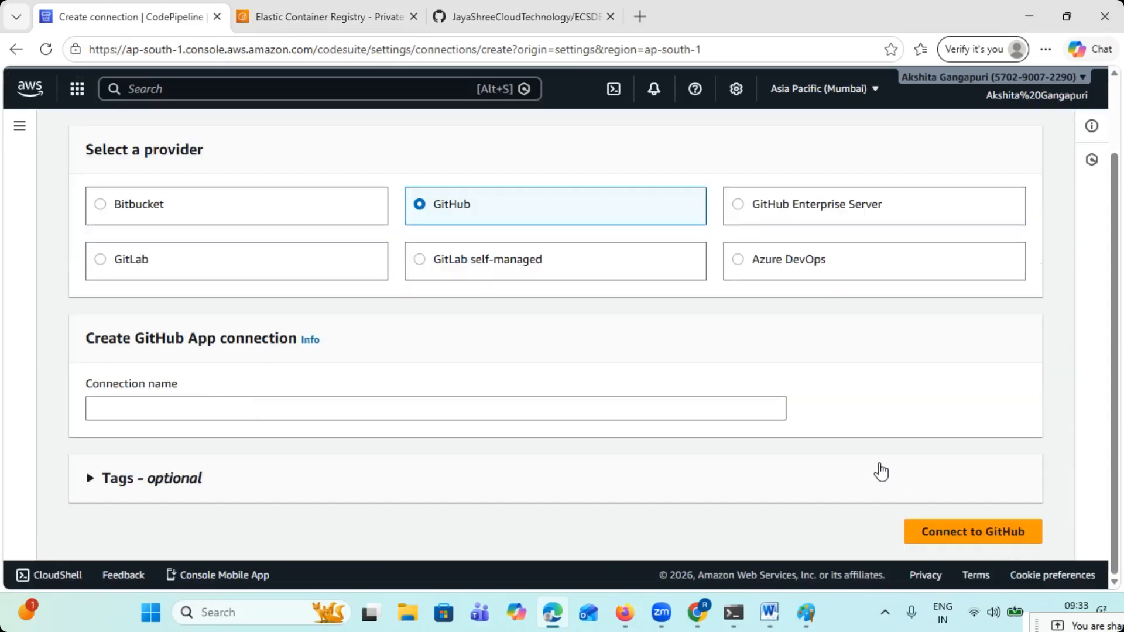
scroll(314, 261, "up", 3)
left_click(193, 138)
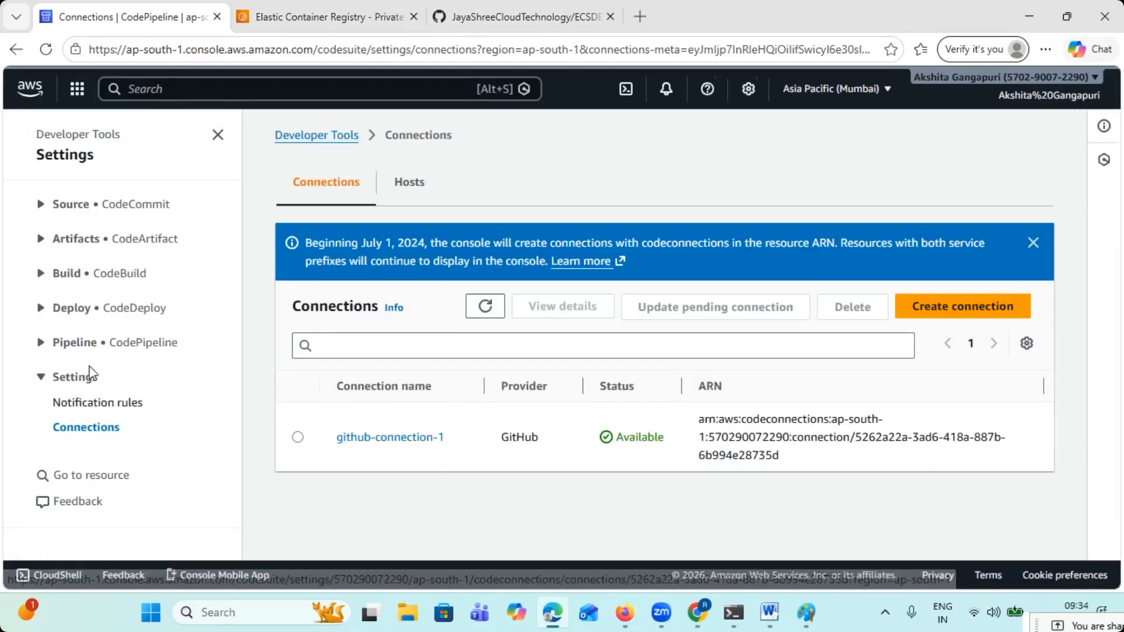
- Reopen the CodePipeline pipelines list, and revisit the ECR repository's images and the ECSDEPLOYMENT repository on GitHub
left_click(40, 342)
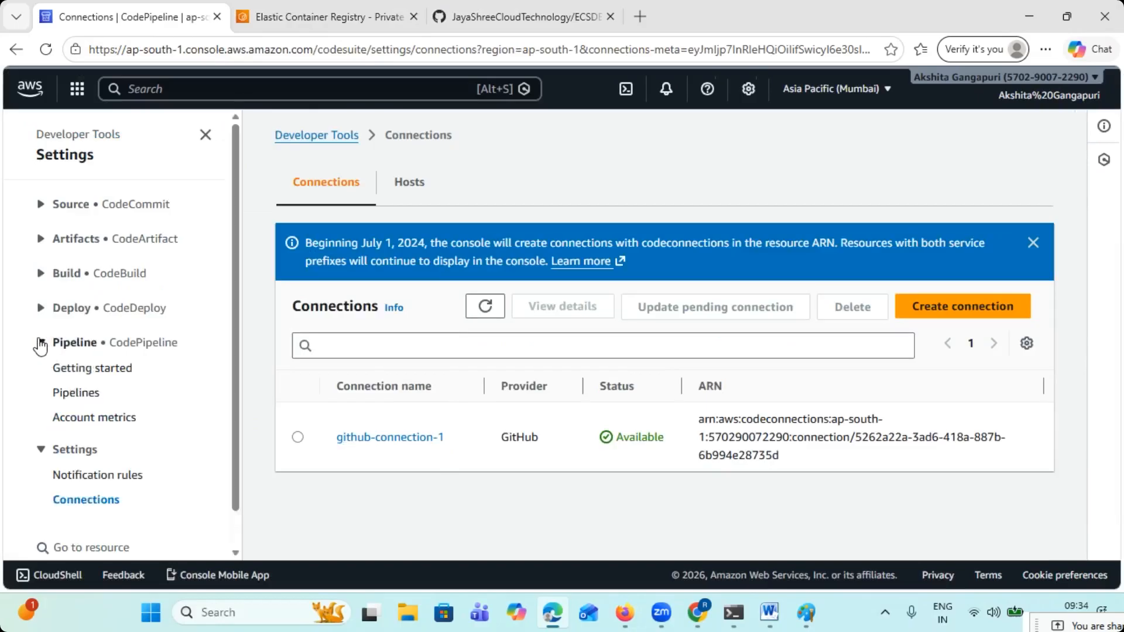
left_click(59, 391)
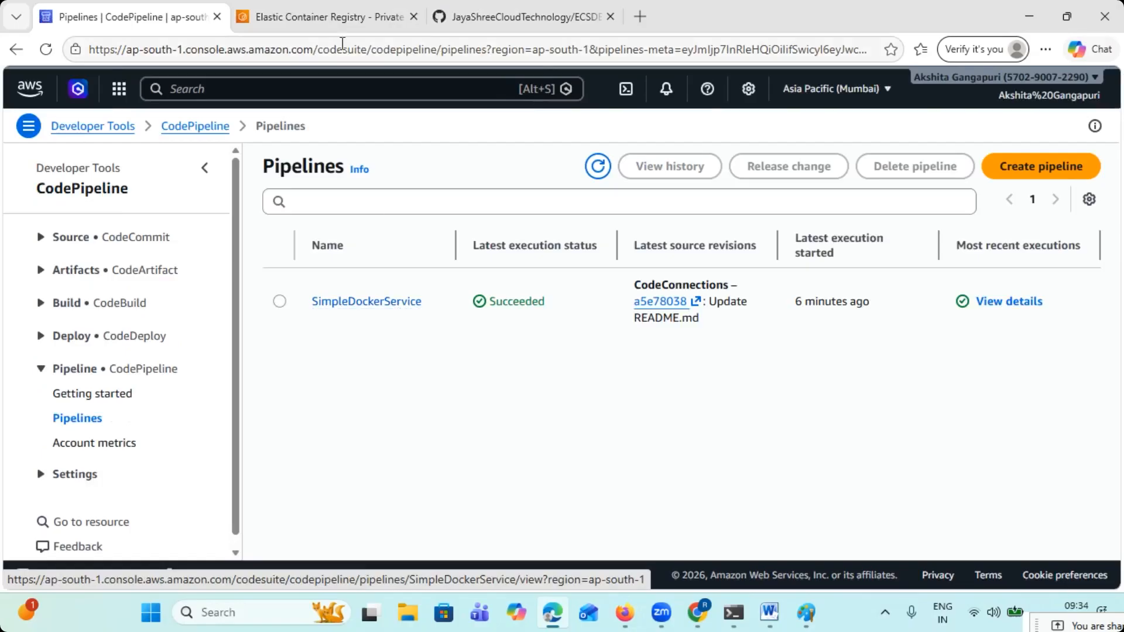
left_click(322, 17)
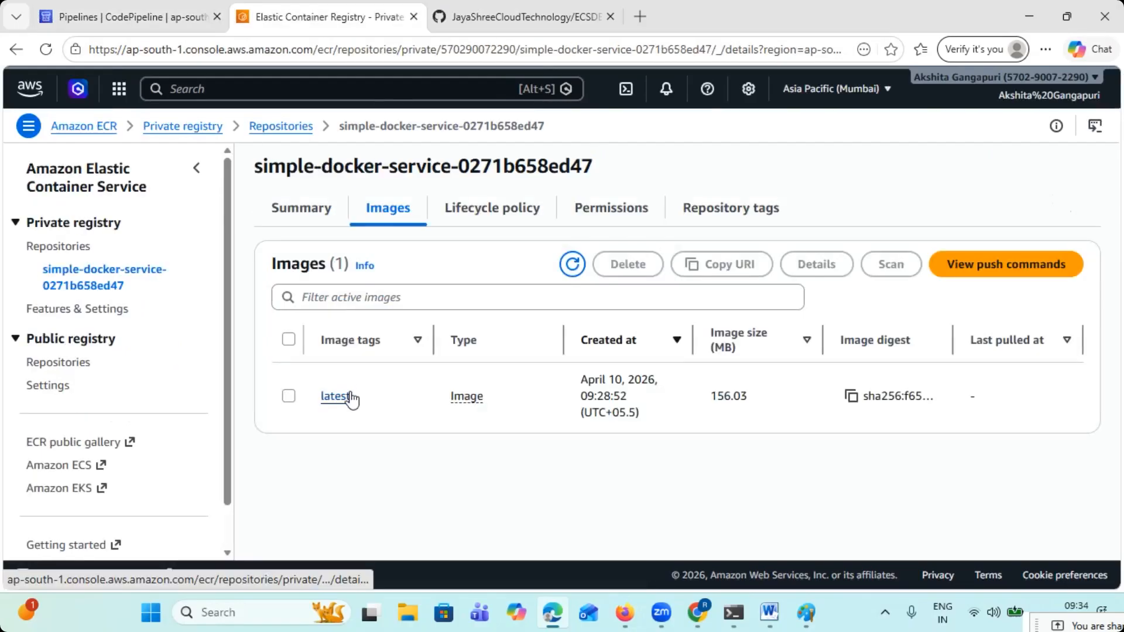
left_click(549, 16)
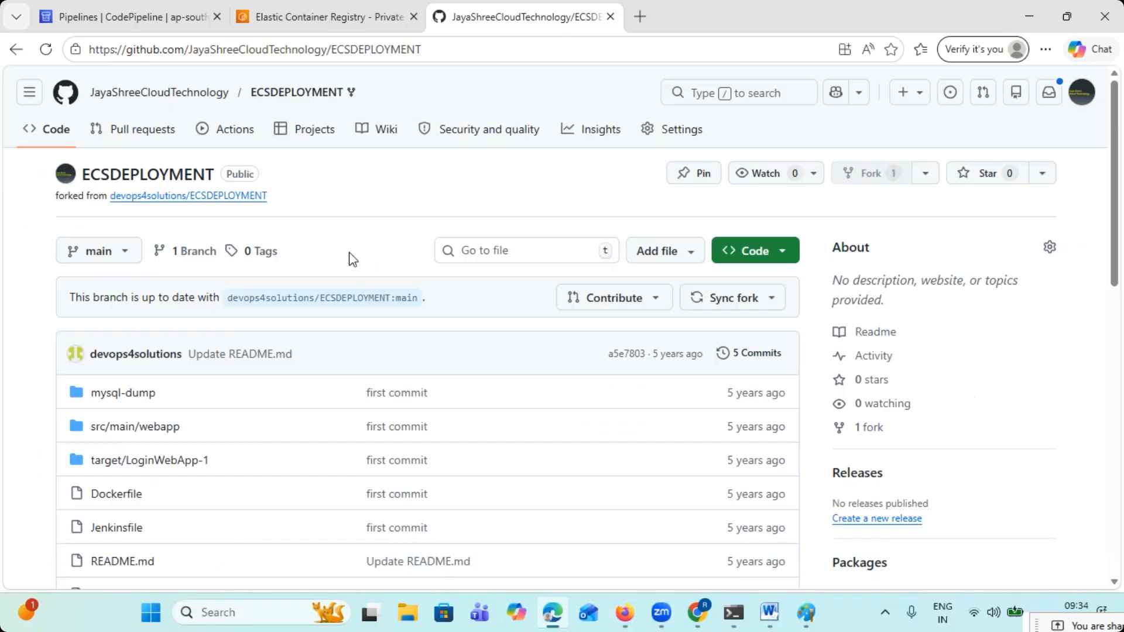
- Compare the ECR repository's image list with the ECSDEPLOYMENT repository on GitHub, and highlight the ECR repository's name
left_click(322, 16)
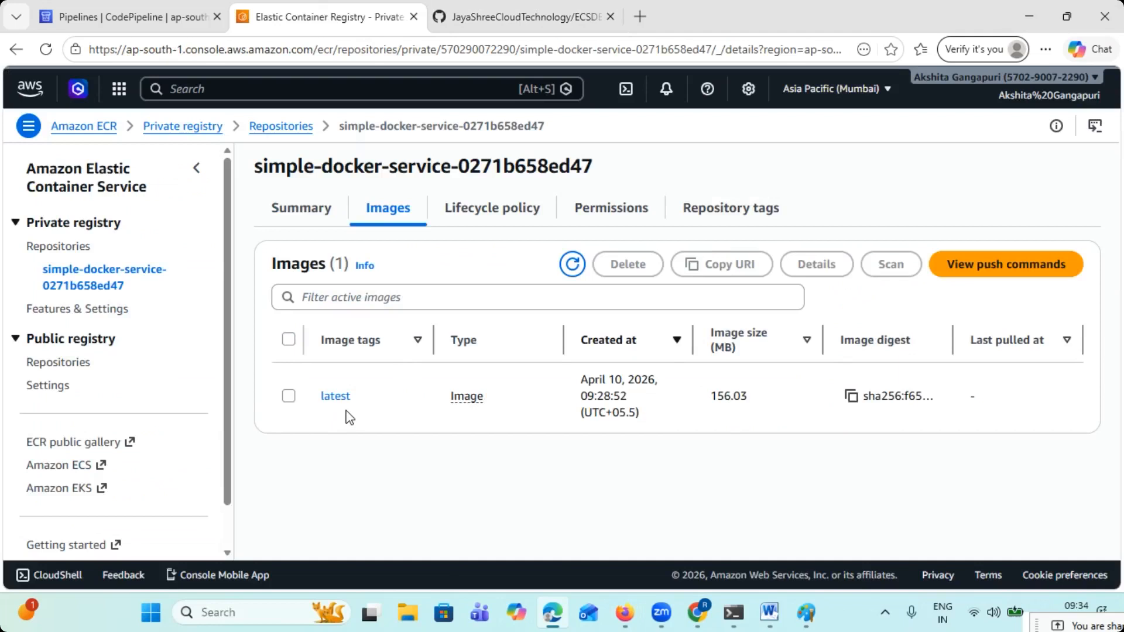
left_click(498, 13)
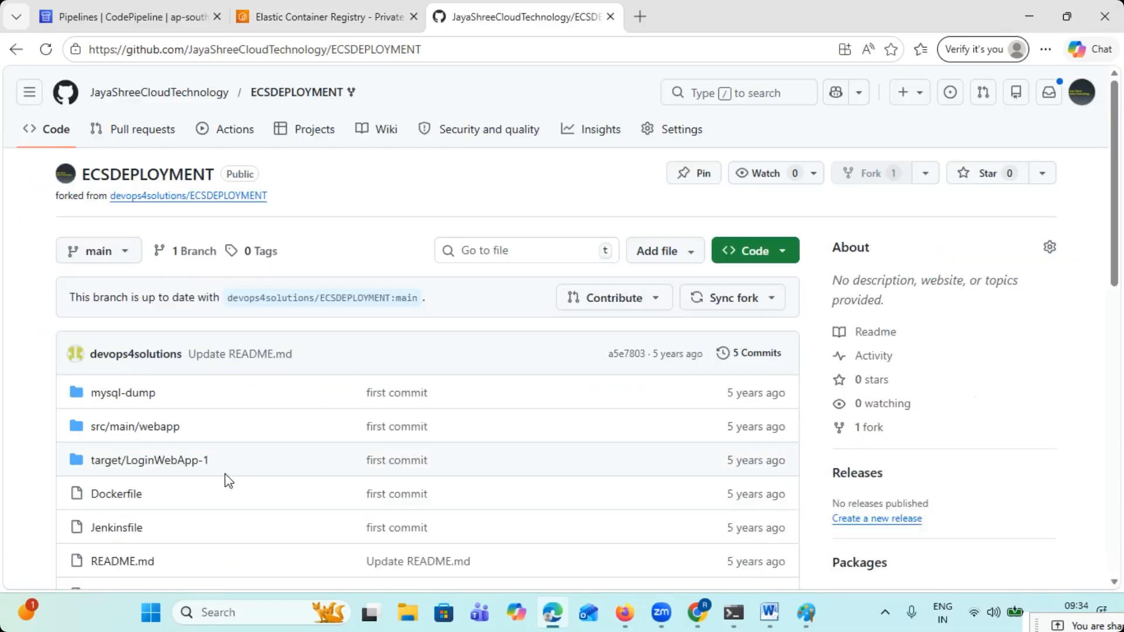
left_click(294, 17)
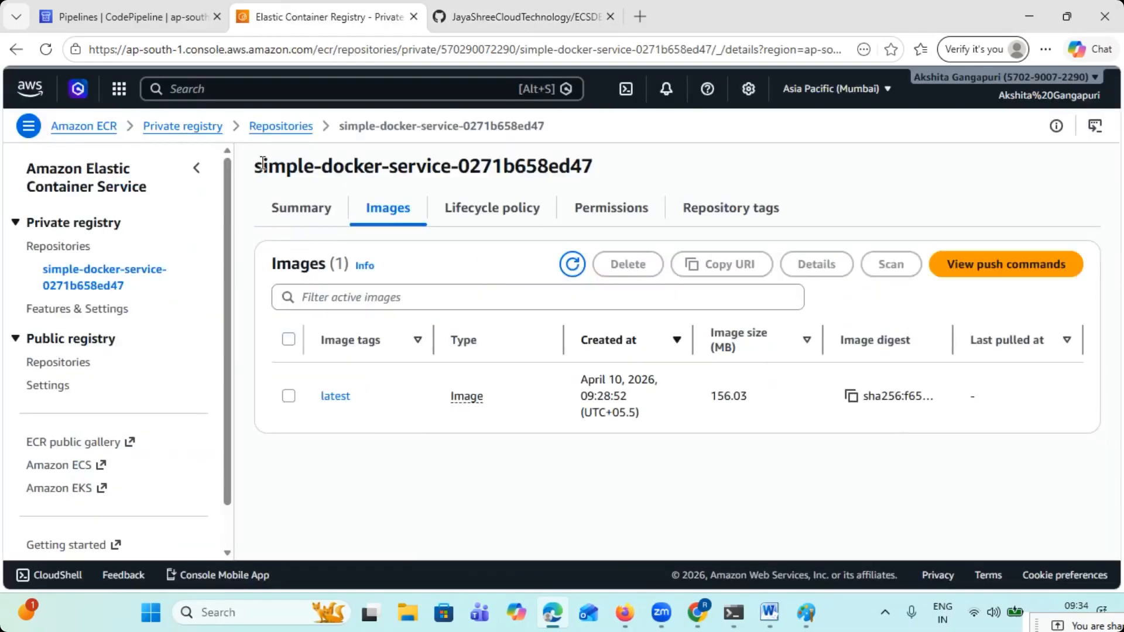
left_click_drag(267, 163, 611, 186)
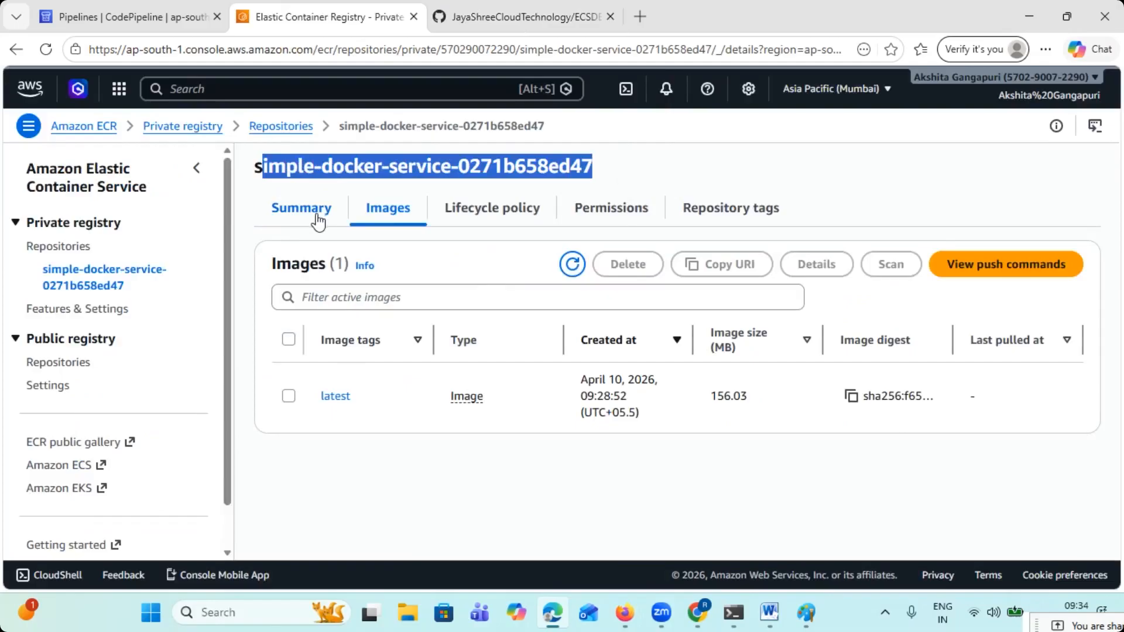
- Open the most recent execution of the SimpleDockerService pipeline from the CodePipeline pipelines list
left_click(135, 16)
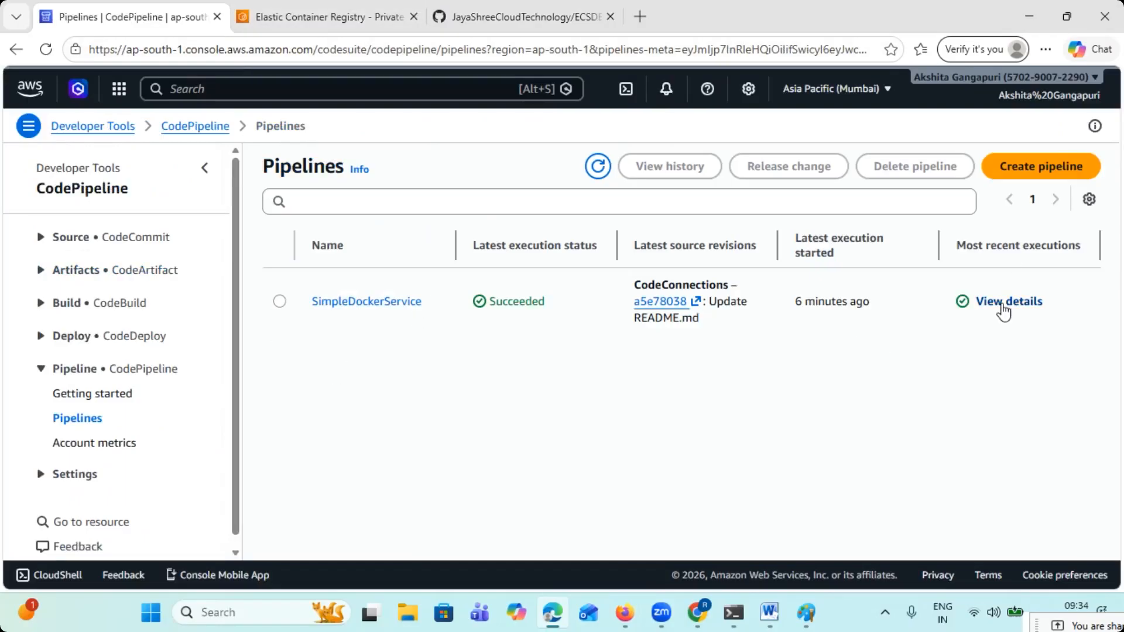
left_click(1004, 302)
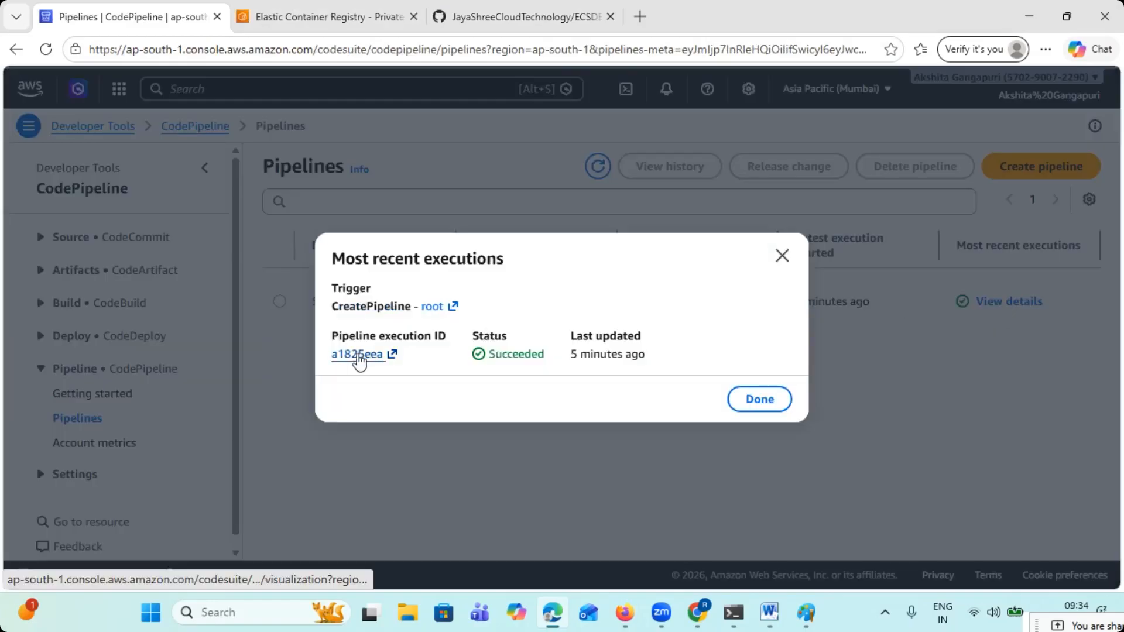
left_click(360, 354)
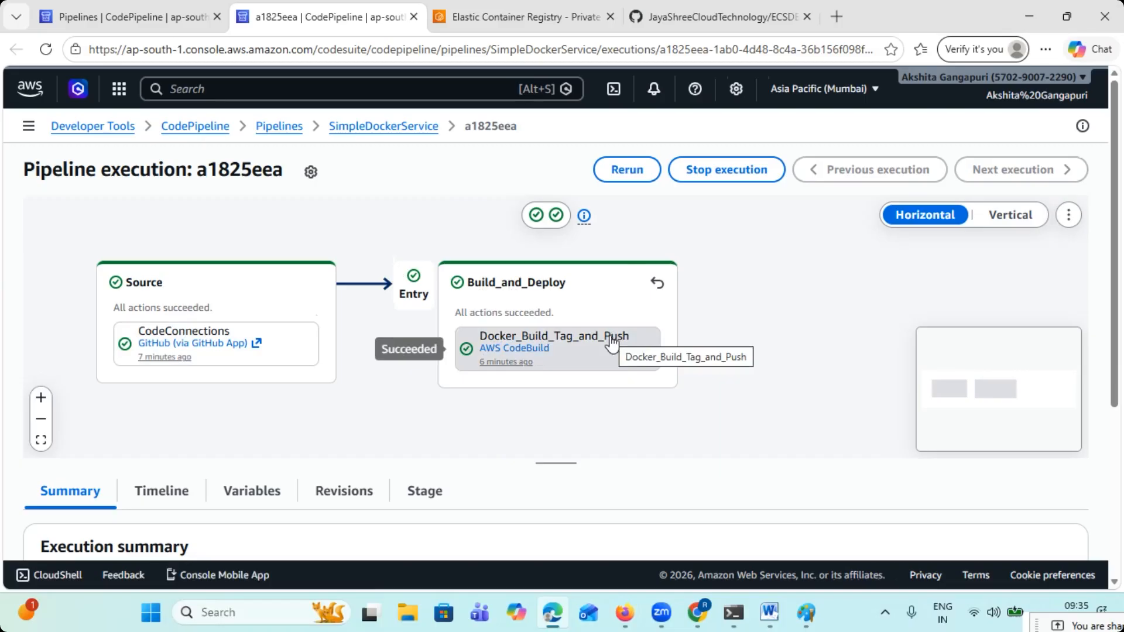
- Examine the execution's Source and Build_and_Deploy stages in the vertical layout, and return the diagram to the horizontal layout
left_click(1029, 218)
left_click(956, 217)
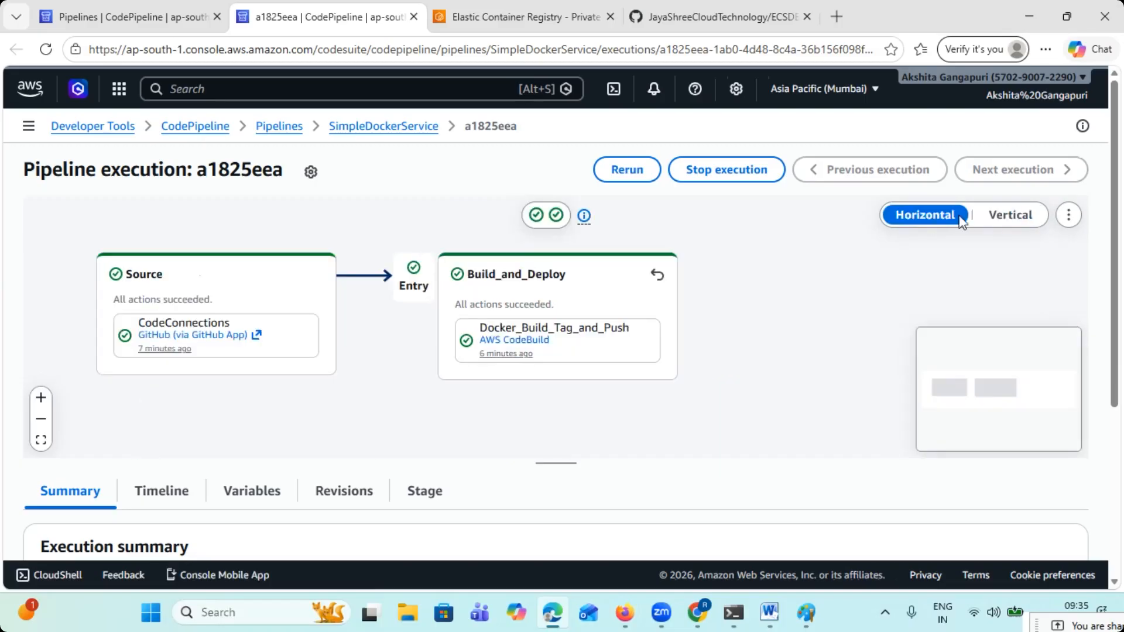
left_click(1011, 215)
scroll(287, 371, "down", 1)
scroll(288, 379, "down", 3)
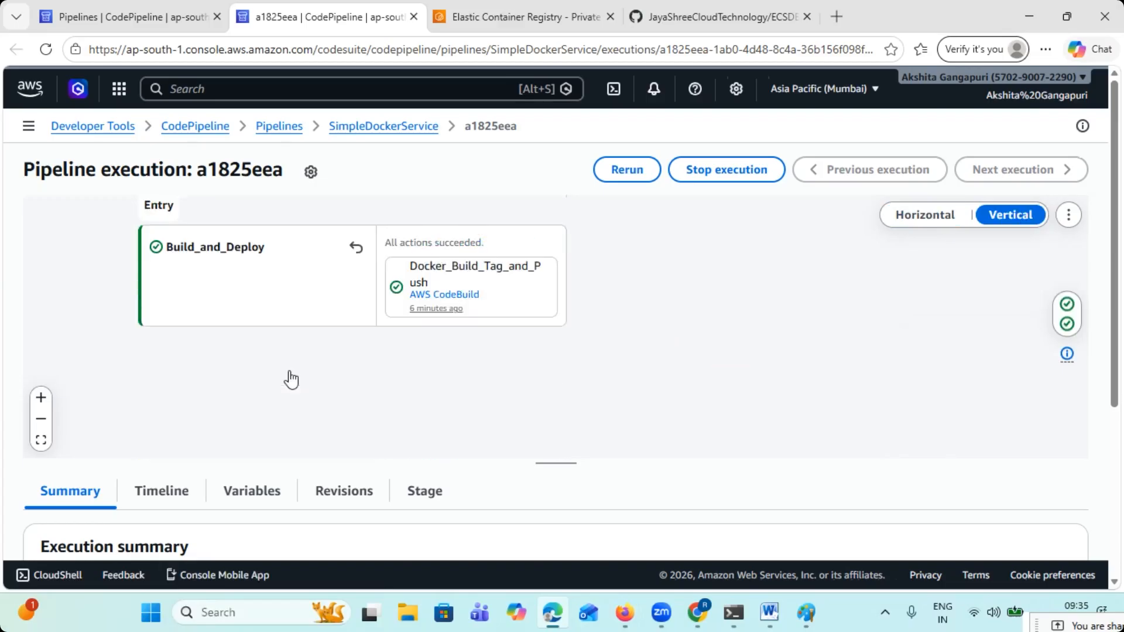
scroll(288, 379, "up", 4)
scroll(246, 328, "down", 2)
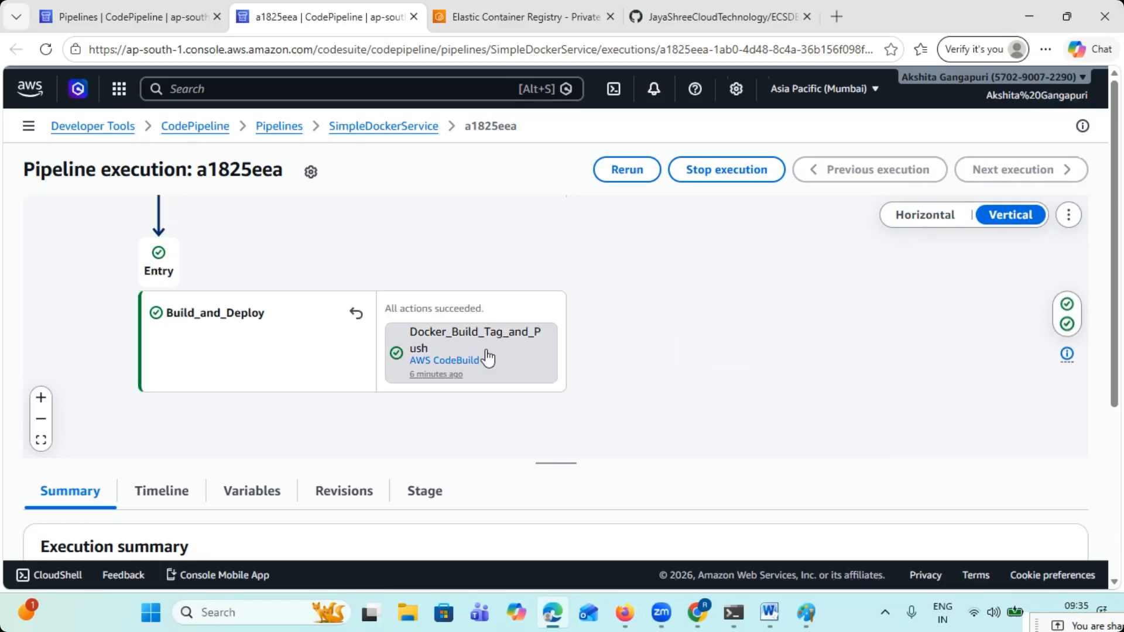
scroll(247, 378, "down", 1)
scroll(246, 374, "up", 2)
left_click(924, 215)
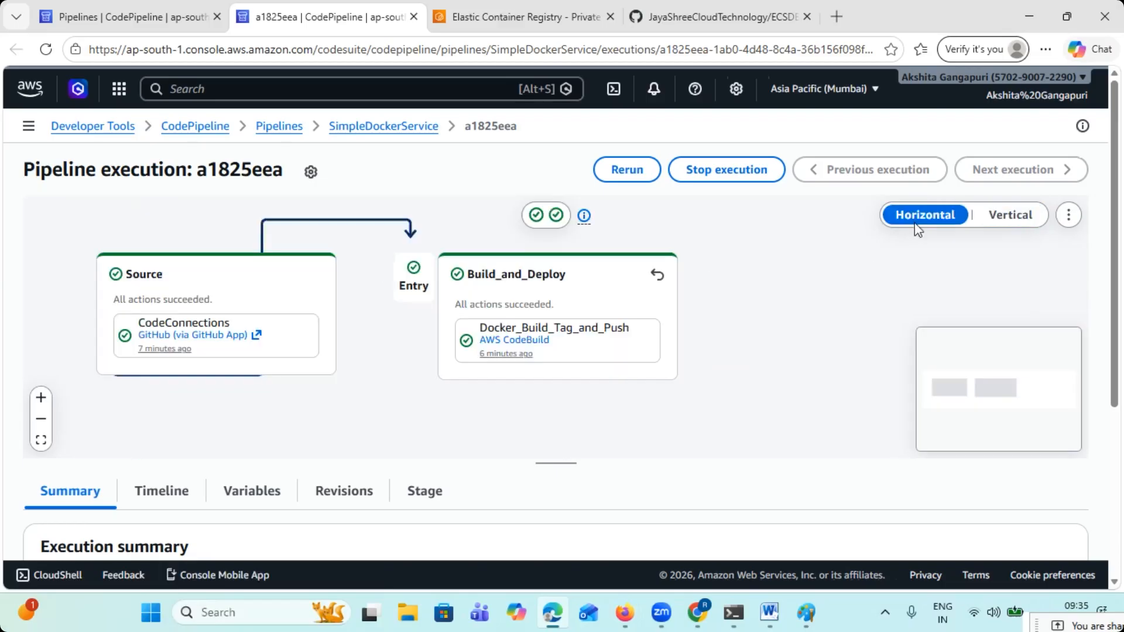
- Close the recent executions summary and start a new pipeline using the Deploy to ECS Fargate template
left_click(135, 16)
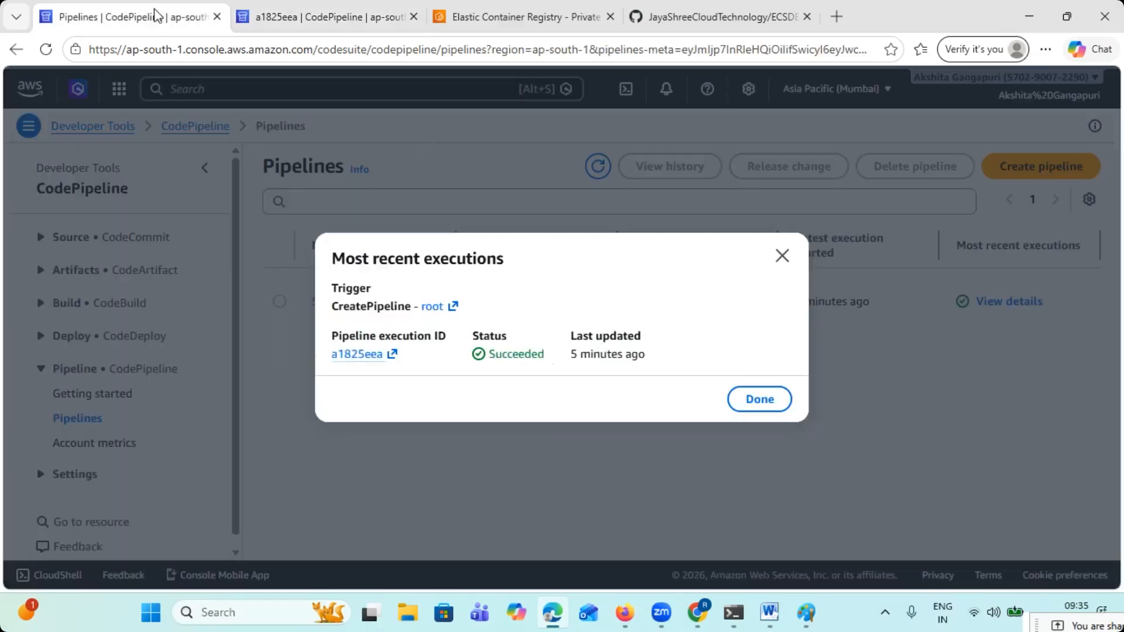
left_click(782, 258)
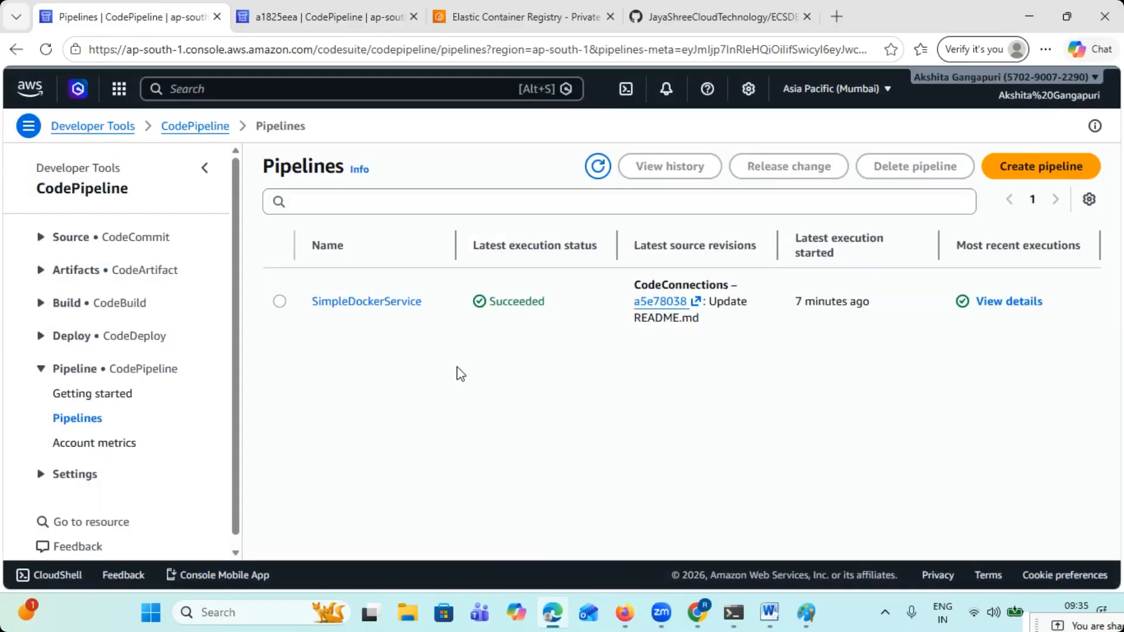
left_click(598, 168)
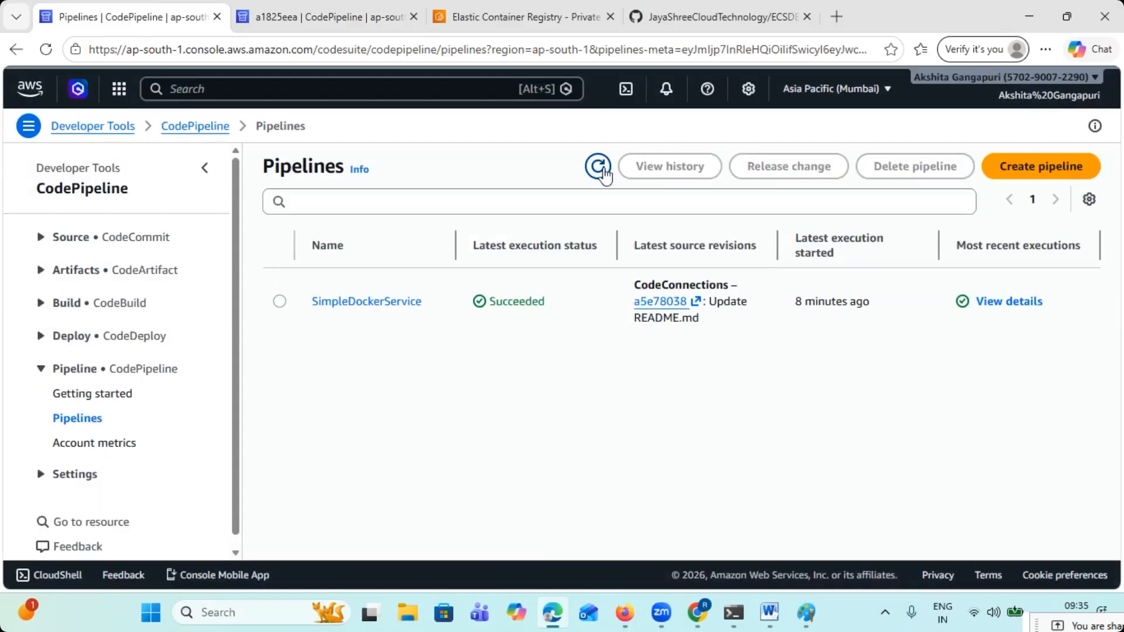
left_click(1030, 171)
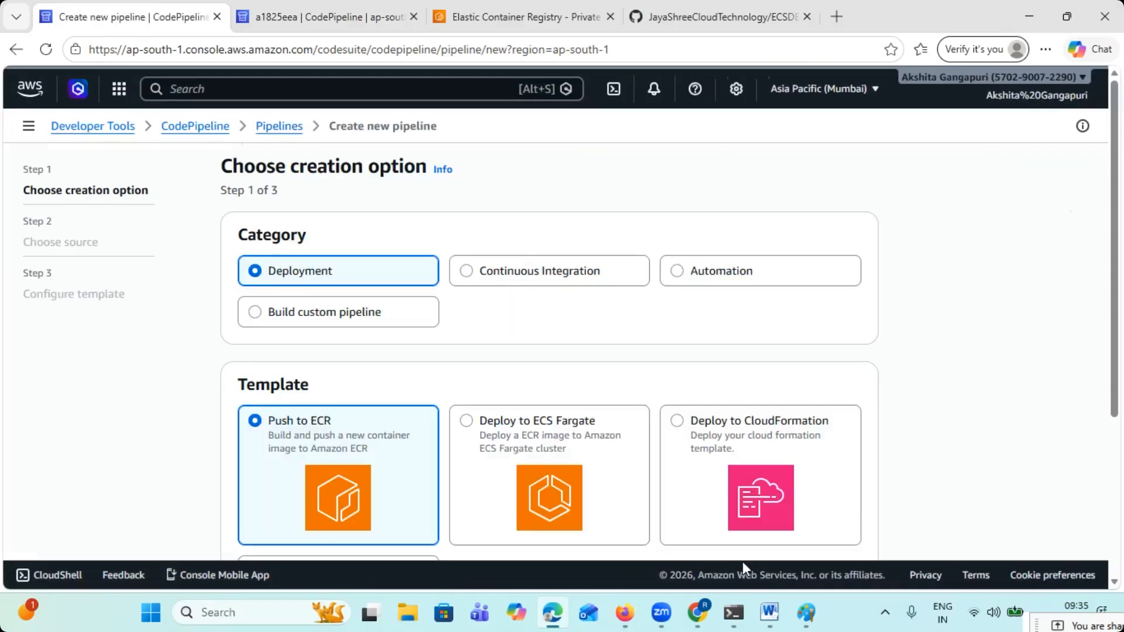
scroll(304, 371, "down", 2)
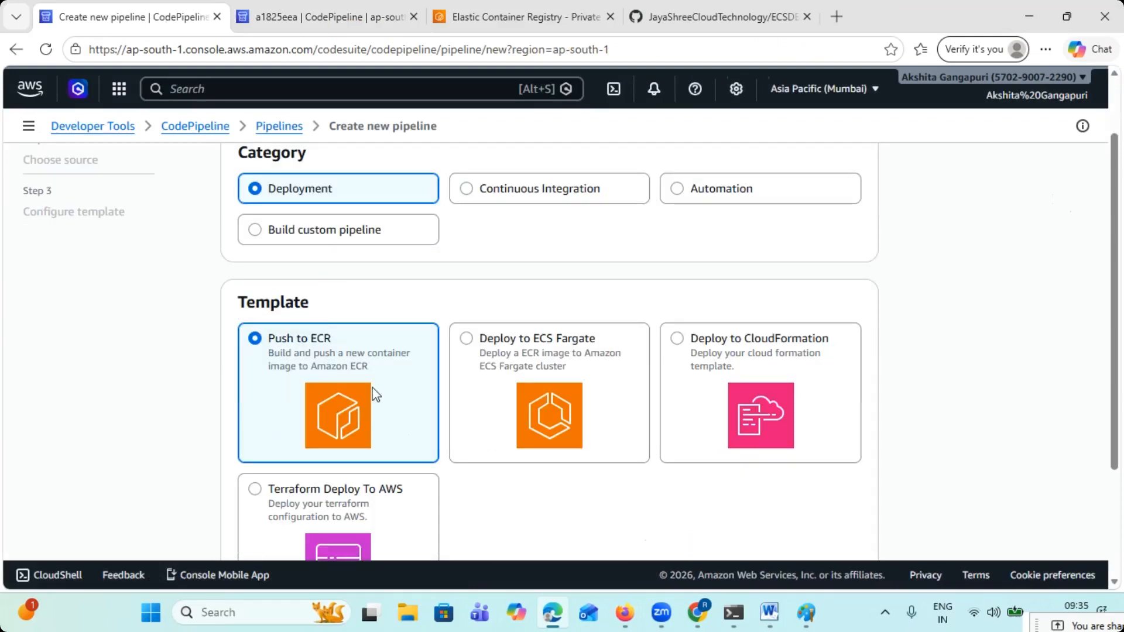
left_click(501, 342)
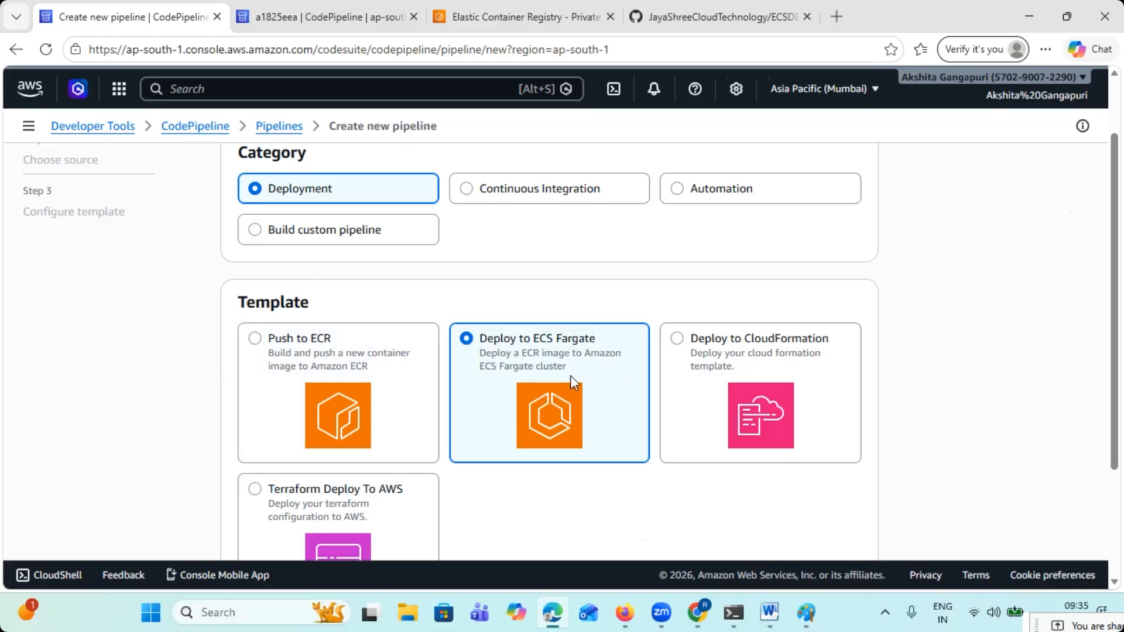
- Open the Dockerfile in the ECSDEPLOYMENT repository on GitHub and read through it
left_click(661, 11)
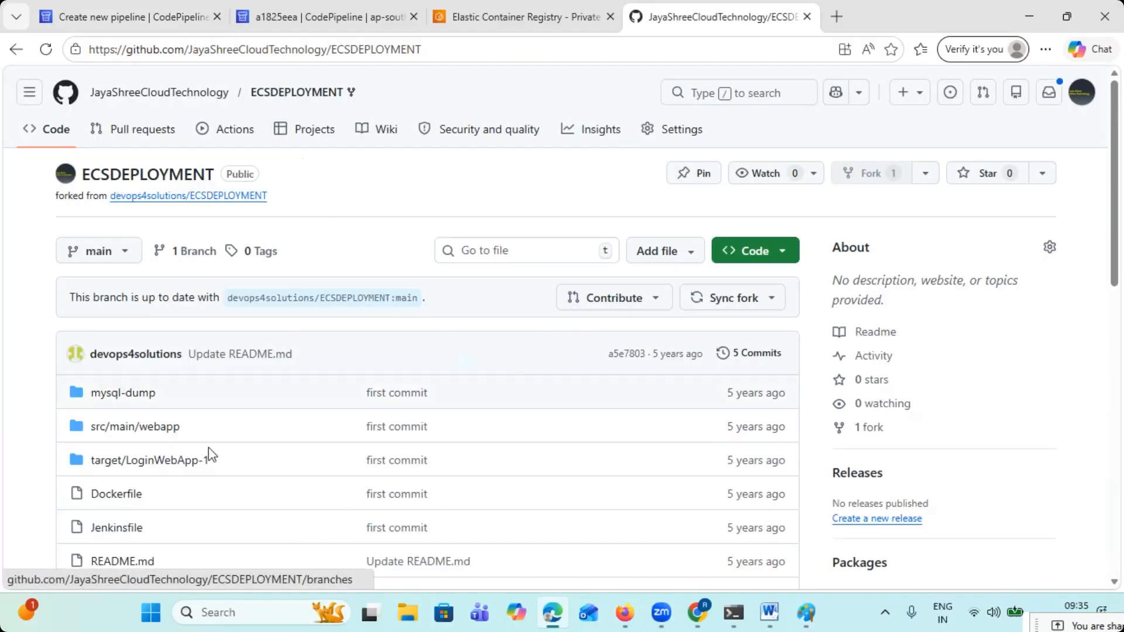
scroll(208, 447, "down", 4)
left_click(111, 249)
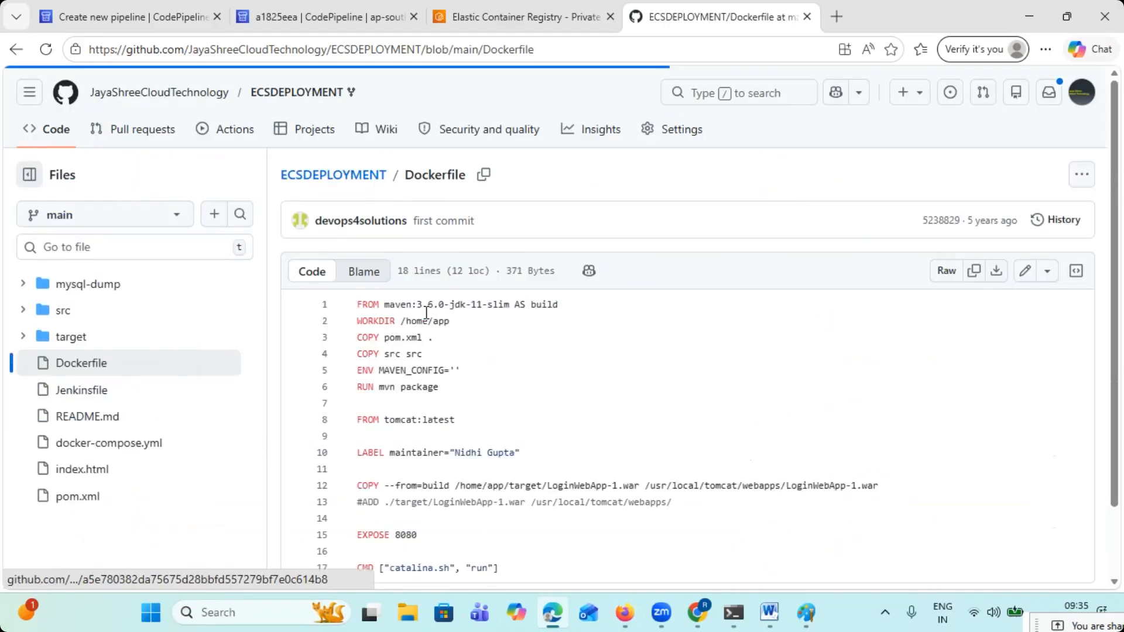
scroll(445, 418, "up", 2)
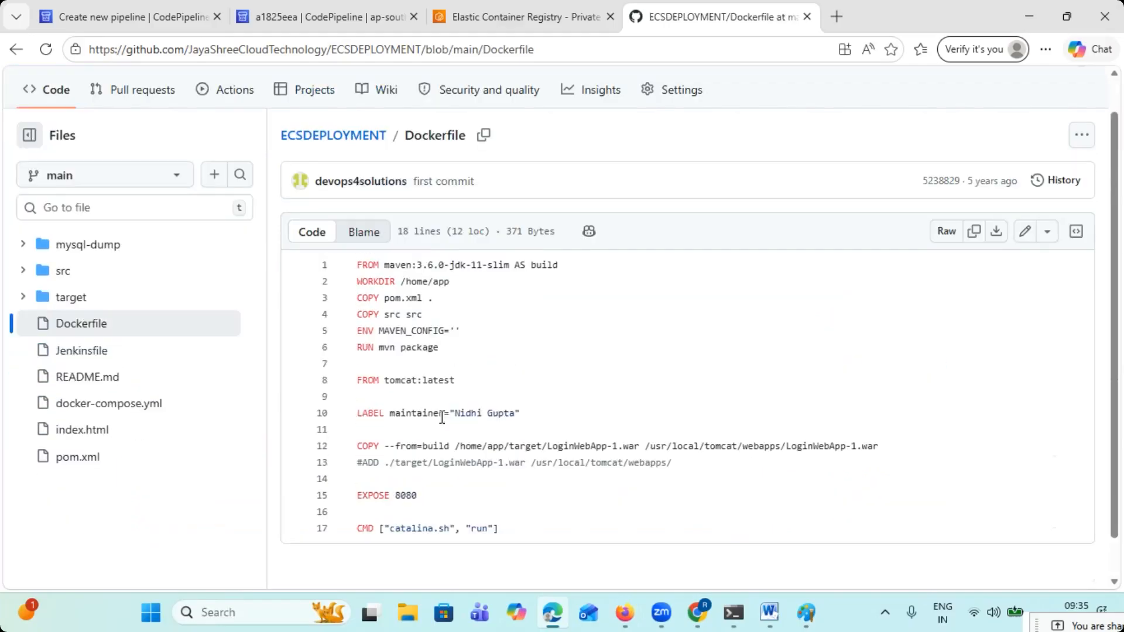
- Find Elastic Container Service in the AWS console, check its Clusters list, and glance back at the Dockerfile on GitHub
left_click(487, 7)
left_click(311, 89)
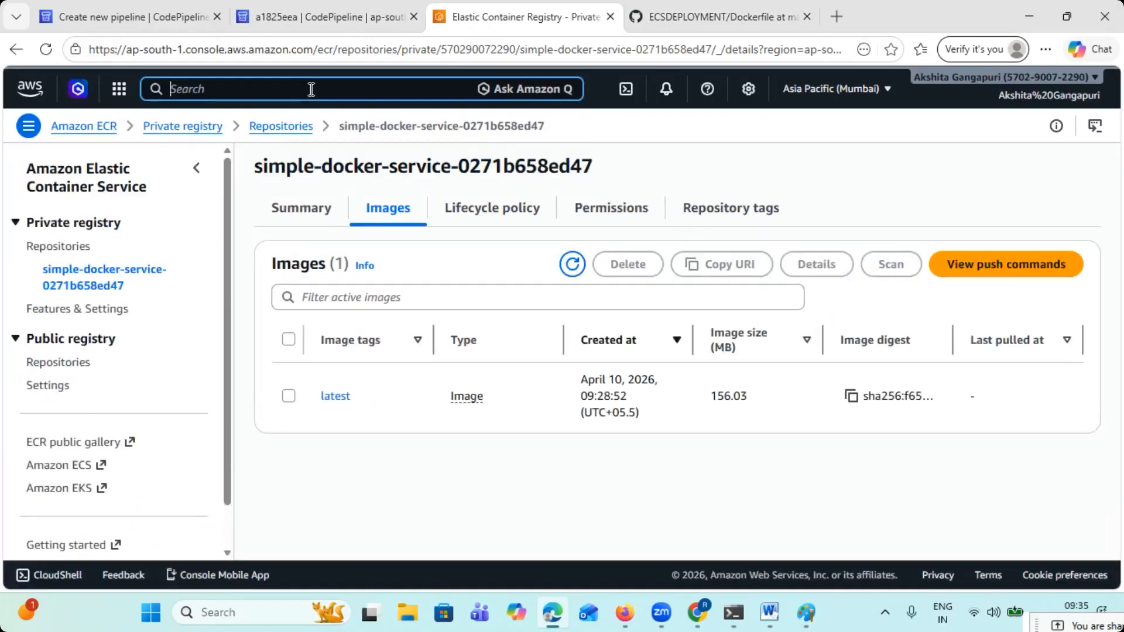
type("ECS")
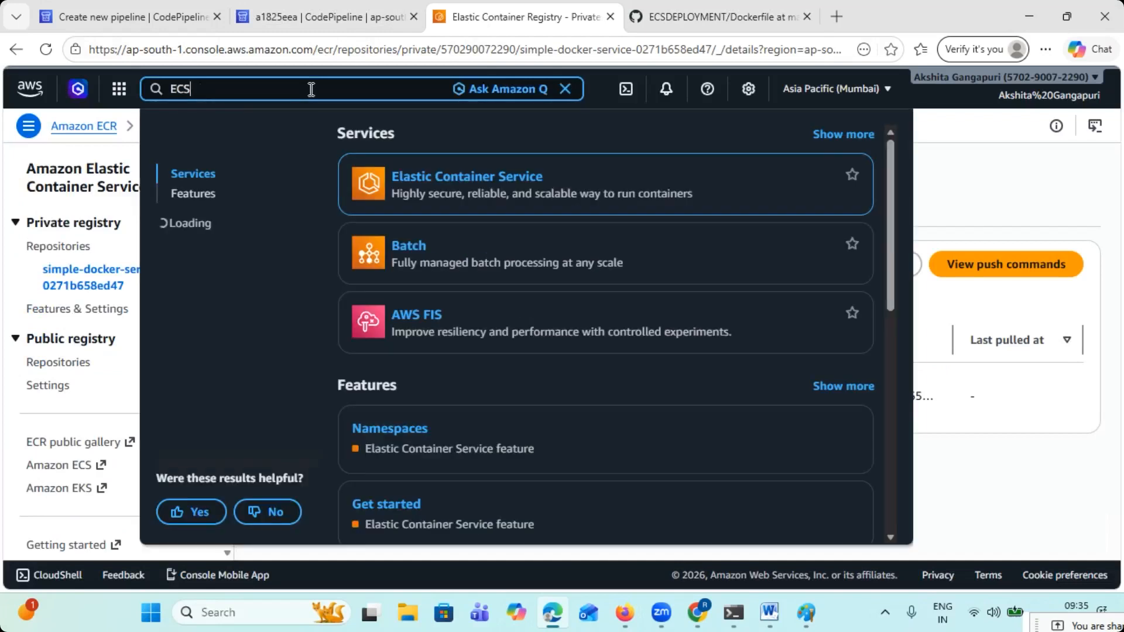
left_click(430, 176)
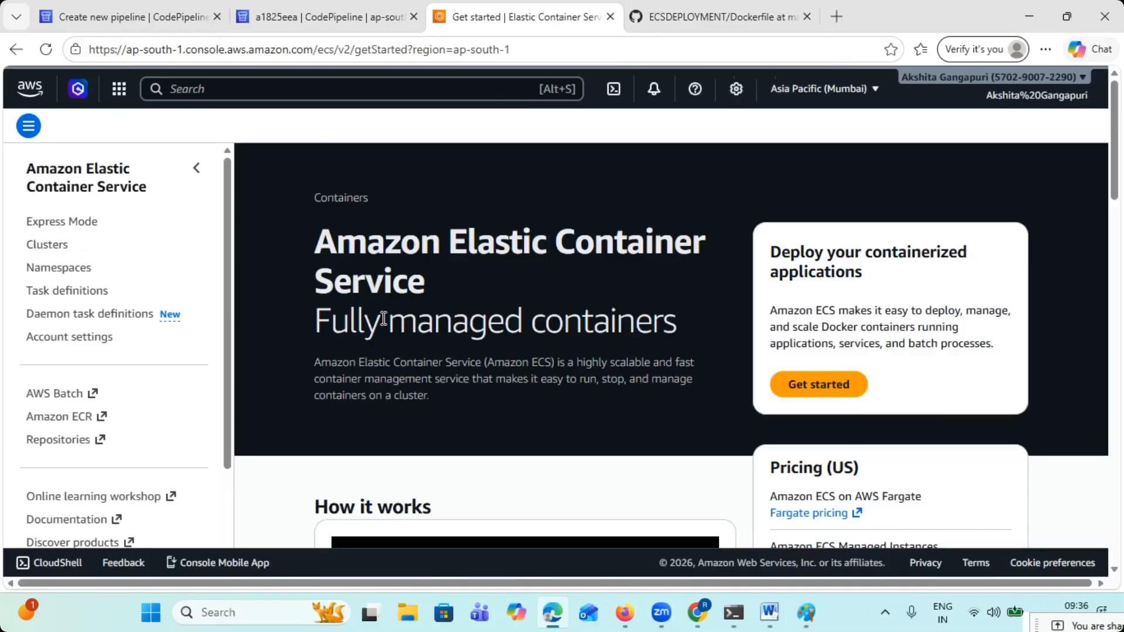
left_click(61, 246)
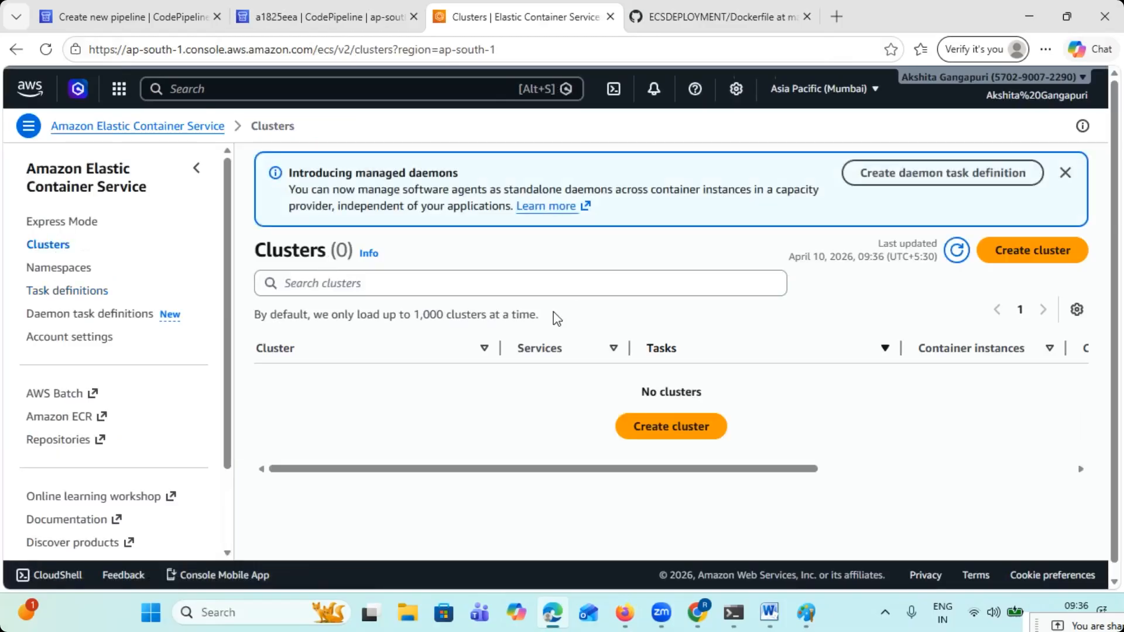
triple_click(678, 393)
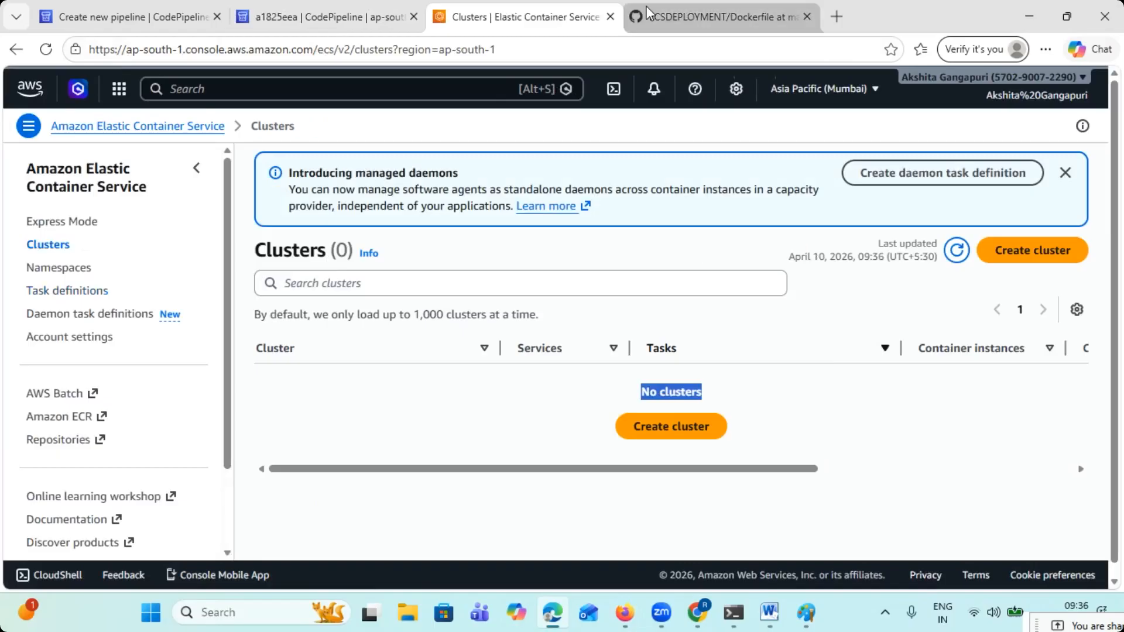
left_click(715, 16)
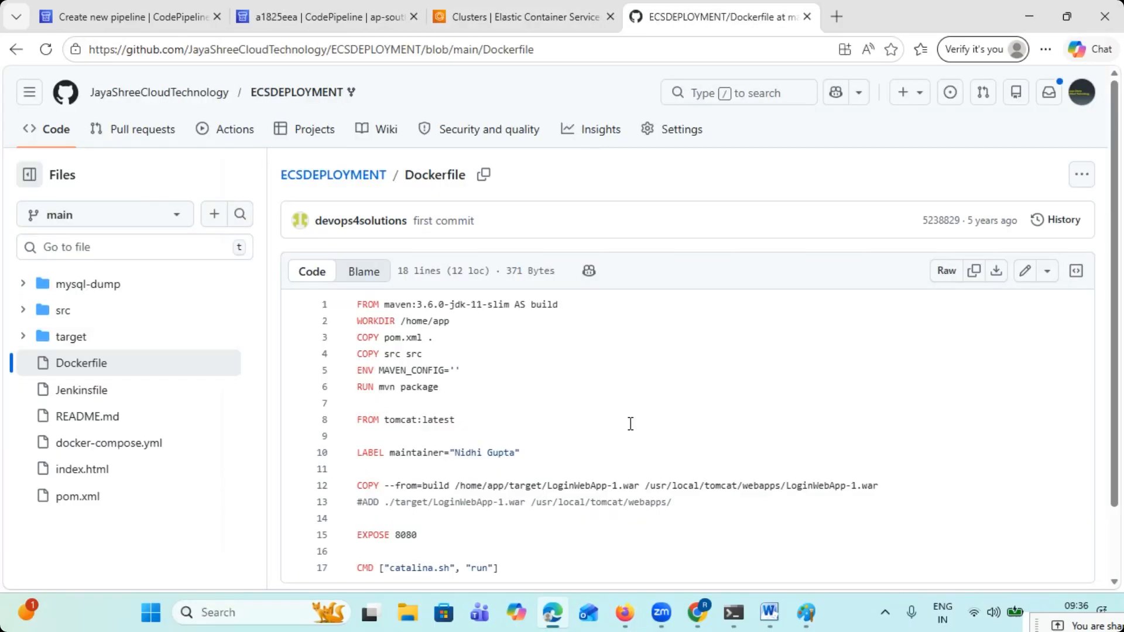
left_click(499, 12)
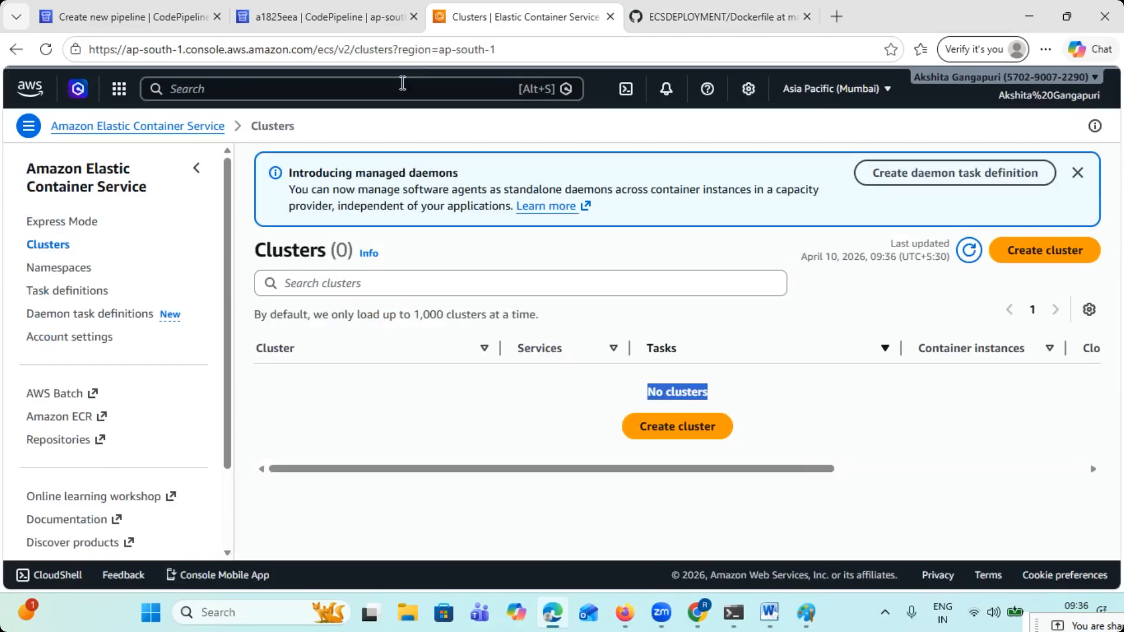
- Proceed with the Deploy to ECS Fargate template in the new pipeline and set the source provider to Amazon ECR
left_click(56, 13)
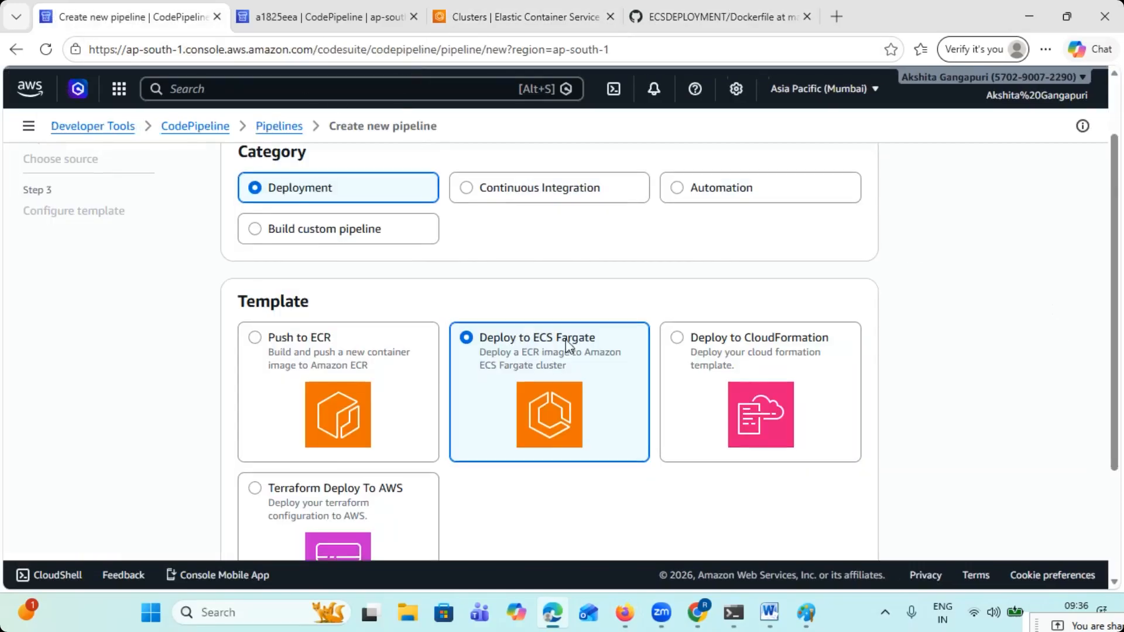
scroll(566, 345, "down", 1)
scroll(566, 339, "down", 1)
left_click(847, 497)
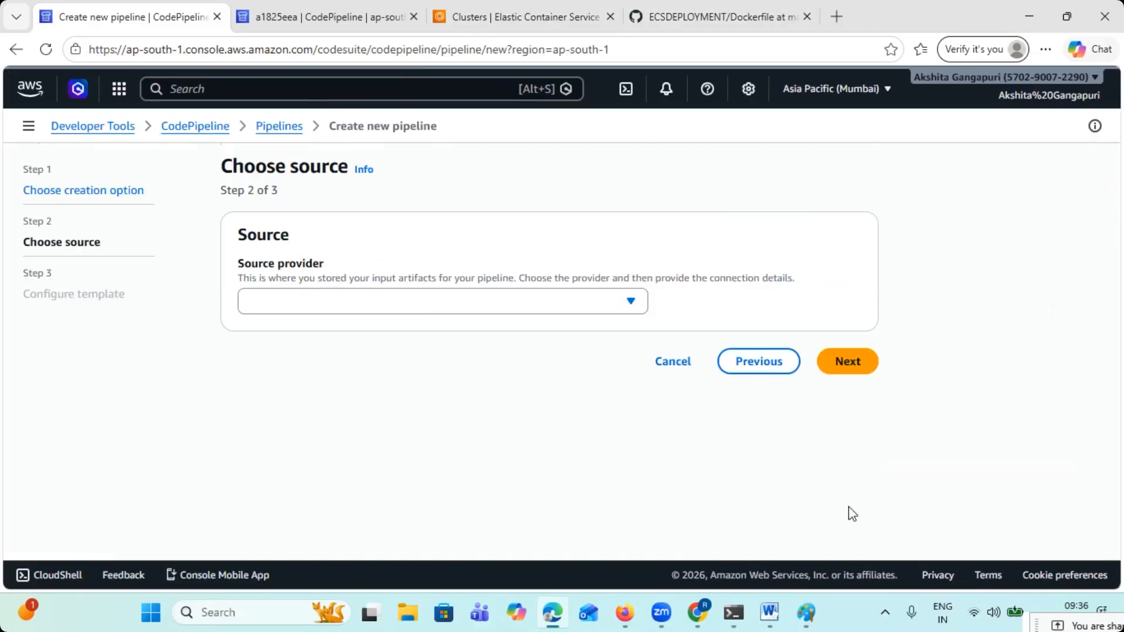
left_click(279, 308)
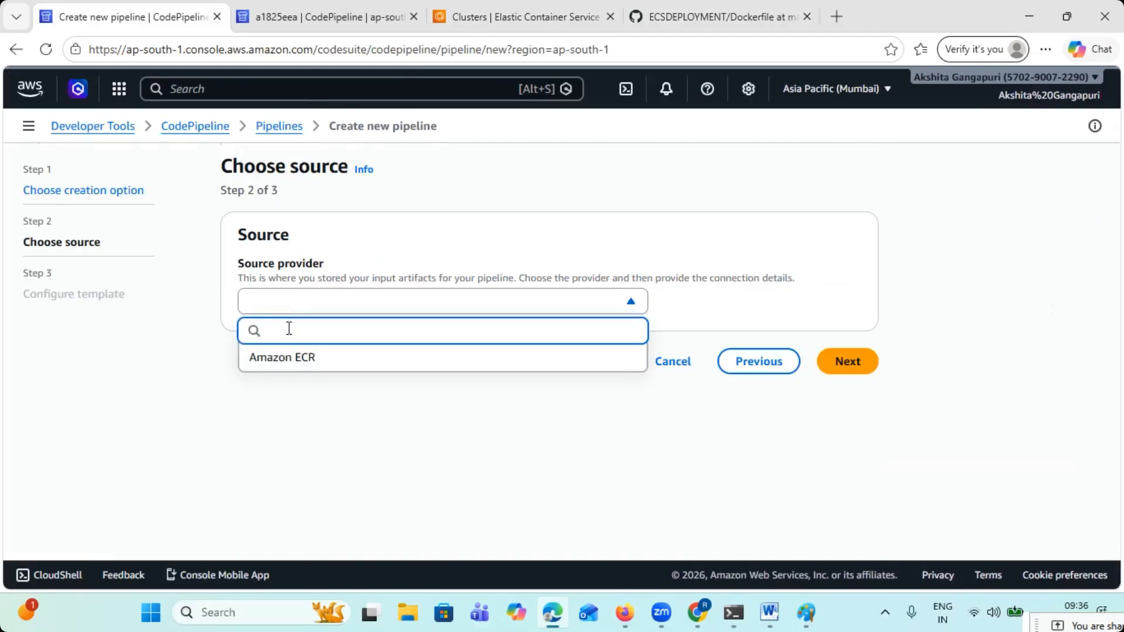
left_click(331, 366)
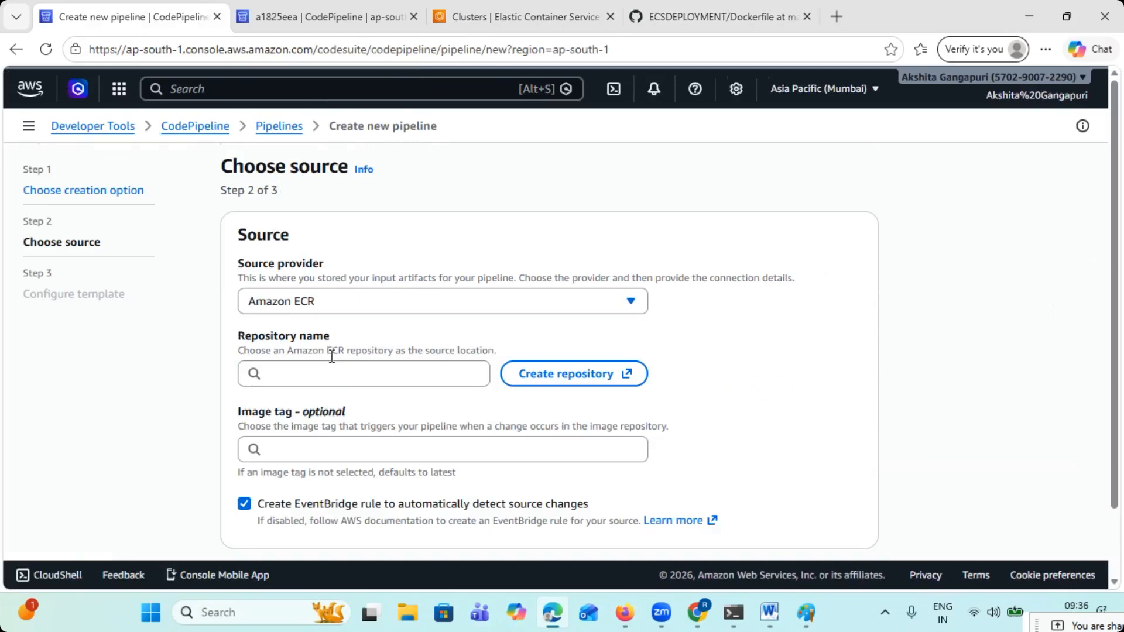
- Choose simple-docker-service-0271b658ed47 as the source repository and latest as the image tag
scroll(325, 304, "down", 2)
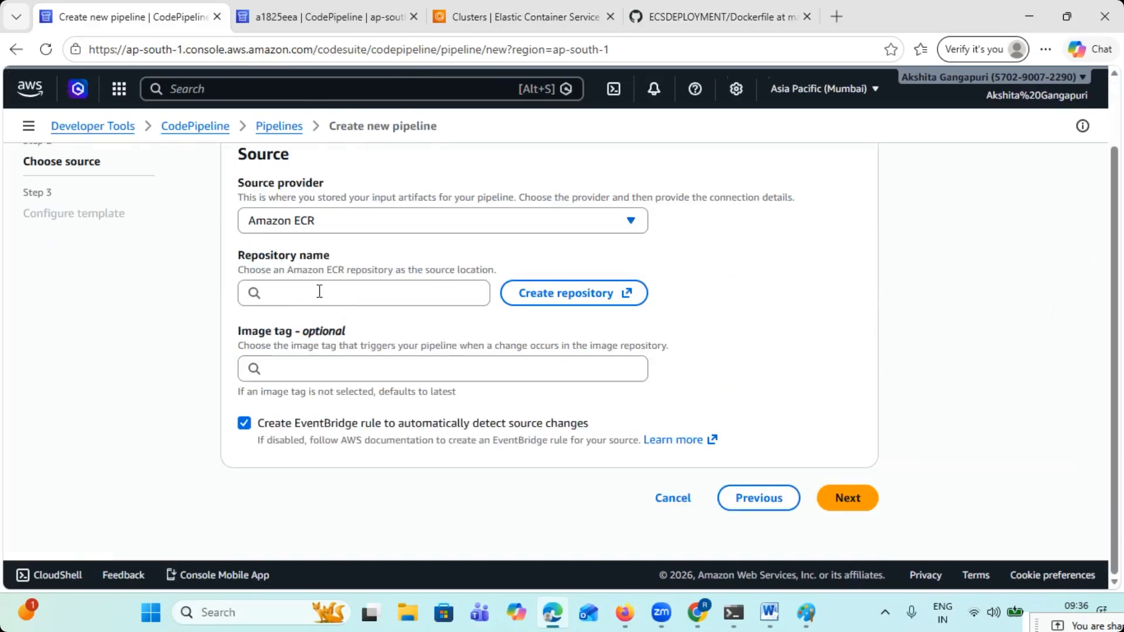
left_click(320, 291)
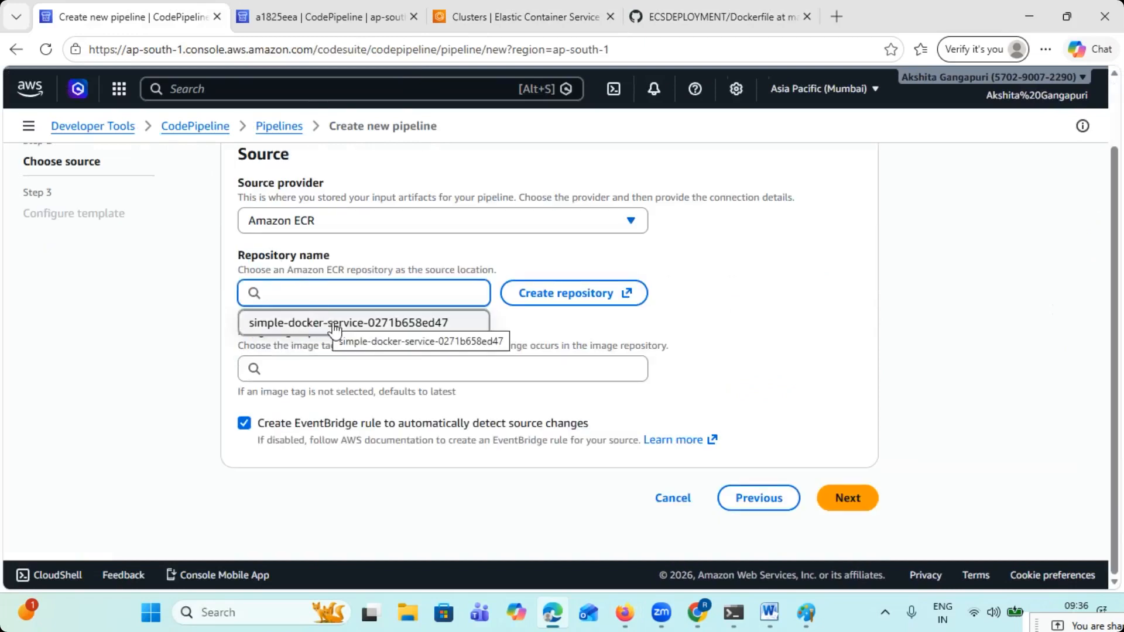
left_click(722, 344)
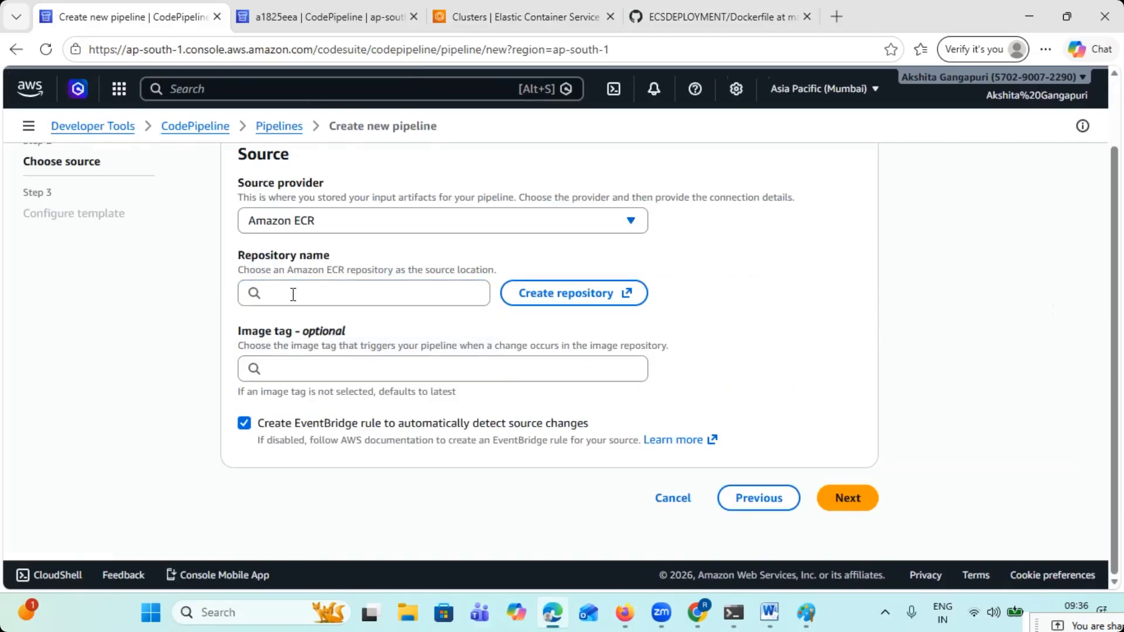
left_click(293, 294)
left_click(336, 323)
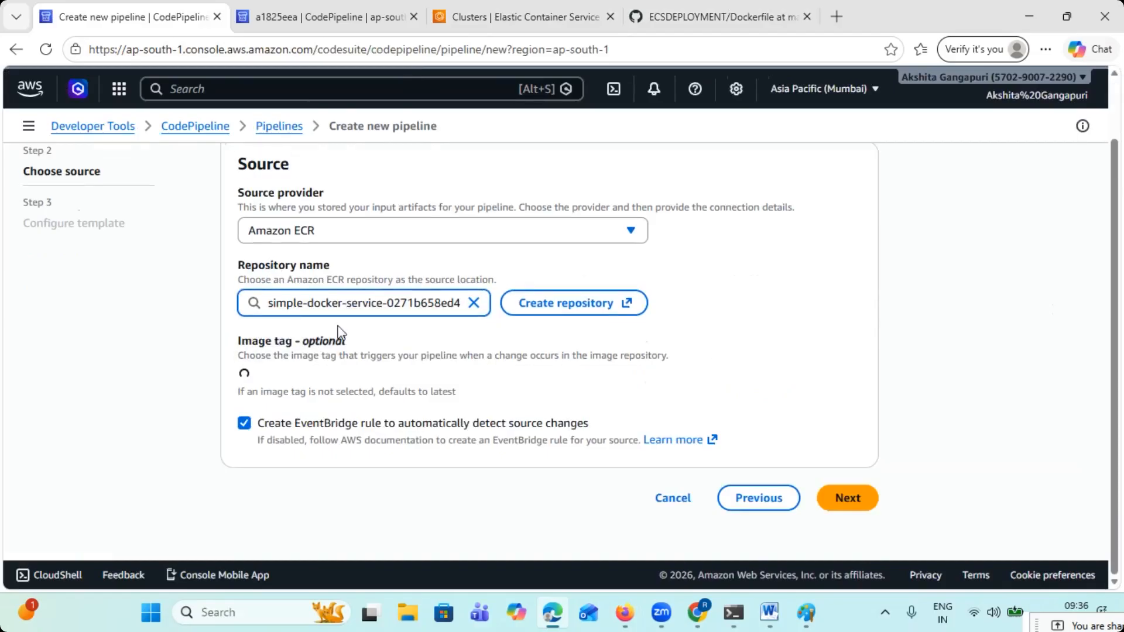
left_click(334, 370)
left_click(297, 404)
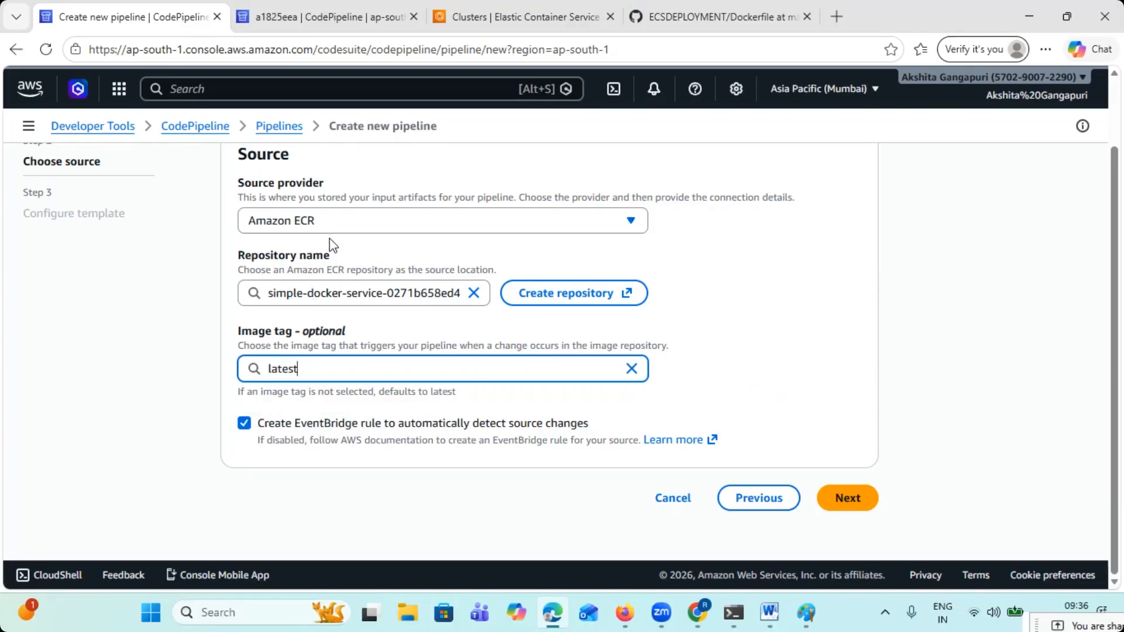
- Create the DeployToEcsFargateService pipeline from the template with container port 8080 and the Delete retention policy
left_click(847, 498)
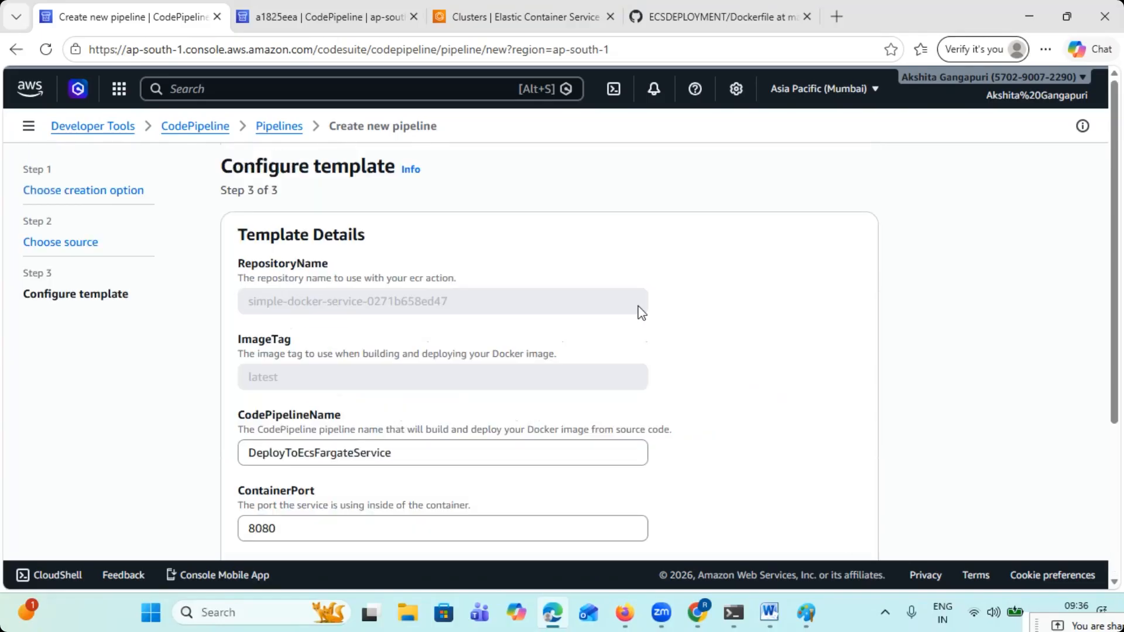
scroll(641, 312, "down", 4)
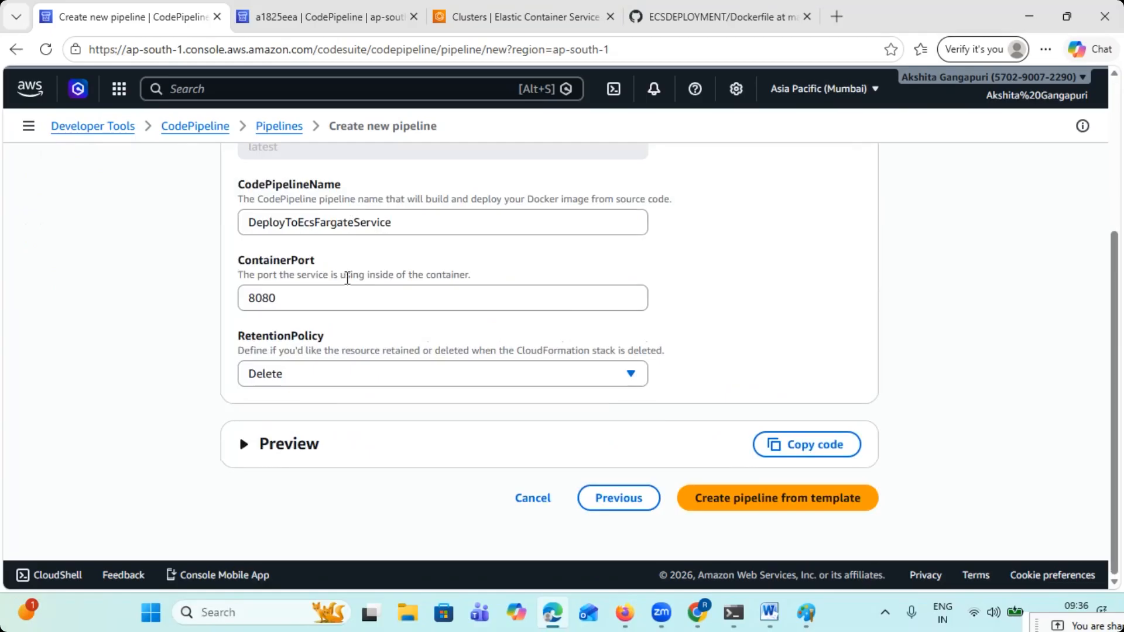
left_click(792, 500)
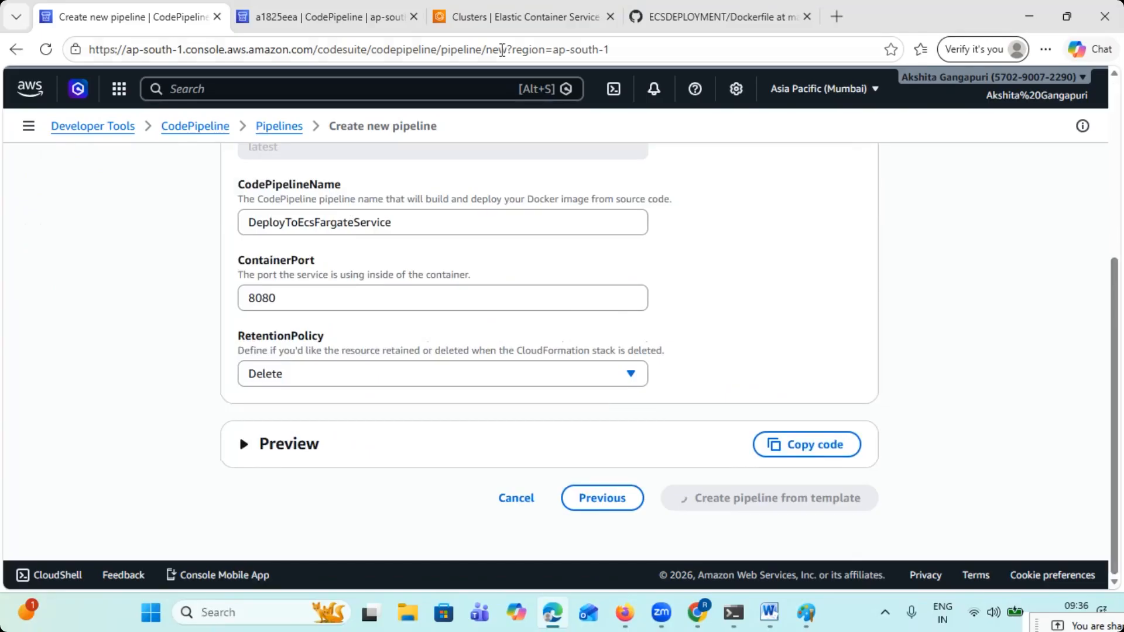
- Find ECR in the AWS console and open the images of the simple-docker-service-0271b658ed47 repository
left_click(527, 17)
left_click(332, 14)
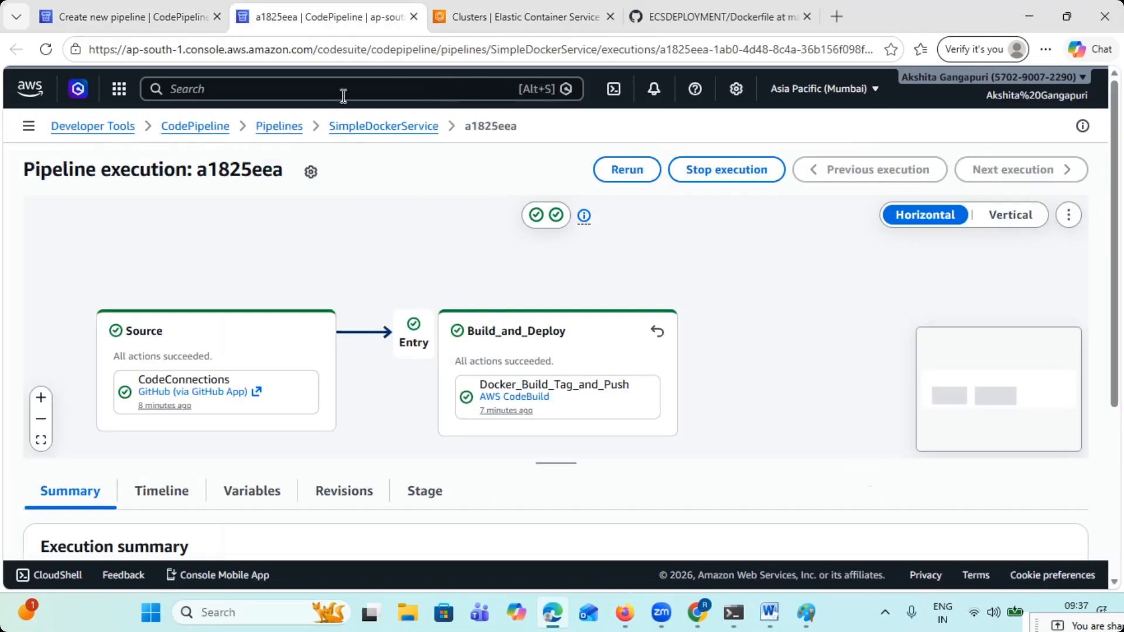
left_click(341, 89)
type("ECR")
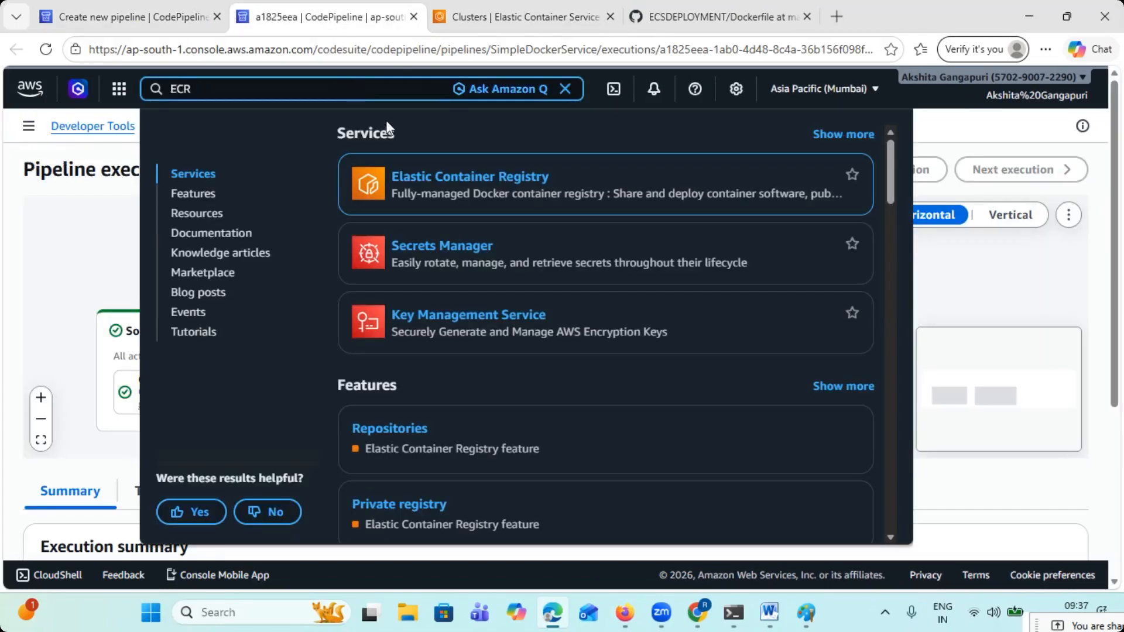
left_click(465, 186)
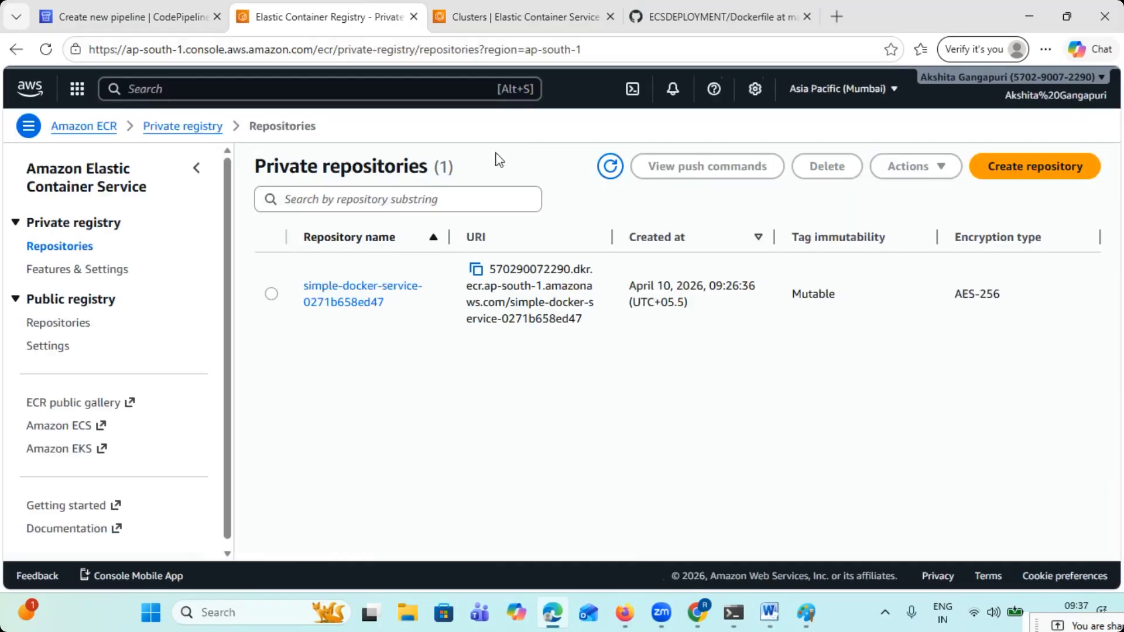
left_click(351, 293)
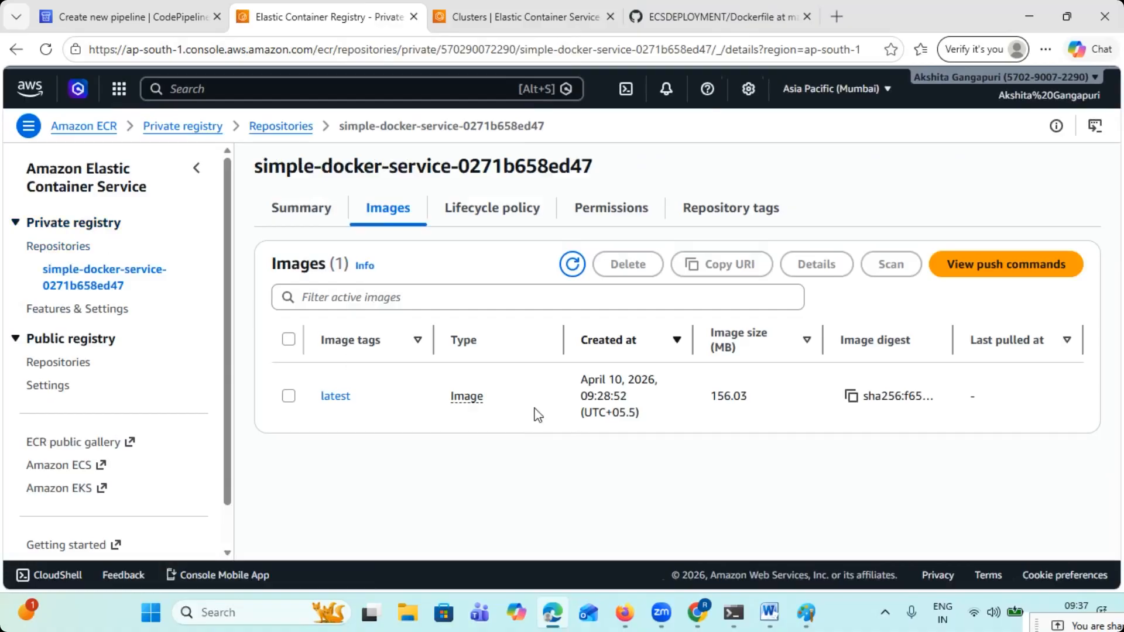
- Check the ECS Clusters list, the ECR repository's images and the pipeline creation progress while the template deploys
left_click(536, 9)
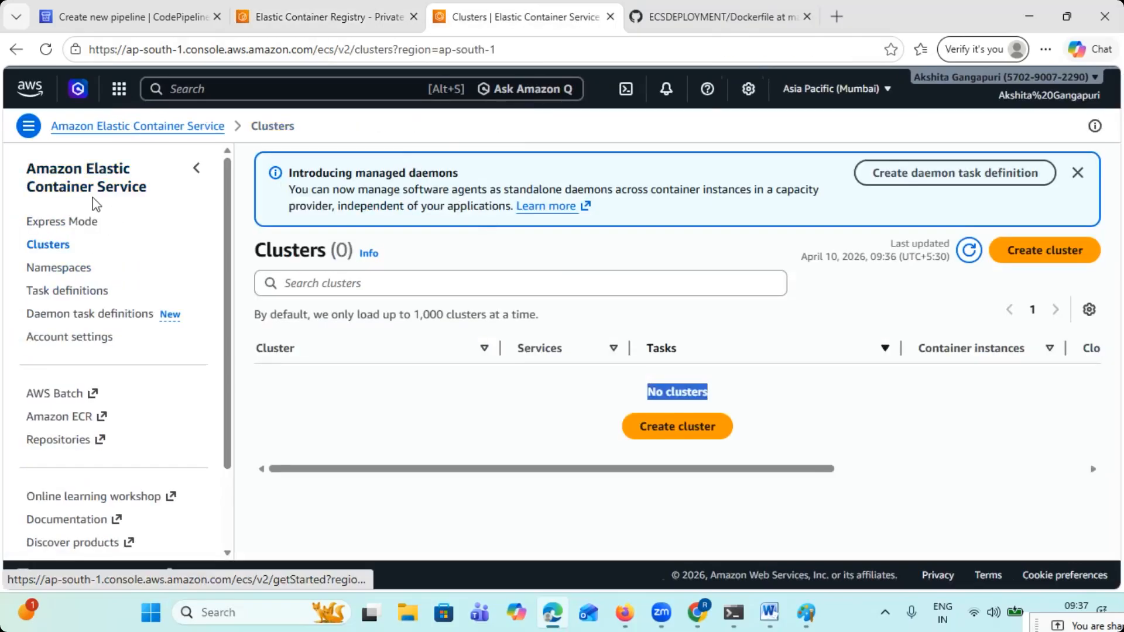
left_click_drag(623, 401, 772, 406)
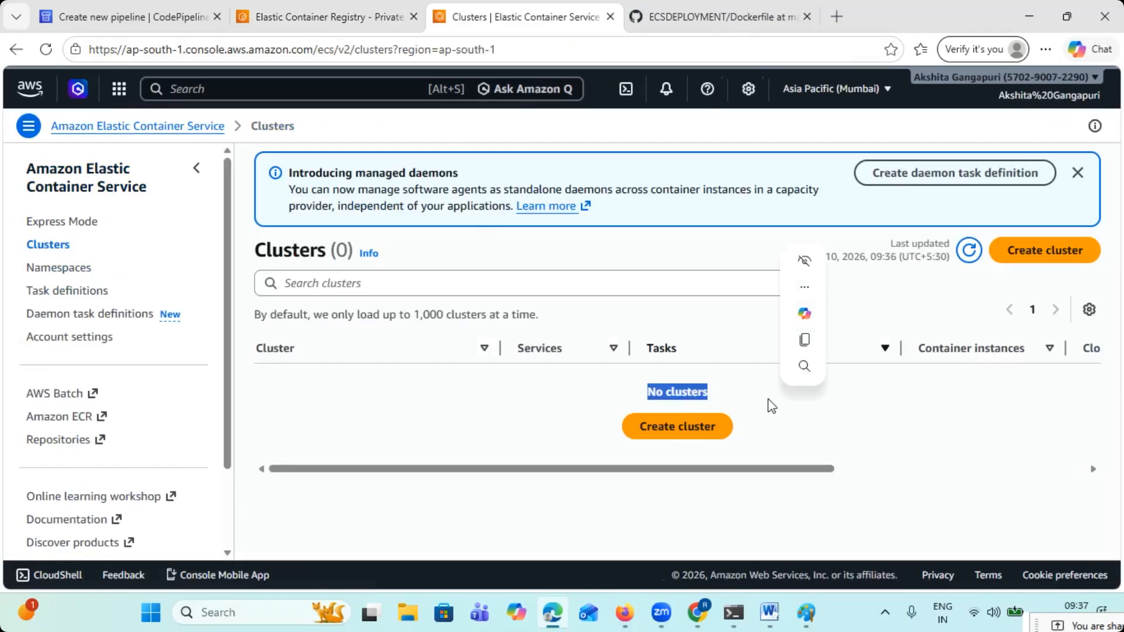
left_click(64, 13)
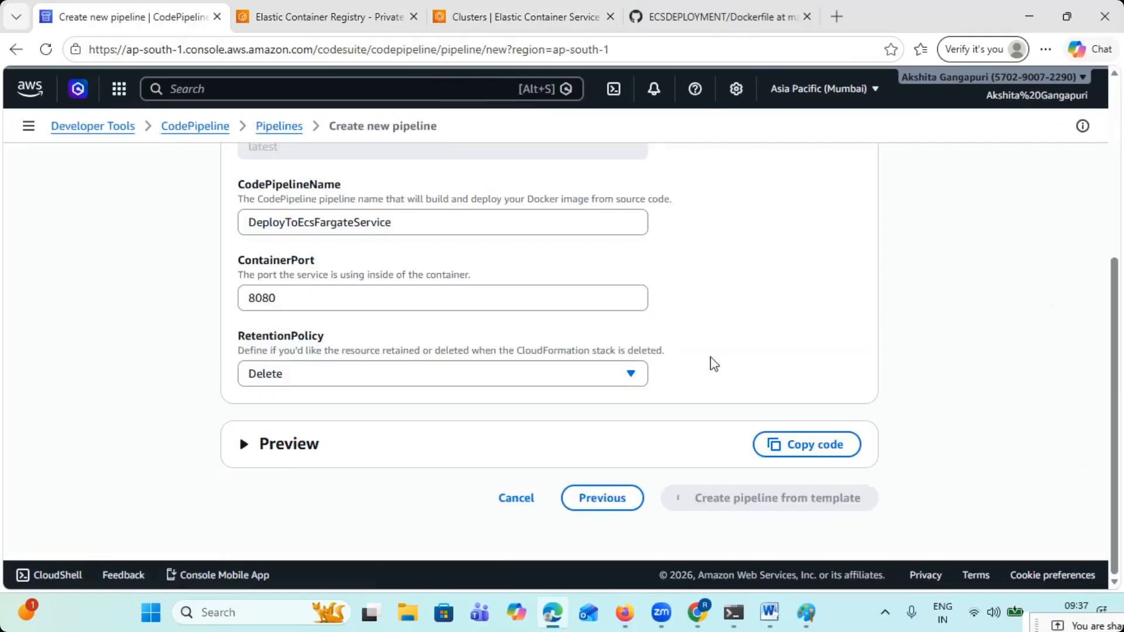
scroll(710, 363, "up", 3)
scroll(864, 403, "down", 3)
left_click(504, 16)
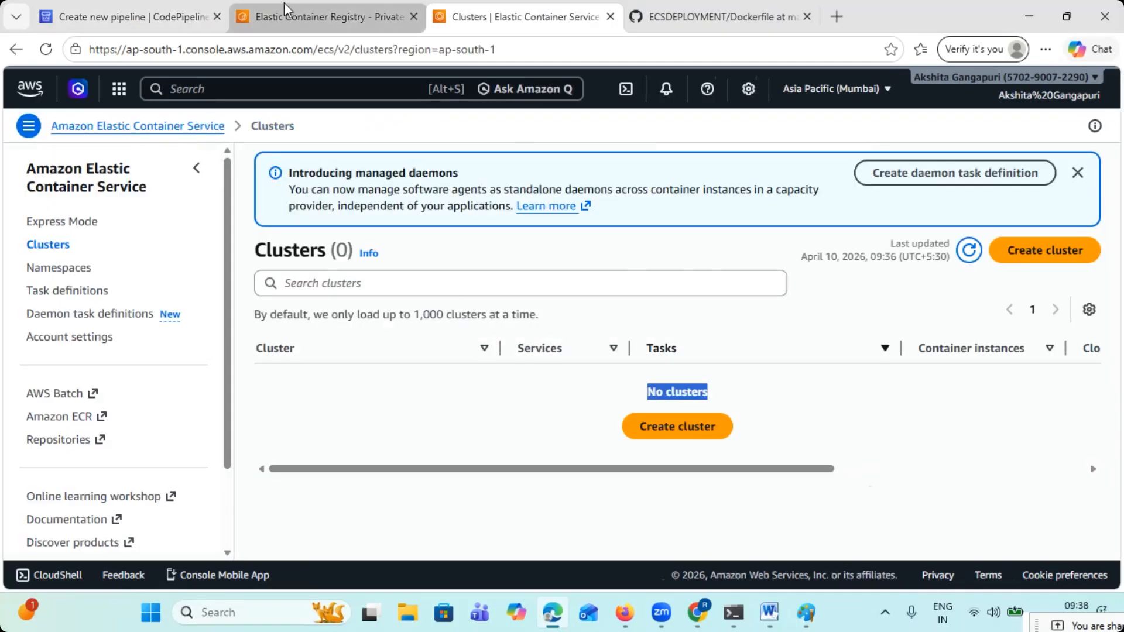
left_click(328, 16)
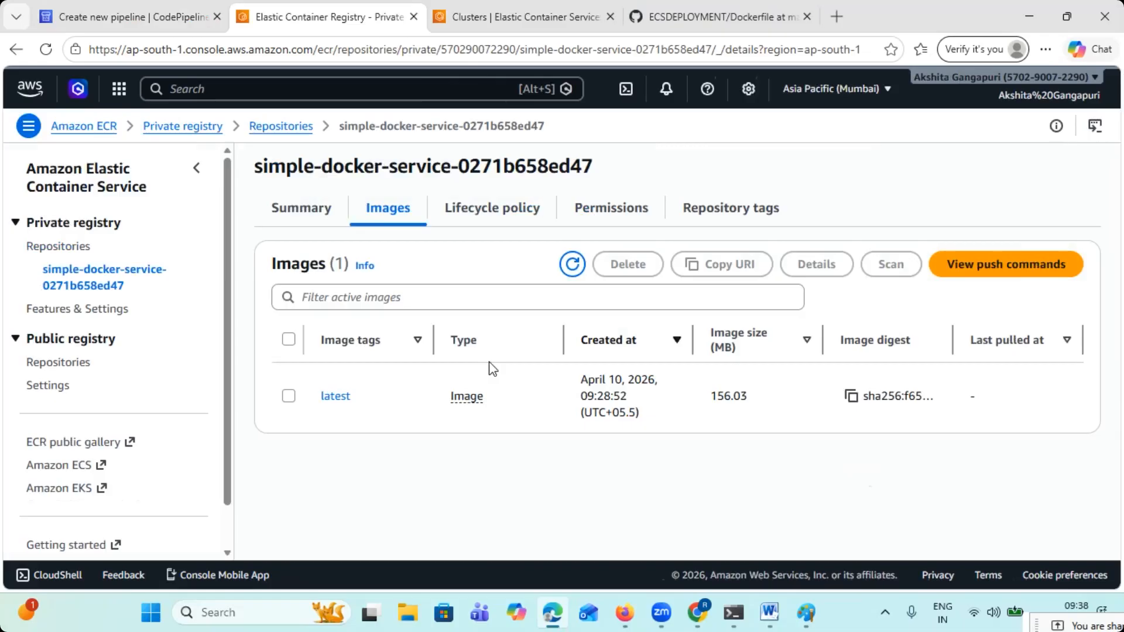
left_click(97, 9)
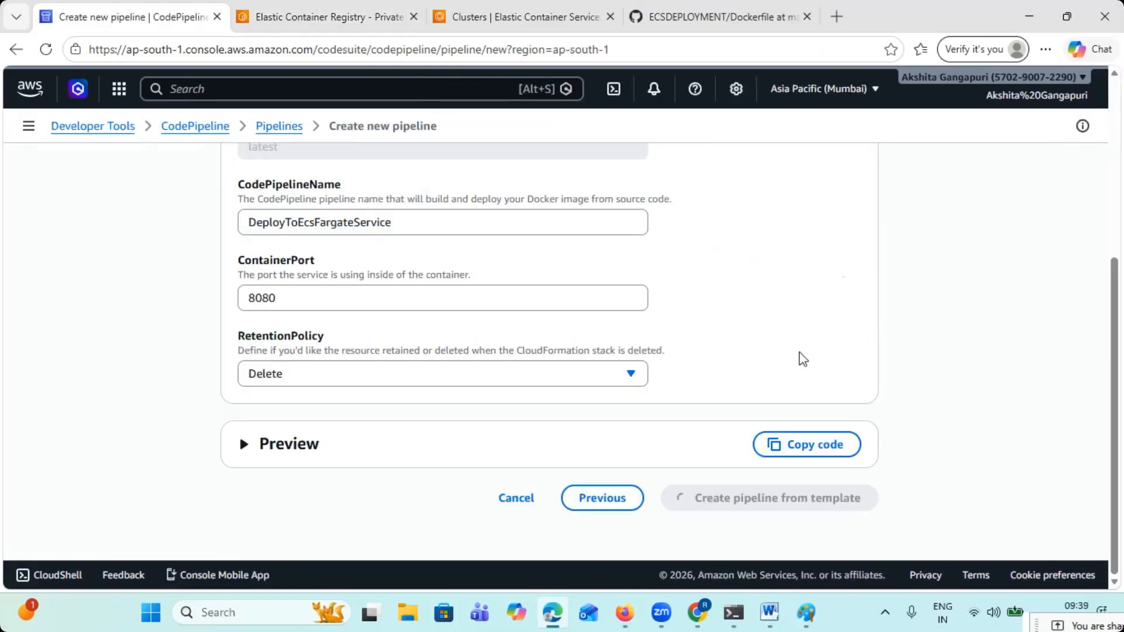
- Glance at the Dockerfile on GitHub, refresh the ECS Clusters list and recheck the pipeline creation page
left_click(703, 16)
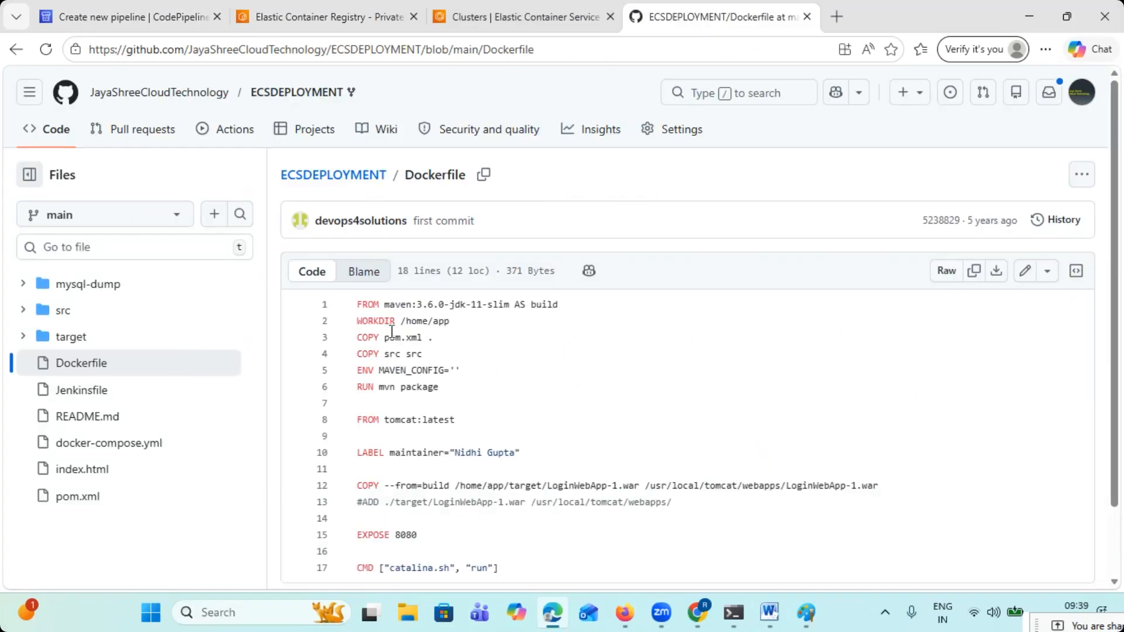
left_click(515, 17)
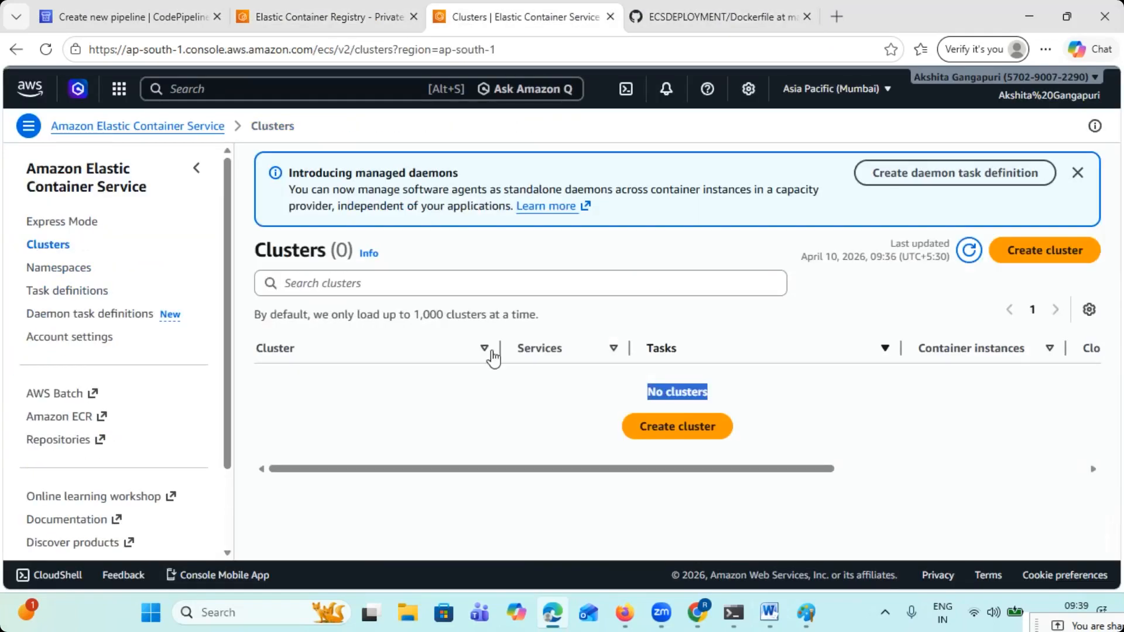
left_click(593, 412)
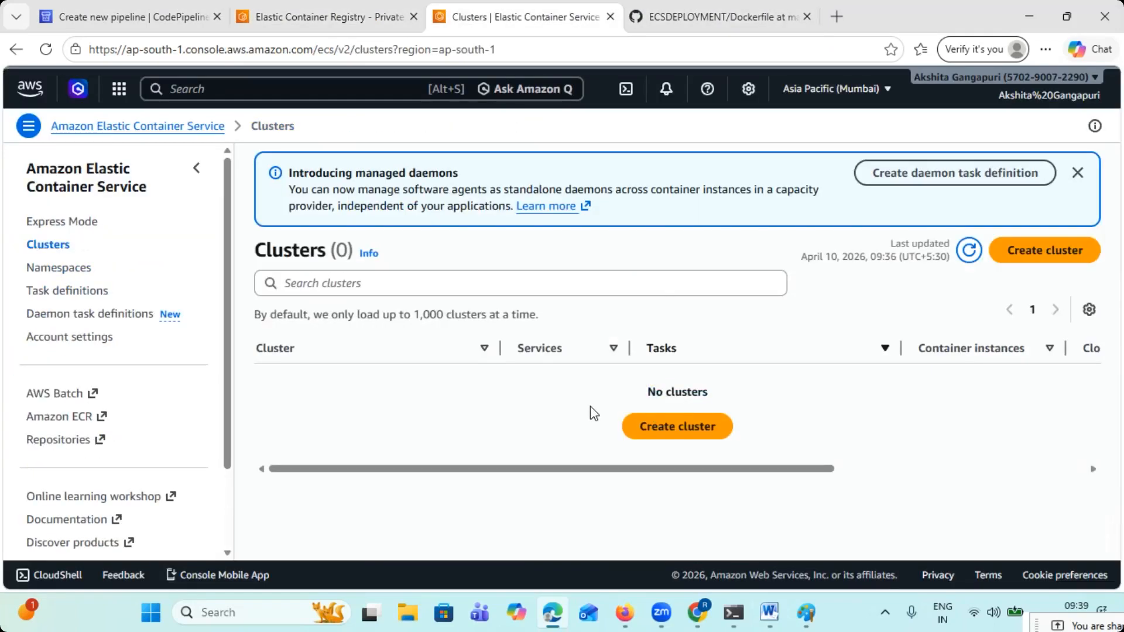
left_click(969, 250)
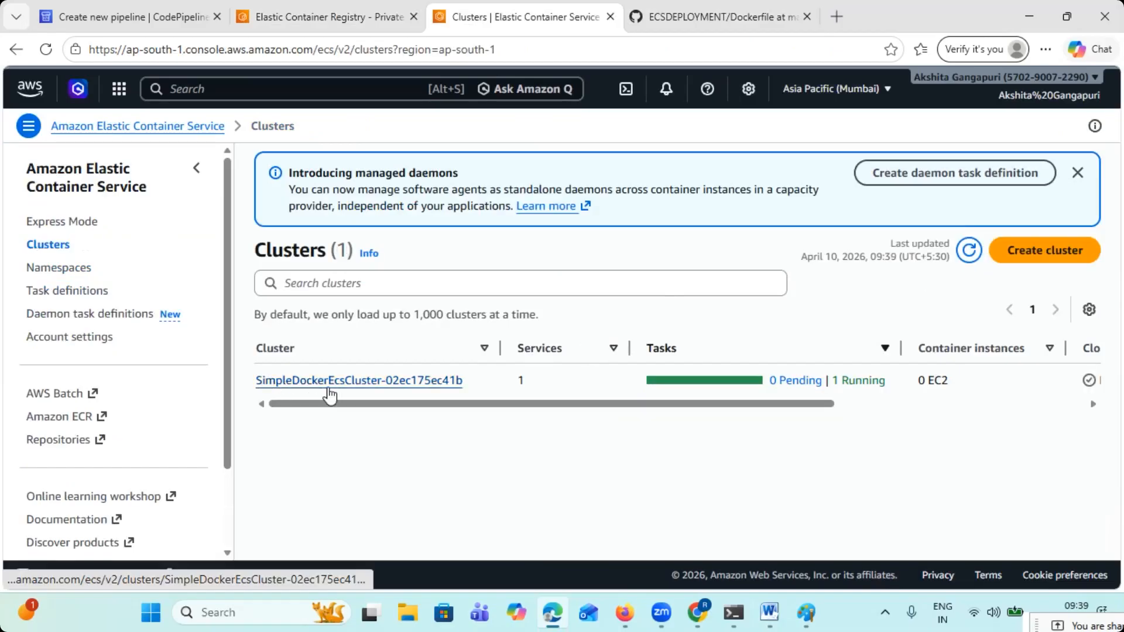
left_click_drag(462, 406, 392, 418)
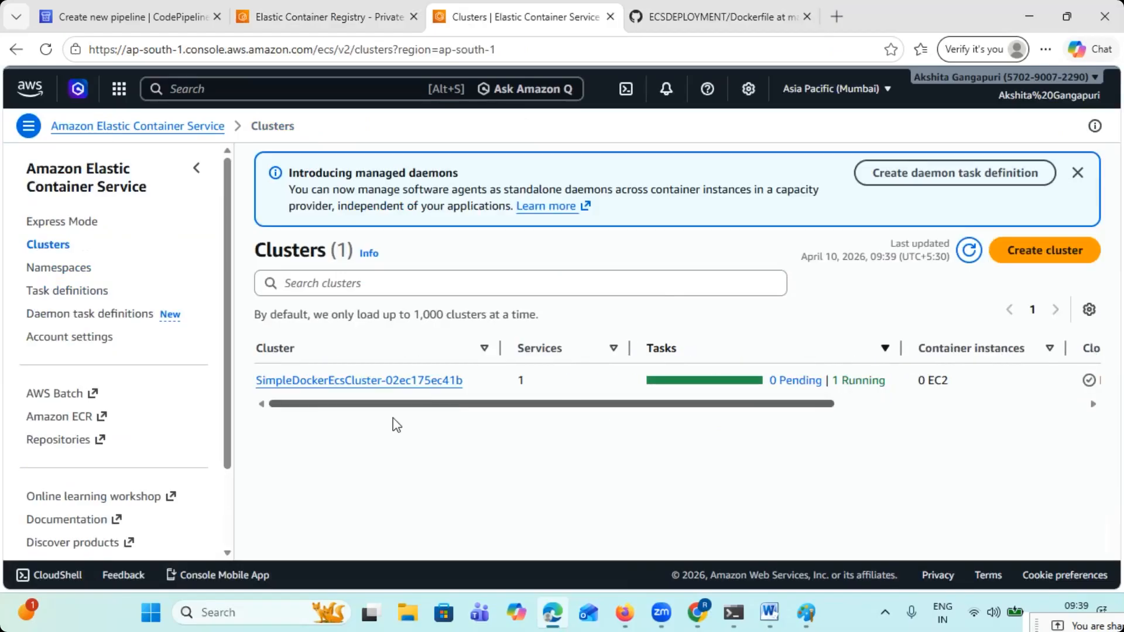
left_click(94, 16)
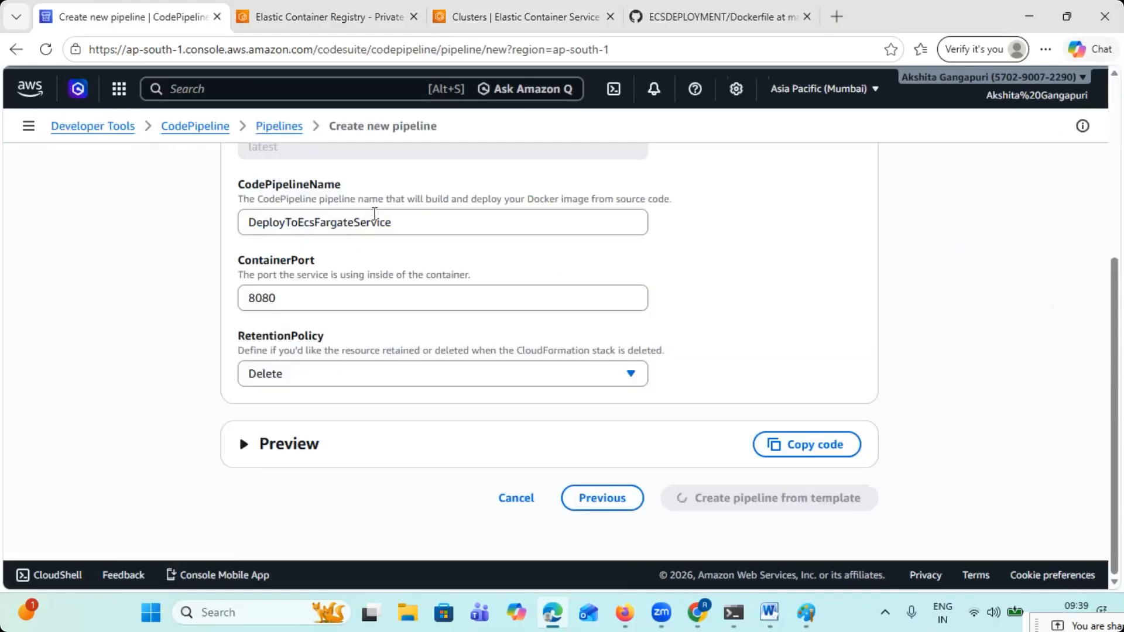
- Open the task in SimpleDockerEcsCluster-02ec175ec41b, review its configuration and try opening its public address
left_click(523, 17)
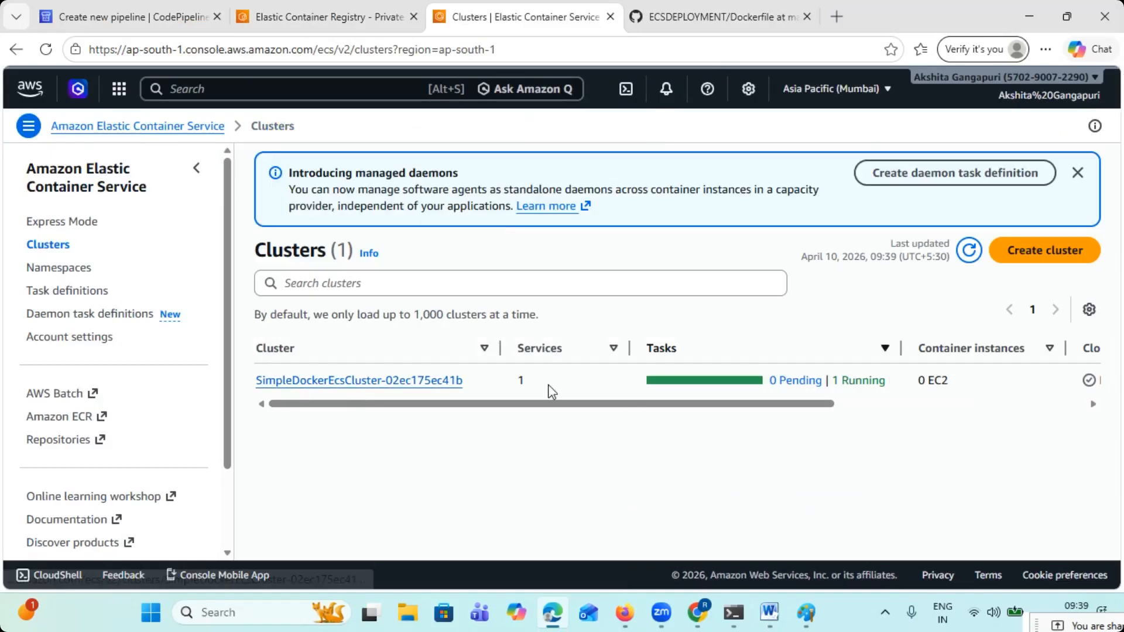
left_click(404, 382)
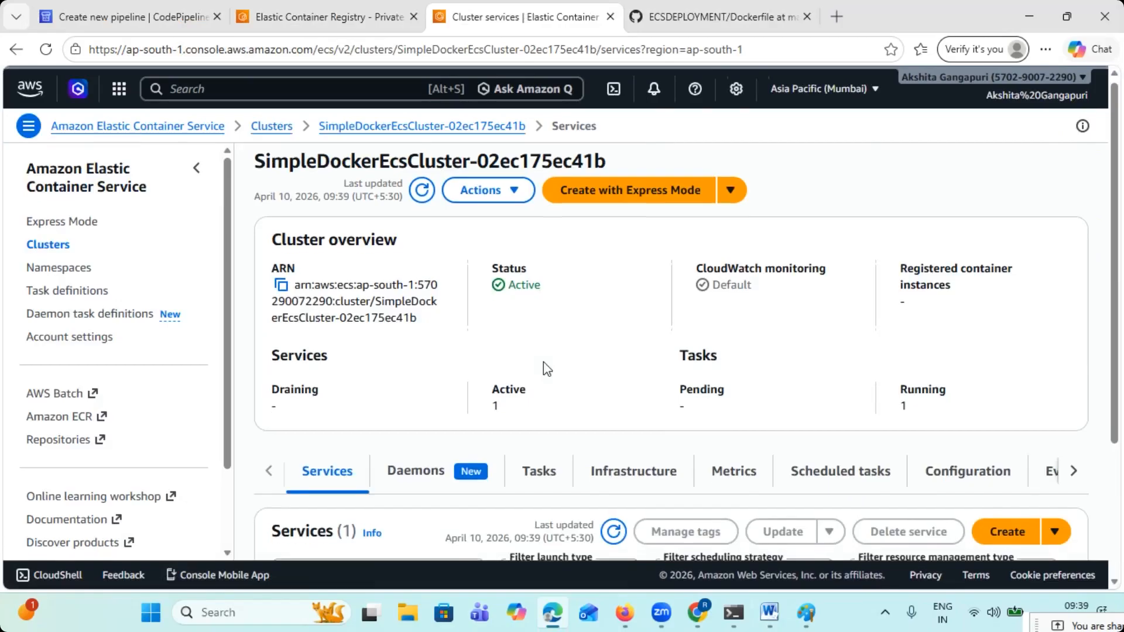
scroll(544, 363, "down", 3)
left_click(540, 311)
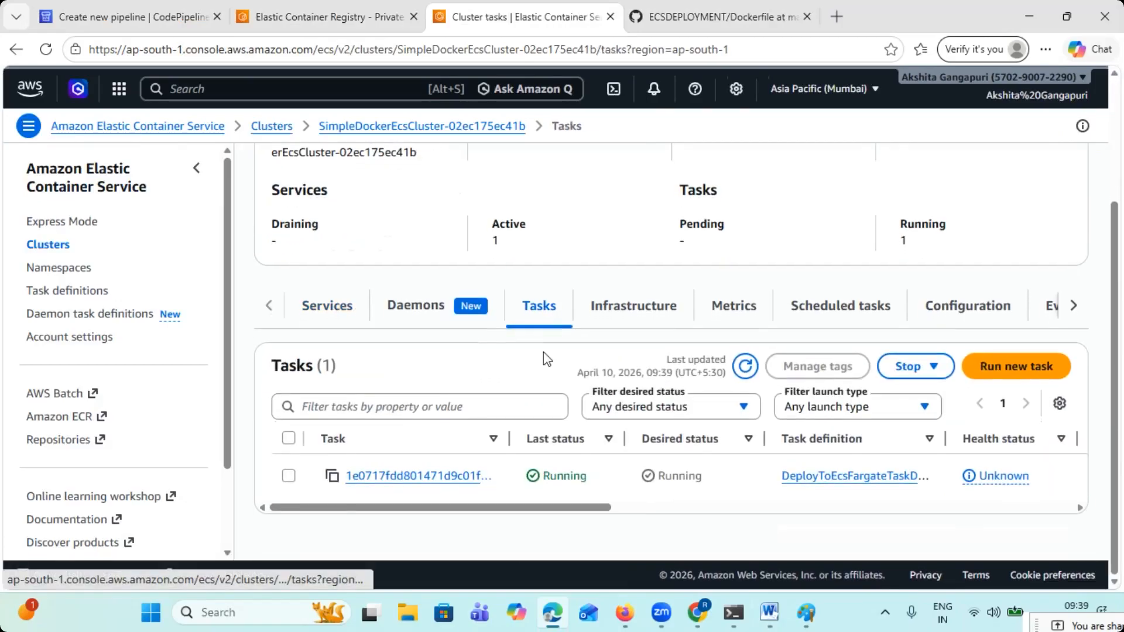
left_click(416, 476)
scroll(527, 410, "down", 4)
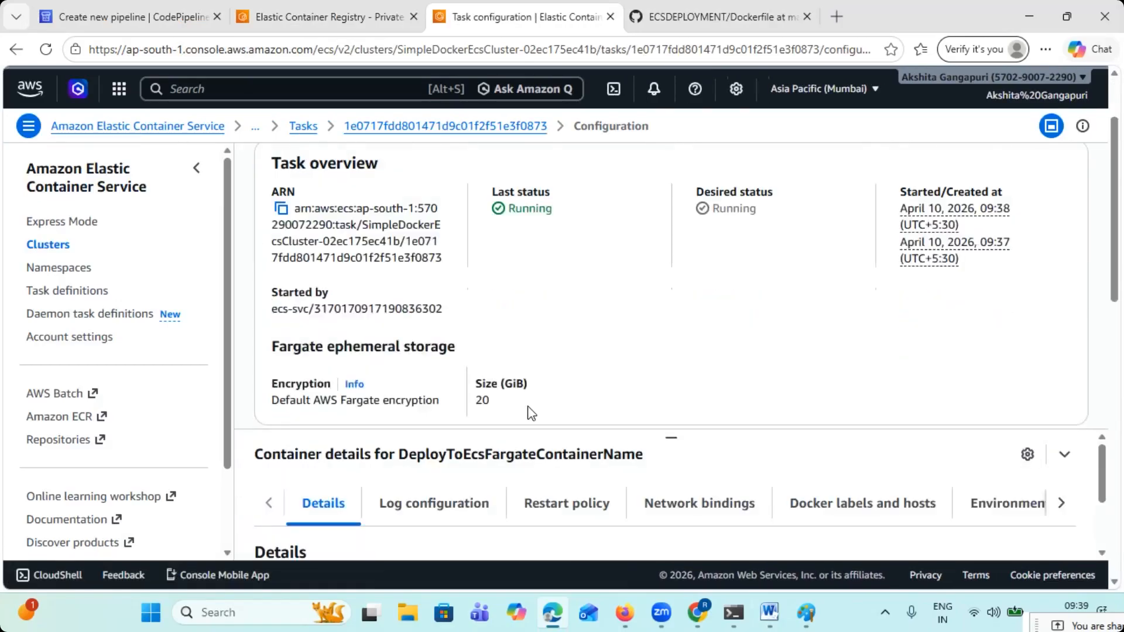
scroll(527, 410, "up", 4)
scroll(682, 315, "down", 5)
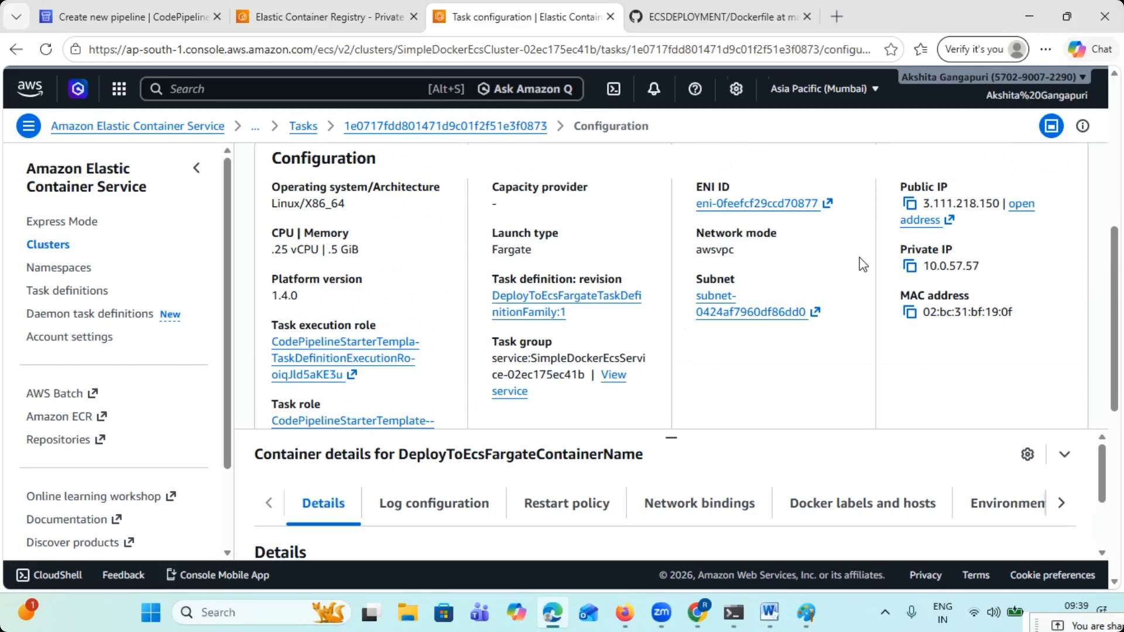
left_click(1019, 211)
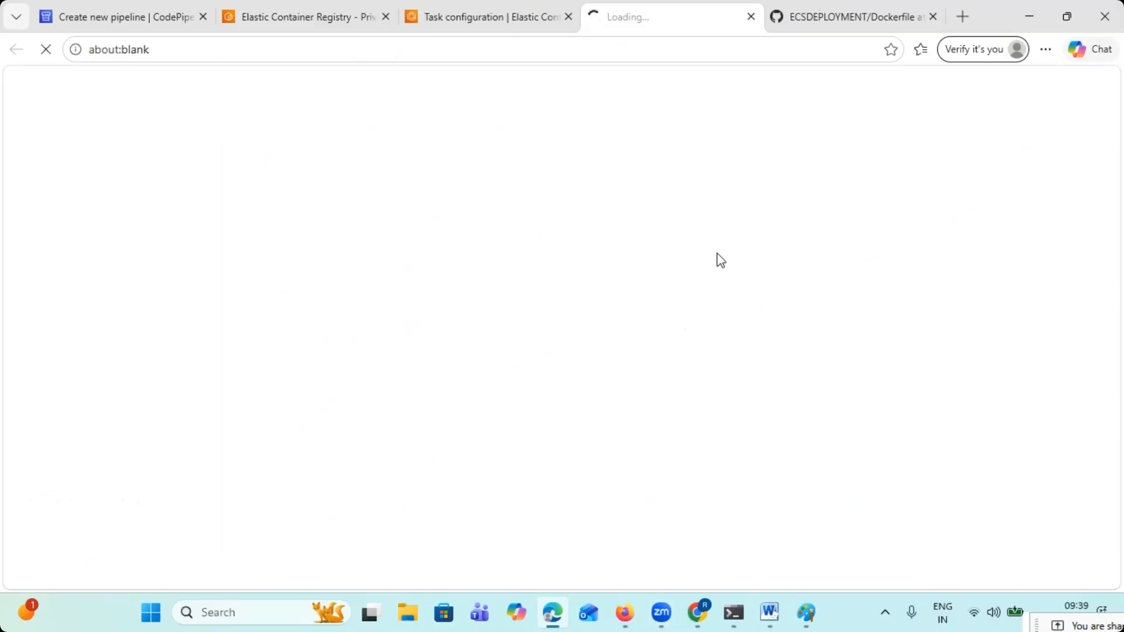
left_click(751, 17)
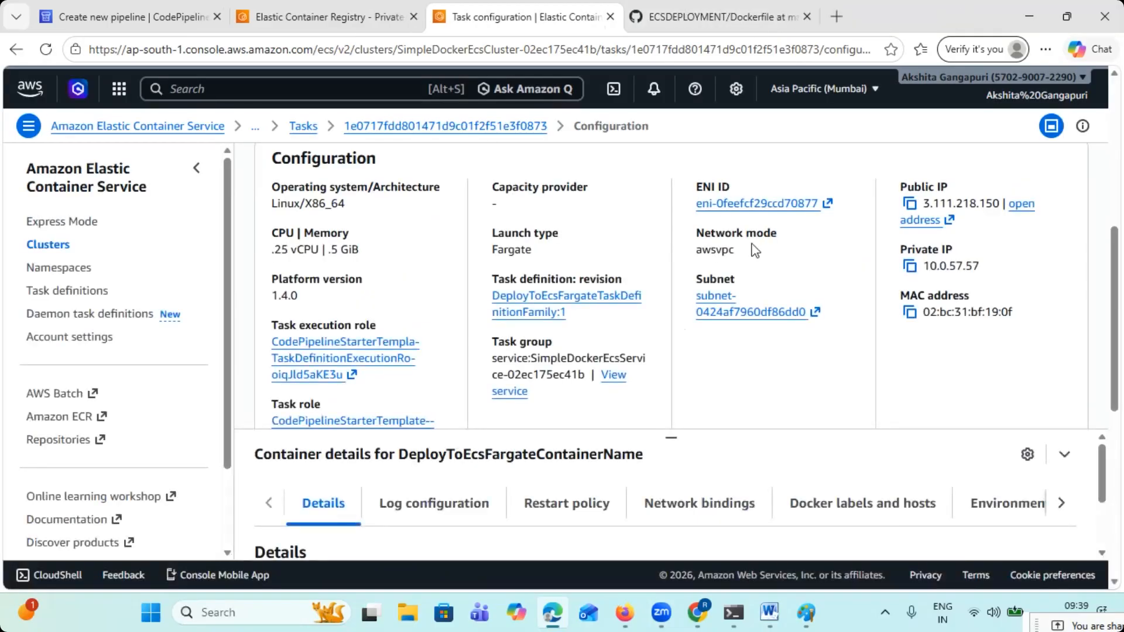
- Follow the task's network interface to its security group and open the inbound rules for editing
left_click(753, 205)
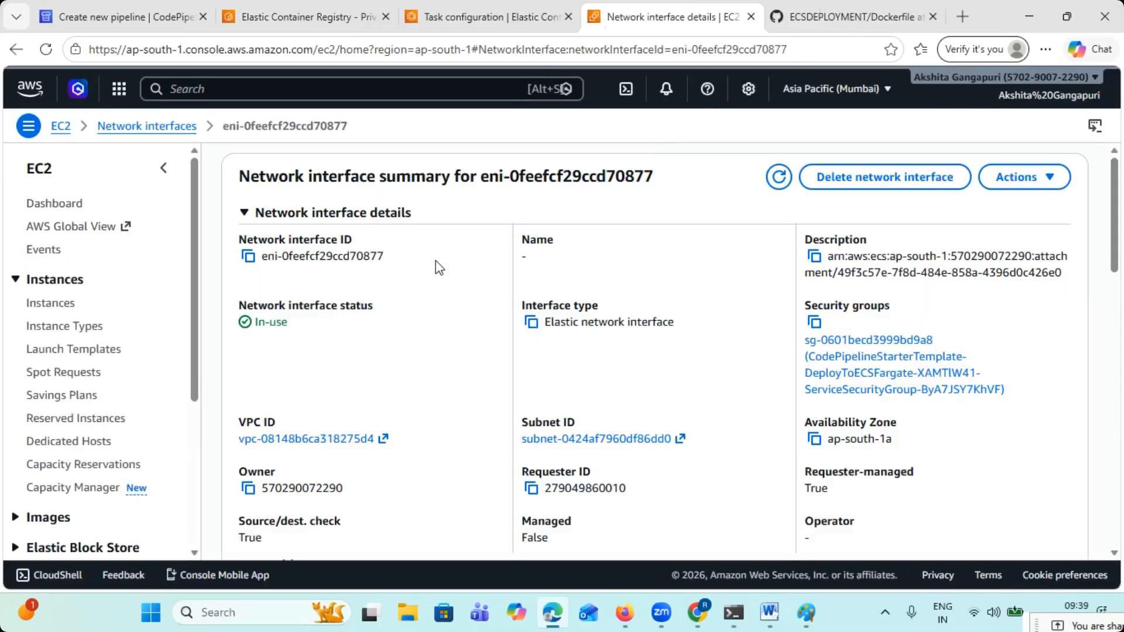
left_click(856, 357)
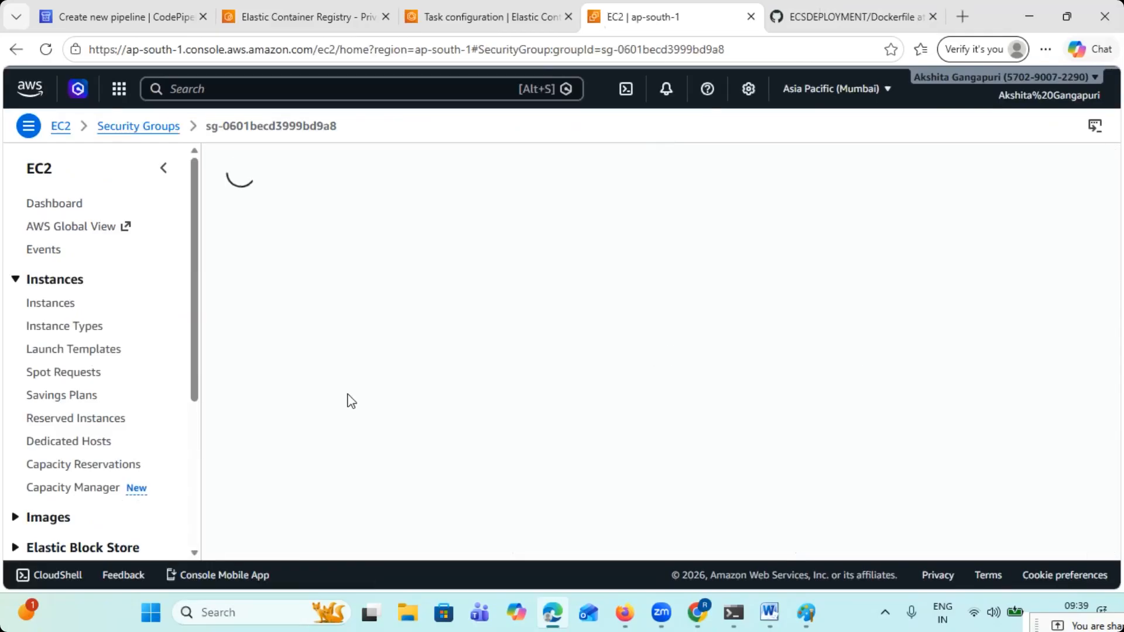
scroll(889, 445, "down", 1)
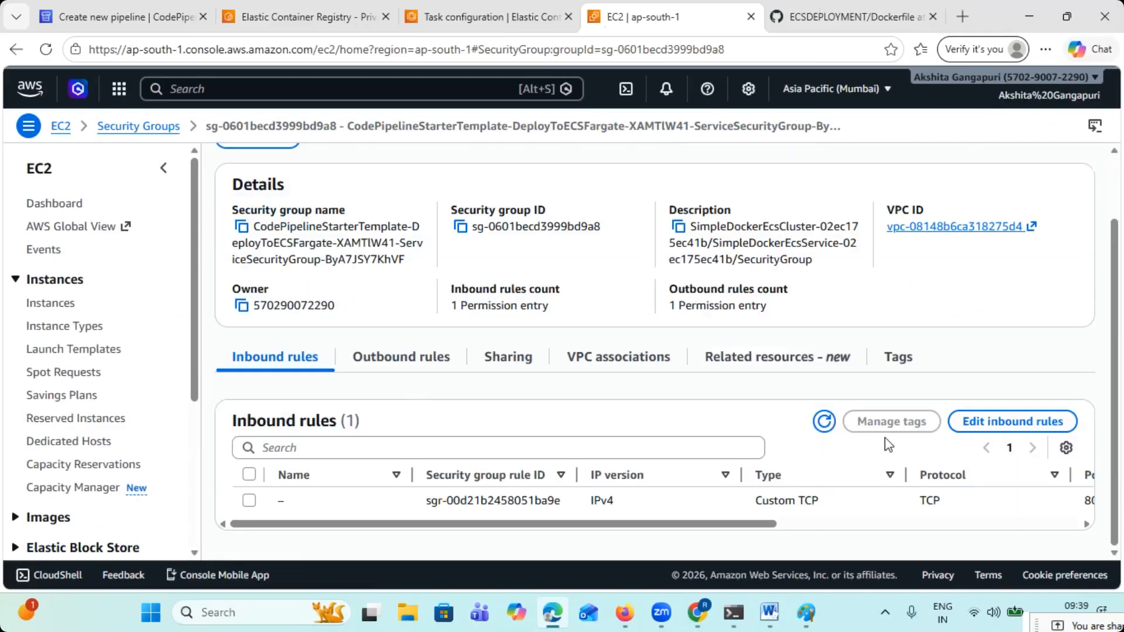
left_click(1037, 422)
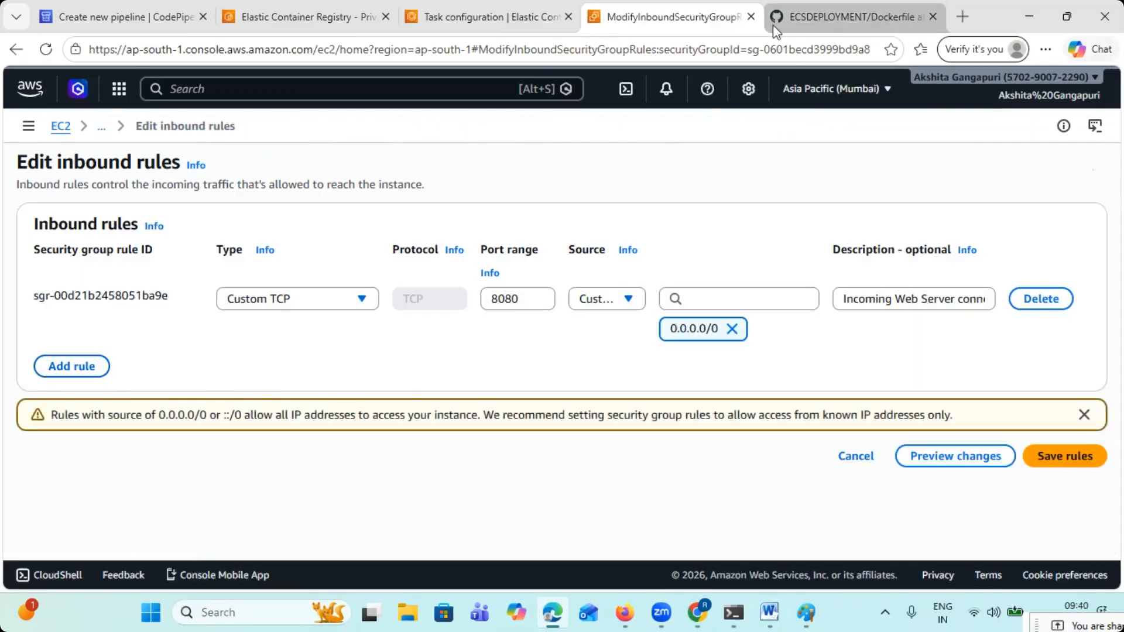
- Copy the public IP of the running ECS task from its configuration
left_click(475, 13)
scroll(750, 264, "up", 2)
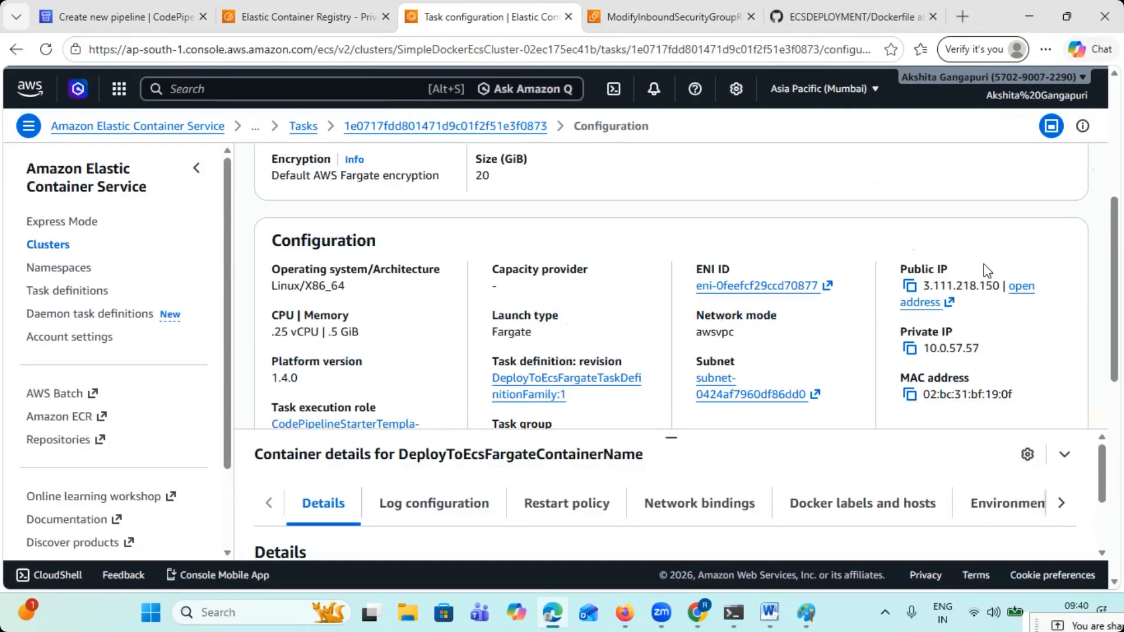
left_click(910, 285)
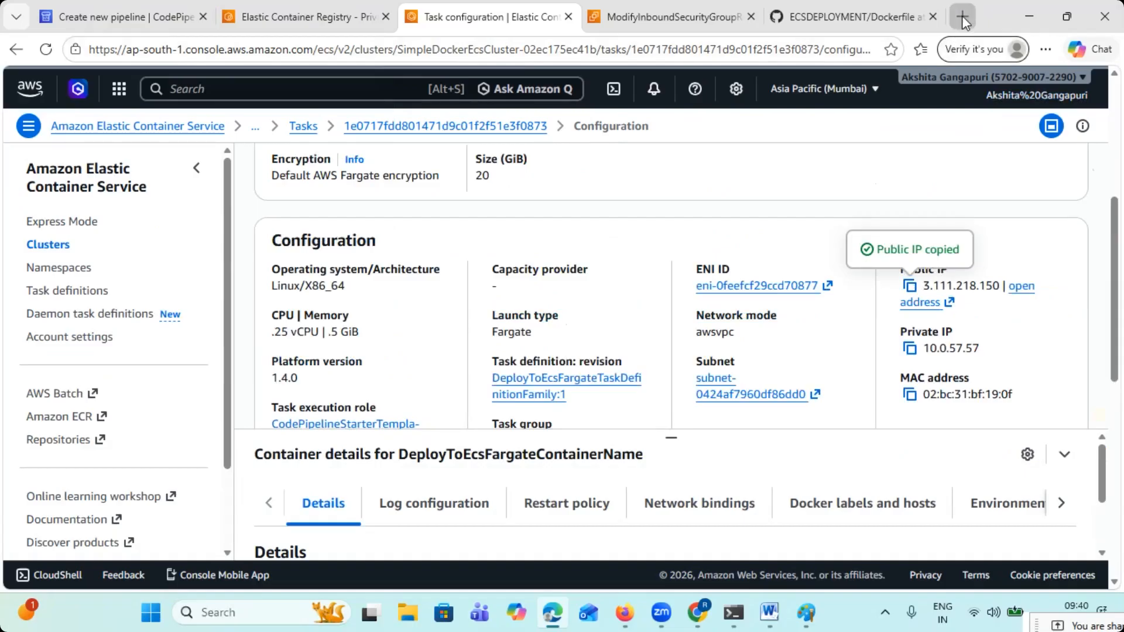
left_click(963, 16)
type("http://")
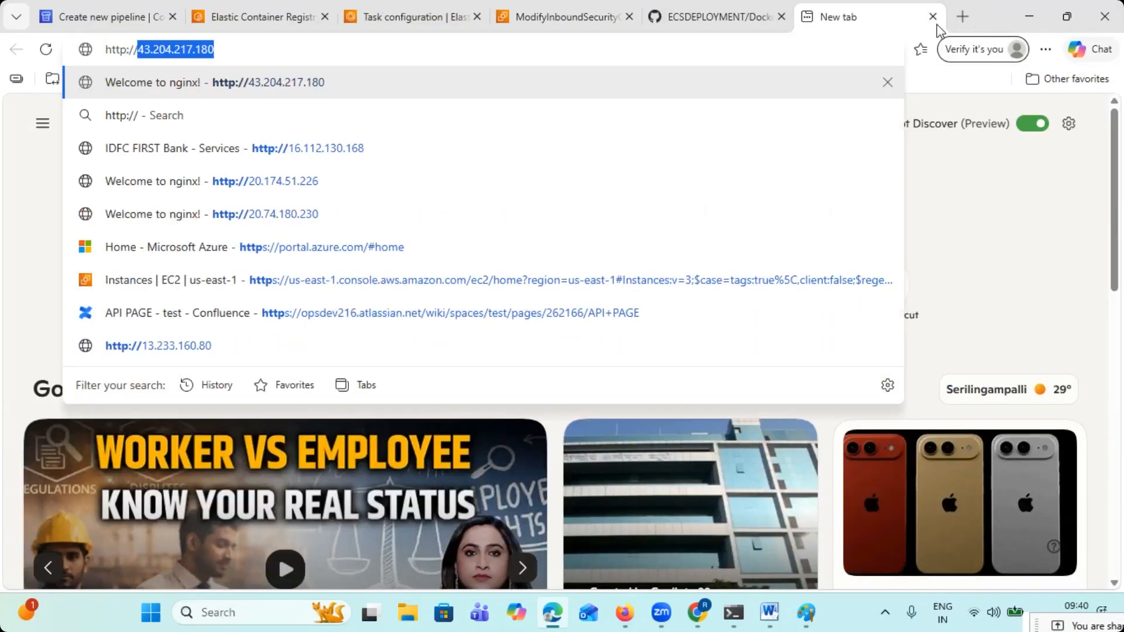
key("ctrl+v")
type(":8080")
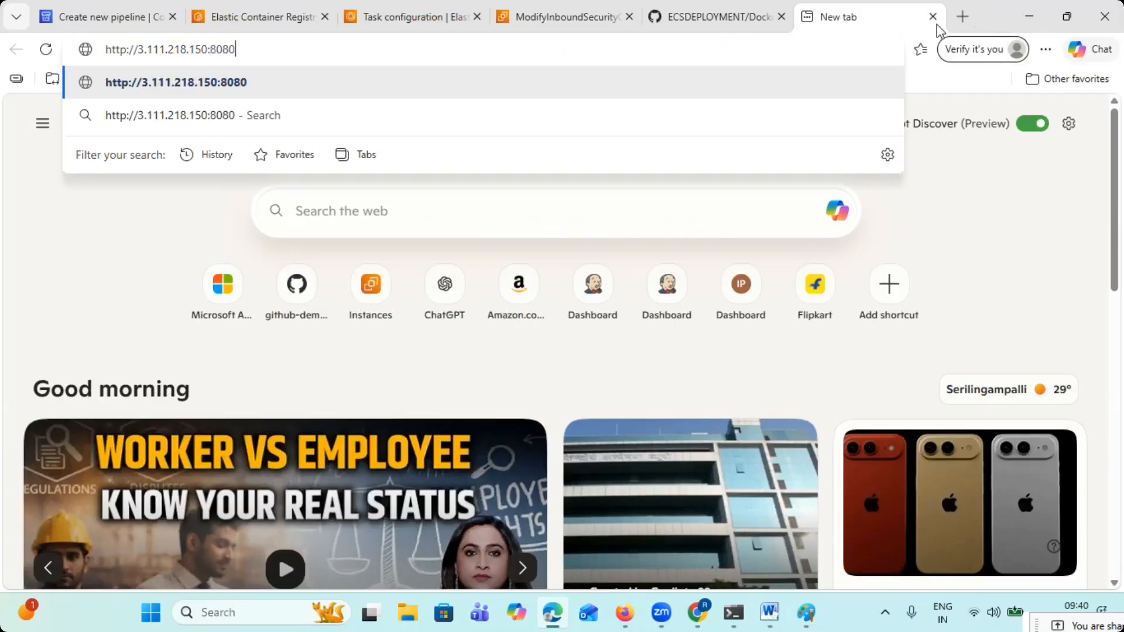
type("/")
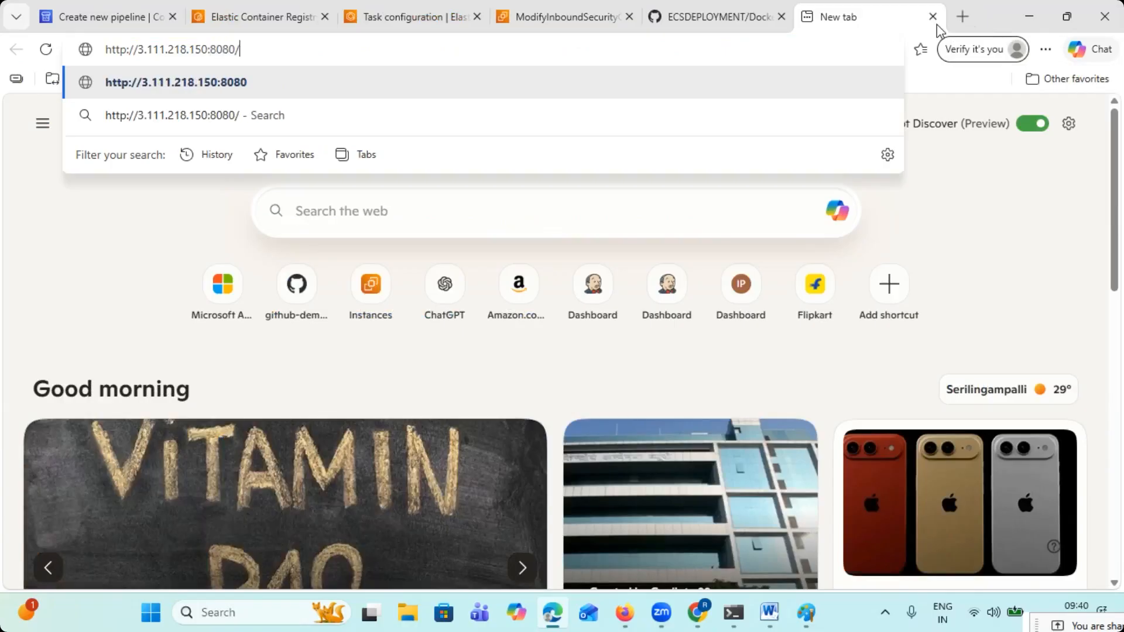
type("Logi")
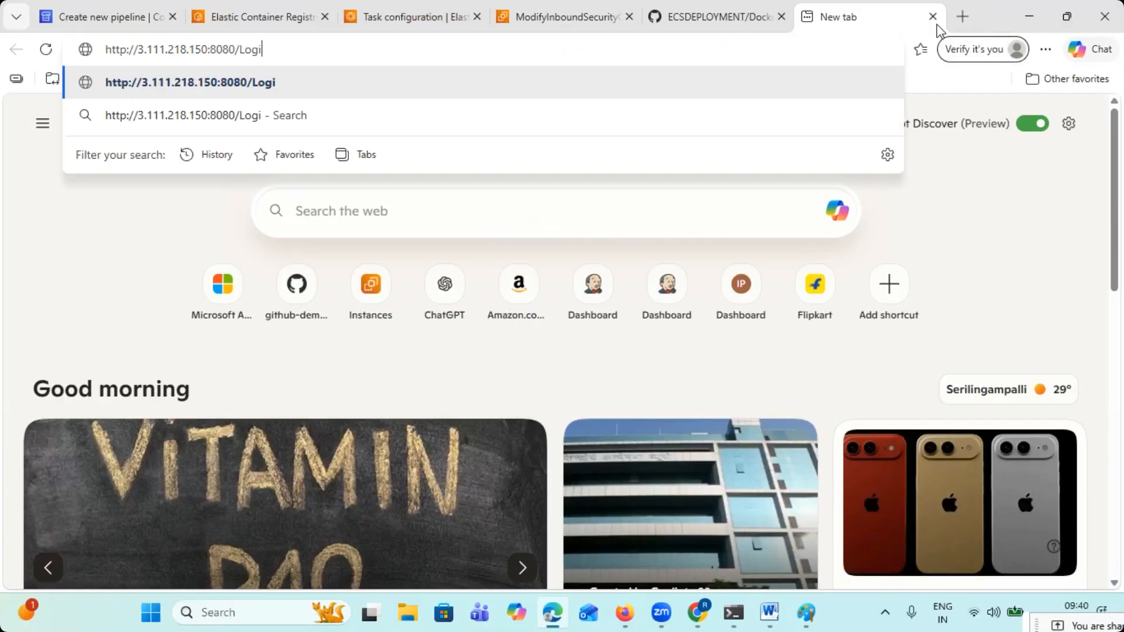
type("nWeb")
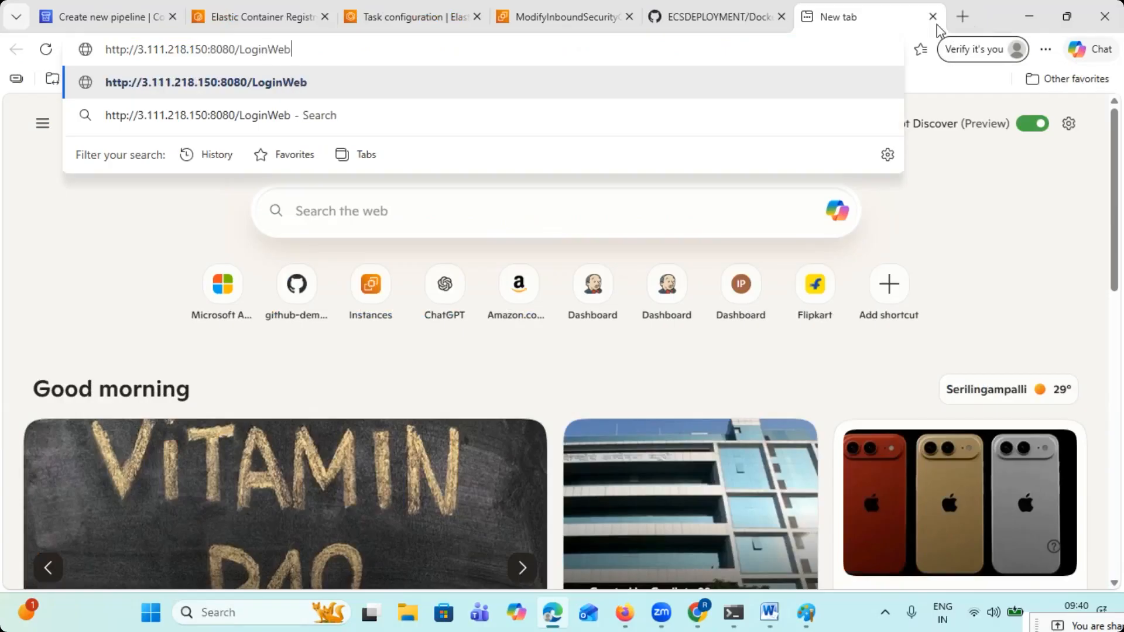
type("App-1")
key("Return")
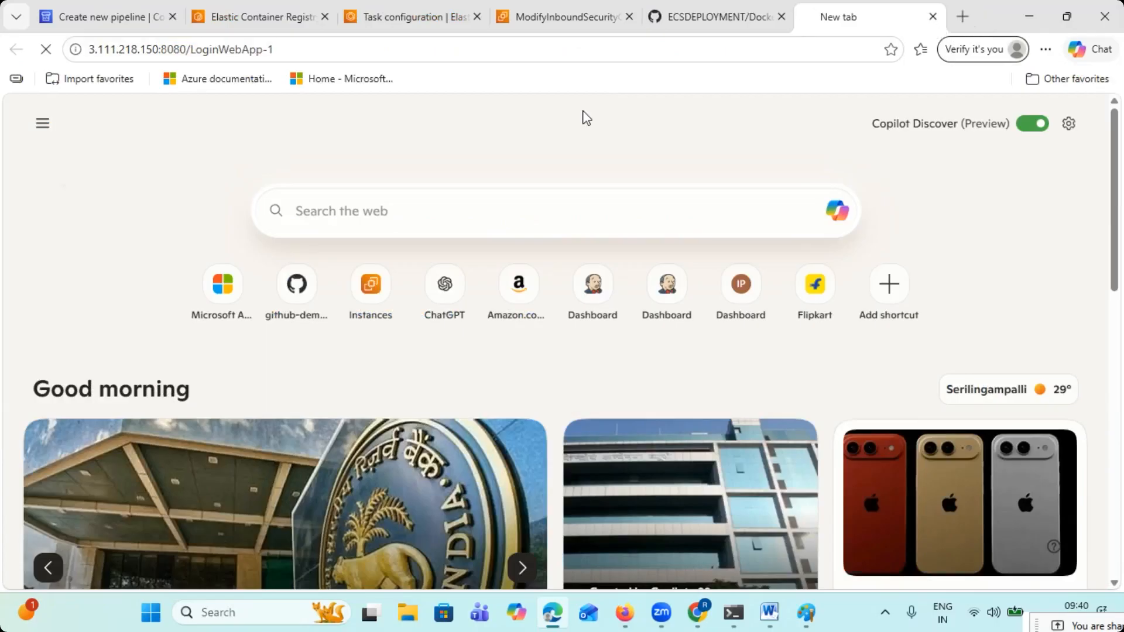
- Look through the src and mysql-dump folders and root files of ECSDEPLOYMENT on GitHub, then view the application's login page
left_click(685, 7)
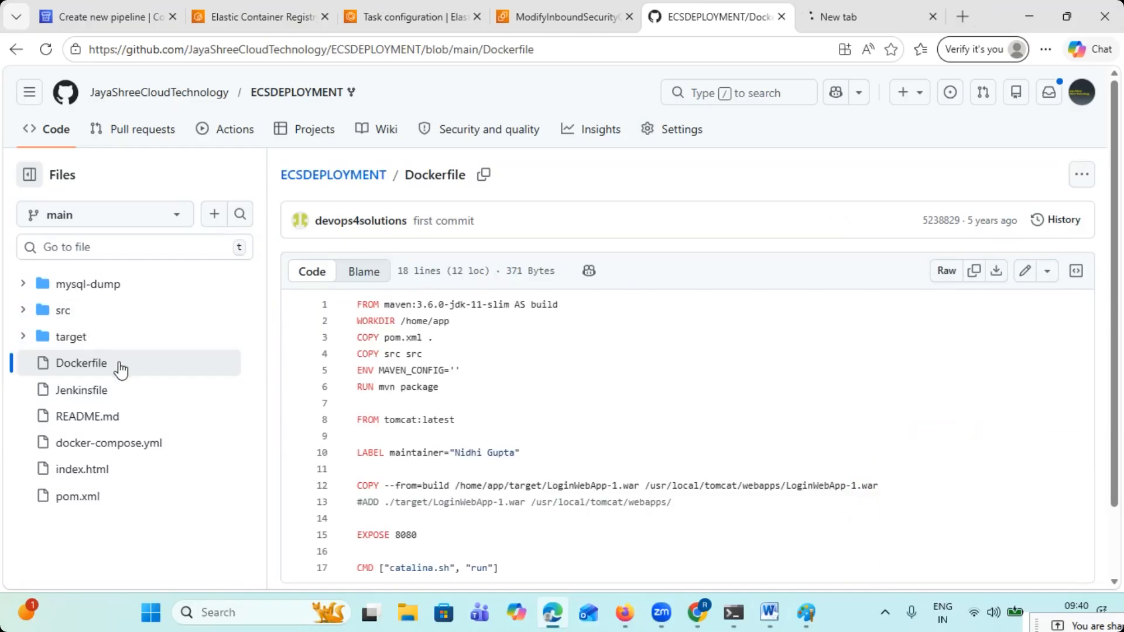
left_click(23, 310)
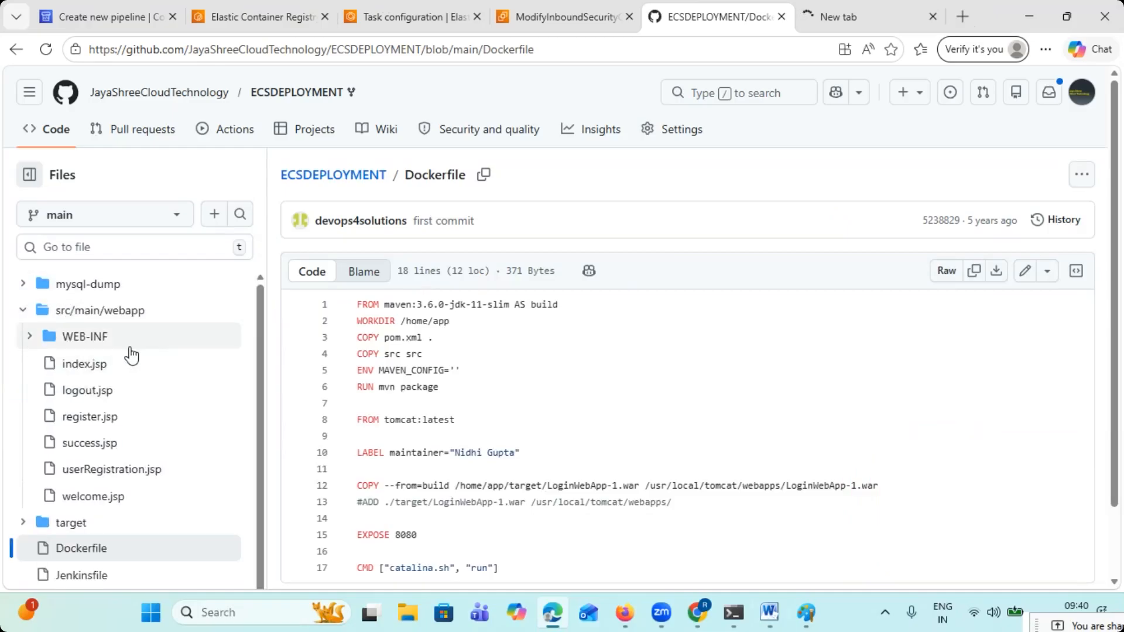
left_click(33, 287)
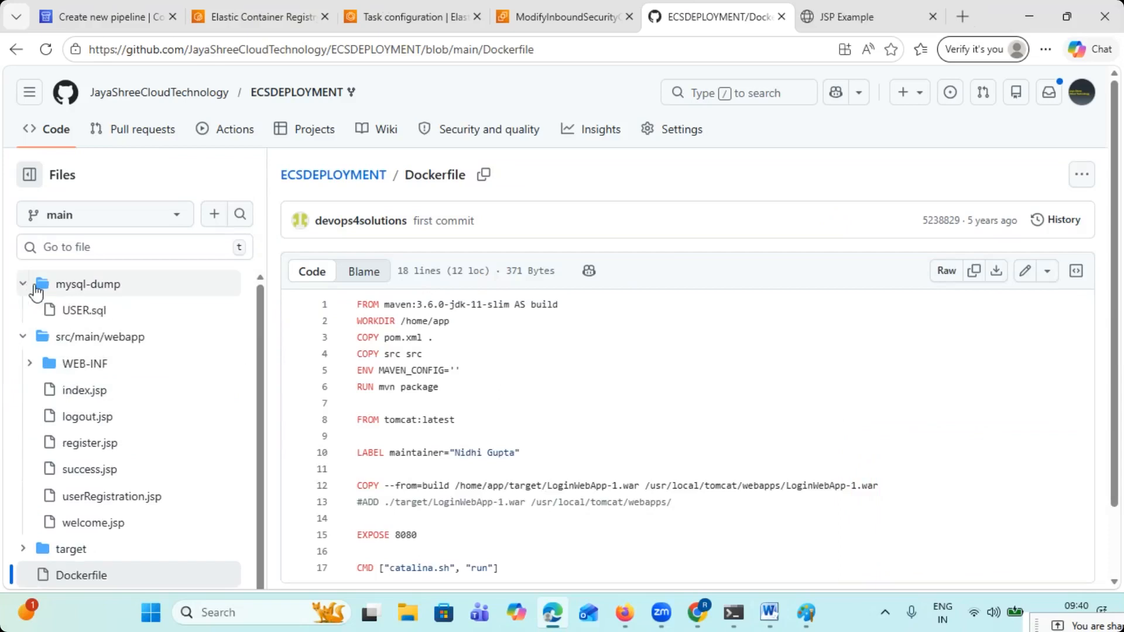
left_click(320, 176)
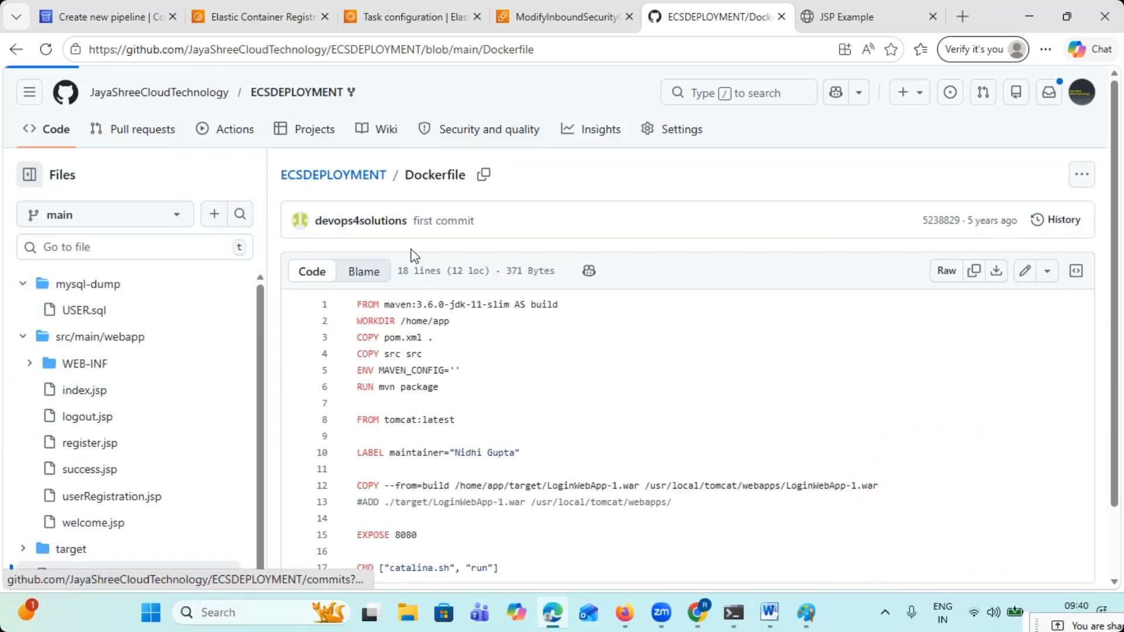
scroll(176, 351, "down", 3)
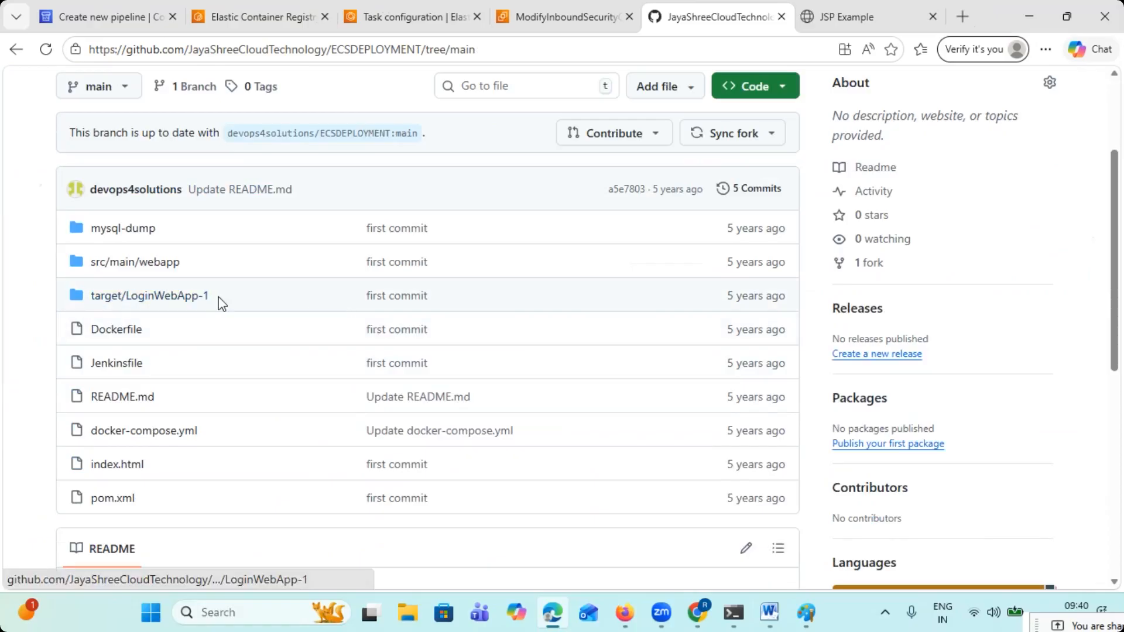
left_click(830, 14)
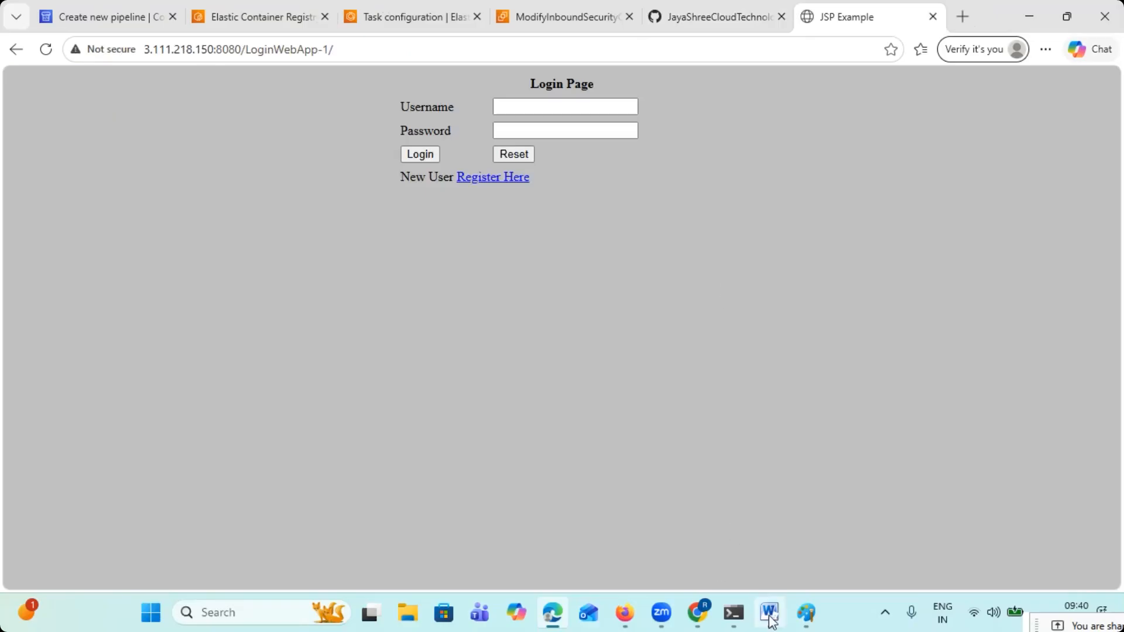
- Switch to the AWS-DEVOPS Word document, review the ECS topic and the ECS--LoginWebApp1 project entry, and return to the browser
mouse_move(770, 612)
left_click(767, 496)
scroll(379, 322, "up", 5)
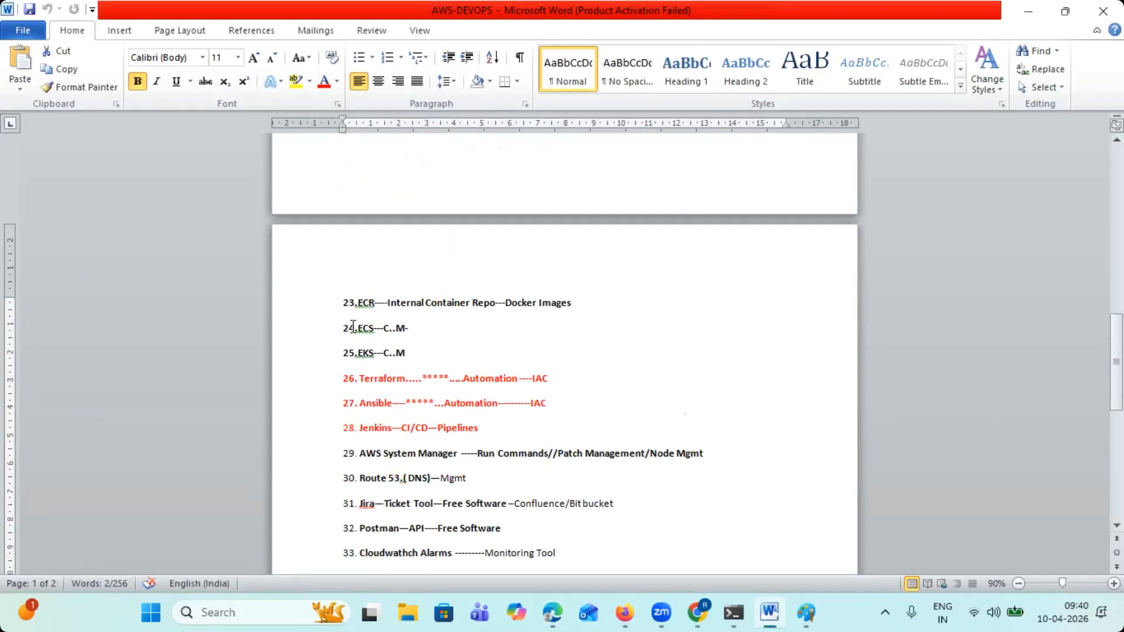
left_click_drag(354, 326, 452, 328)
scroll(451, 331, "down", 9)
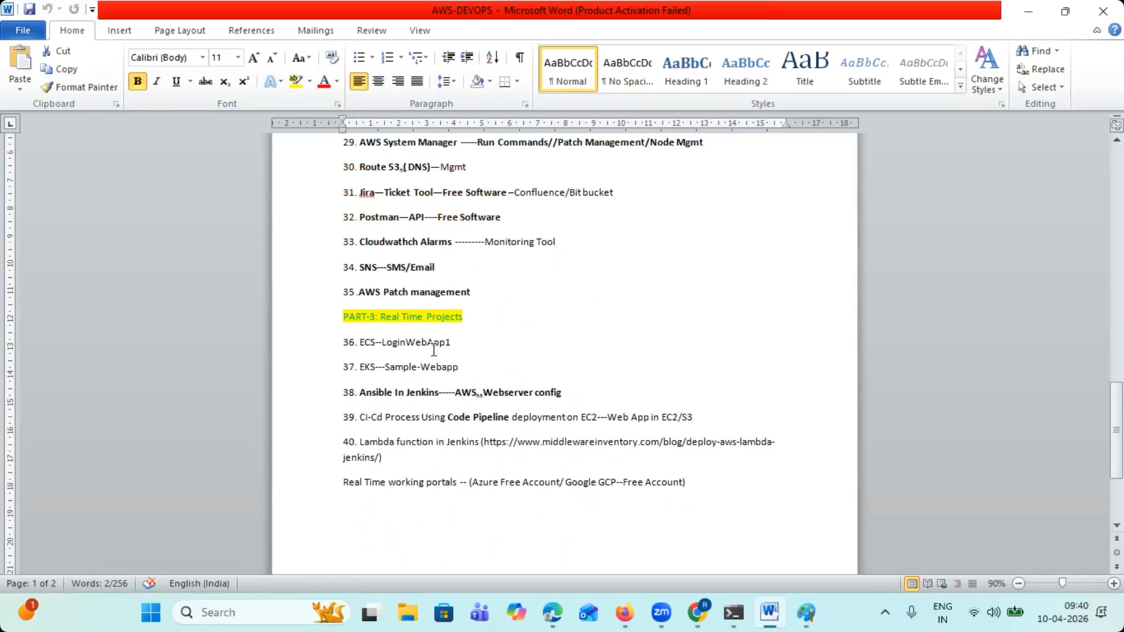
scroll(434, 350, "down", 2)
left_click_drag(359, 238, 481, 233)
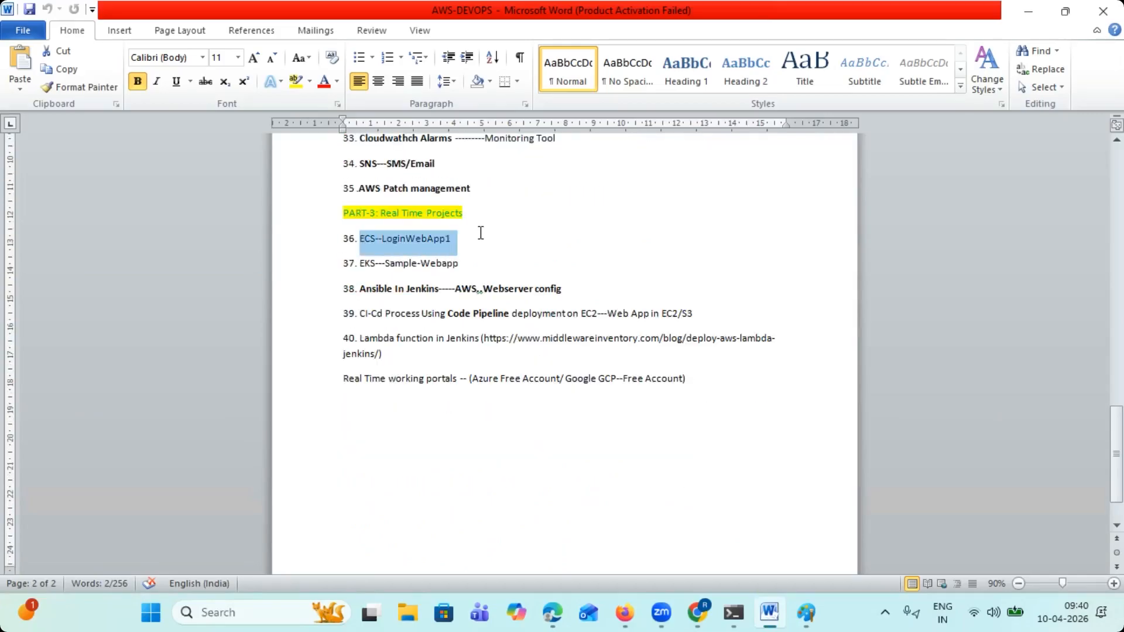
left_click(1033, 16)
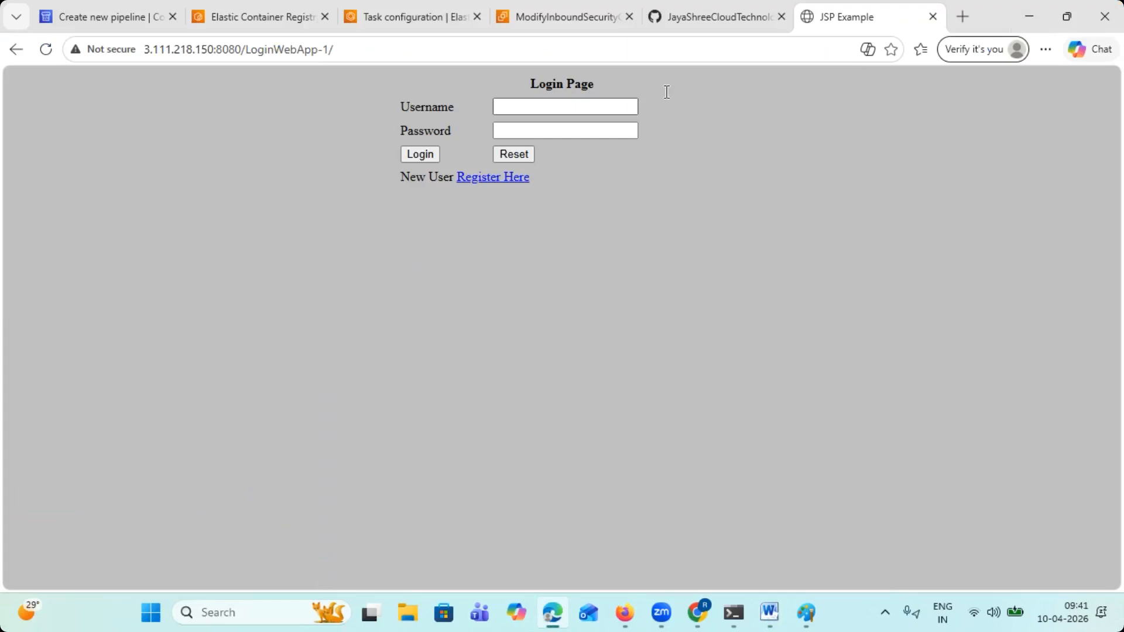
- Recheck the image in the ECR repository and the task status in the ECS Clusters list
left_click(726, 5)
left_click(402, 17)
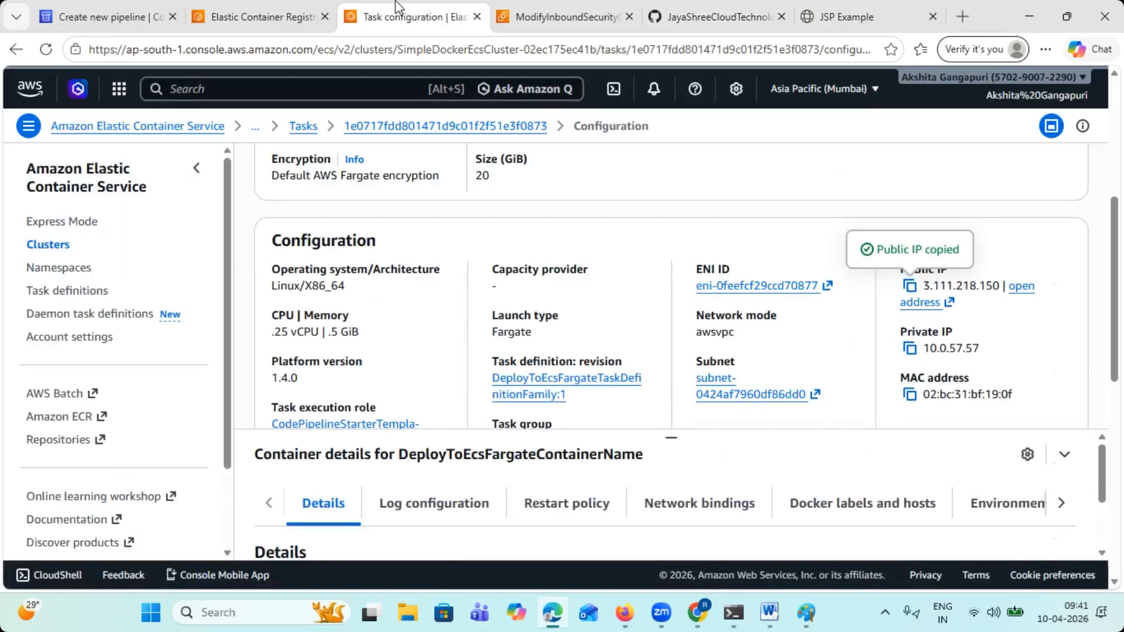
left_click(219, 11)
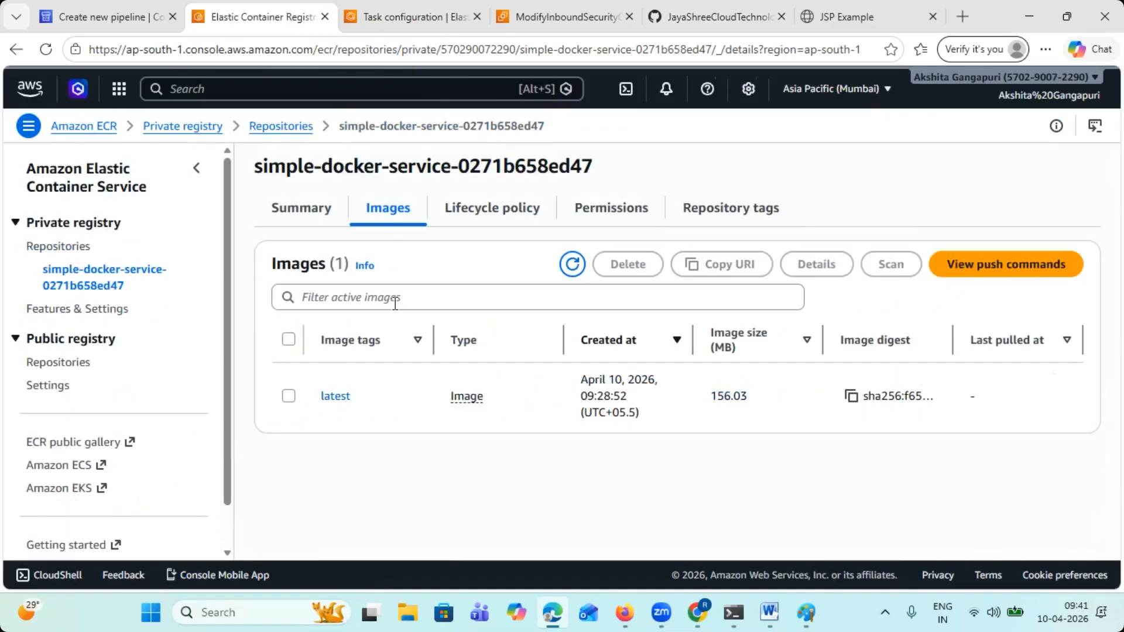
left_click(393, 16)
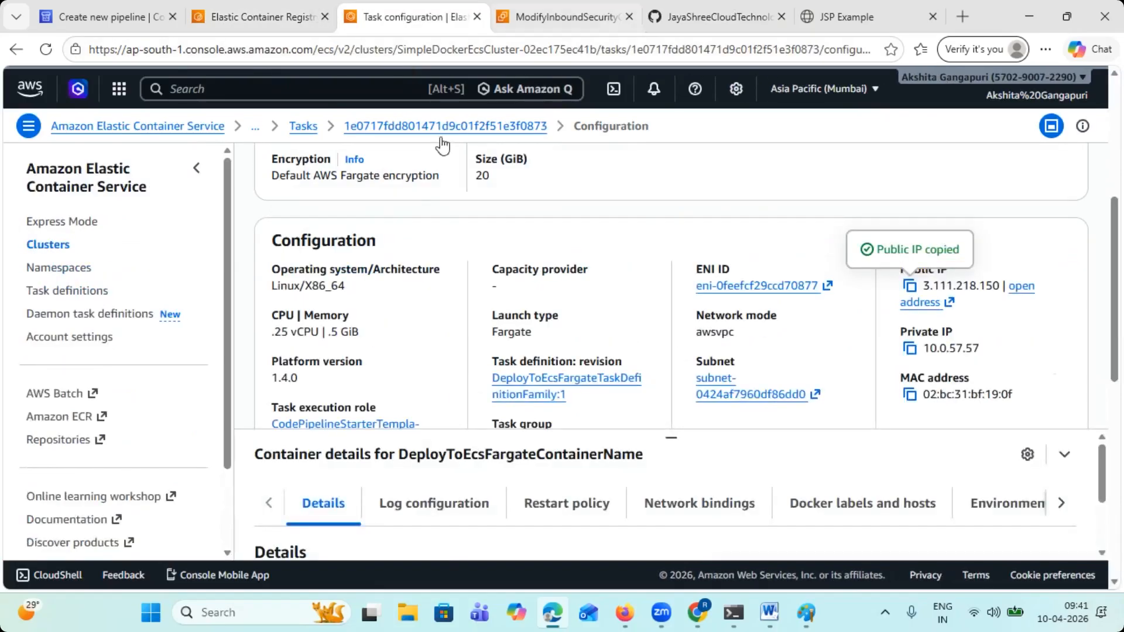
left_click(58, 245)
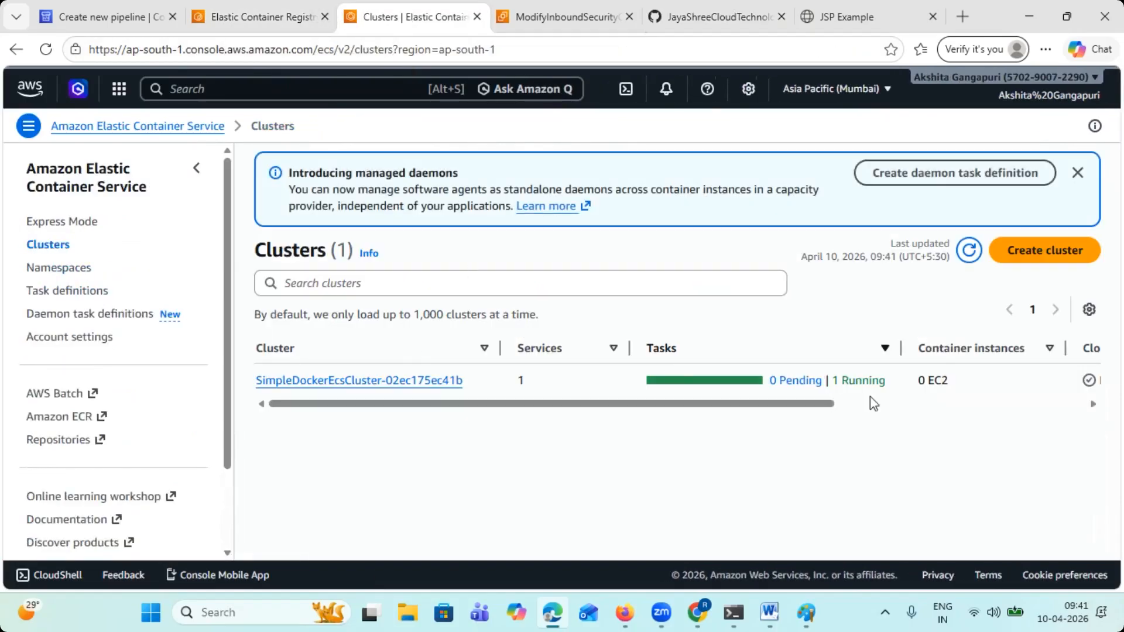
- Review the application's login page and the source files in the ECSDEPLOYMENT GitHub repository
left_click(847, 17)
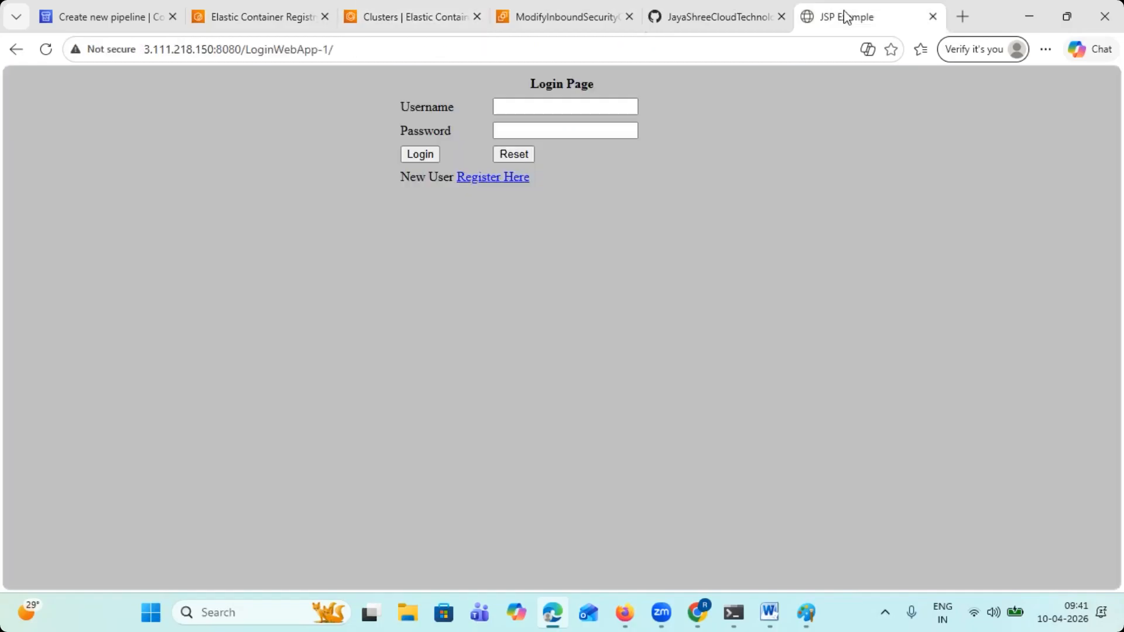
left_click_drag(382, 76, 702, 231)
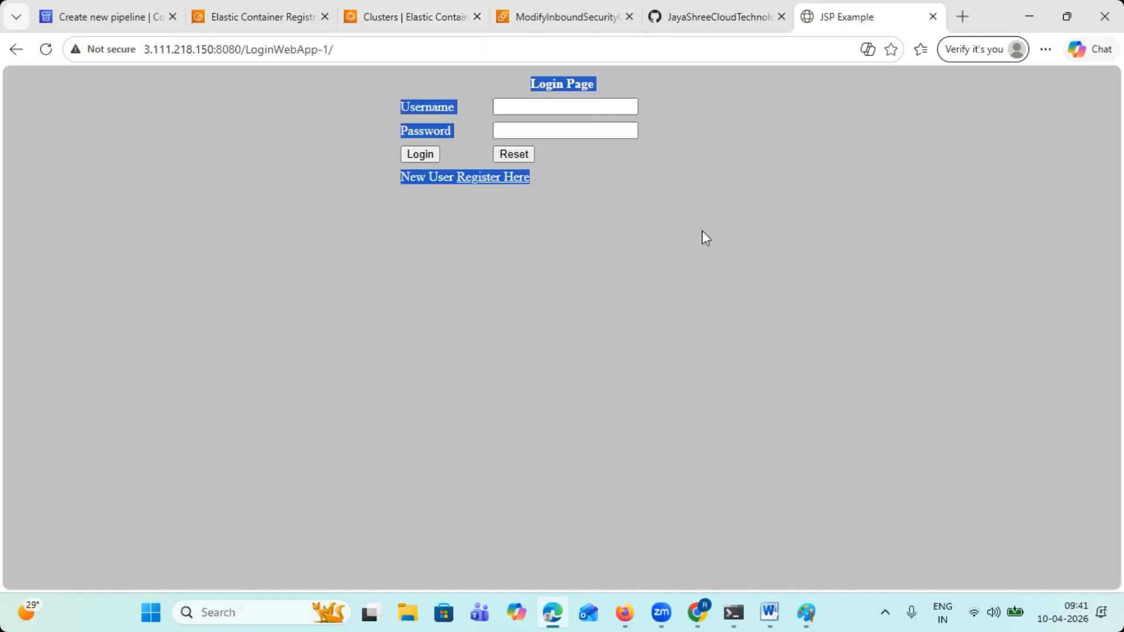
left_click(690, 253)
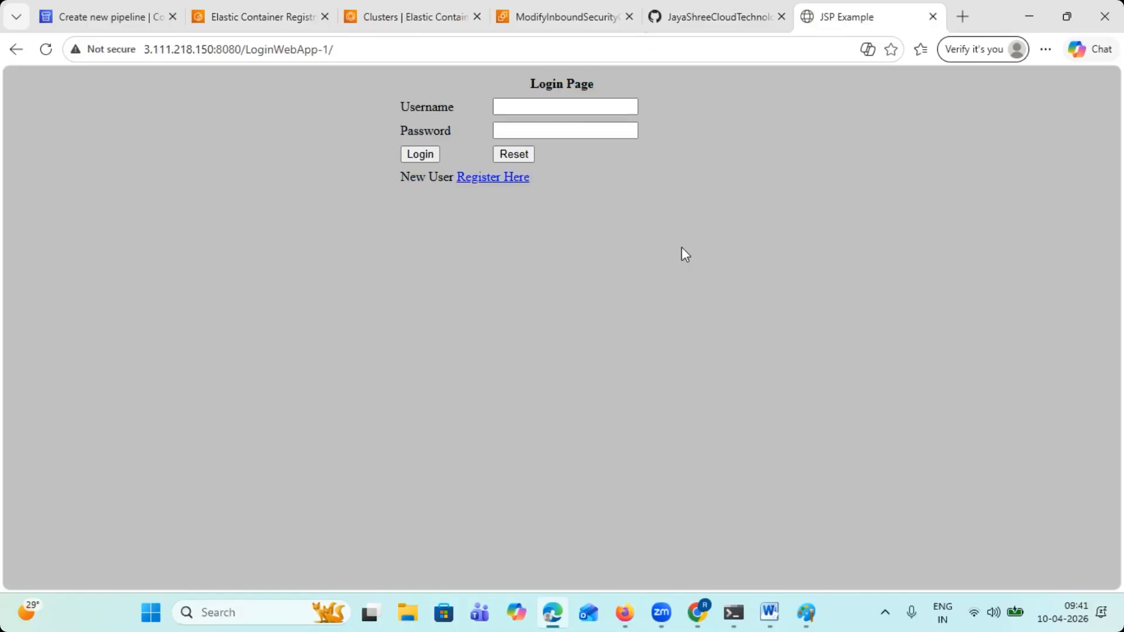
left_click(700, 18)
scroll(344, 398, "down", 3)
scroll(347, 392, "up", 5)
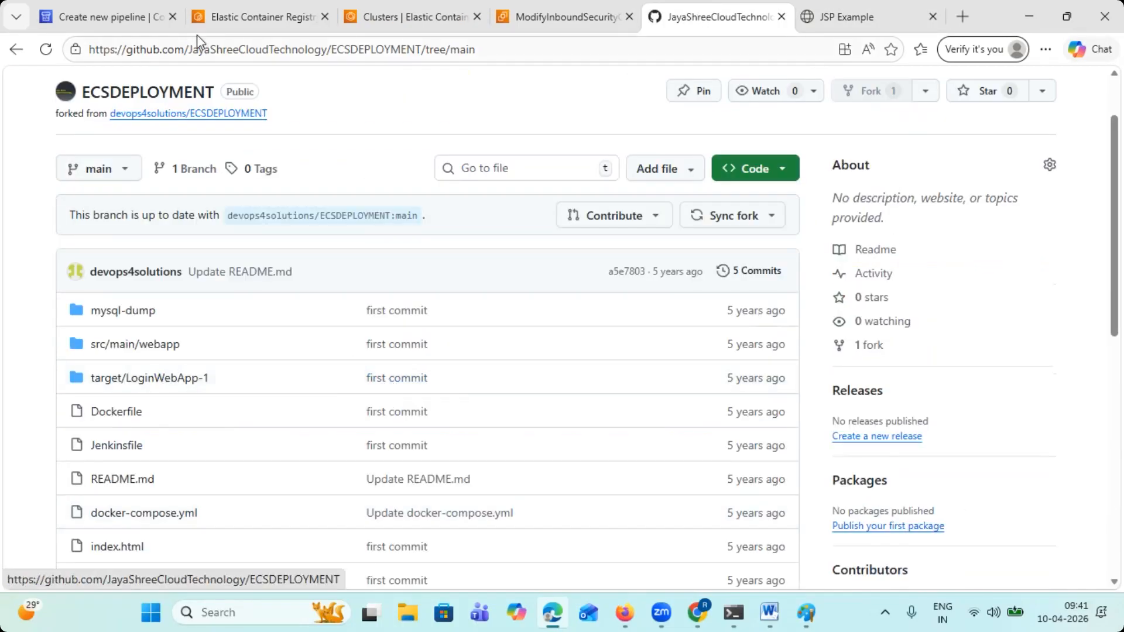
- Examine the Source, Build and Deploy stages of the DeployToEcsFargateService pipeline
left_click(81, 12)
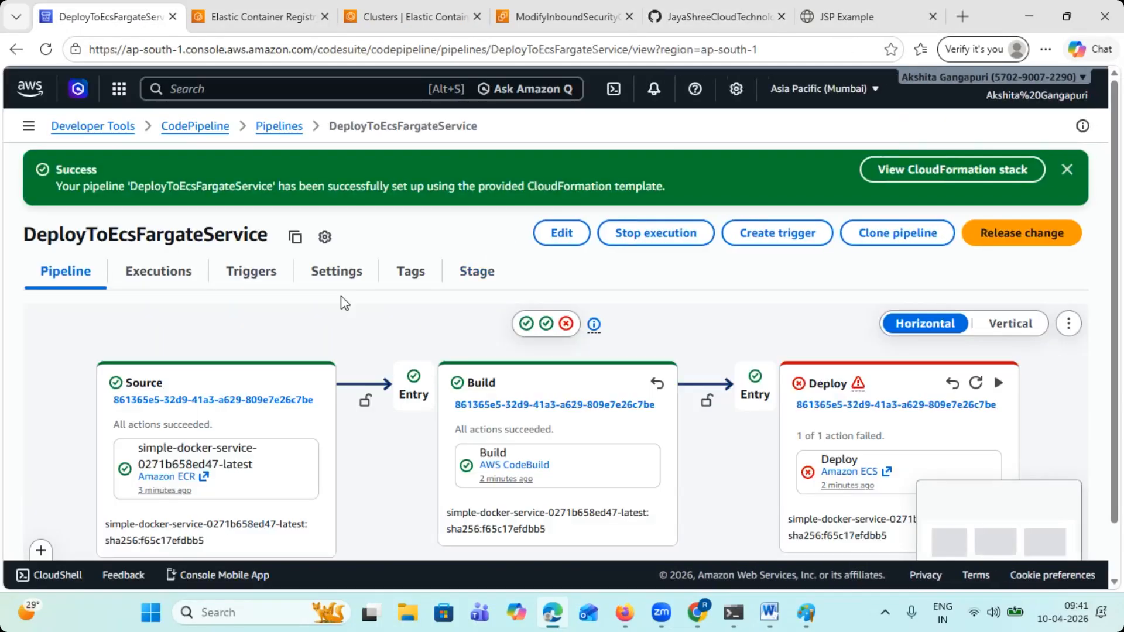
scroll(381, 287, "down", 1)
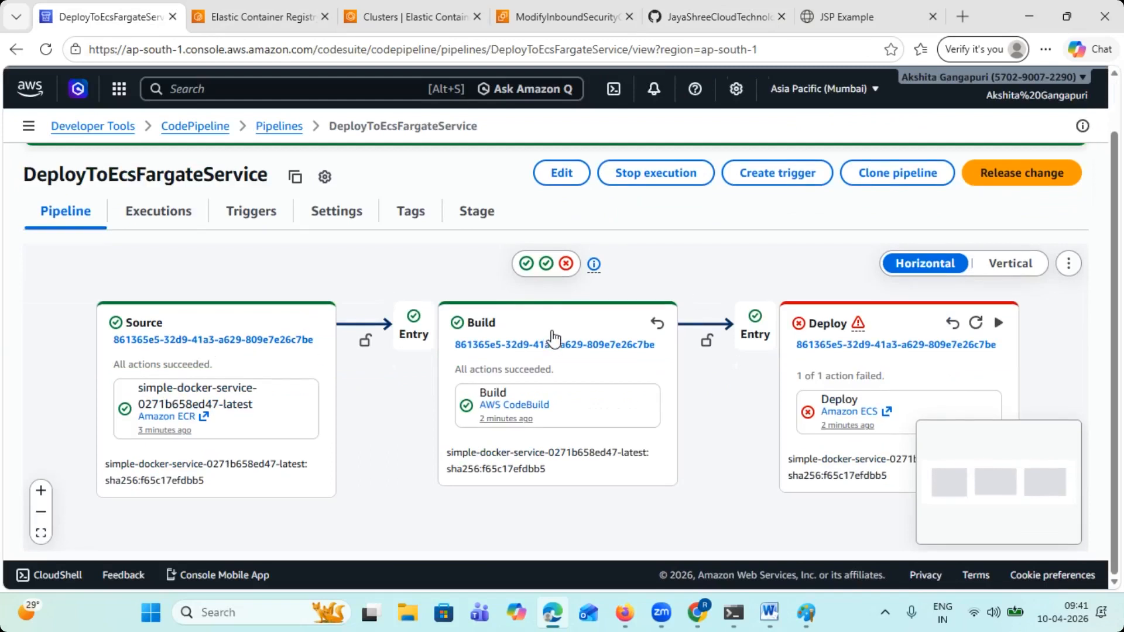
scroll(896, 333, "down", 3)
scroll(900, 338, "up", 2)
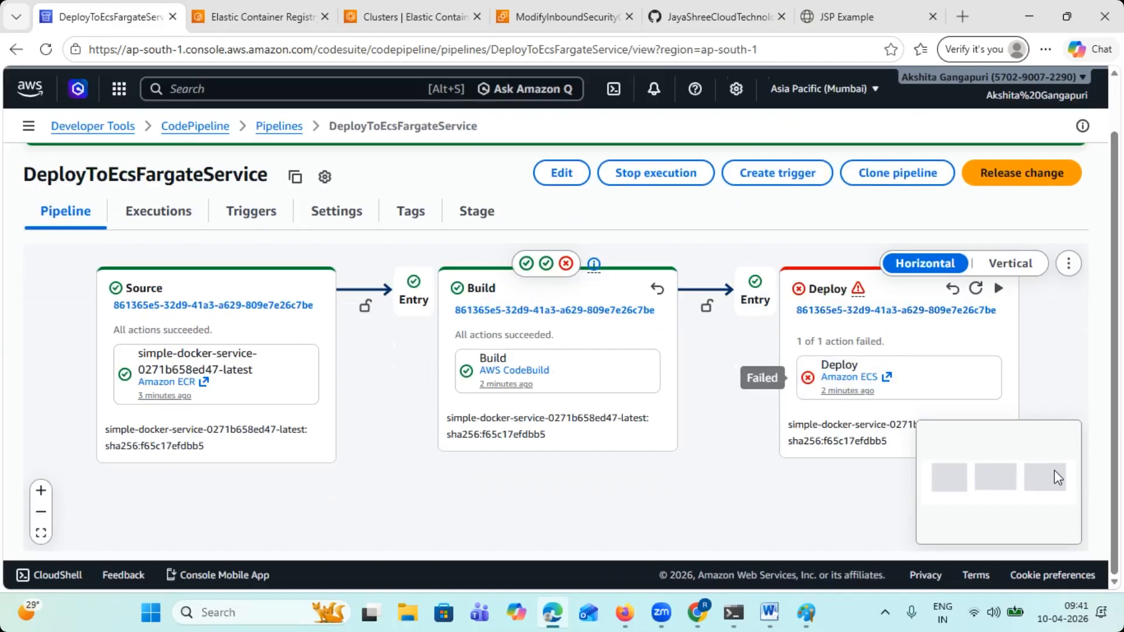
left_click_drag(1018, 435, 934, 422)
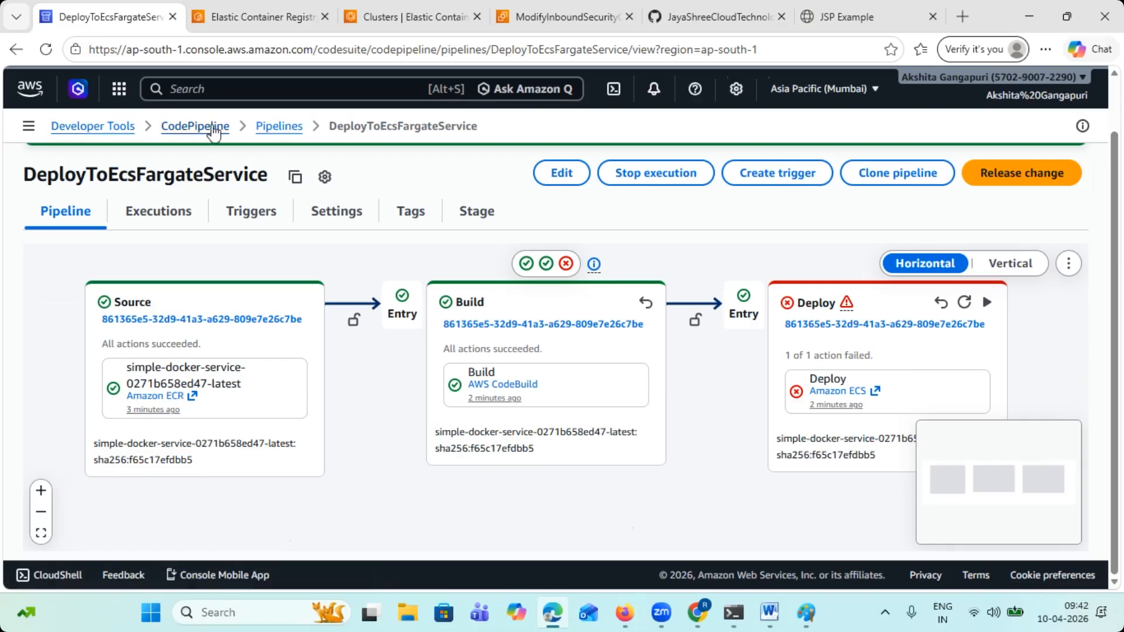
- Open the most recent execution of DeployToEcsFargateService from the CodePipeline pipelines list
left_click(217, 128)
left_click(94, 418)
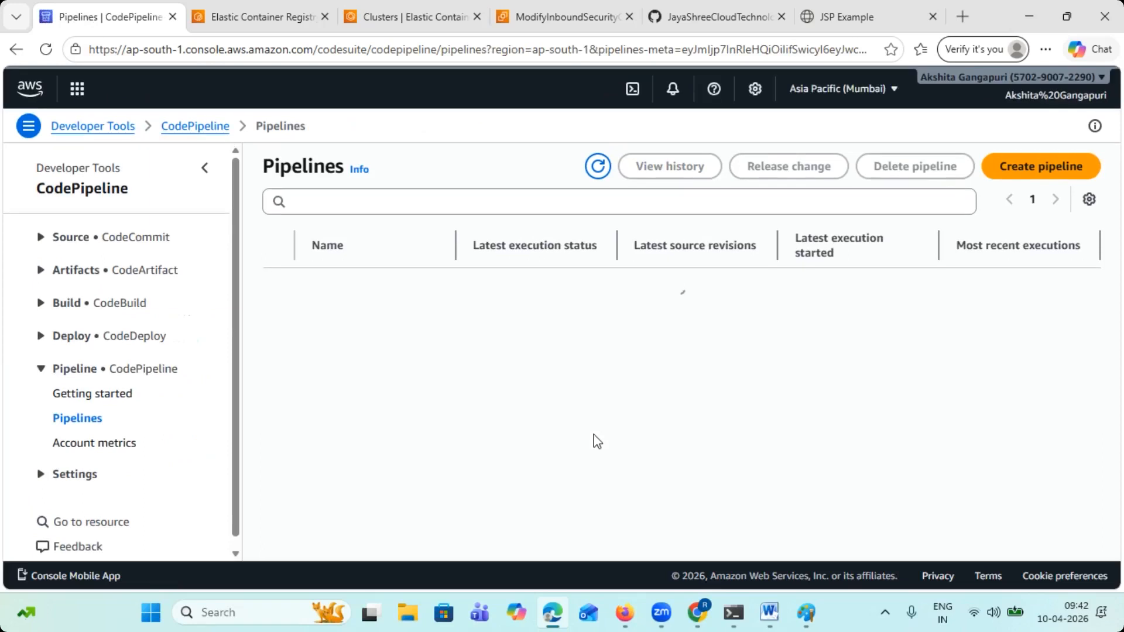
left_click(1001, 302)
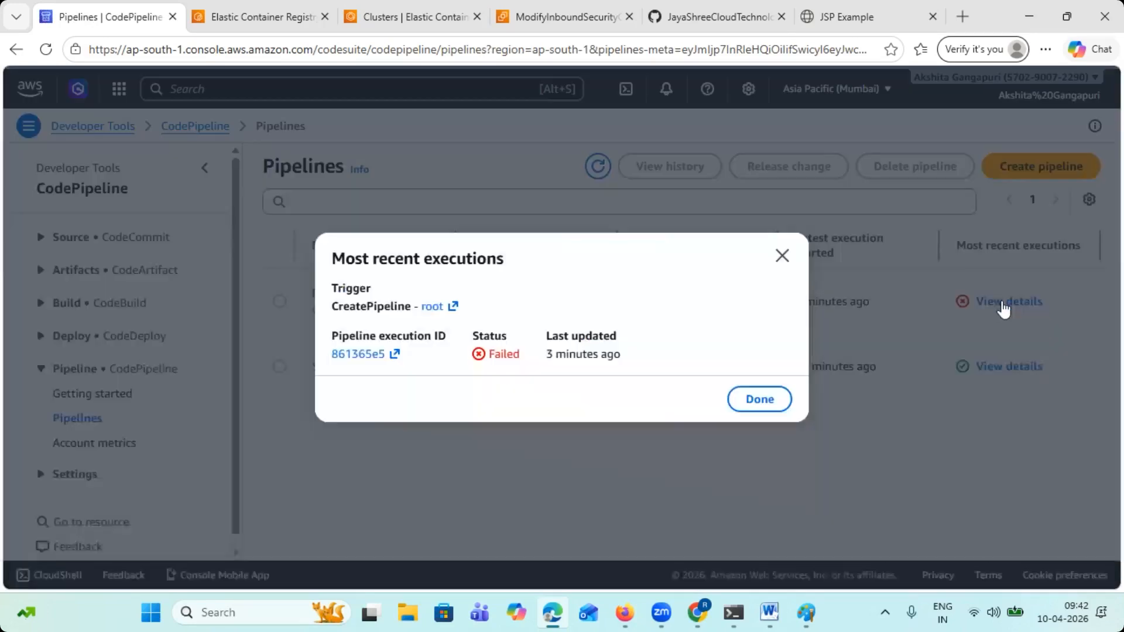
left_click(363, 354)
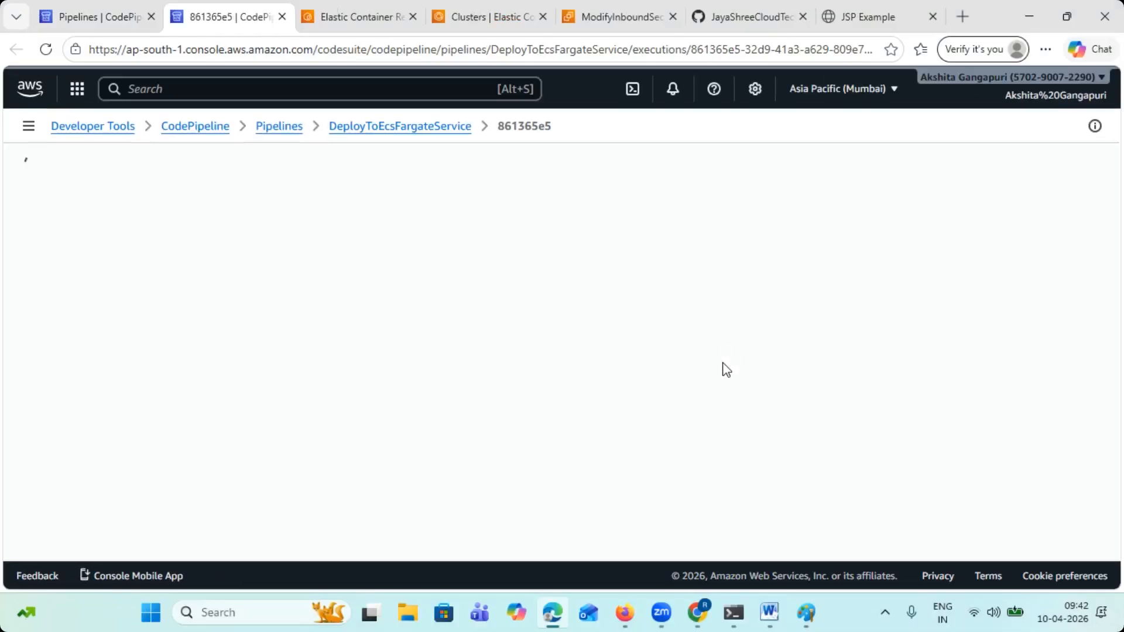
- Recheck the Username and Password fields on the running LoginWebApp-1 login page
left_click(868, 16)
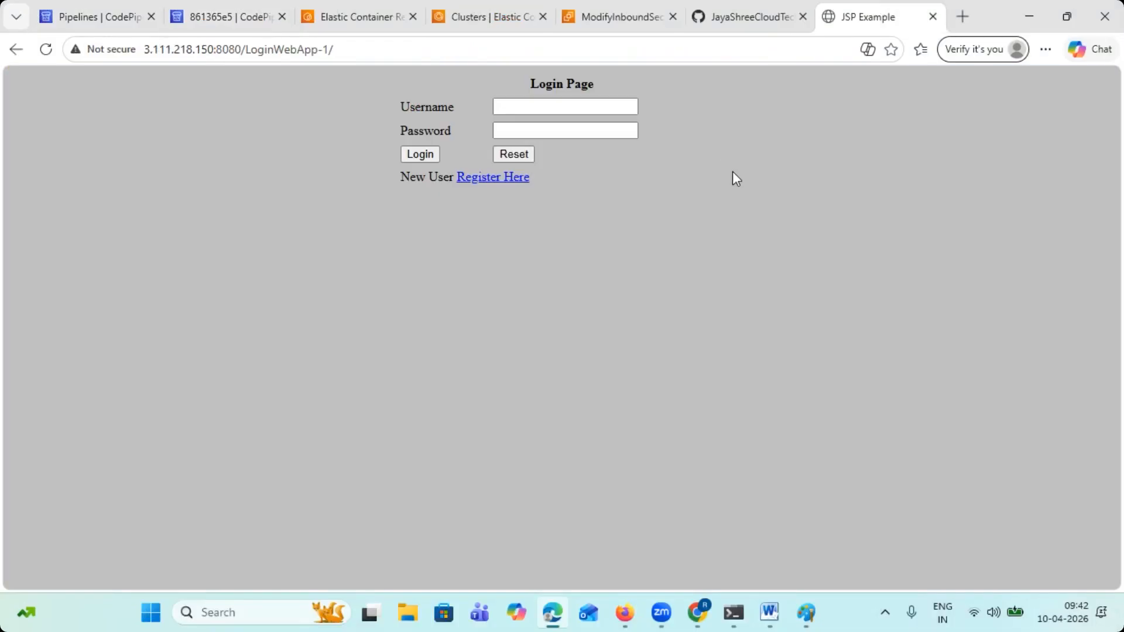
left_click(540, 108)
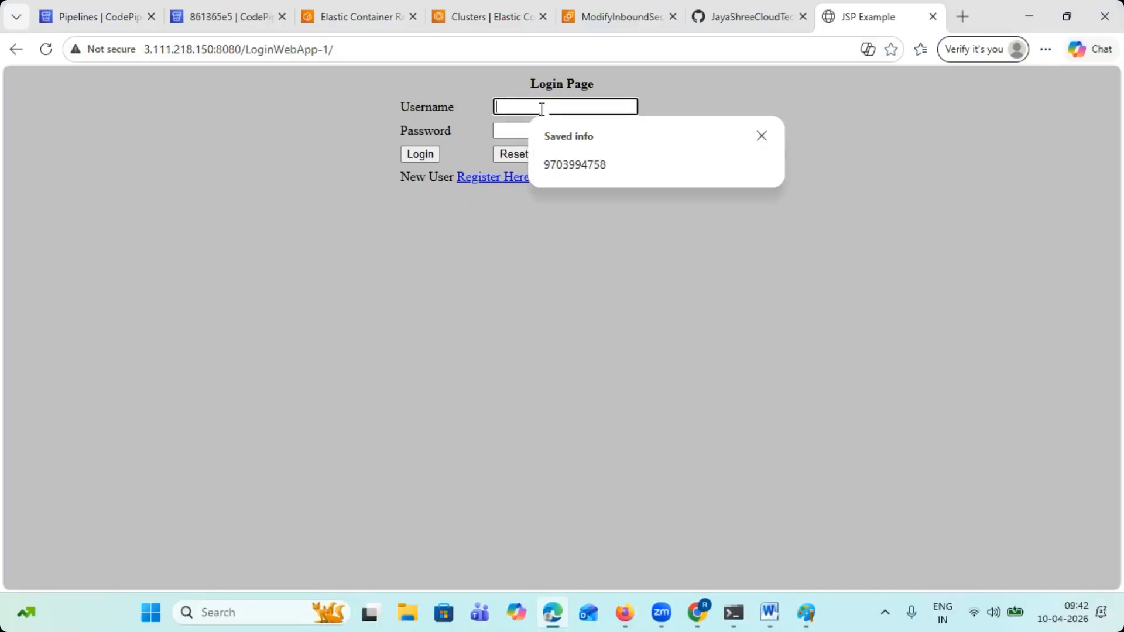
left_click(510, 131)
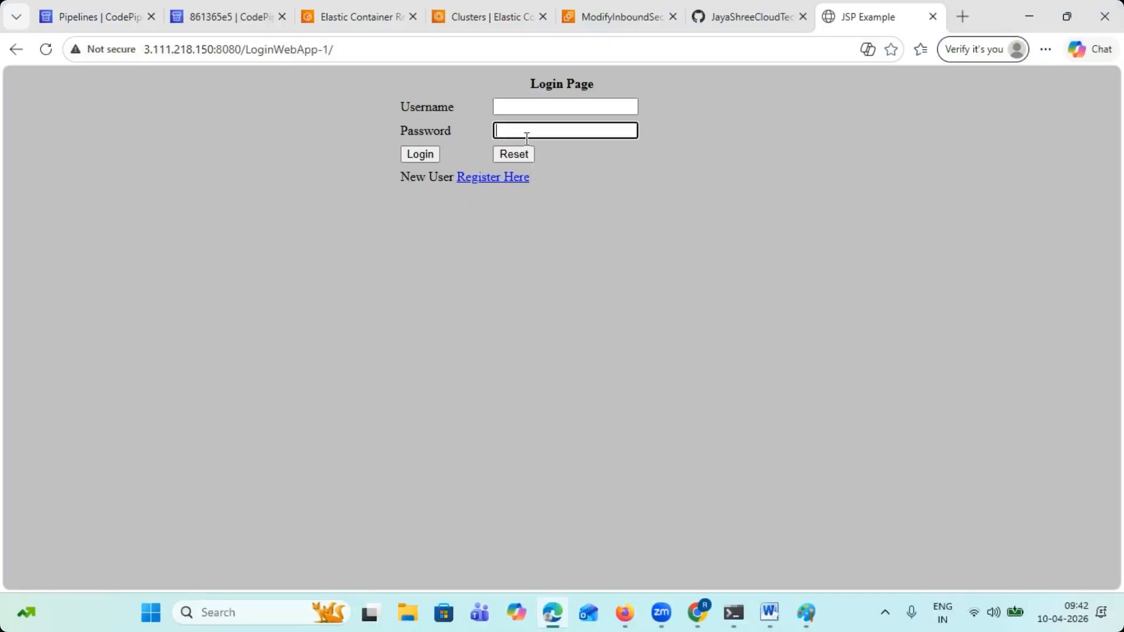
- Examine the summary and input details of the Deploy action in the opened DeployToEcsFargateService execution
left_click(210, 12)
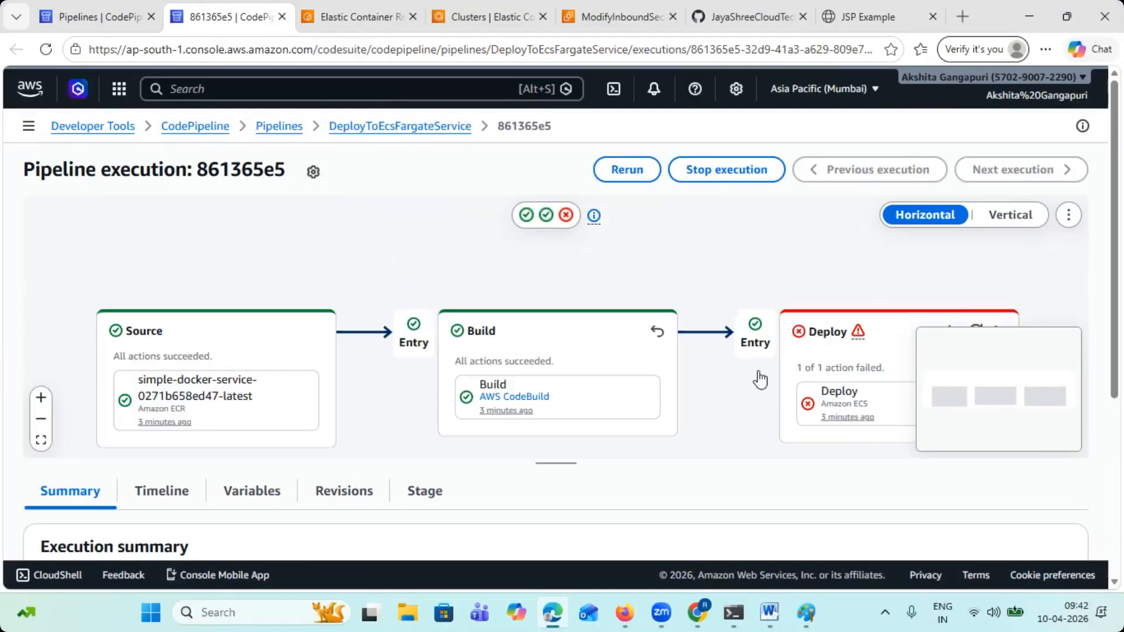
left_click(847, 412)
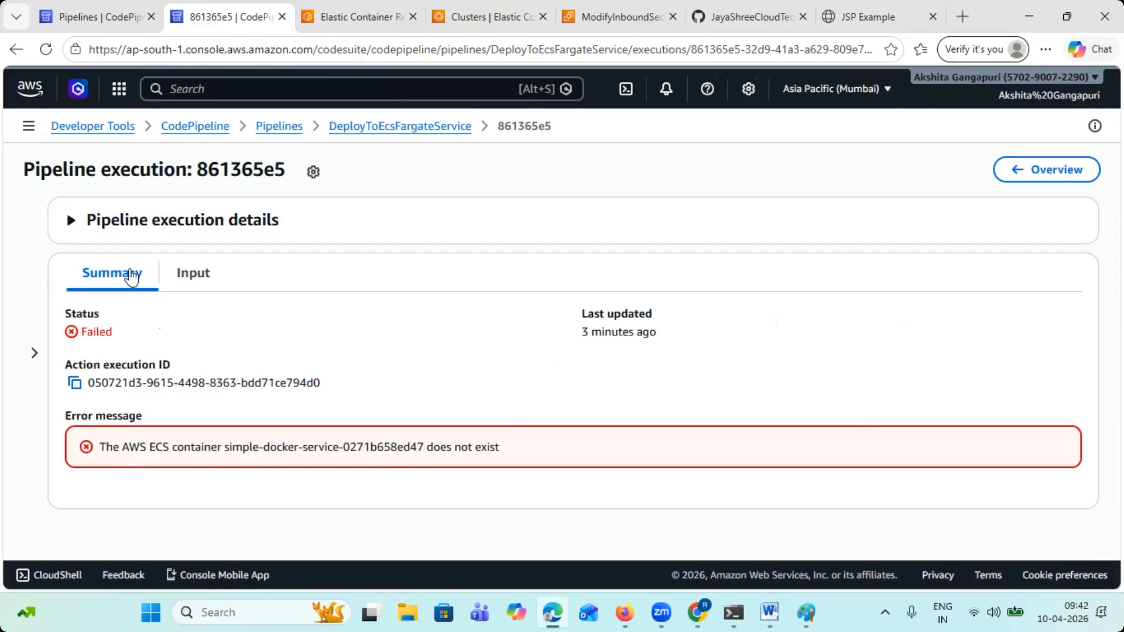
left_click(182, 279)
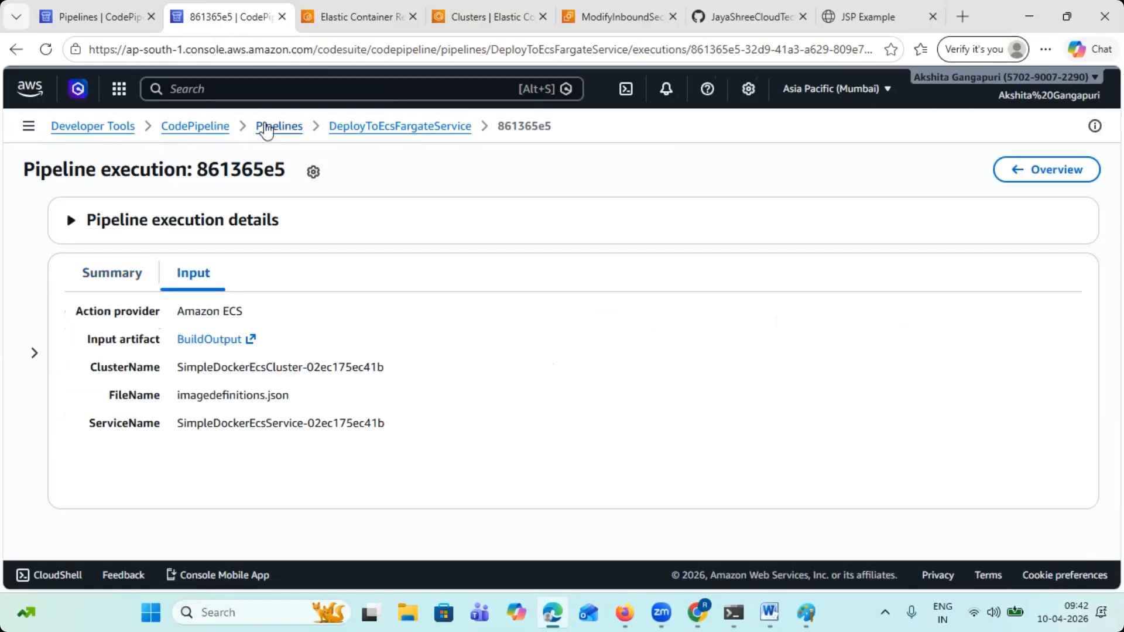
- Open the task in the SimpleDockerEcsCluster-02ec175ec41b ECS cluster and check its last status
left_click(497, 22)
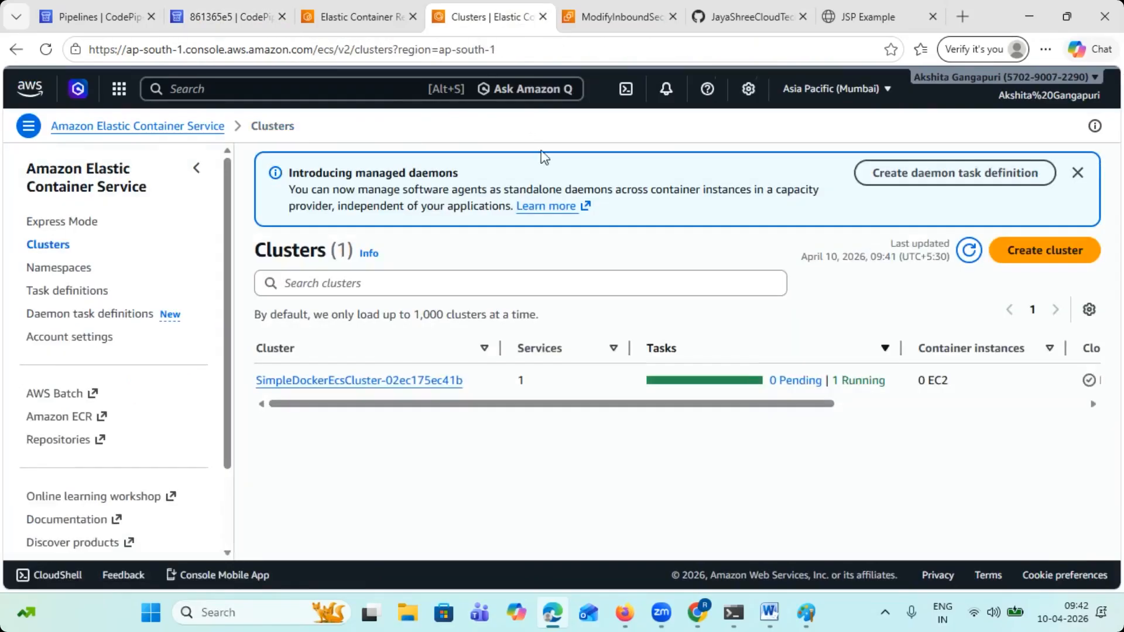
left_click(332, 382)
scroll(408, 364, "down", 3)
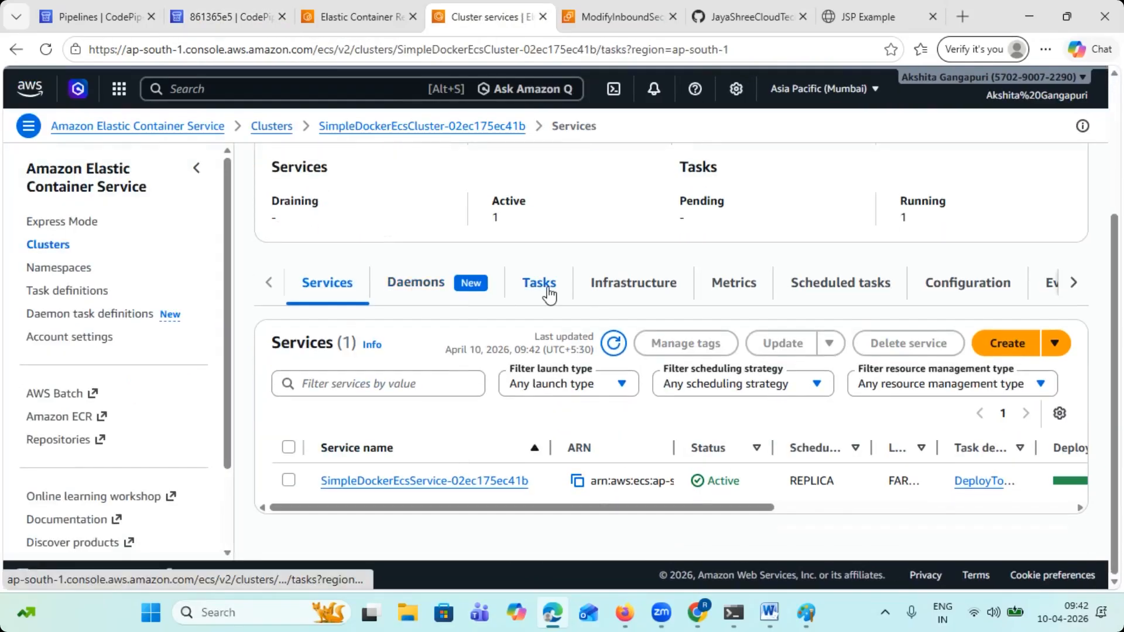
left_click(539, 283)
left_click(399, 485)
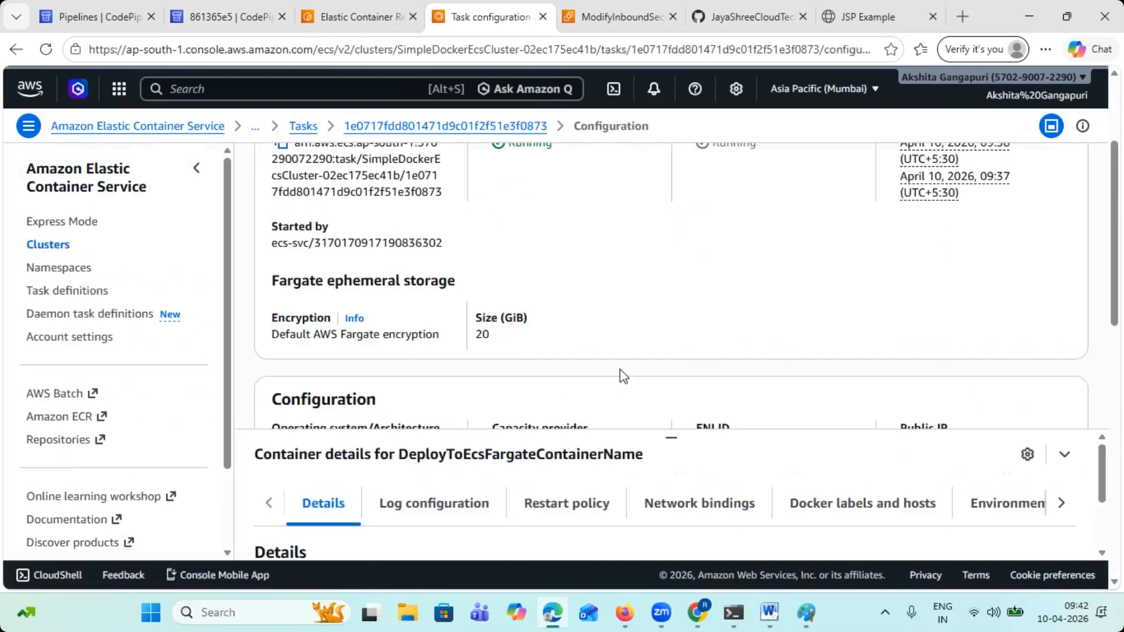
scroll(596, 271, "up", 3)
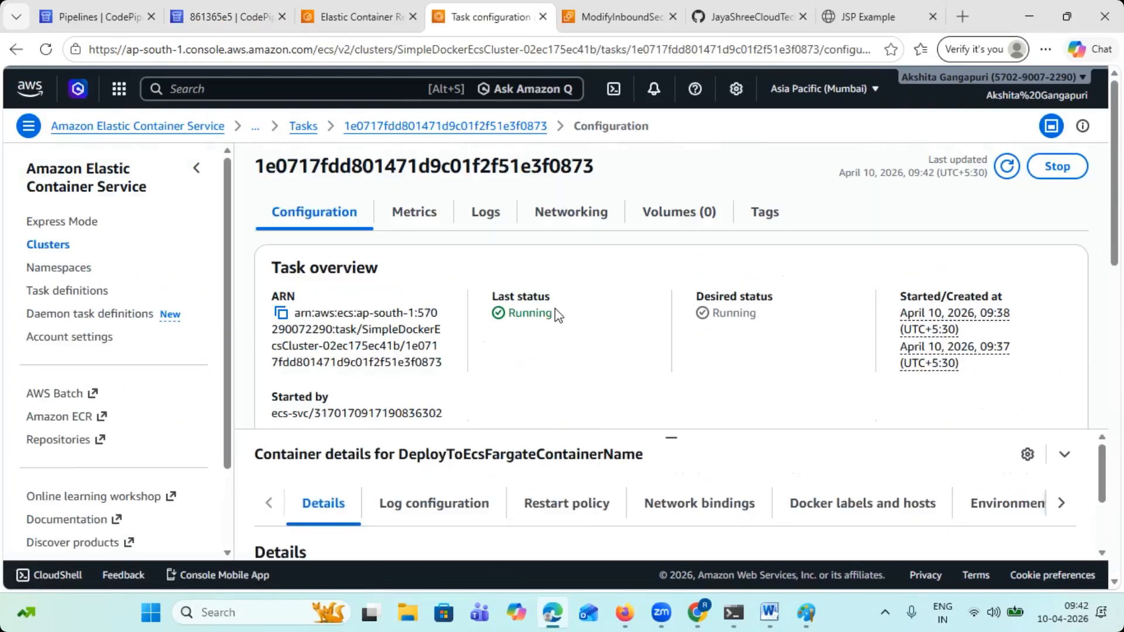
left_click_drag(556, 311, 509, 314)
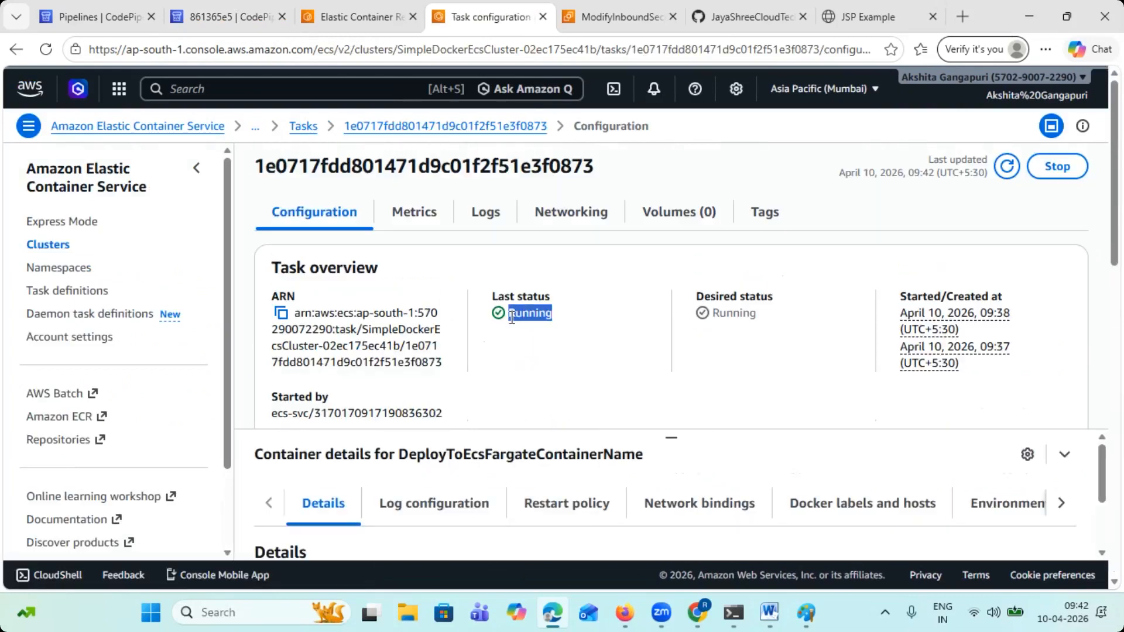
- Return to the ECS Clusters list and refresh it to recheck the task status
left_click(41, 247)
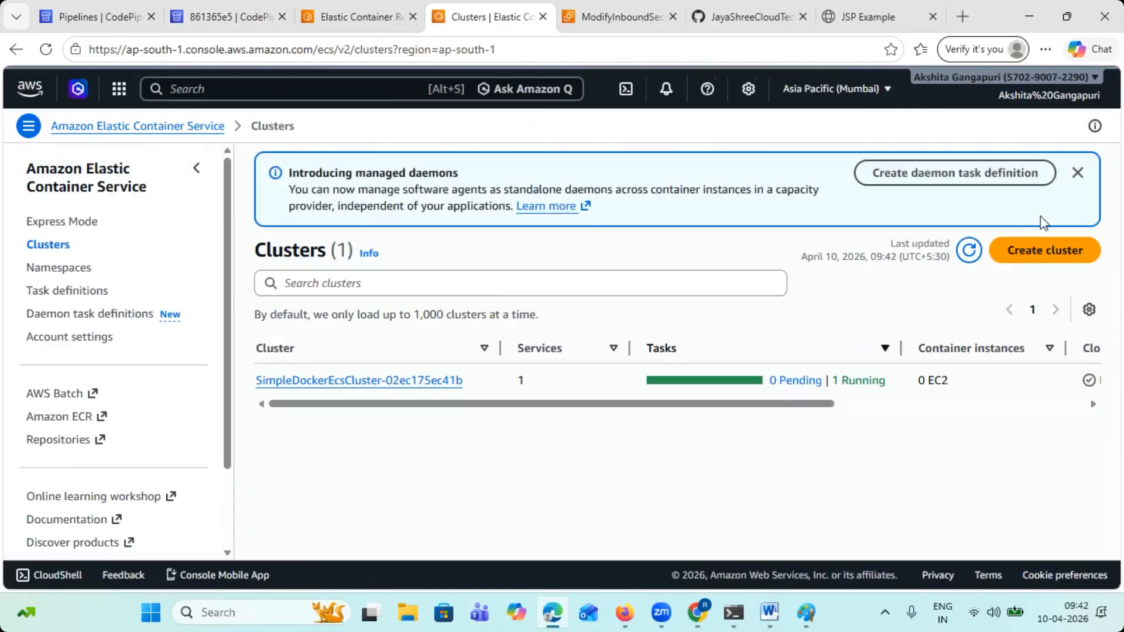
left_click(969, 250)
left_click(968, 249)
- Switch to Word and review the AWS-DEVOPS course outline, including the real-time projects and the Azure free account entry
left_click(770, 612)
left_click(560, 219)
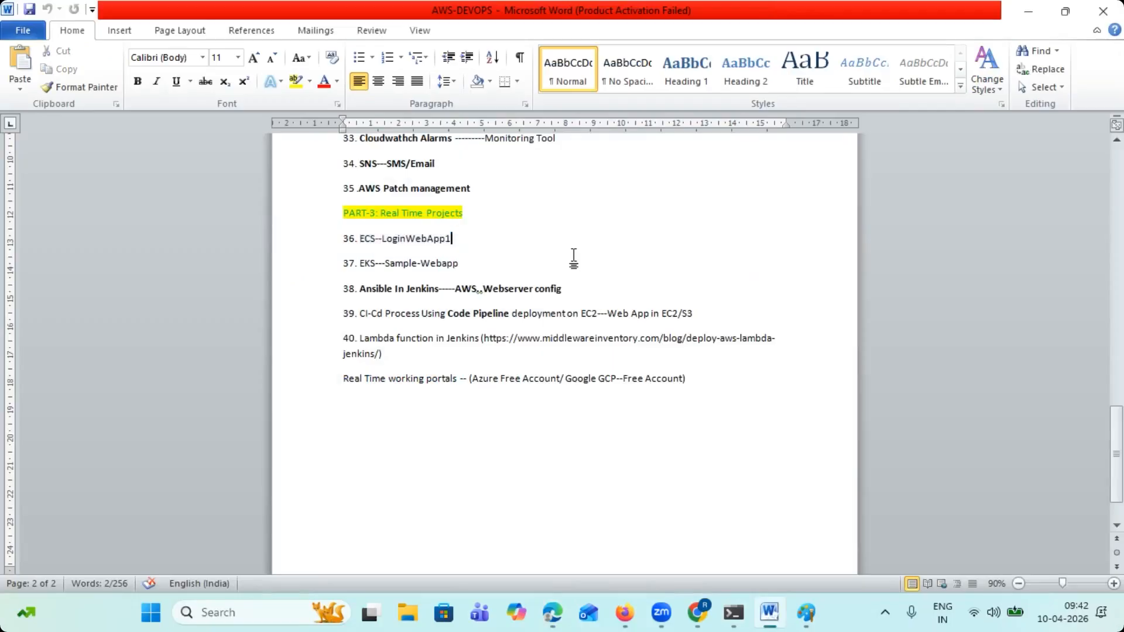
left_click_drag(433, 357, 394, 264)
scroll(422, 293, "down", 8)
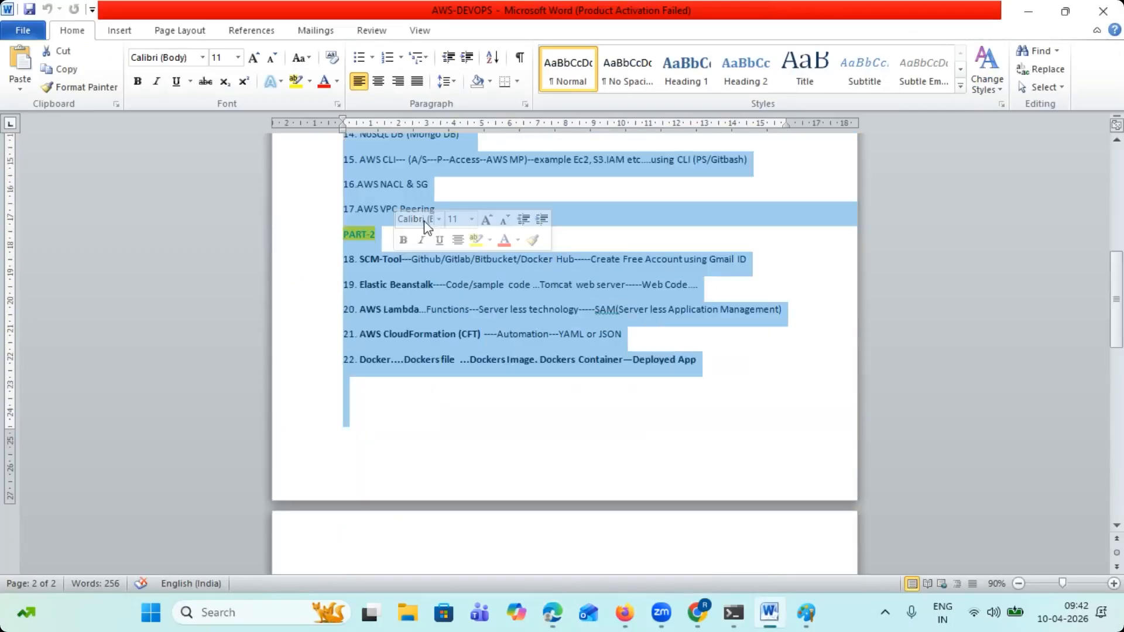
scroll(466, 307, "down", 10)
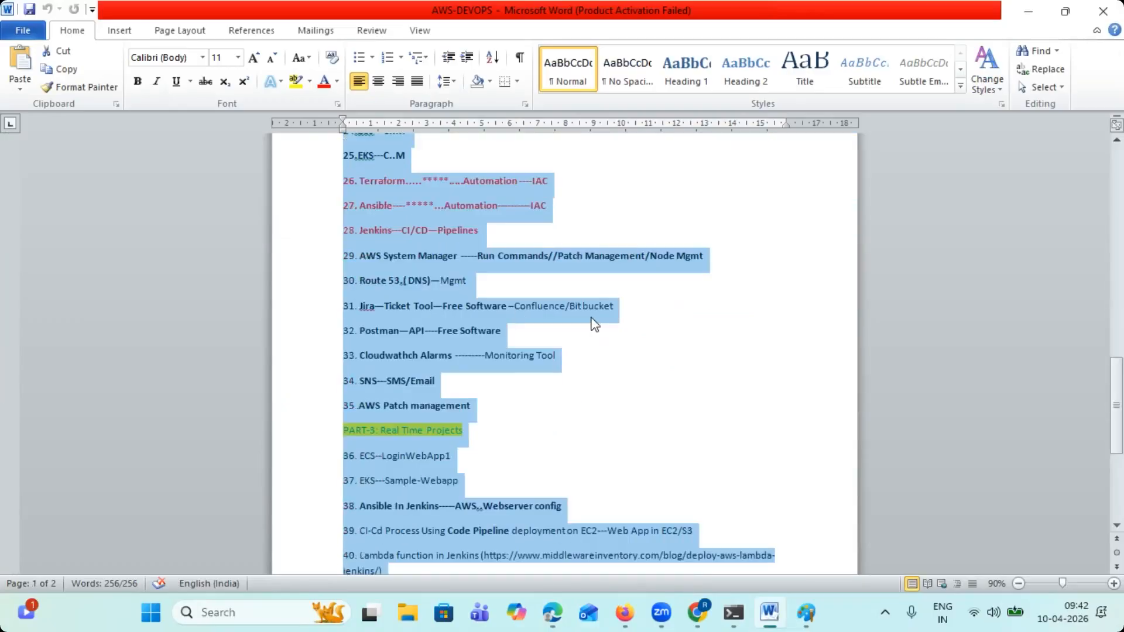
left_click(598, 311)
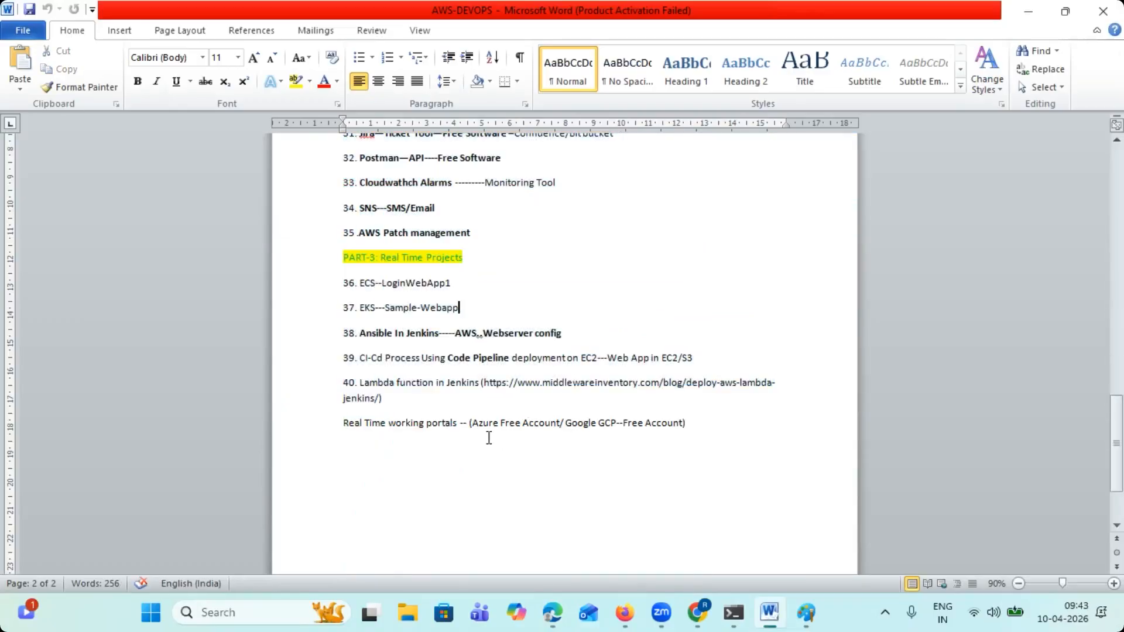
left_click_drag(473, 424, 565, 424)
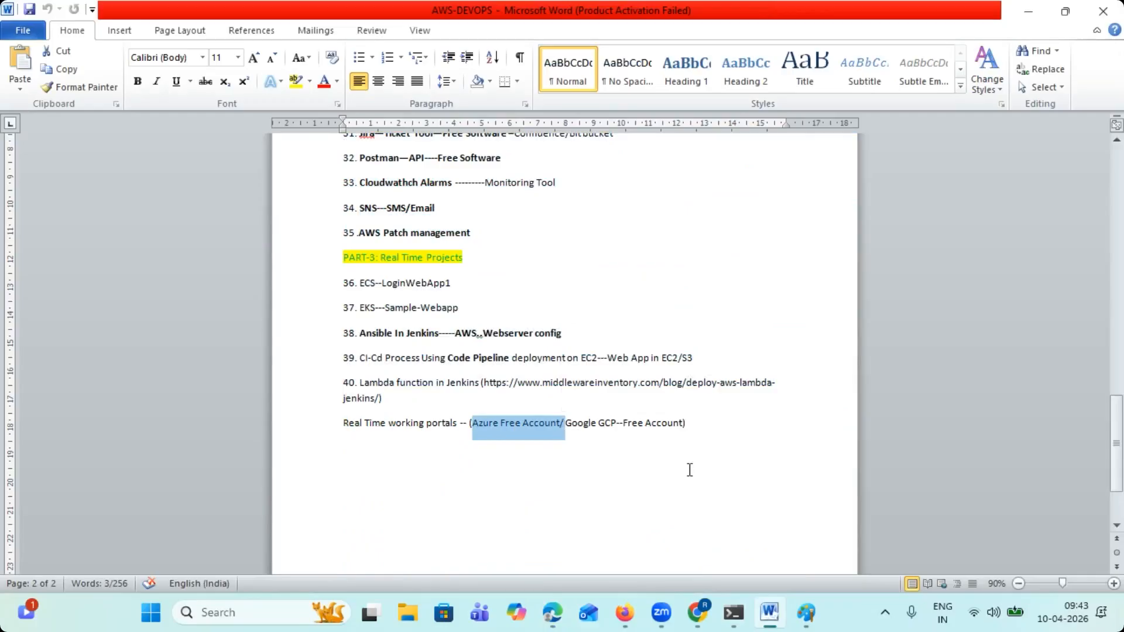
- Switch to Chrome and view the Azure portal's resource groups page and its portal menu of services
mouse_move(696, 612)
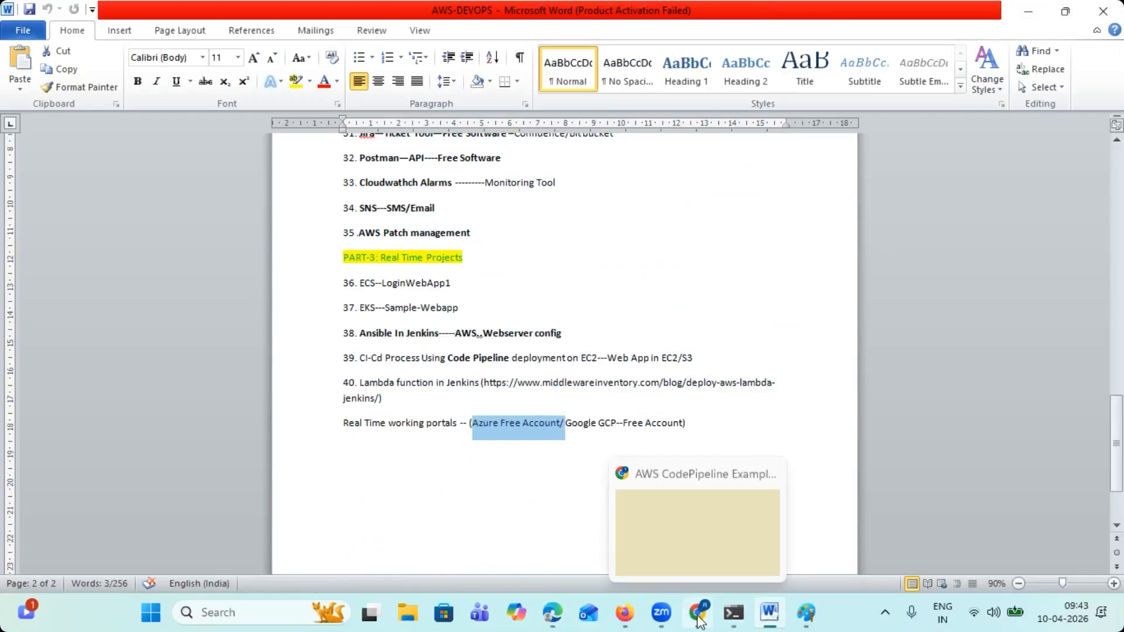
left_click(705, 579)
left_click(96, 13)
left_click(378, 18)
left_click(94, 120)
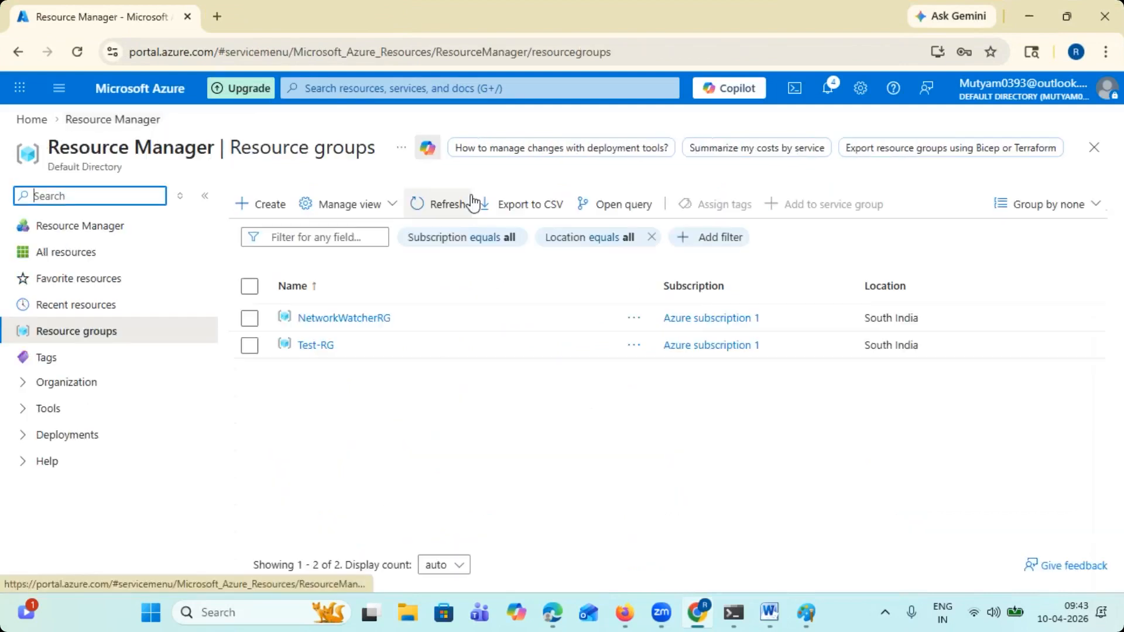
left_click(58, 87)
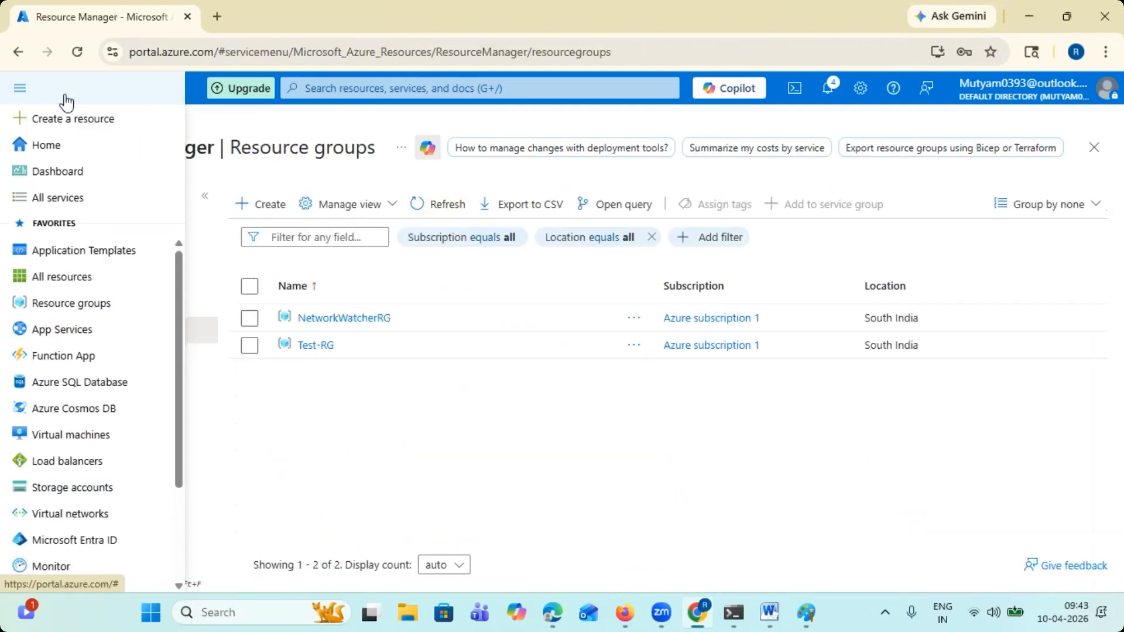
- Search Google for "gcp console login" in a new tab and open the Google Cloud console
left_click(225, 17)
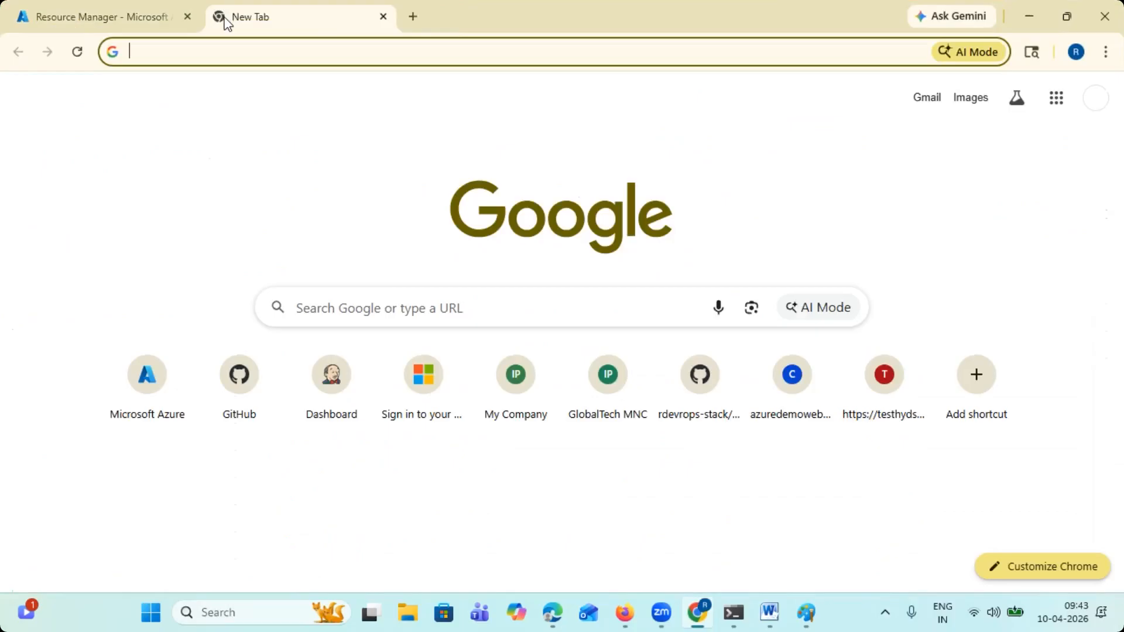
type("gcp")
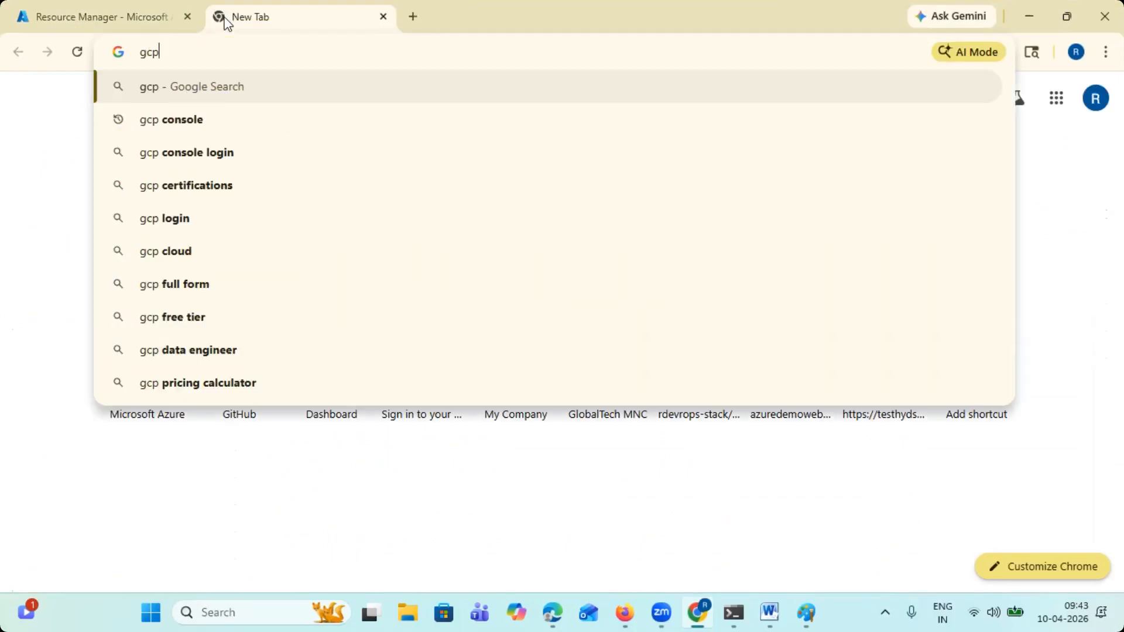
left_click(151, 153)
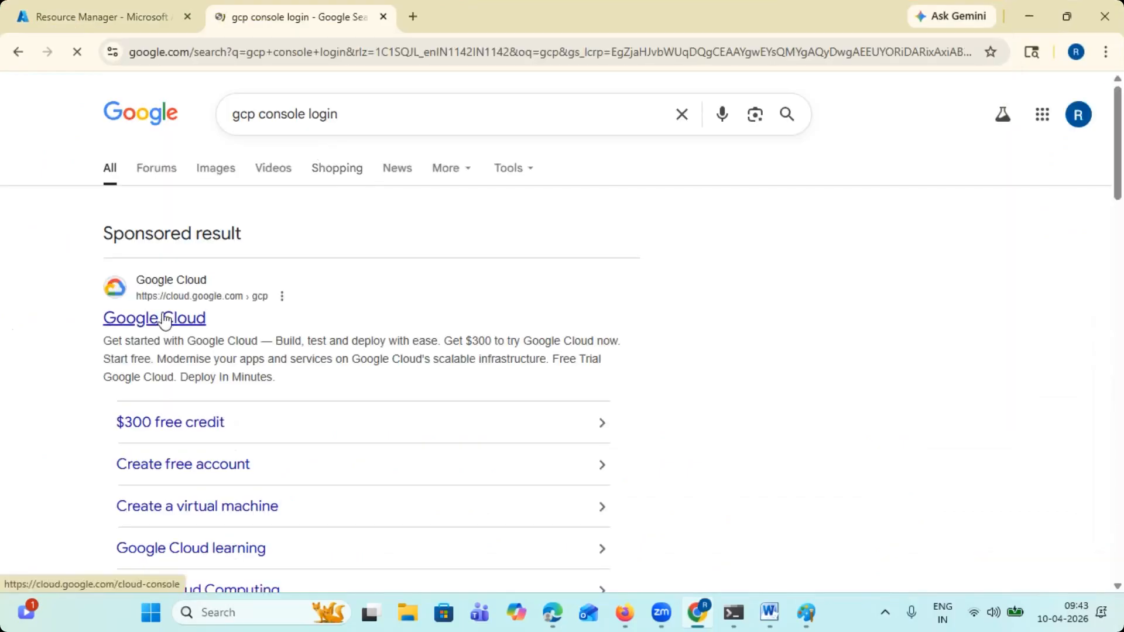
left_click(163, 322)
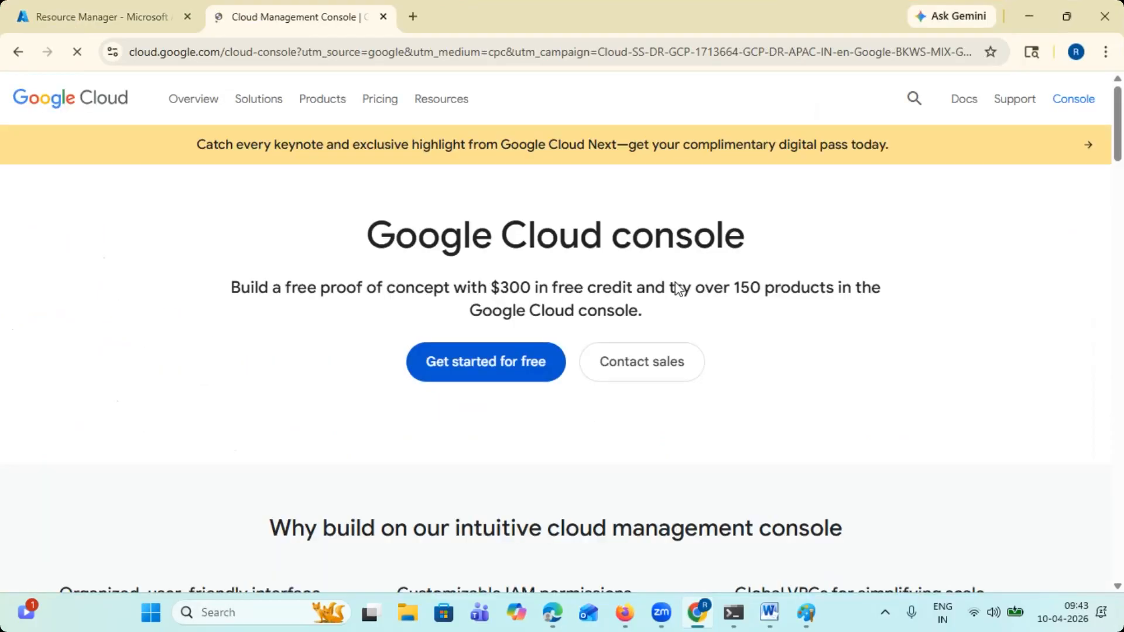
left_click(984, 100)
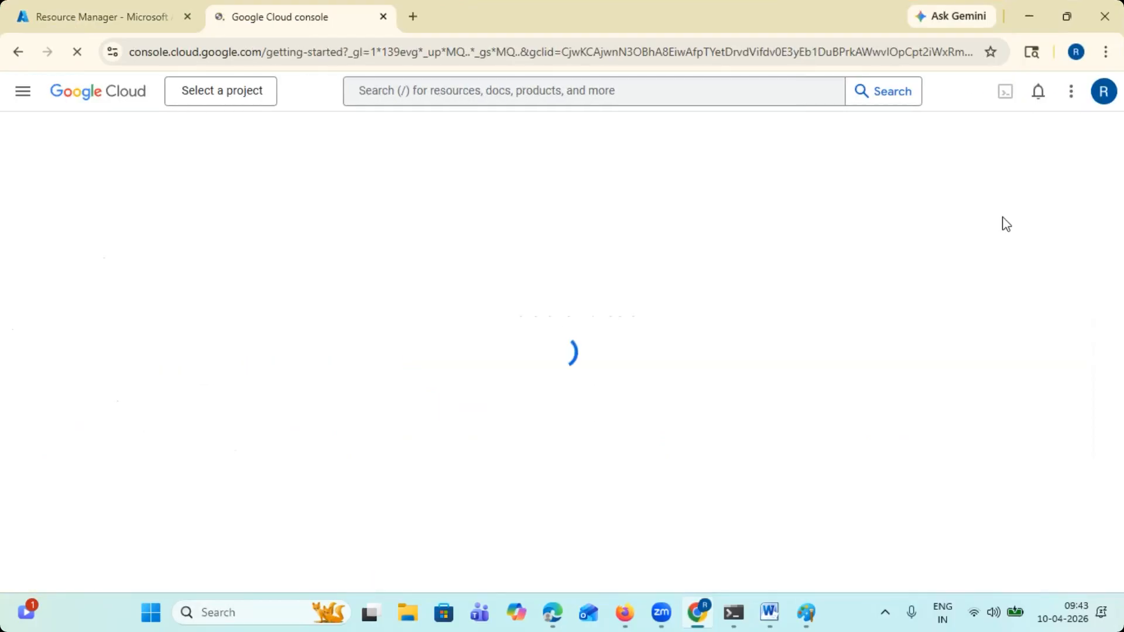
- Compare the Google Cloud console welcome page with the Azure portal's resource groups page
left_click(83, 9)
left_click(276, 8)
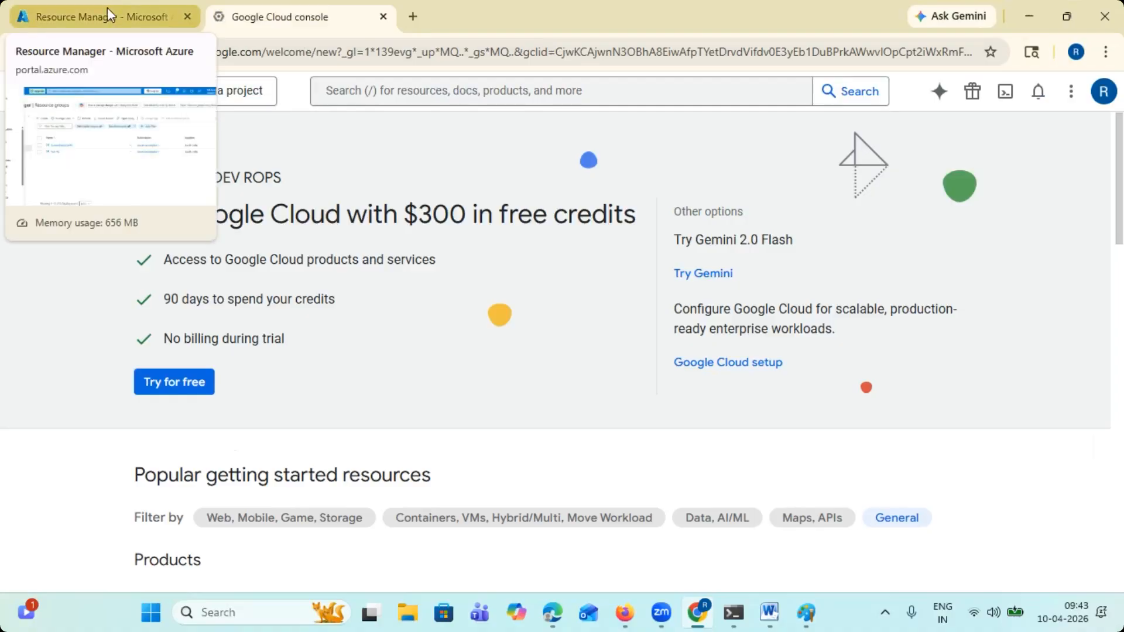
left_click(66, 10)
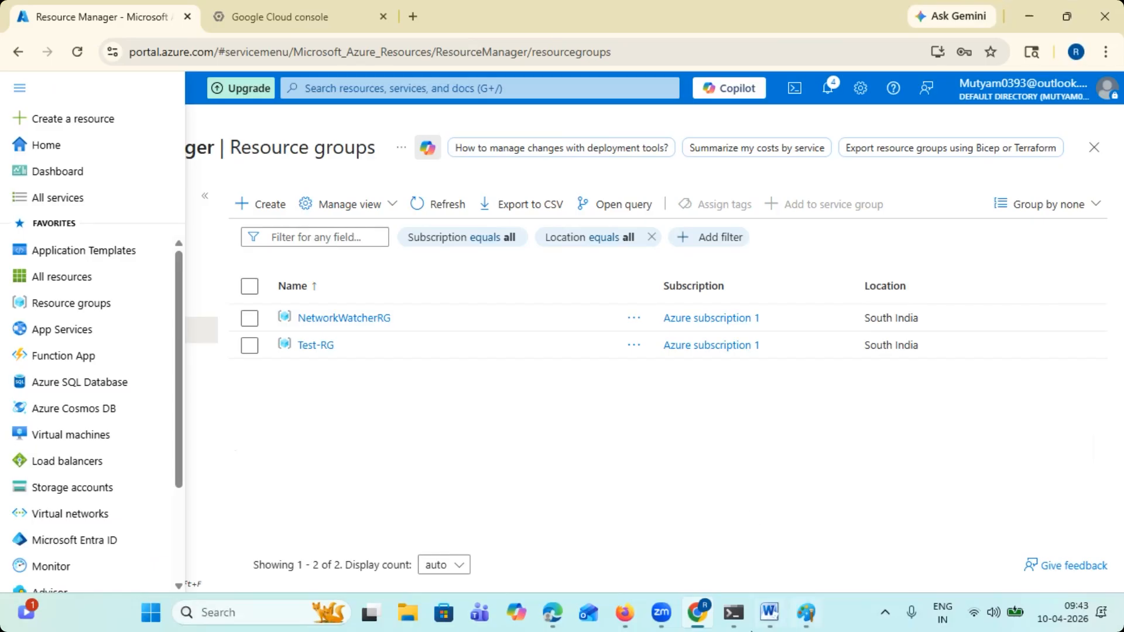
mouse_move(704, 615)
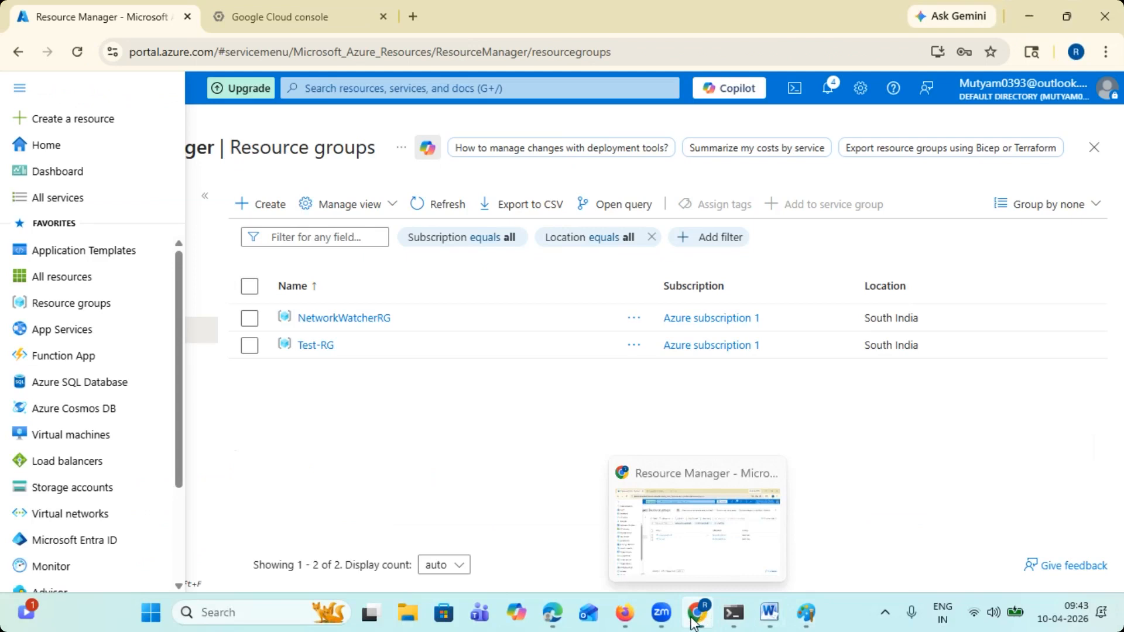
mouse_move(625, 612)
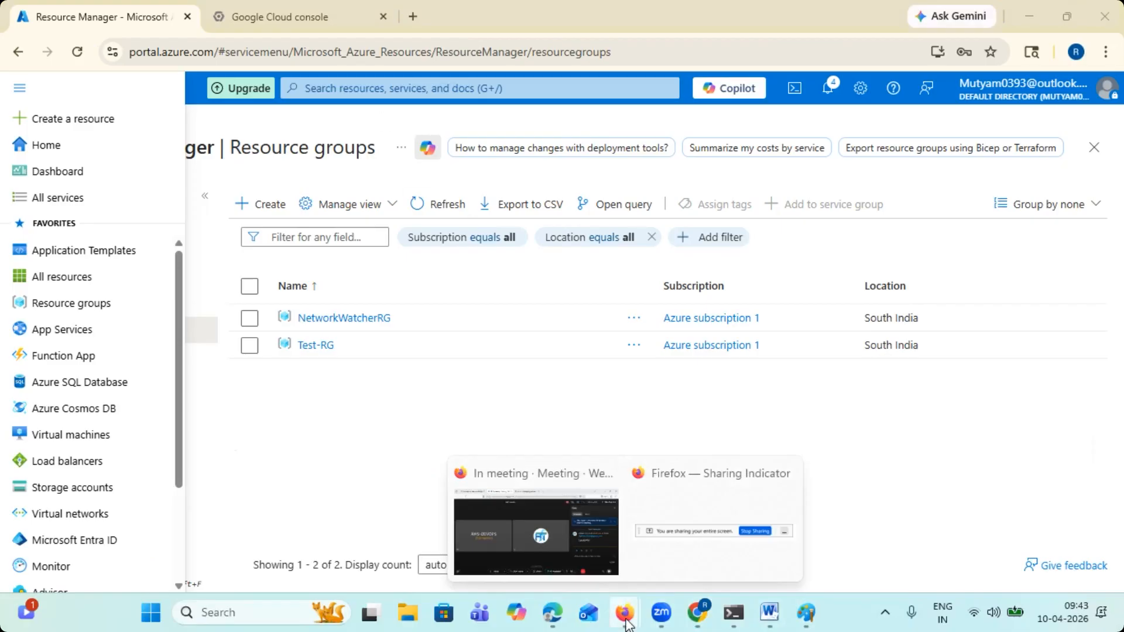
- Switch to Gmail in Firefox and open the Apr 9 email seeking job support for an Application Security Analyst
left_click(511, 543)
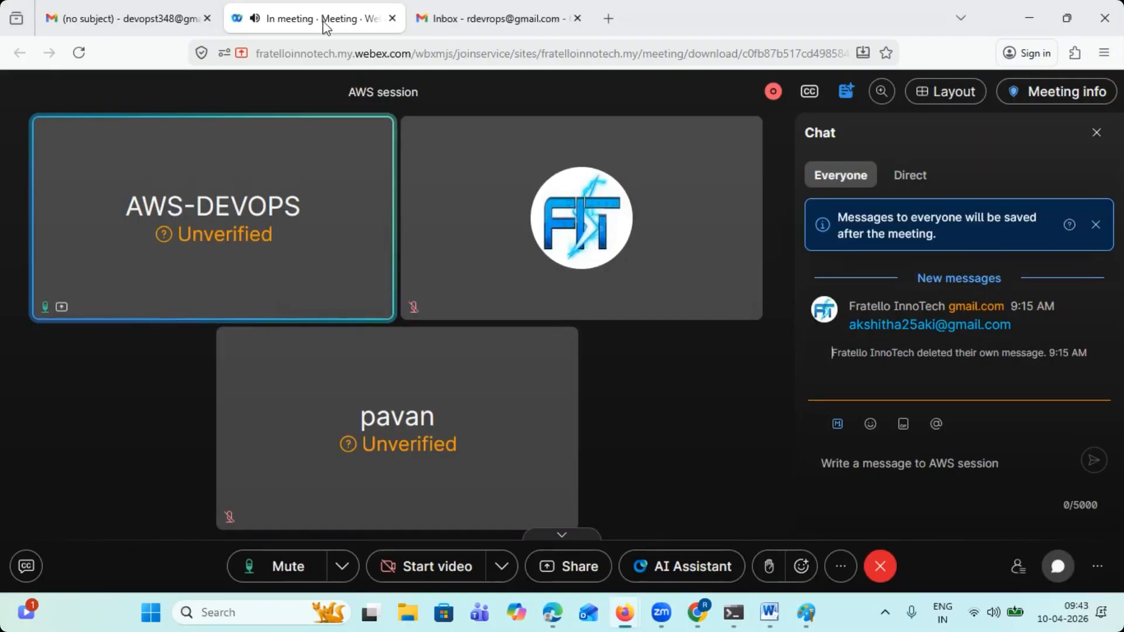
left_click(442, 15)
left_click(102, 21)
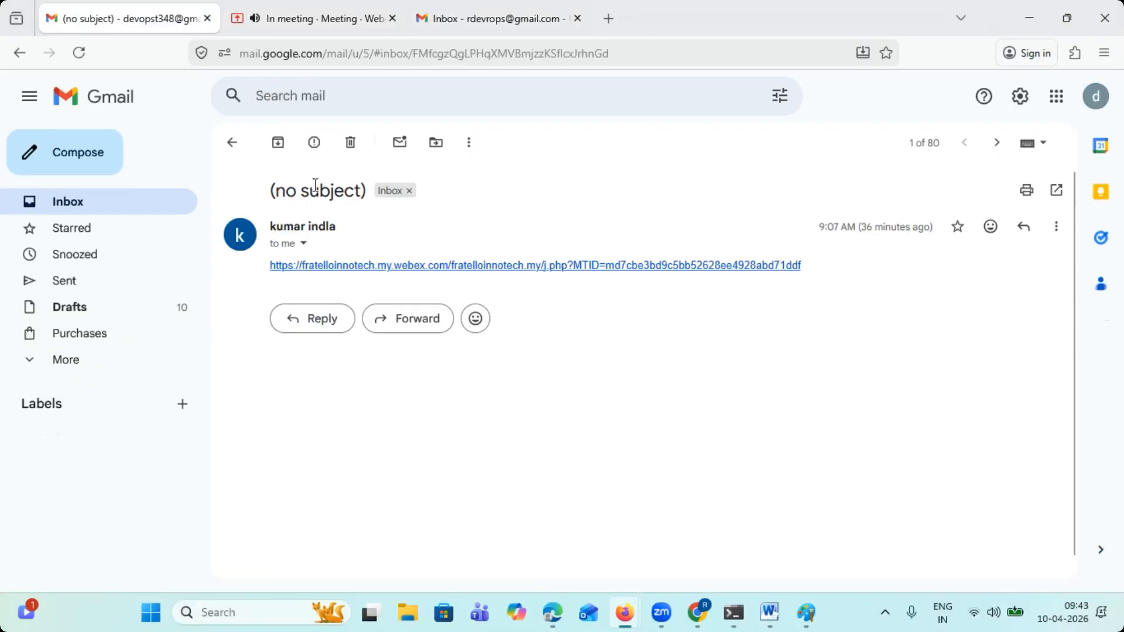
left_click(234, 146)
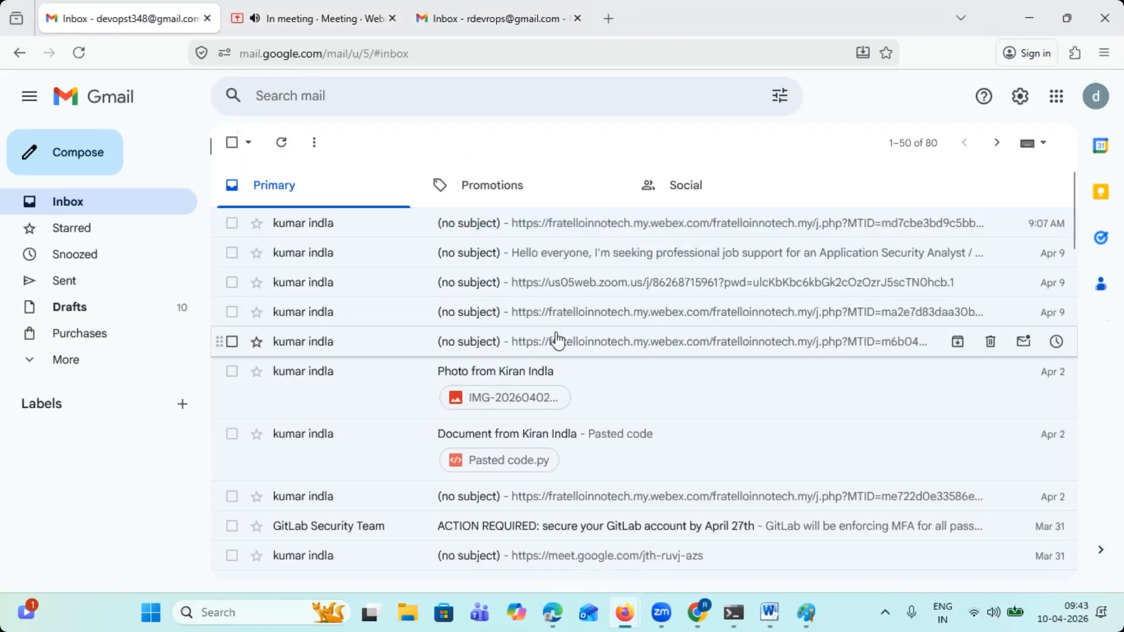
left_click(609, 252)
scroll(458, 323, "down", 3)
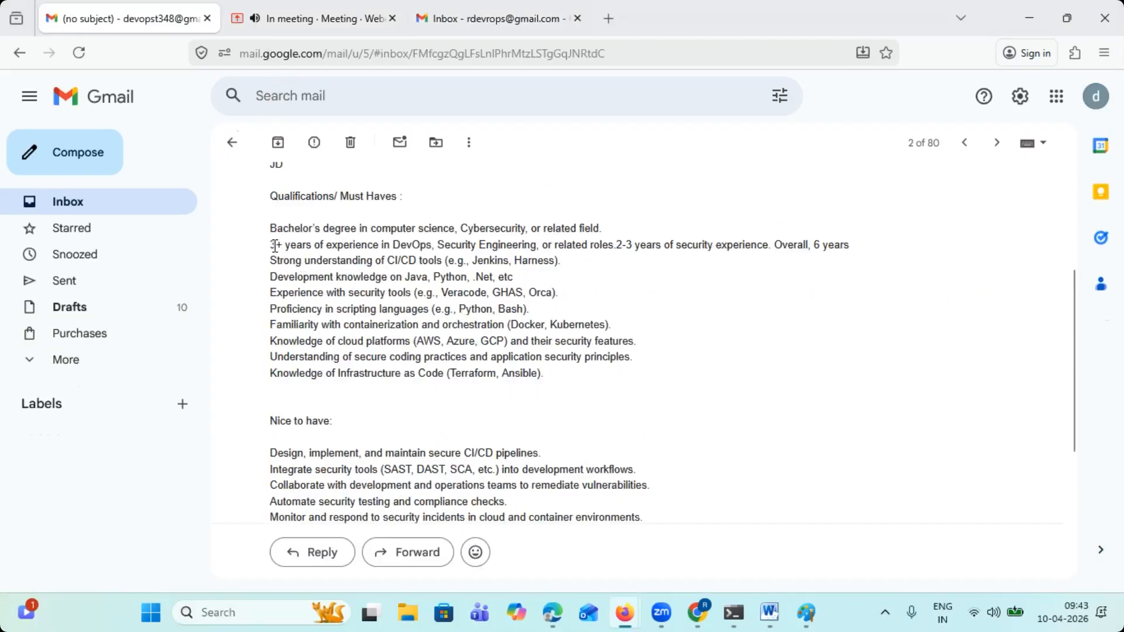
- Examine the email's required qualifications, highlighting the experience requirement and "Knowledge of cloud platforms (AWS, Azure, GCP)"
left_click_drag(275, 245, 330, 246)
scroll(427, 226, "up", 3)
left_click_drag(271, 166, 297, 261)
scroll(375, 259, "down", 3)
scroll(374, 258, "up", 2)
scroll(498, 263, "down", 2)
left_click(322, 242, "shift")
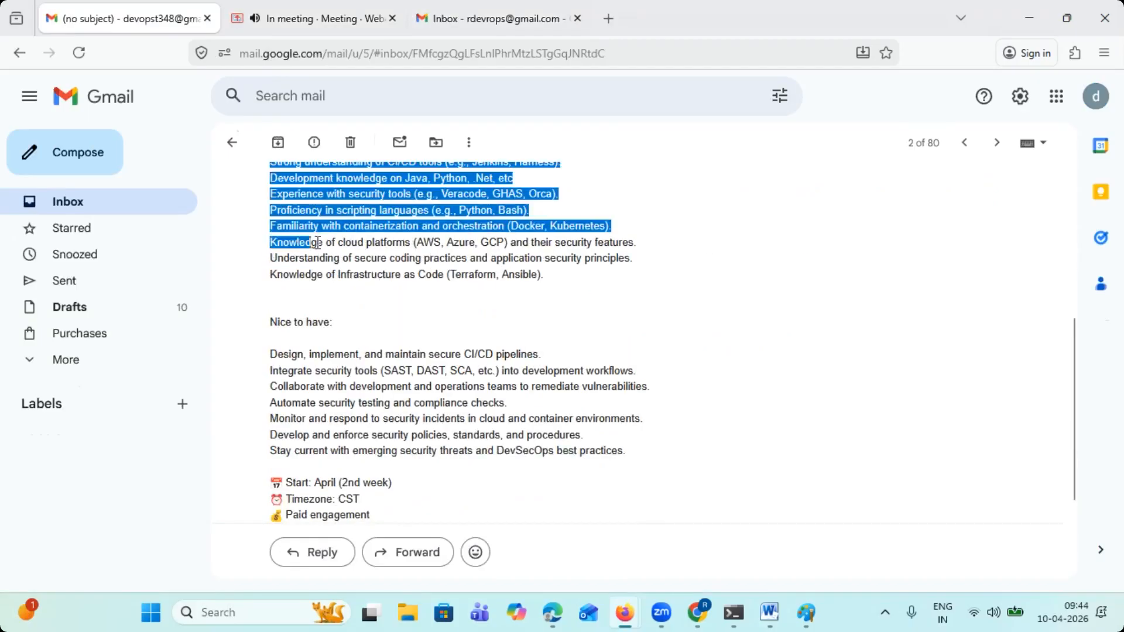
left_click(364, 256)
left_click_drag(270, 242, 510, 245)
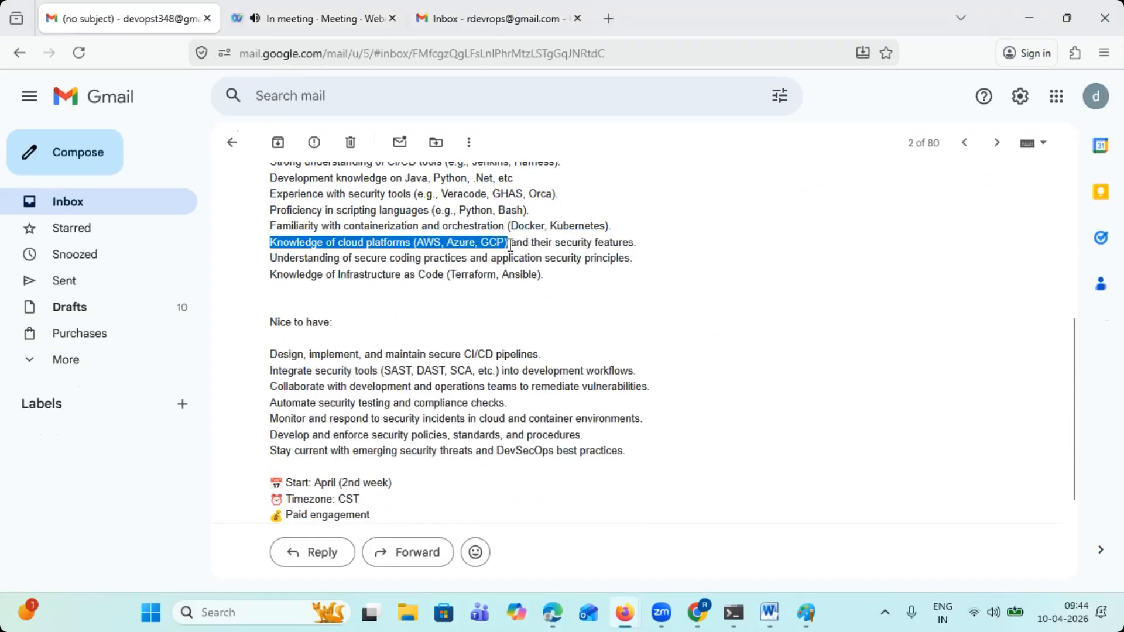
- Examine the email's cloud platform, Infrastructure as Code and scripting requirements, highlighting "Azure, GCP", "Terraform, Ansible" and the Python and Bash entry
left_click(682, 323)
left_click_drag(441, 240, 505, 244)
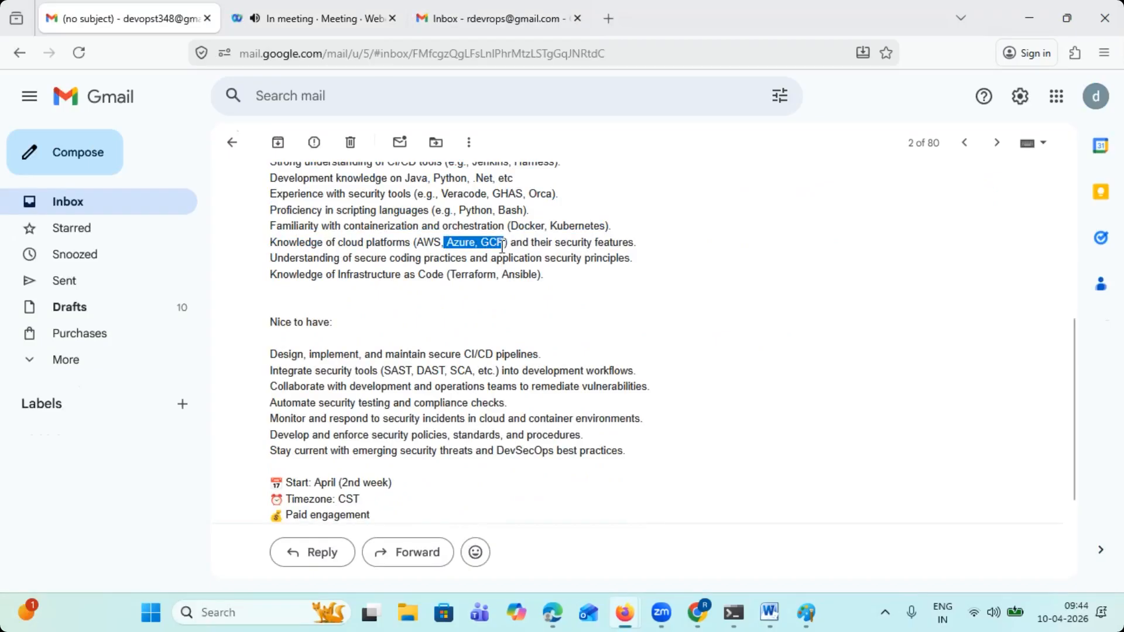
left_click(425, 244)
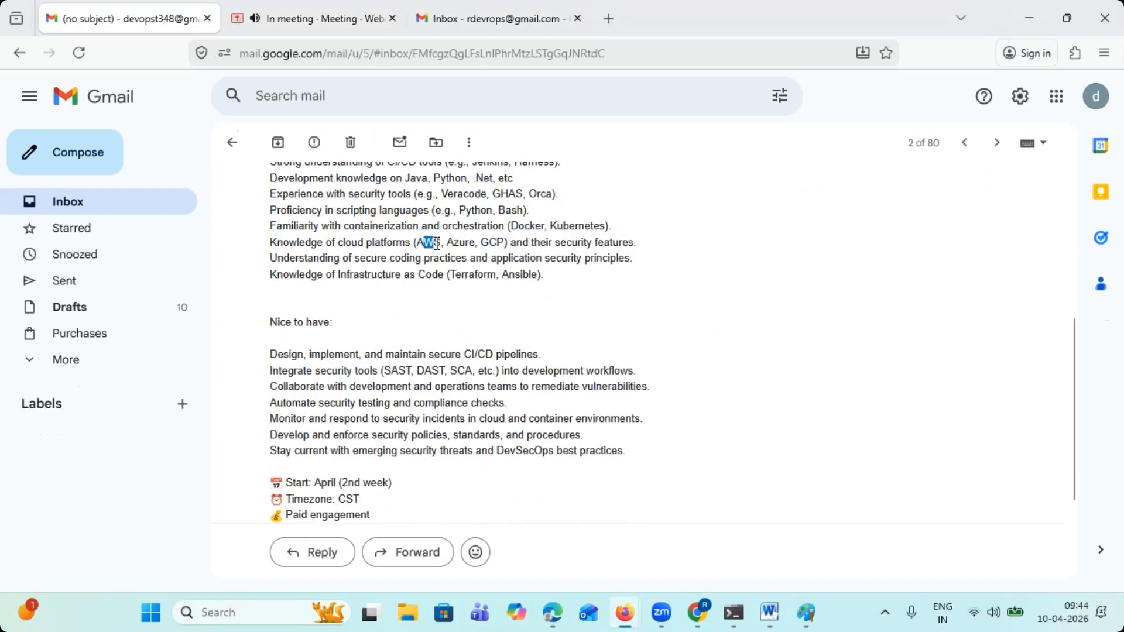
left_click_drag(449, 245, 493, 242)
left_click_drag(456, 274, 536, 277)
left_click(467, 211)
left_click_drag(498, 211, 531, 217)
left_click(470, 247)
- Review the Qualifications/Must Haves list again and highlight the "Knowledge of cloud platforms (AWS, Azure, GCP)" requirement
scroll(360, 245, "up", 3)
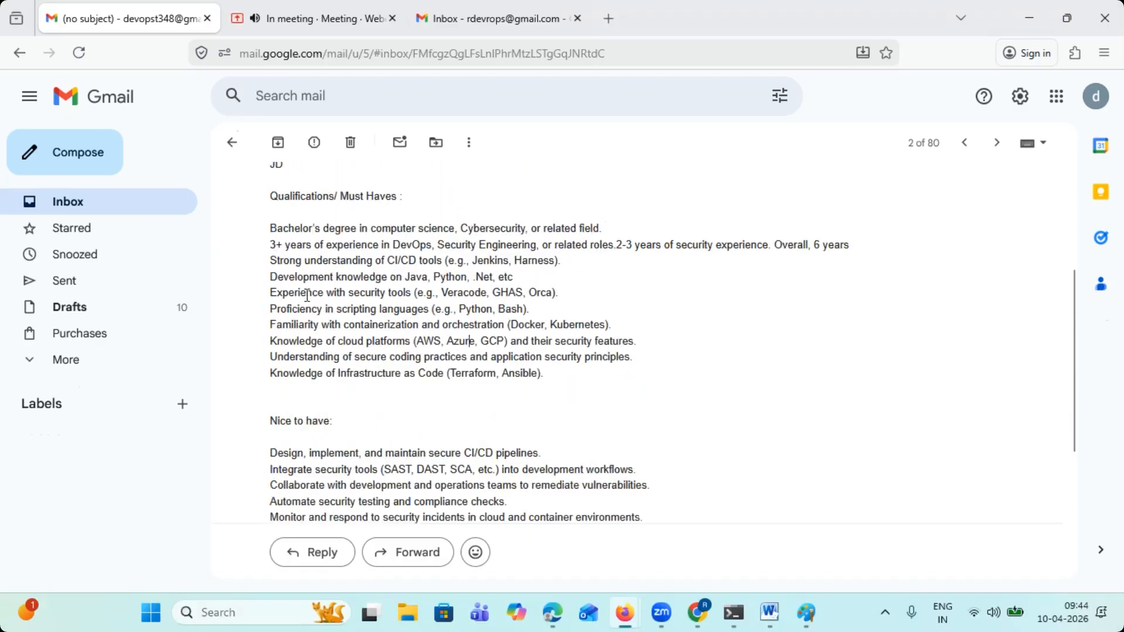
scroll(319, 272, "down", 3)
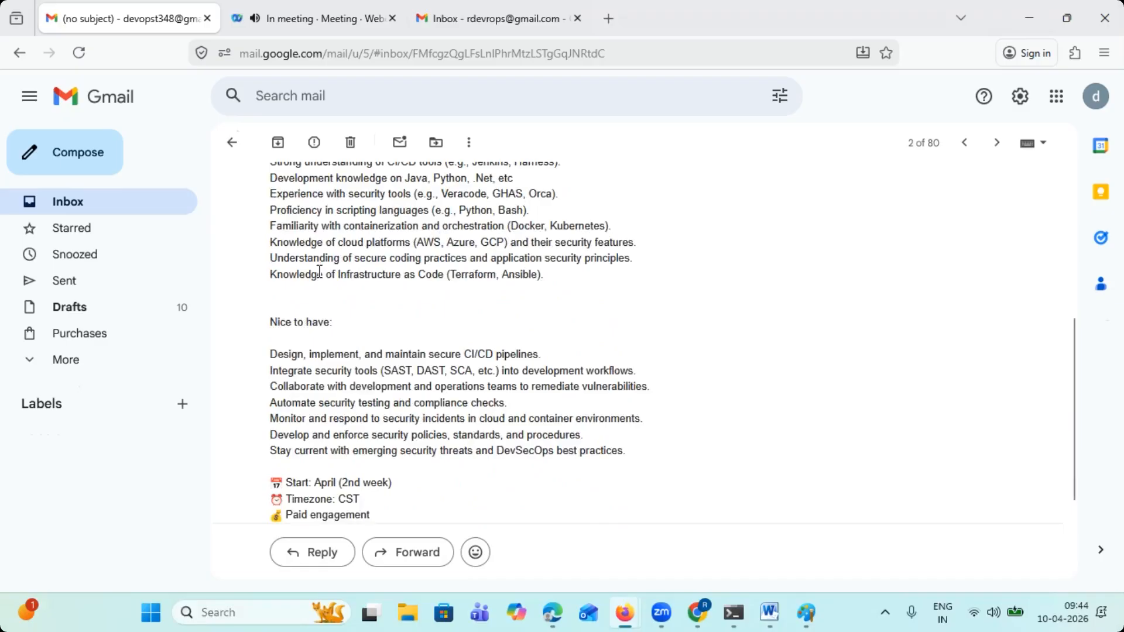
scroll(328, 274, "up", 3)
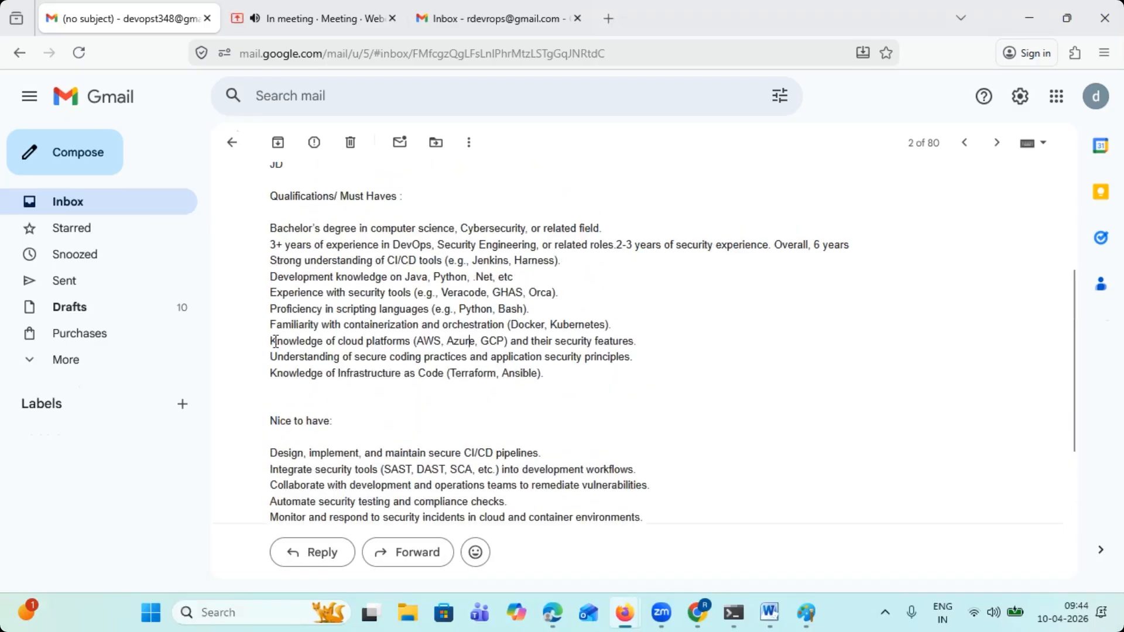
left_click_drag(419, 343, 491, 345)
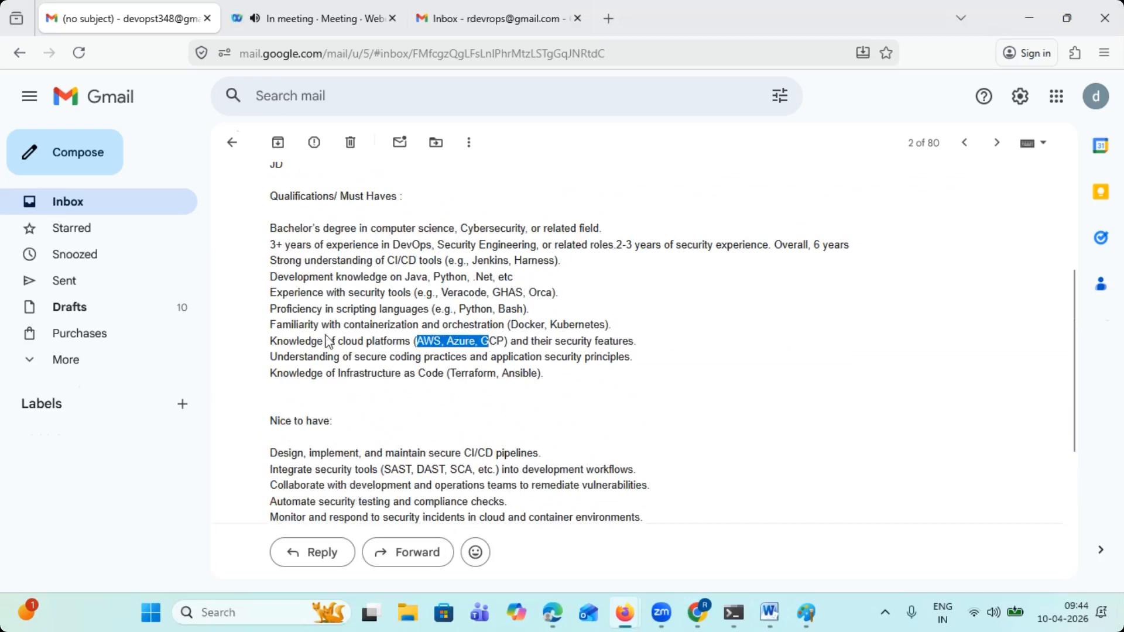
left_click_drag(270, 342, 506, 353)
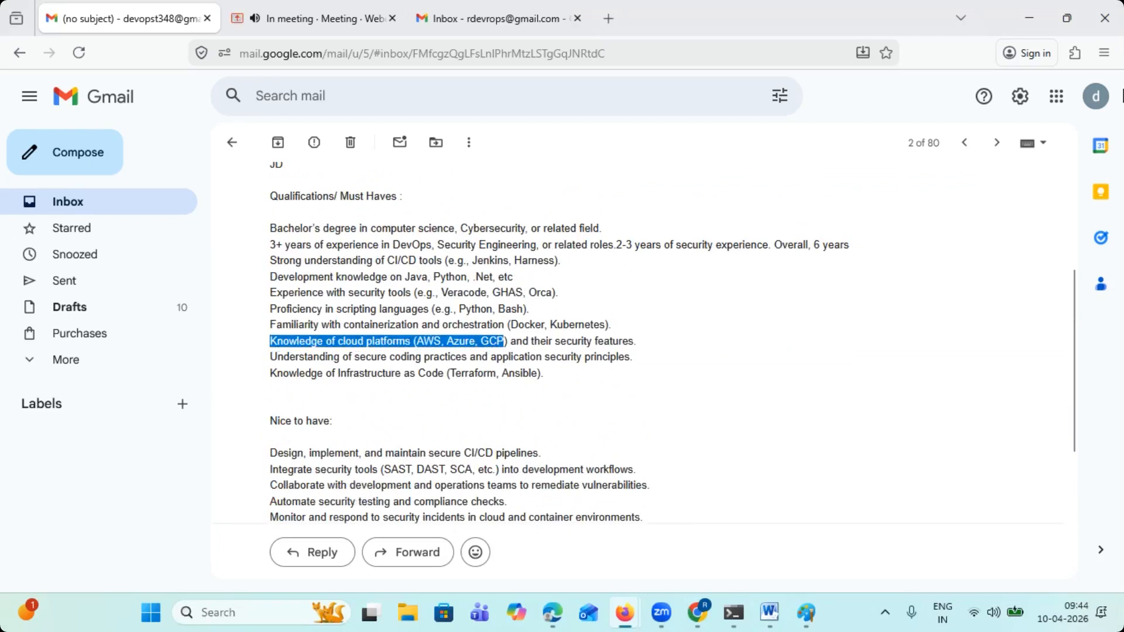
- Return to the Azure portal in Chrome and refresh the resource groups list
left_click(1029, 17)
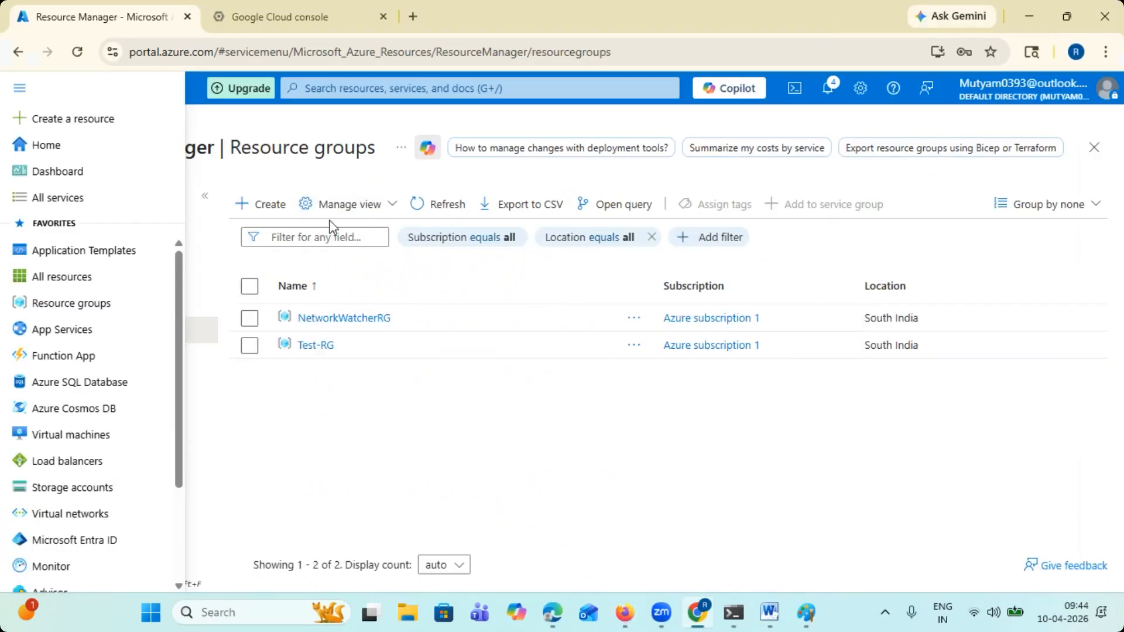
left_click(454, 213)
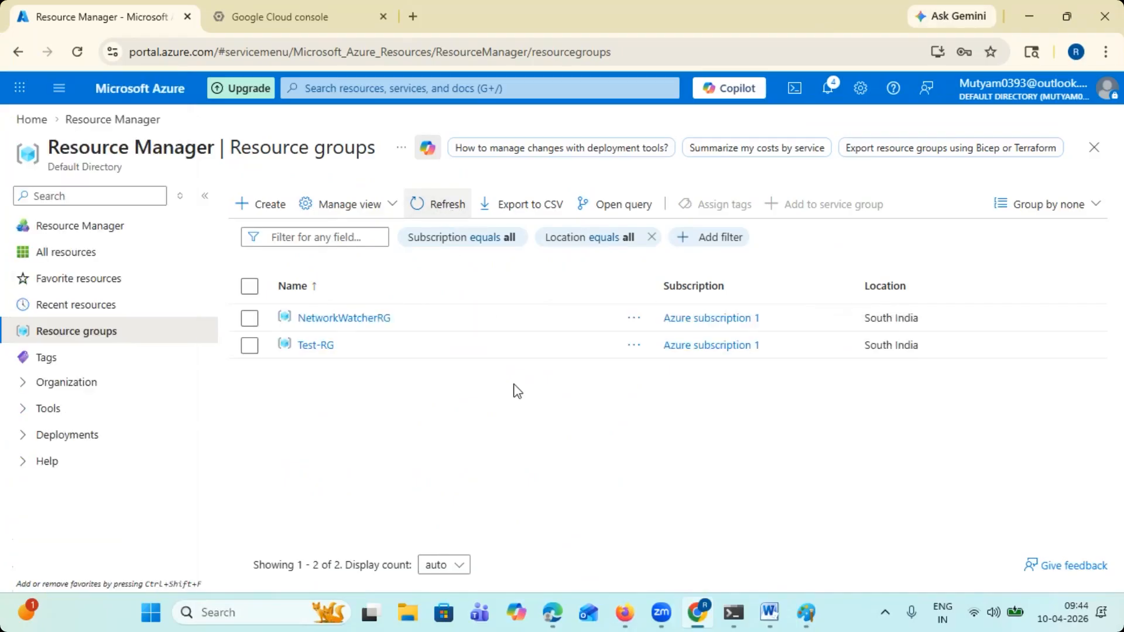
left_click(448, 209)
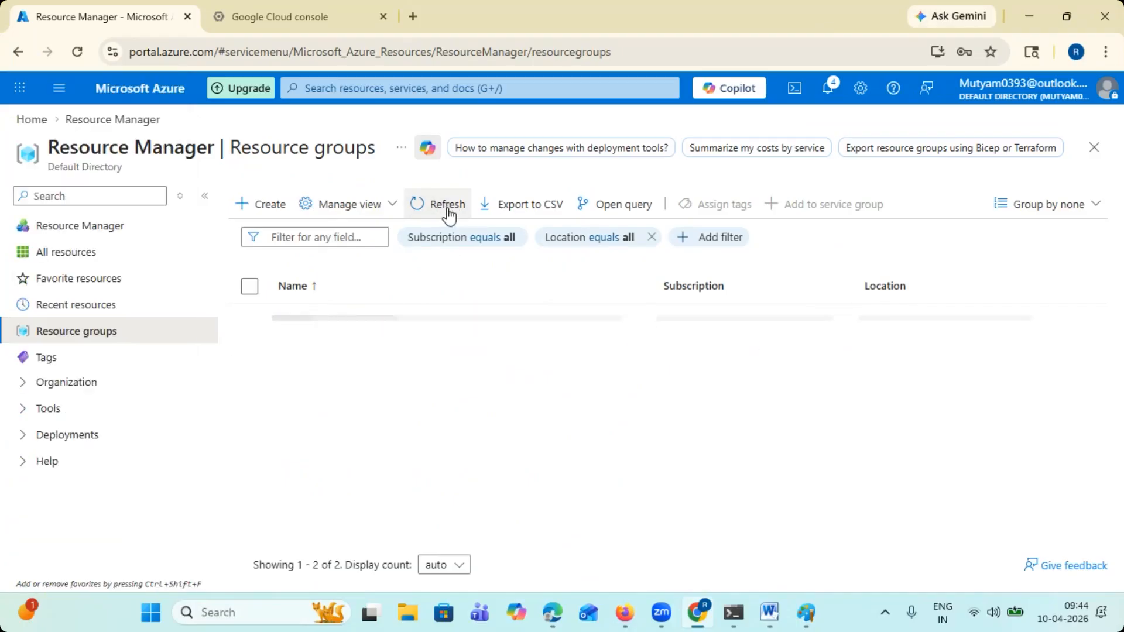
left_click(448, 210)
left_click(449, 211)
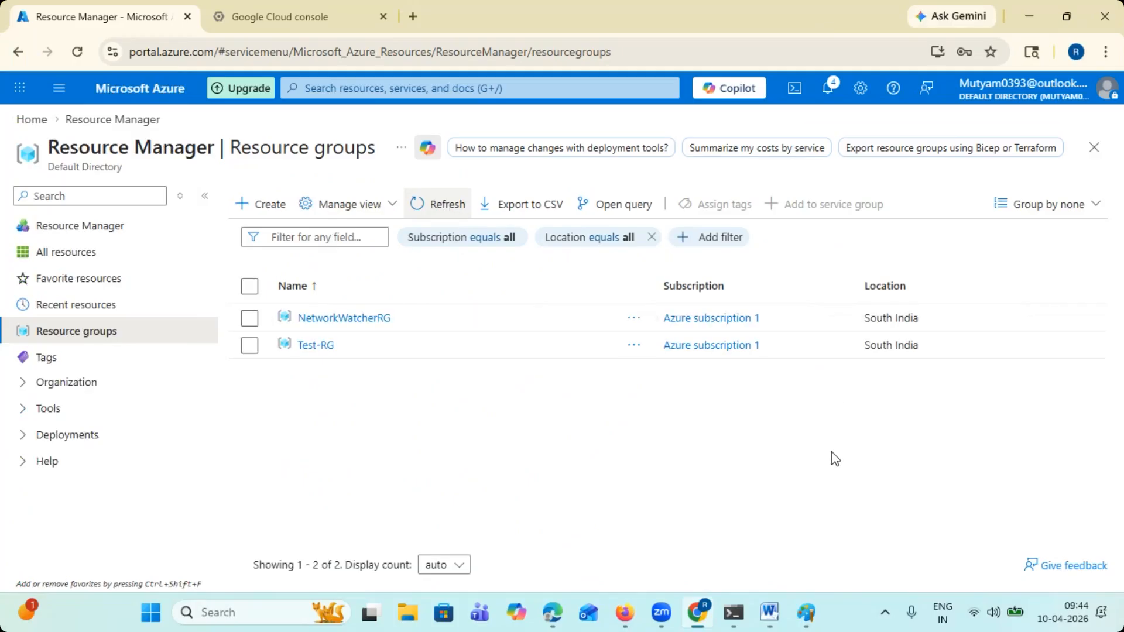
- Switch to the AWS-DEVOPS document in Word and look through the numbered course topics
left_click(770, 612)
scroll(527, 305, "up", 12)
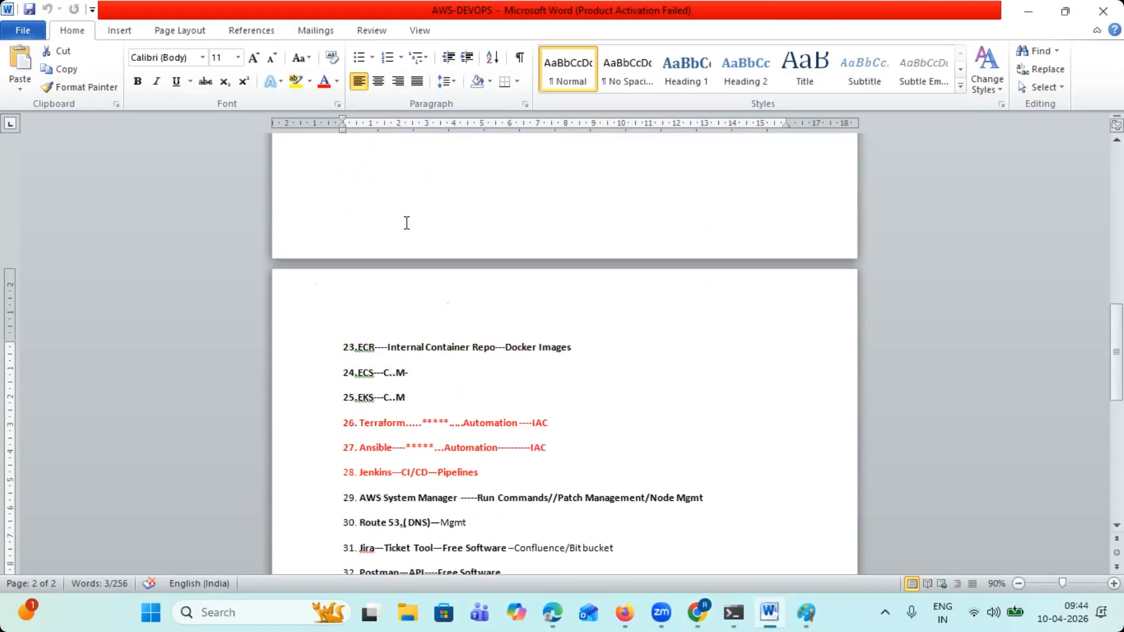
scroll(448, 287, "up", 8)
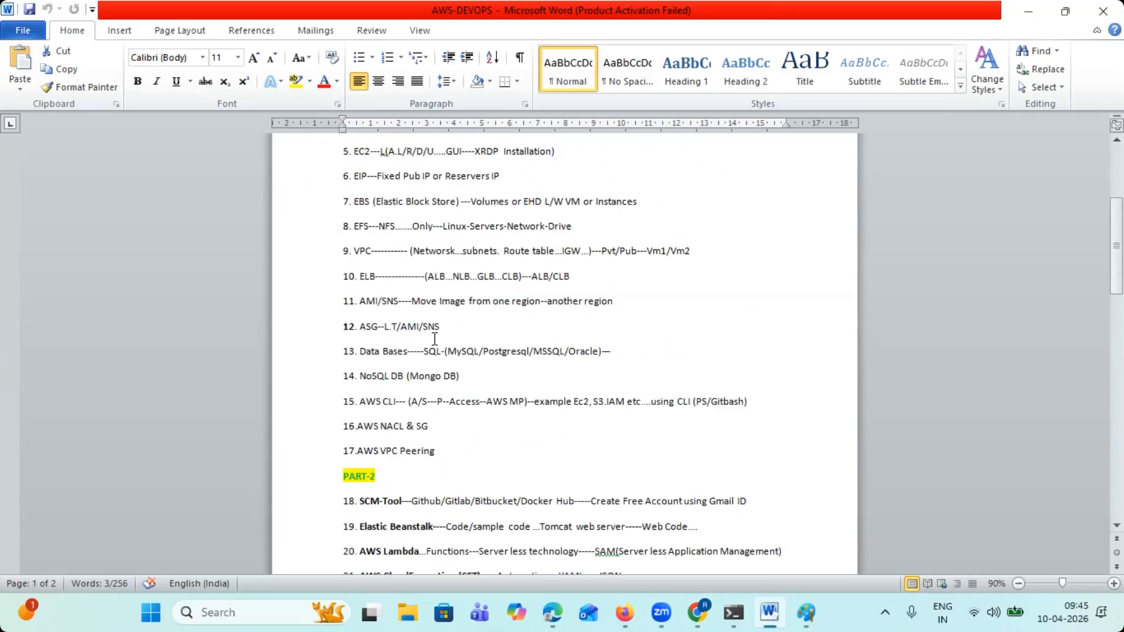
scroll(530, 325, "up", 4)
scroll(422, 305, "down", 11)
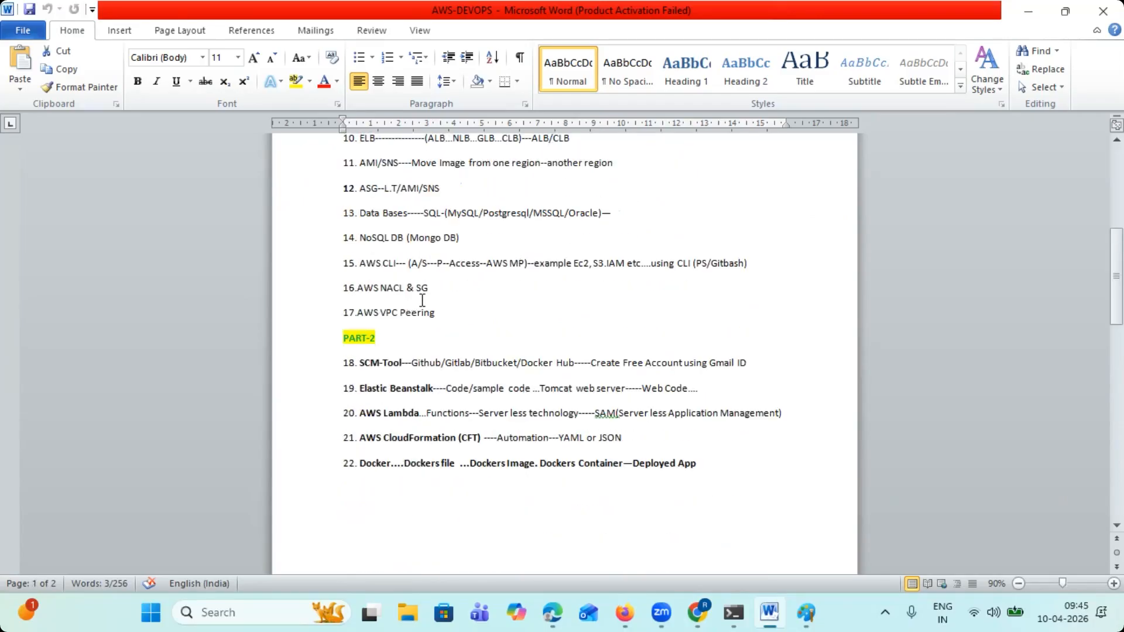
scroll(422, 301, "down", 6)
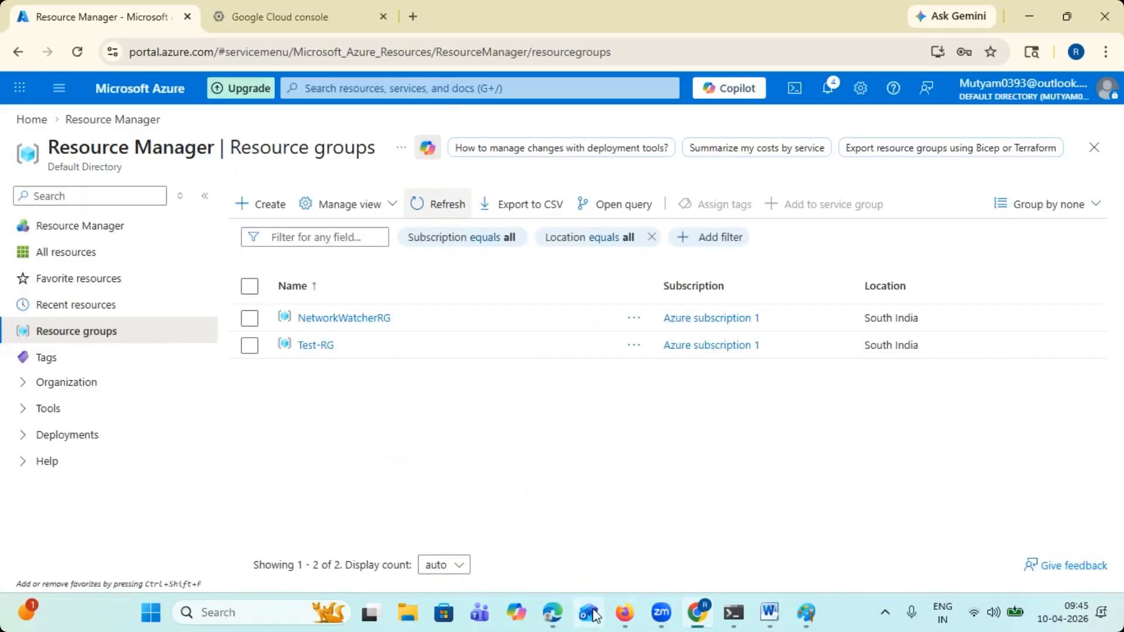
- Switch to the Webex meeting in Firefox and close its chat panel
mouse_move(625, 612)
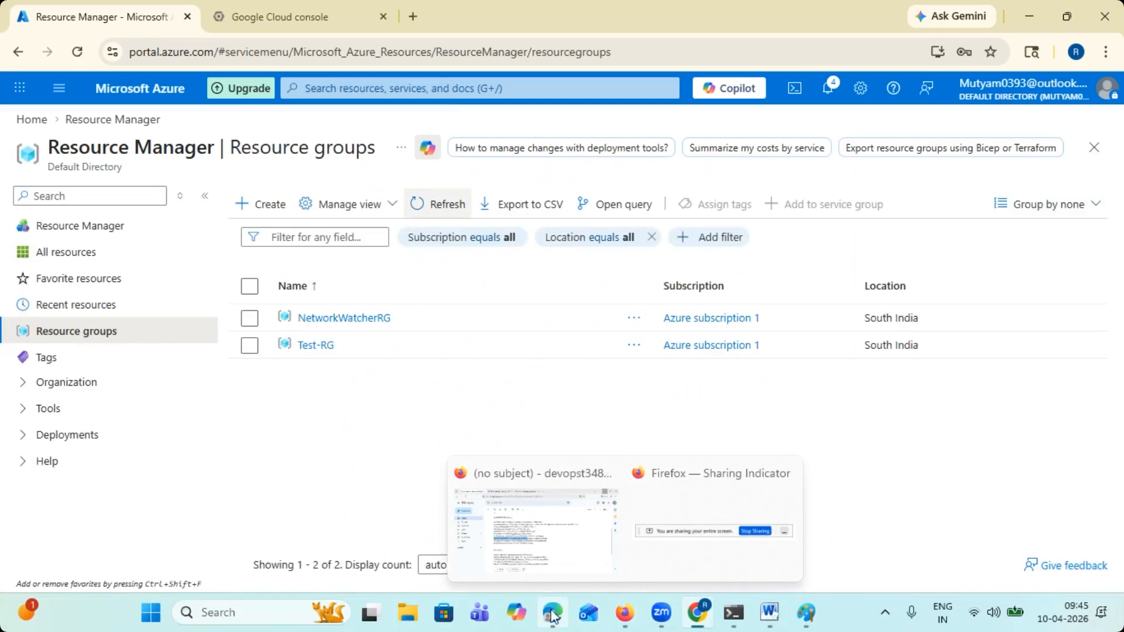
mouse_move(553, 613)
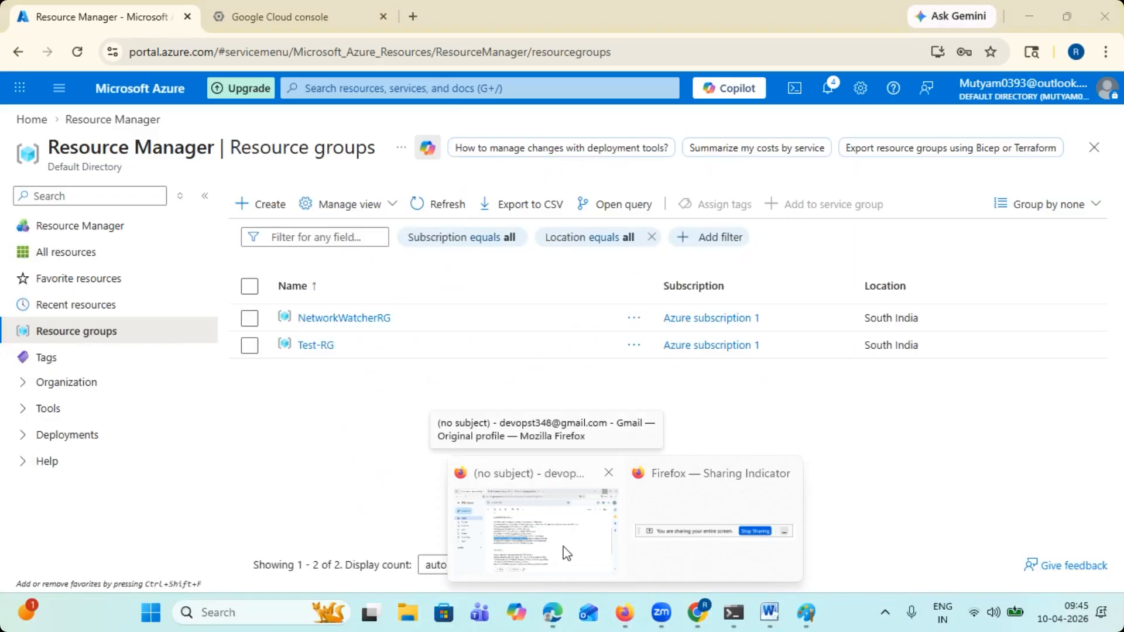
left_click(571, 555)
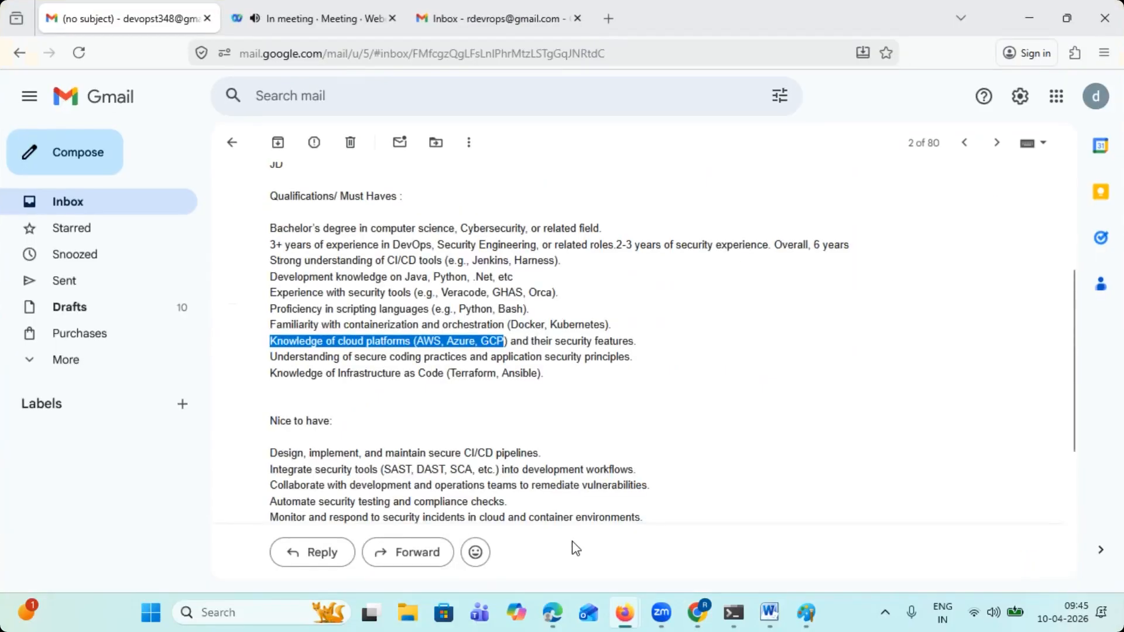
left_click(370, 2)
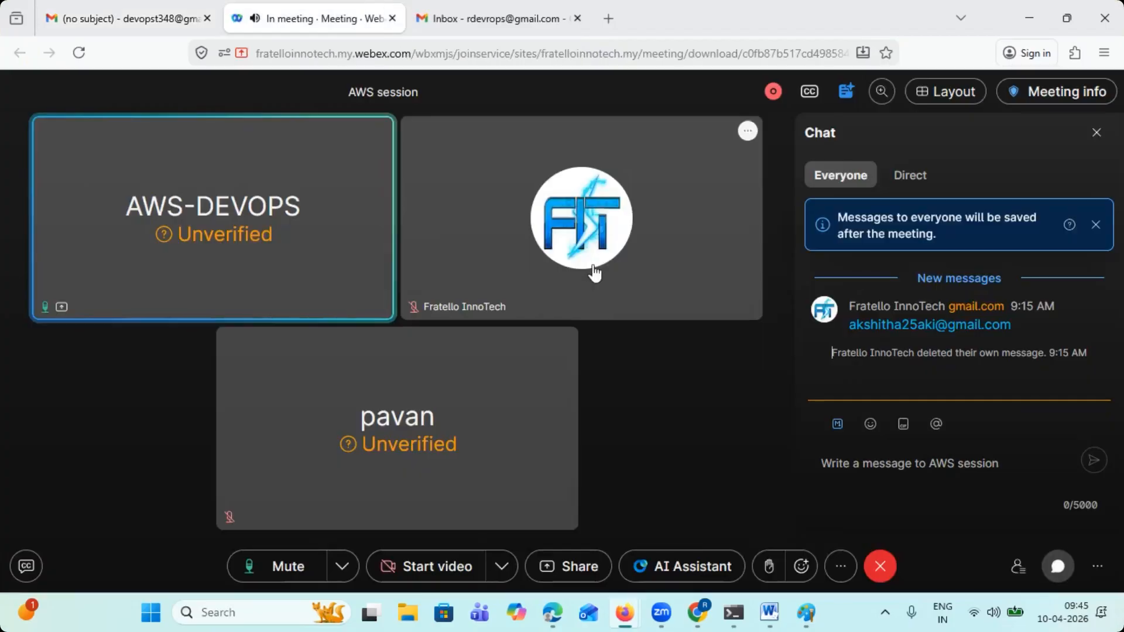
left_click(1096, 133)
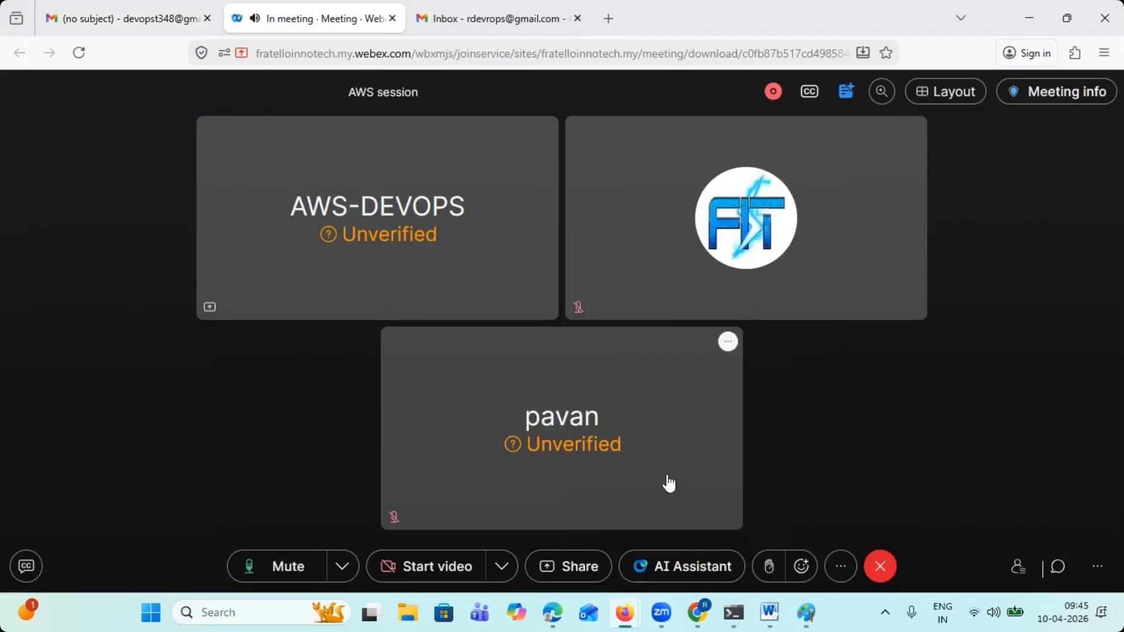
- Review the AWS-DEVOPS outline in Word through Part 3, highlighting the Azure and Google GCP free account entries under real-time working portals
left_click(770, 613)
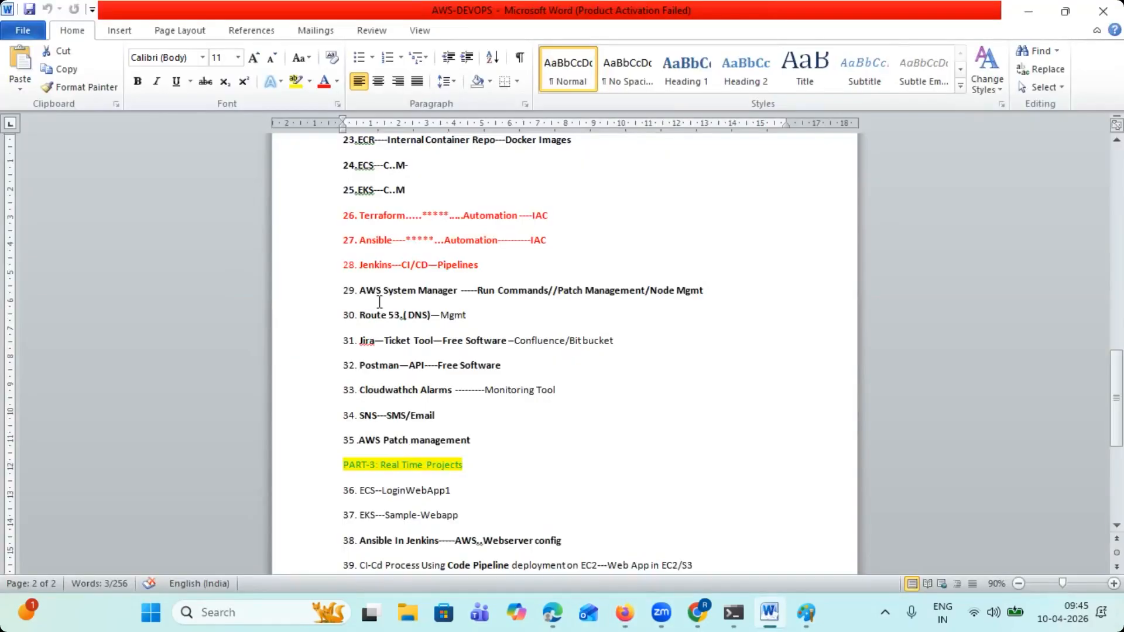
scroll(419, 294, "up", 4)
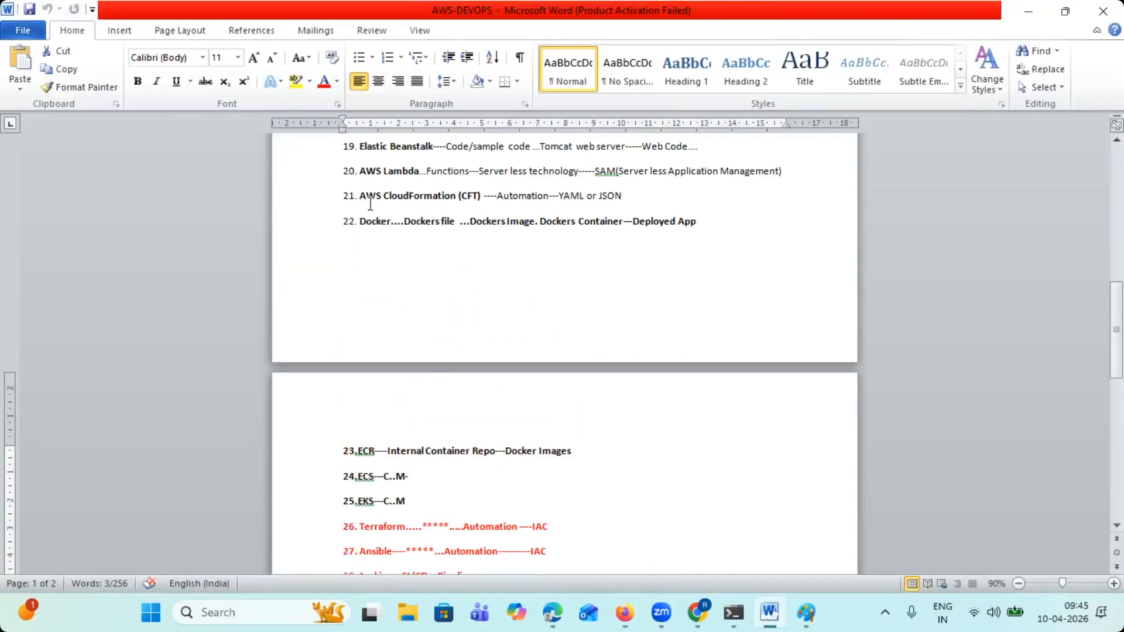
scroll(371, 204, "up", 2)
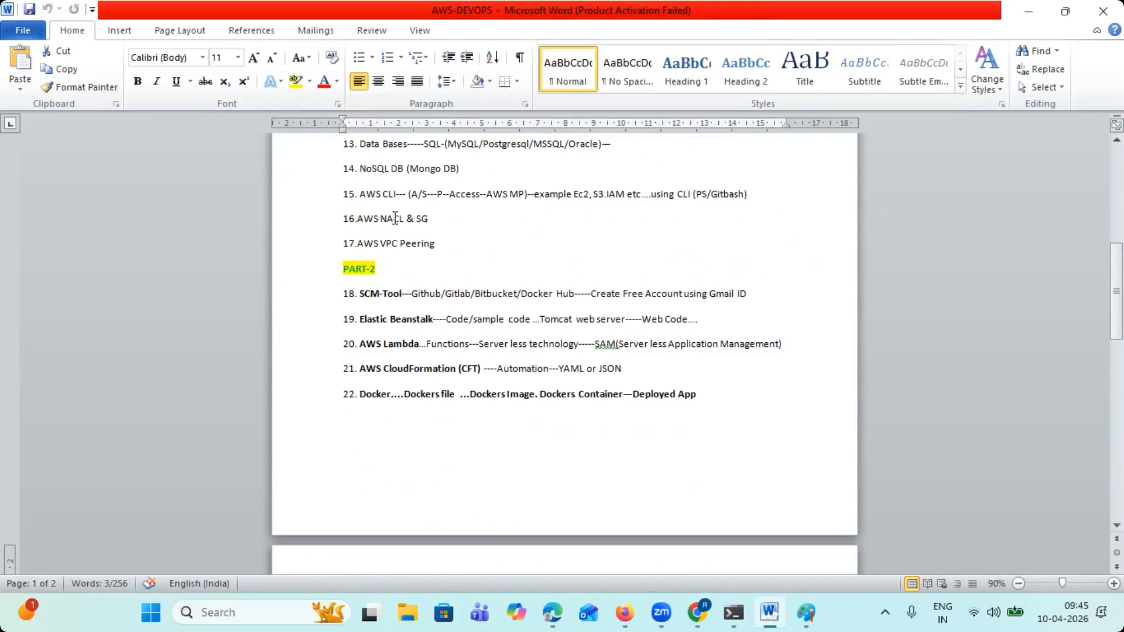
scroll(395, 218, "up", 2)
scroll(537, 285, "up", 1)
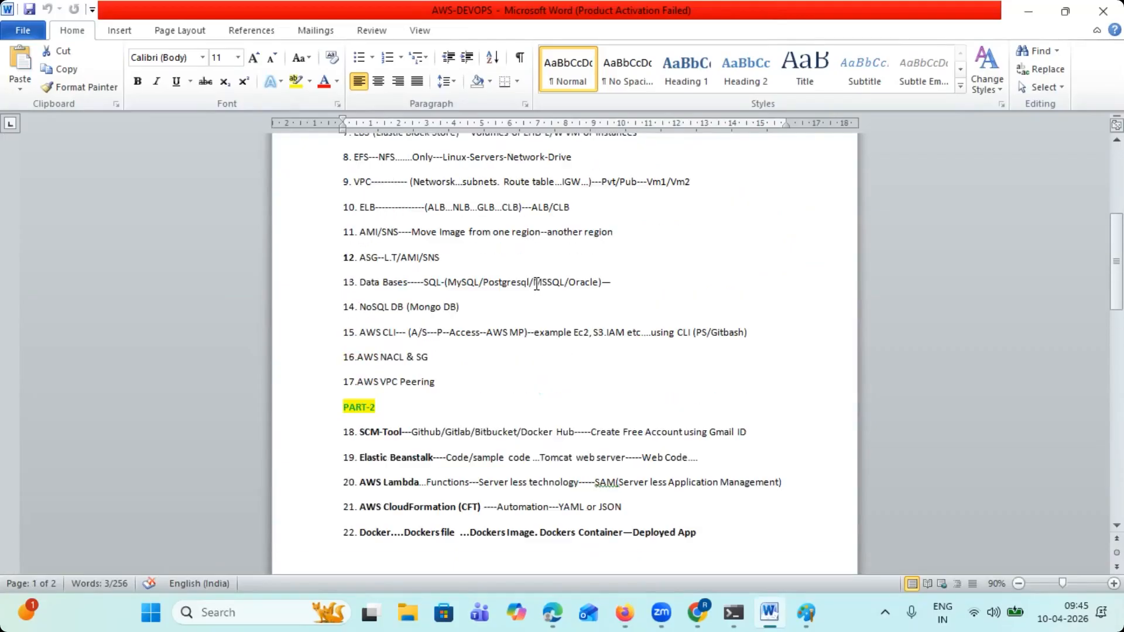
scroll(470, 255, "up", 2)
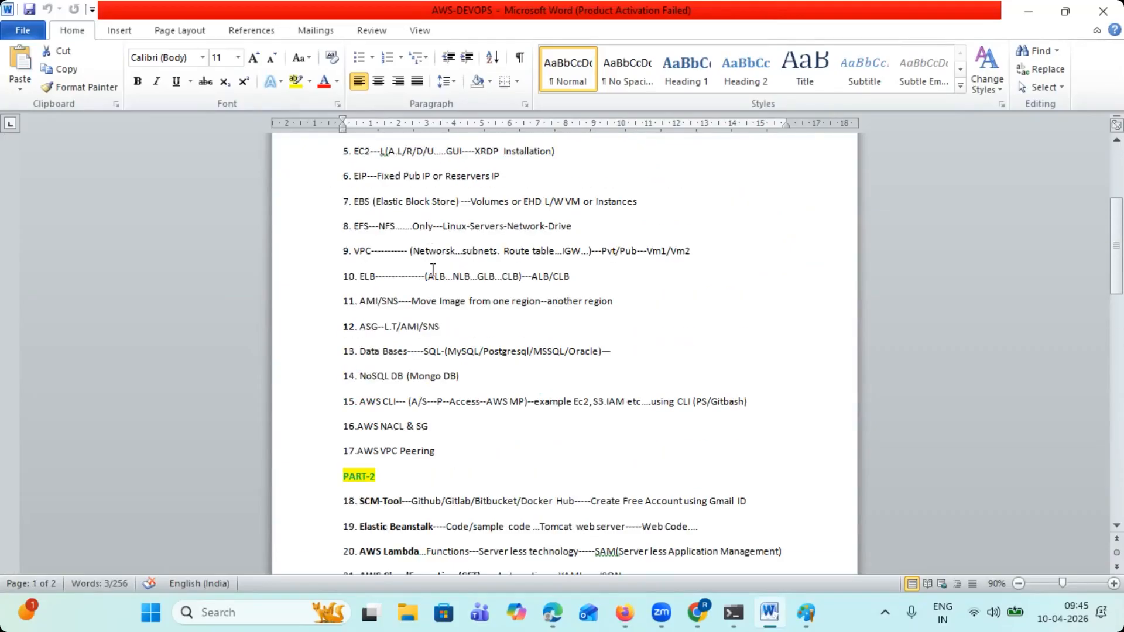
scroll(433, 268, "down", 20)
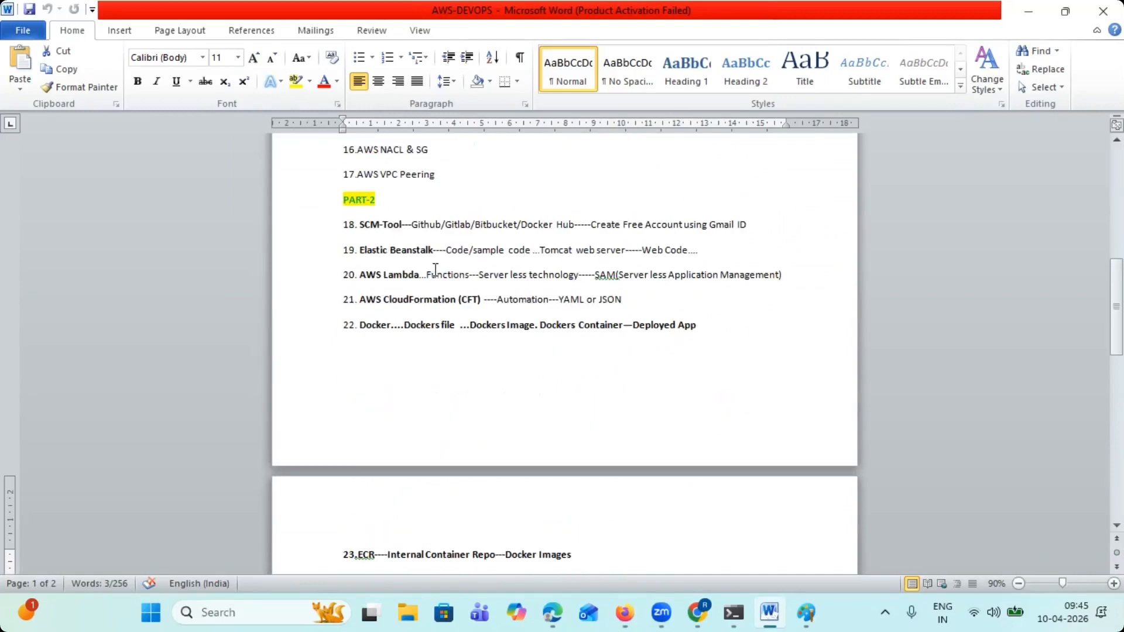
scroll(436, 270, "down", 5)
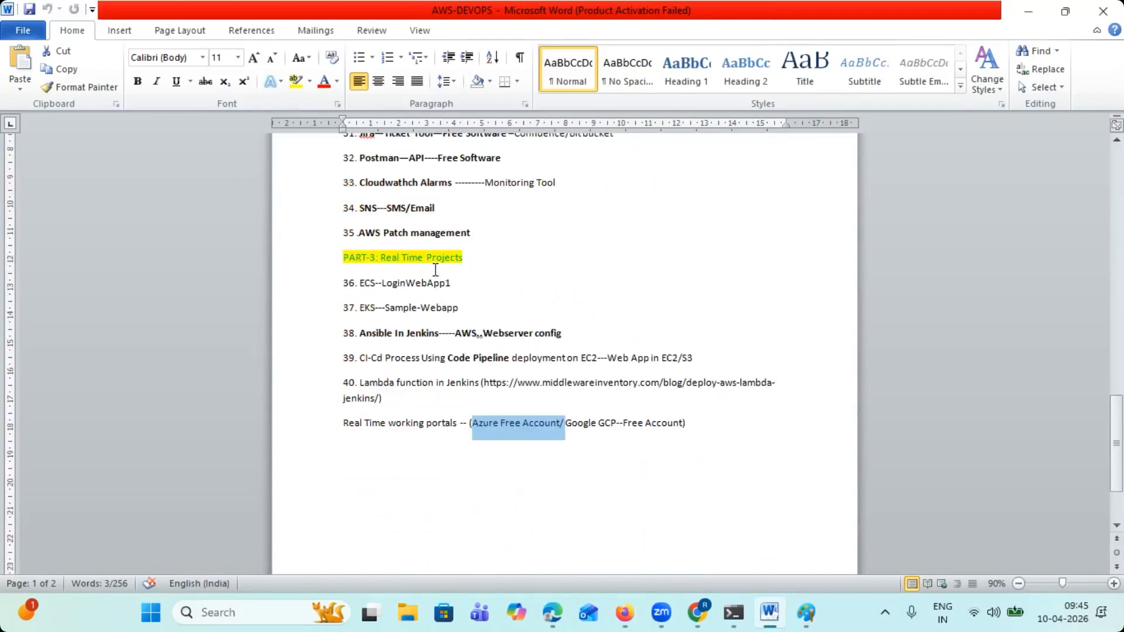
left_click(499, 482)
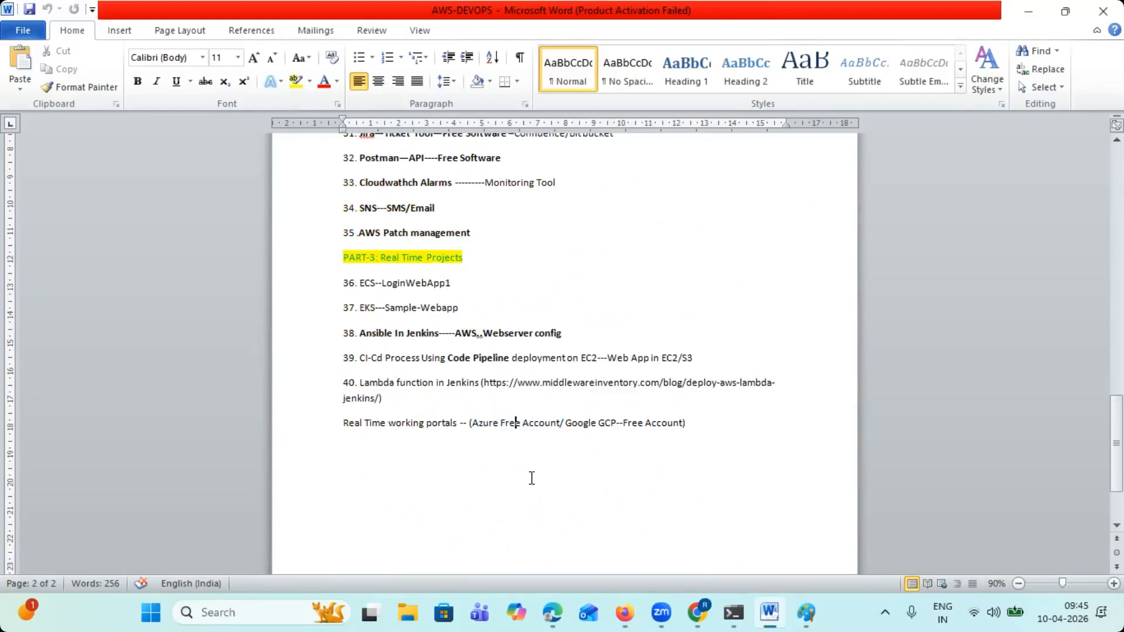
left_click_drag(472, 422, 696, 431)
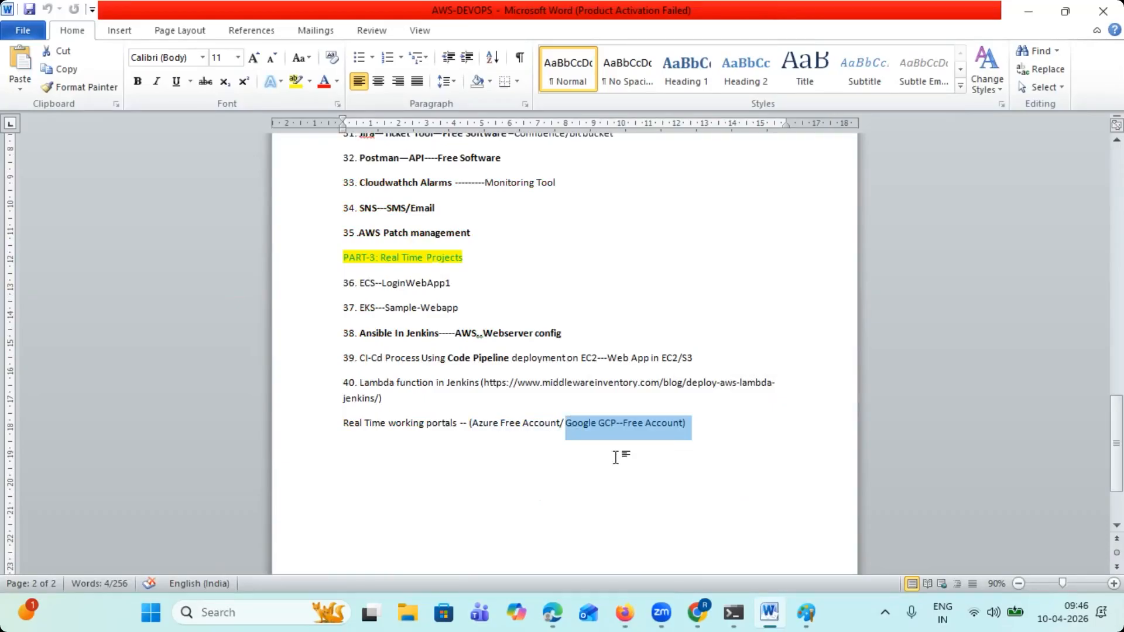
- Return to the Webex meeting and check its participants list
left_click(1033, 15)
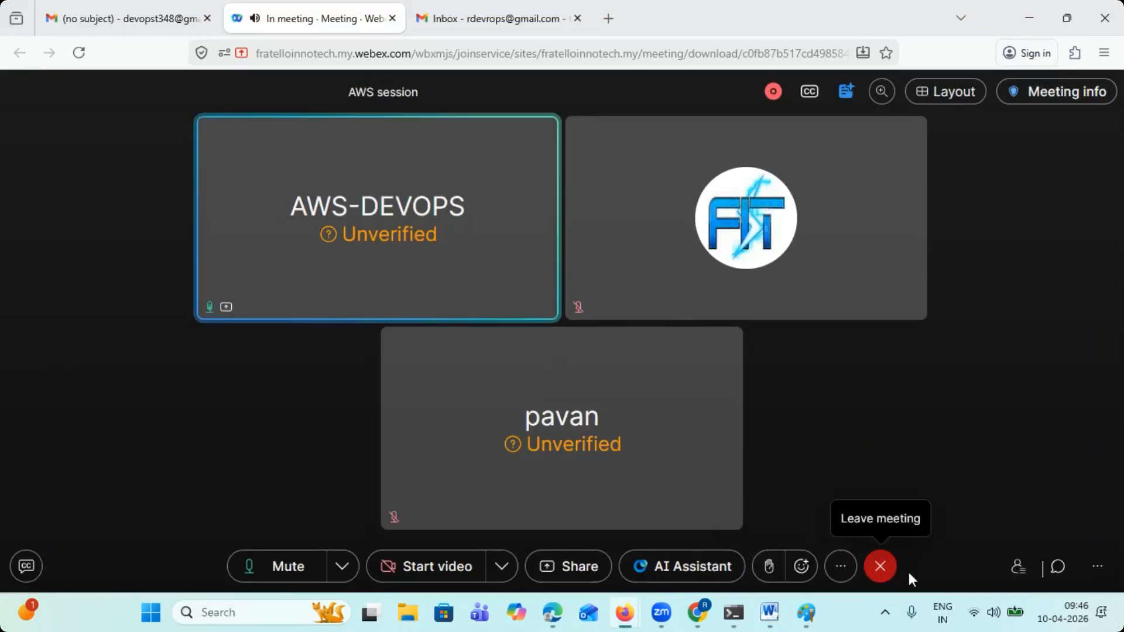
left_click(1020, 568)
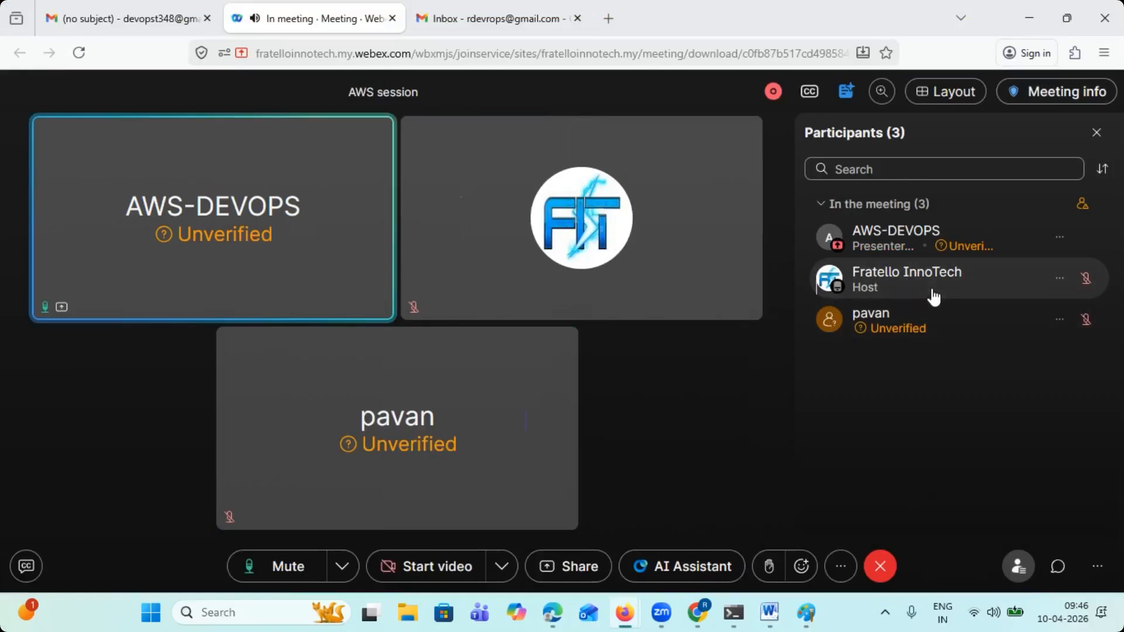
left_click(1035, 23)
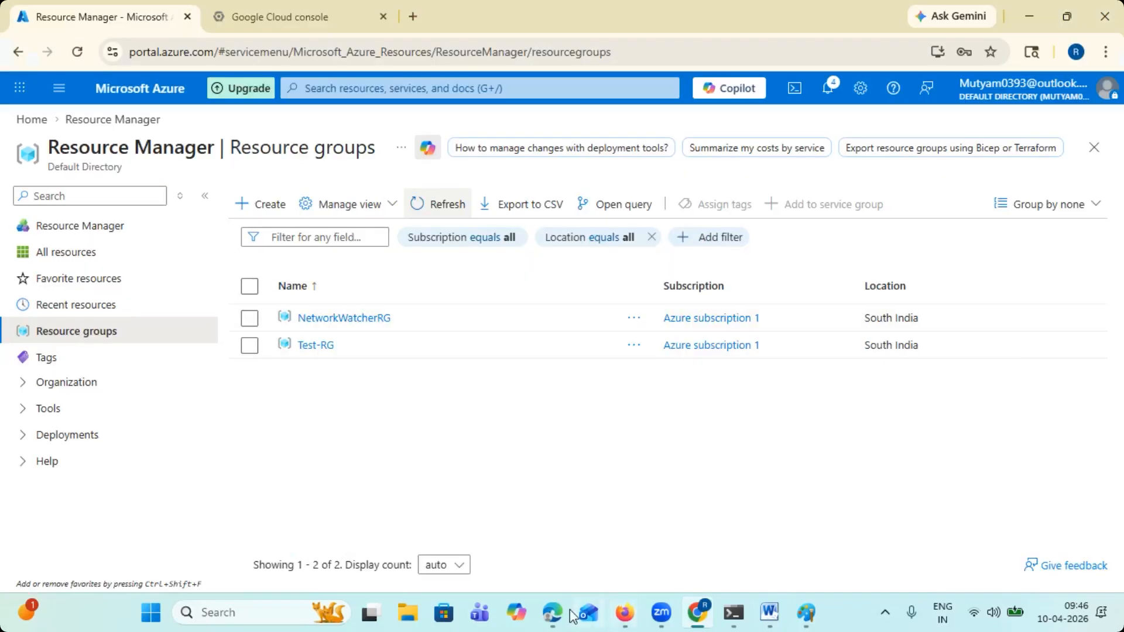
- Open File Explorer and look through the list of recently accessed files
left_click(408, 612)
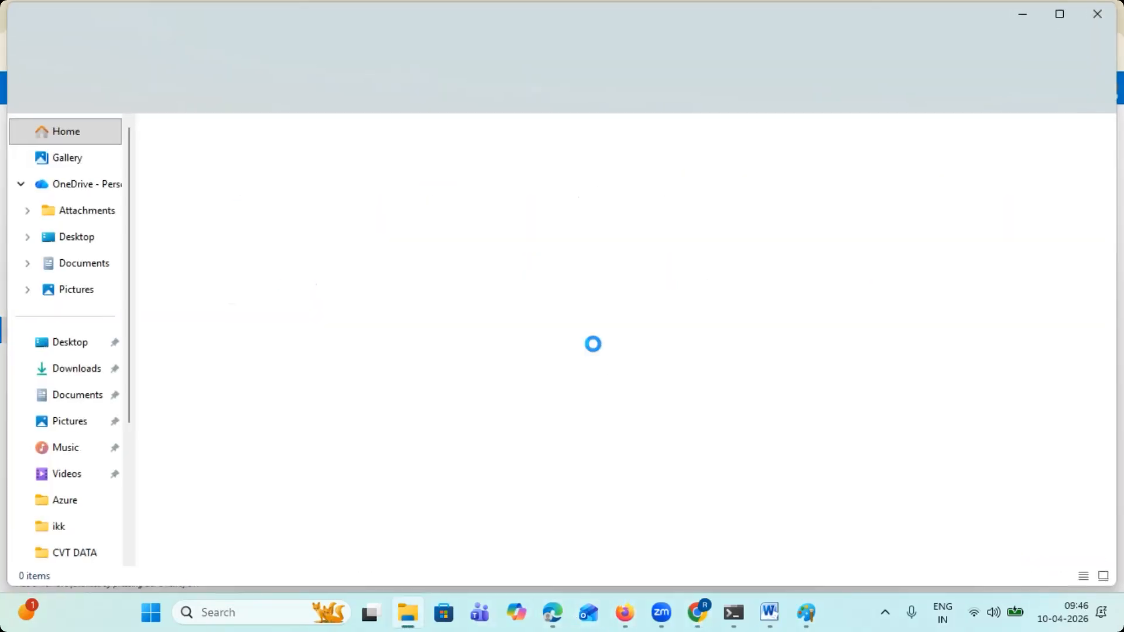
scroll(349, 340, "down", 3)
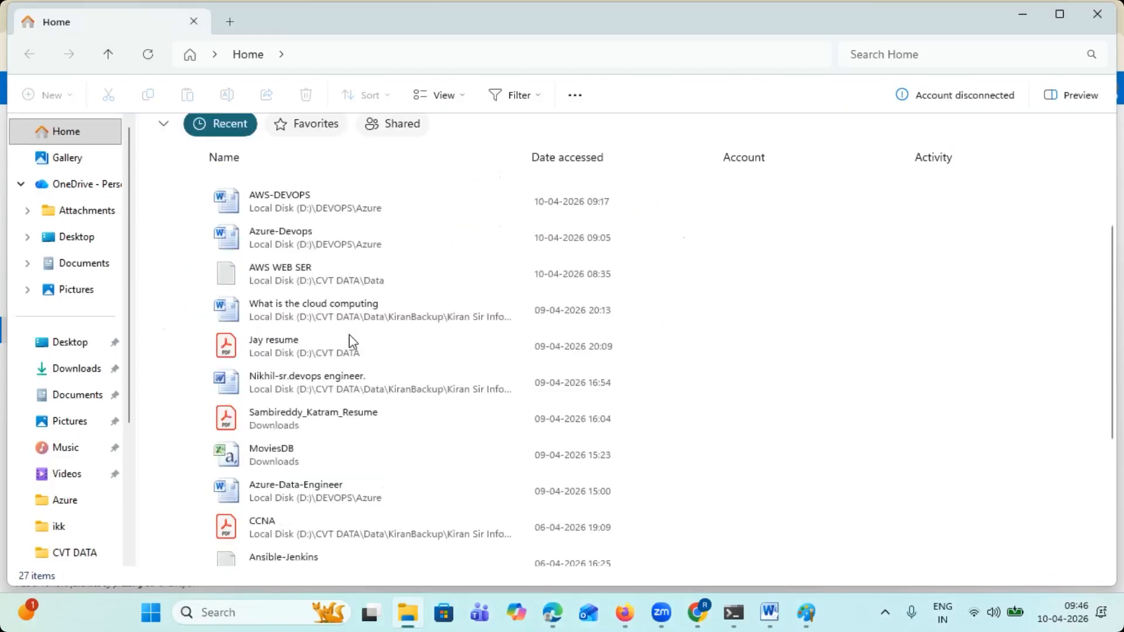
scroll(349, 339, "down", 3)
scroll(350, 340, "up", 4)
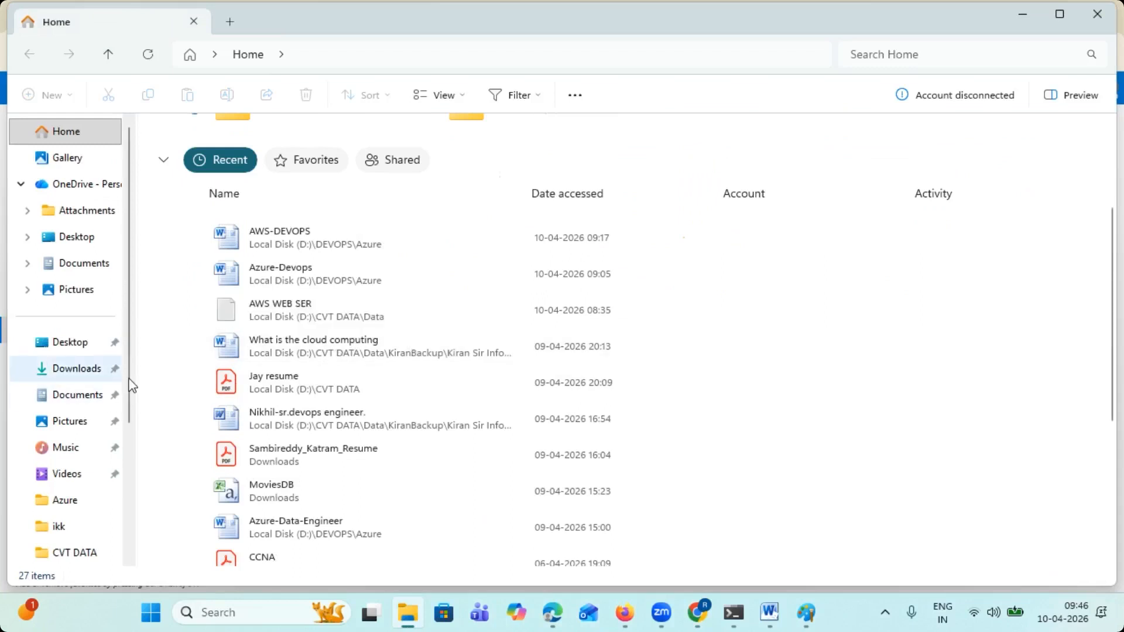
scroll(340, 363, "down", 1)
scroll(341, 366, "down", 3)
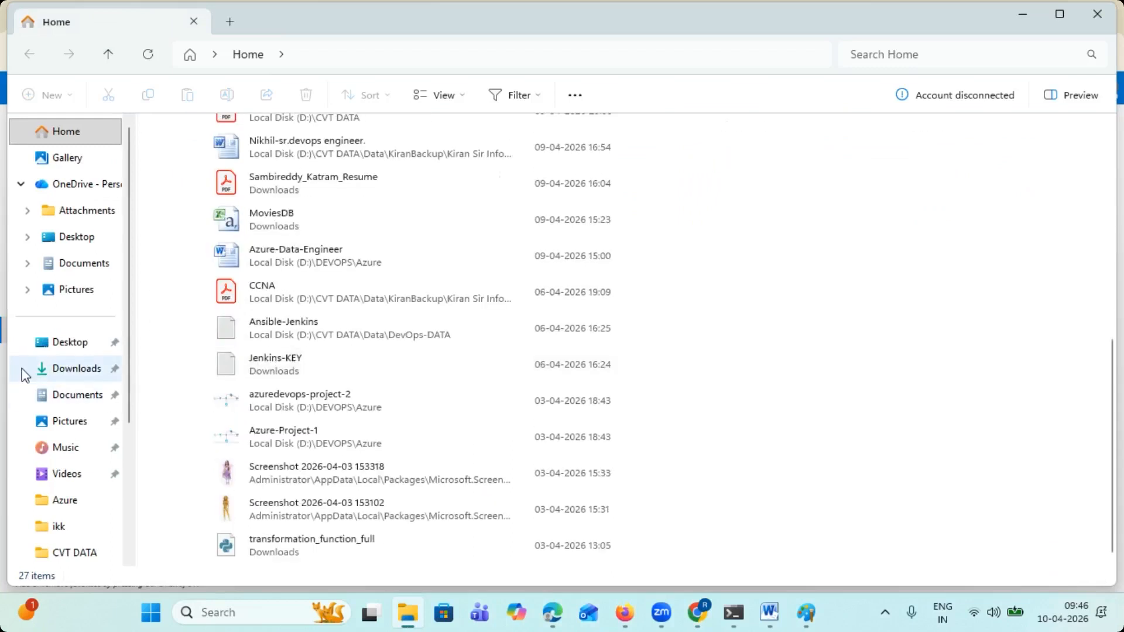
- Look through the files in the Downloads folder for the AWS certificate
left_click(67, 378)
scroll(478, 375, "down", 5)
scroll(480, 374, "down", 12)
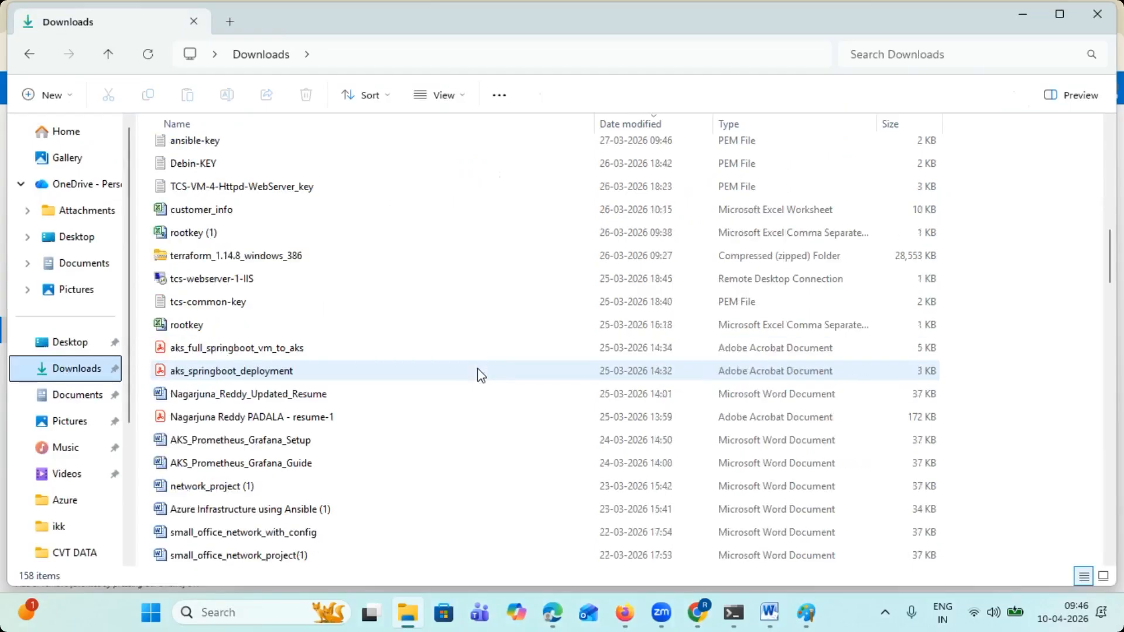
scroll(480, 374, "down", 9)
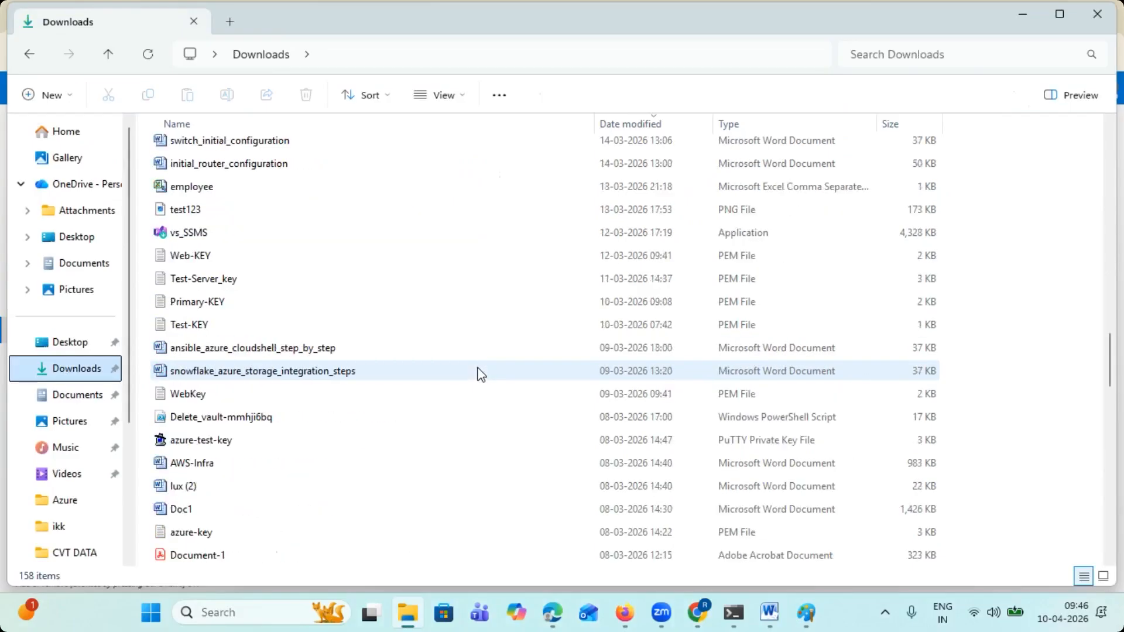
scroll(481, 375, "down", 3)
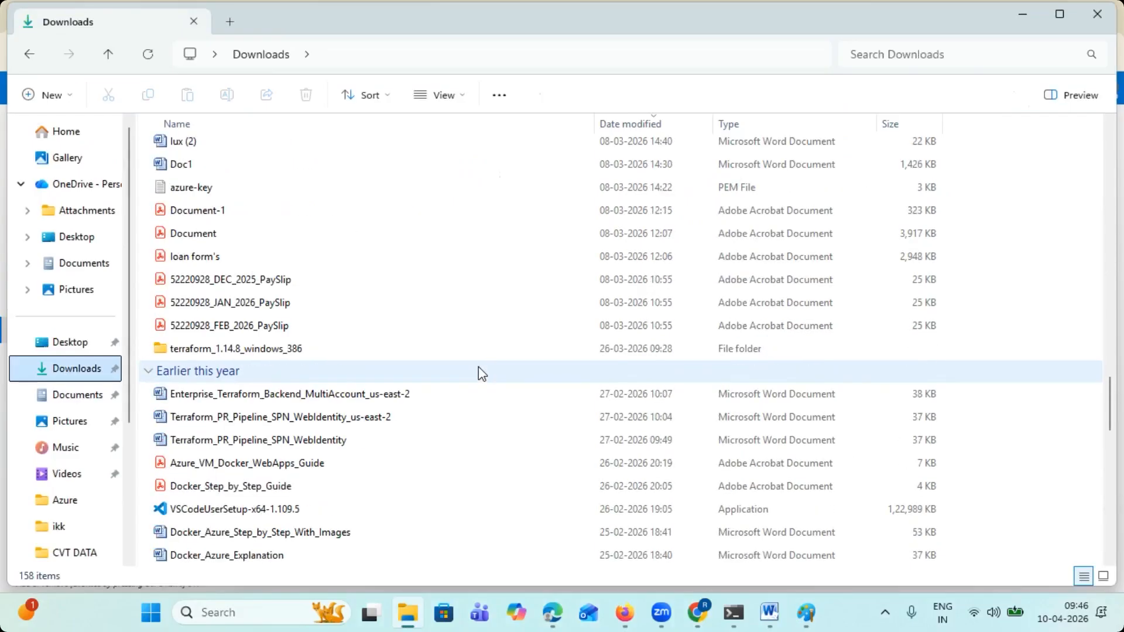
scroll(479, 372, "down", 5)
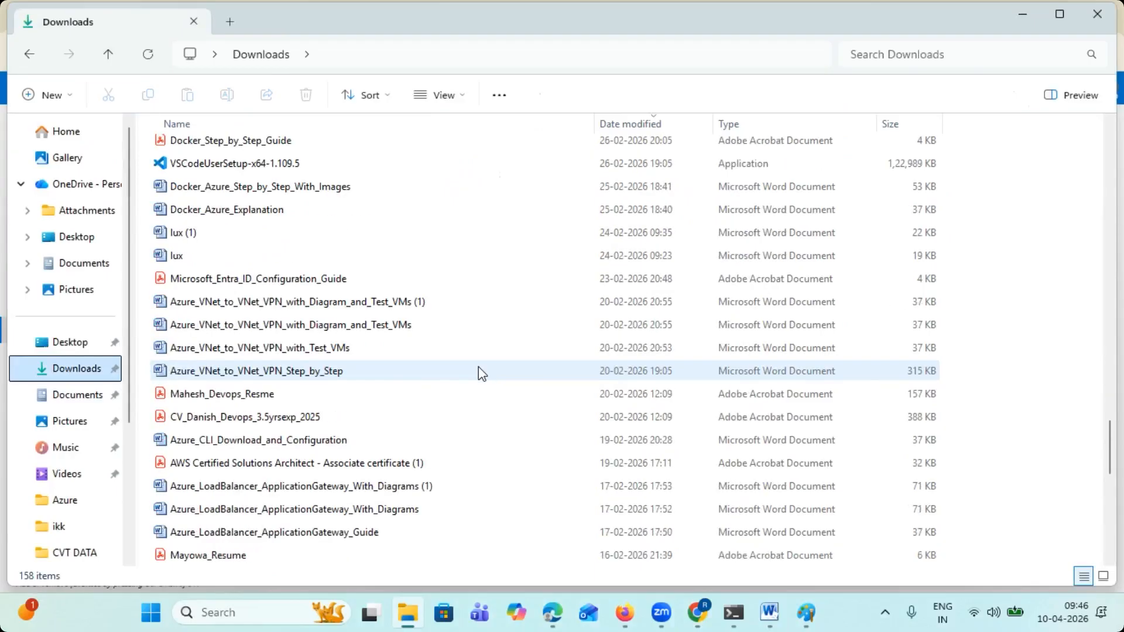
scroll(479, 369, "down", 5)
scroll(479, 373, "down", 4)
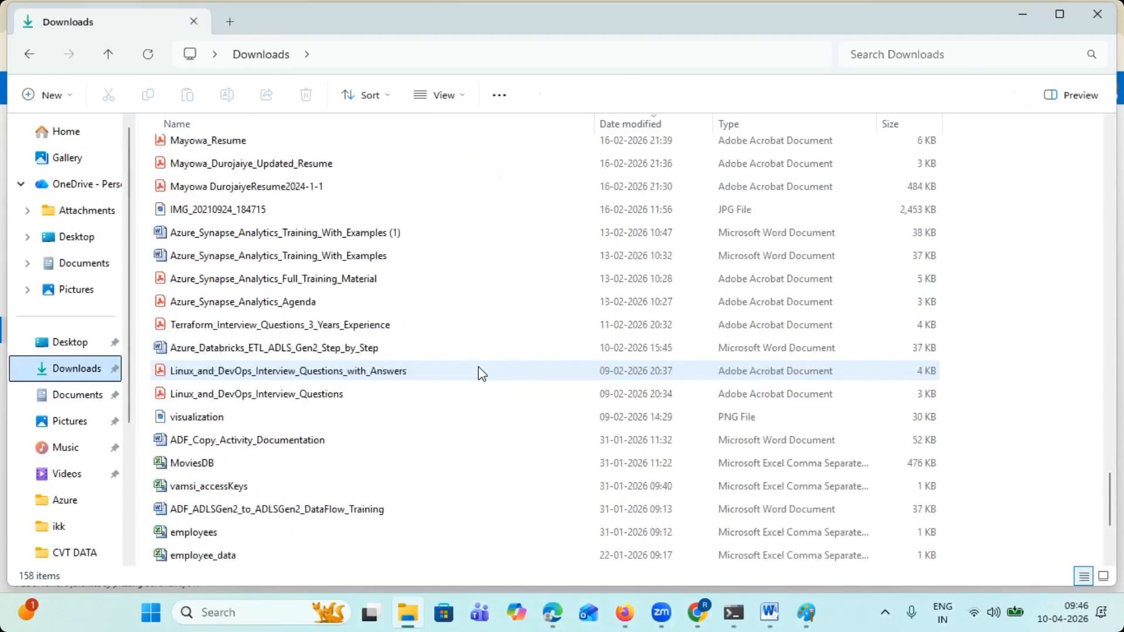
scroll(480, 372, "up", 2)
scroll(480, 374, "up", 3)
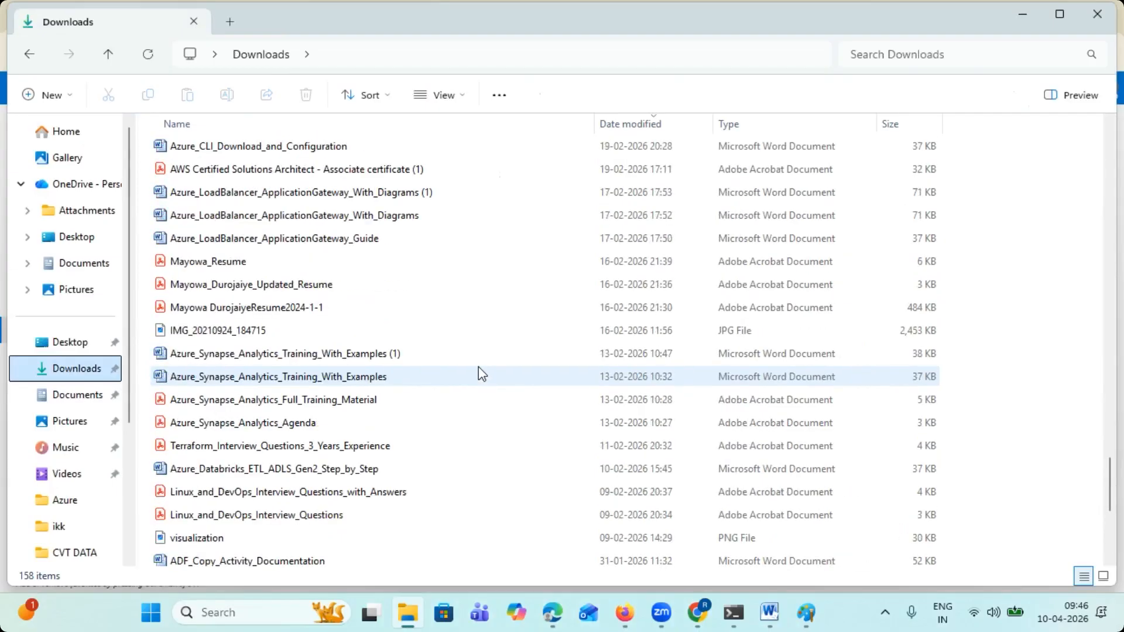
scroll(480, 374, "up", 2)
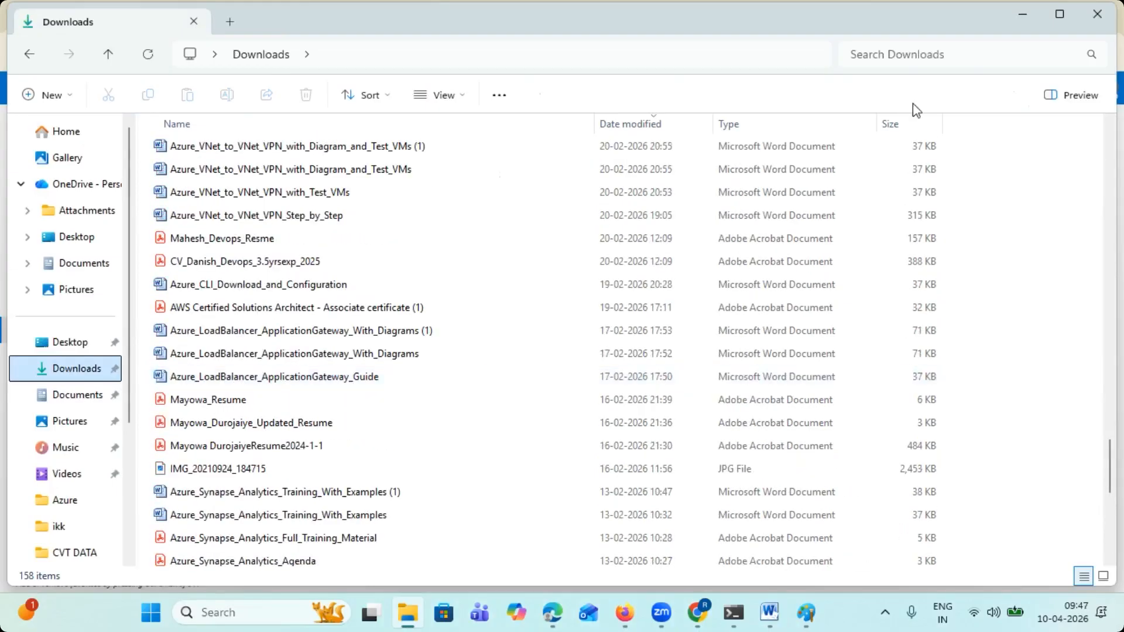
- Search Downloads for "aws cert", open the AWS Certified Solutions Architect PDF dated 19-02-2026, and highlight the certification title
left_click(945, 54)
type("aws cert")
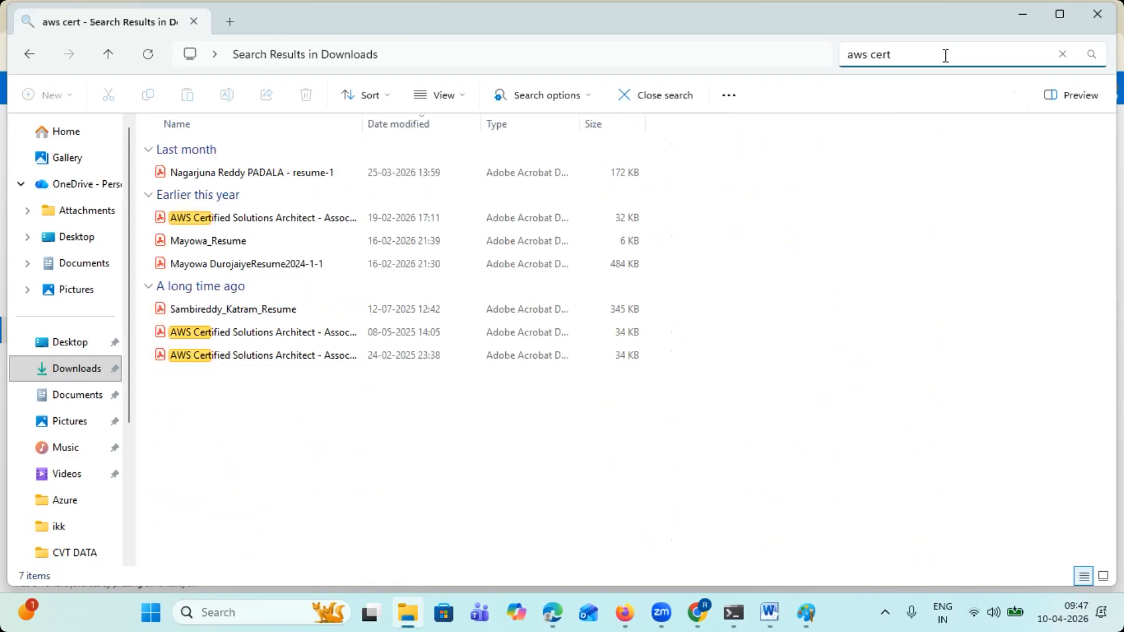
left_click(301, 219)
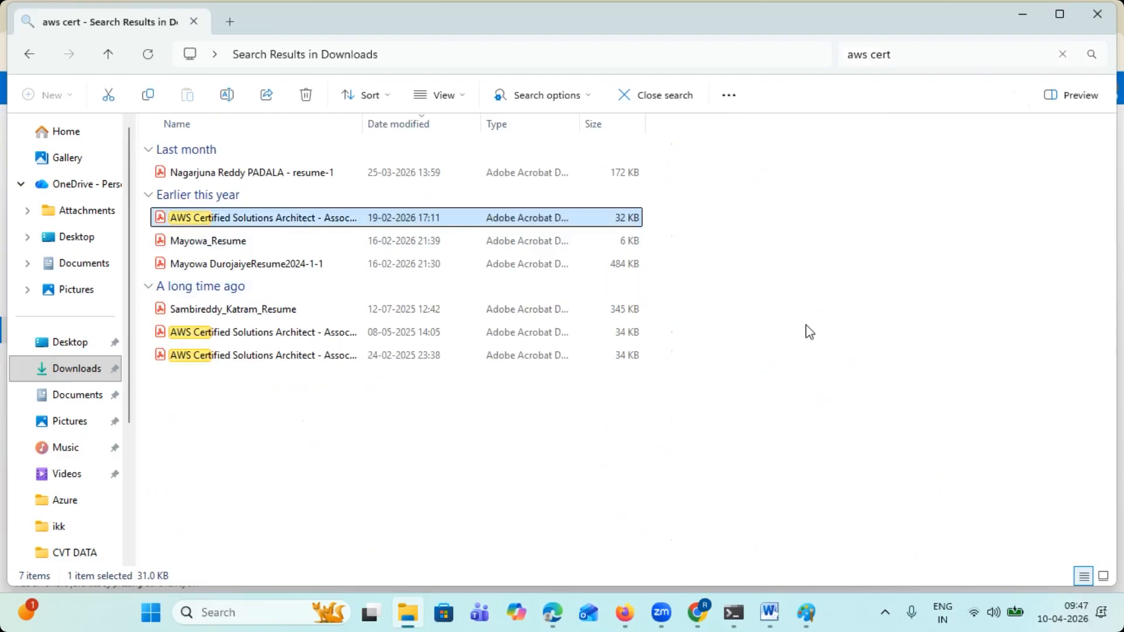
key("Return")
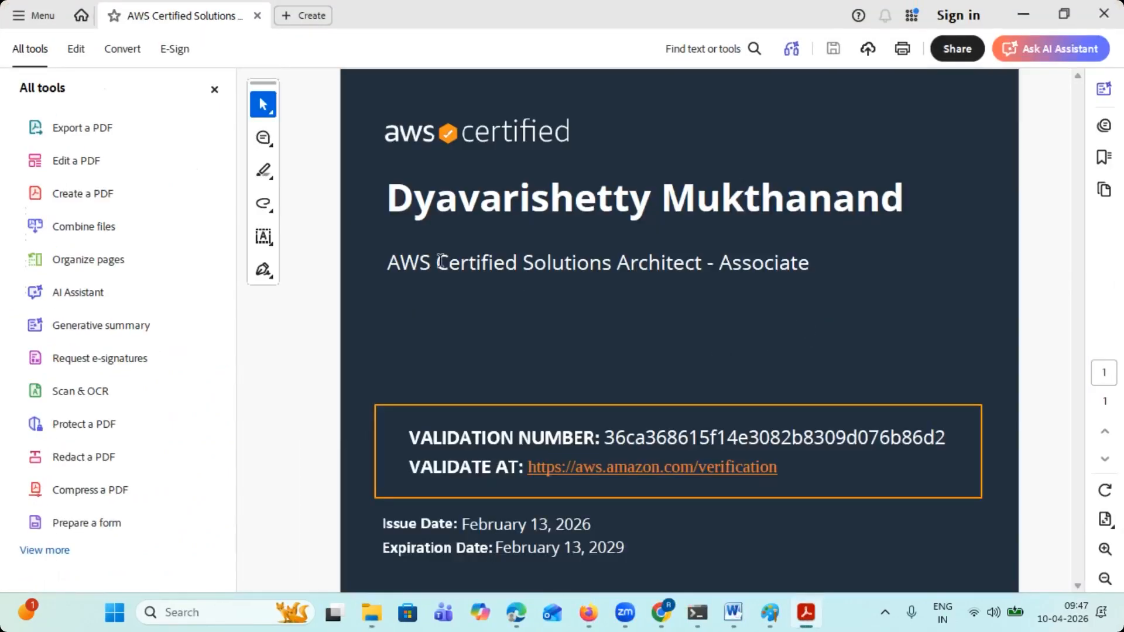
left_click_drag(394, 257, 674, 268)
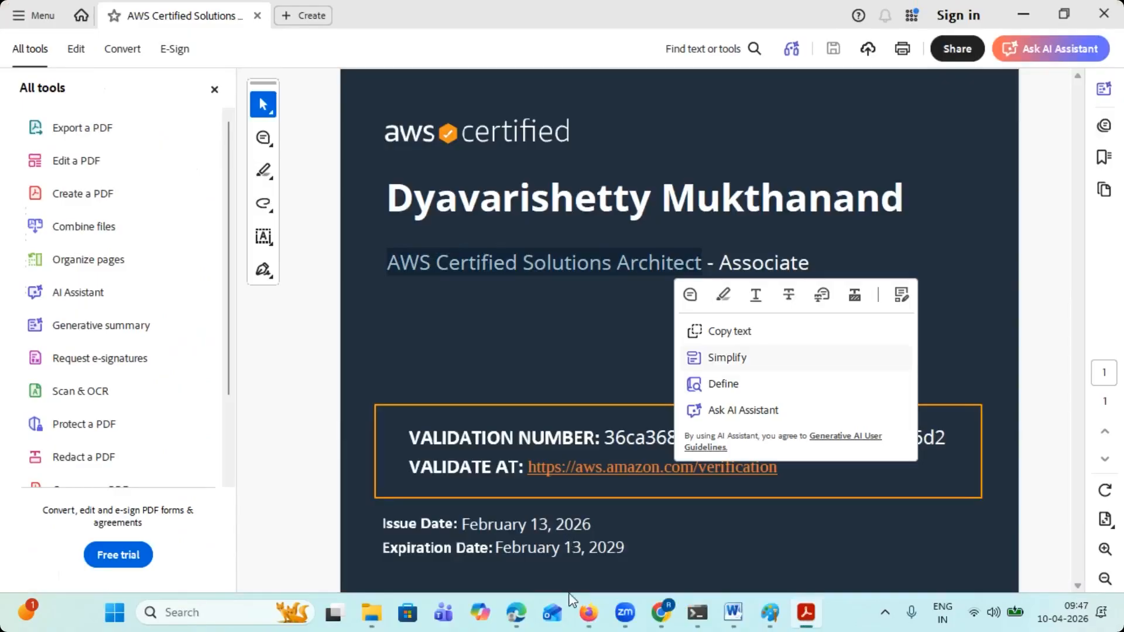
- Open the DevOps engineer resume PDF from the CVT DATA folder on Local Disk (D:) and hide the All tools pane
left_click(375, 613)
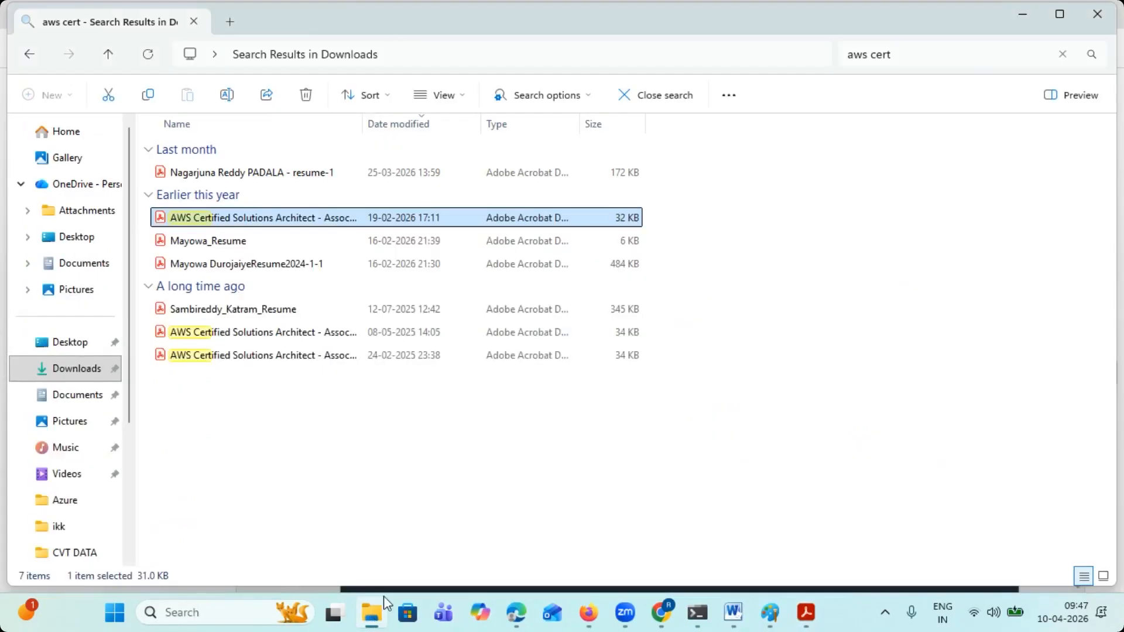
left_click(59, 526)
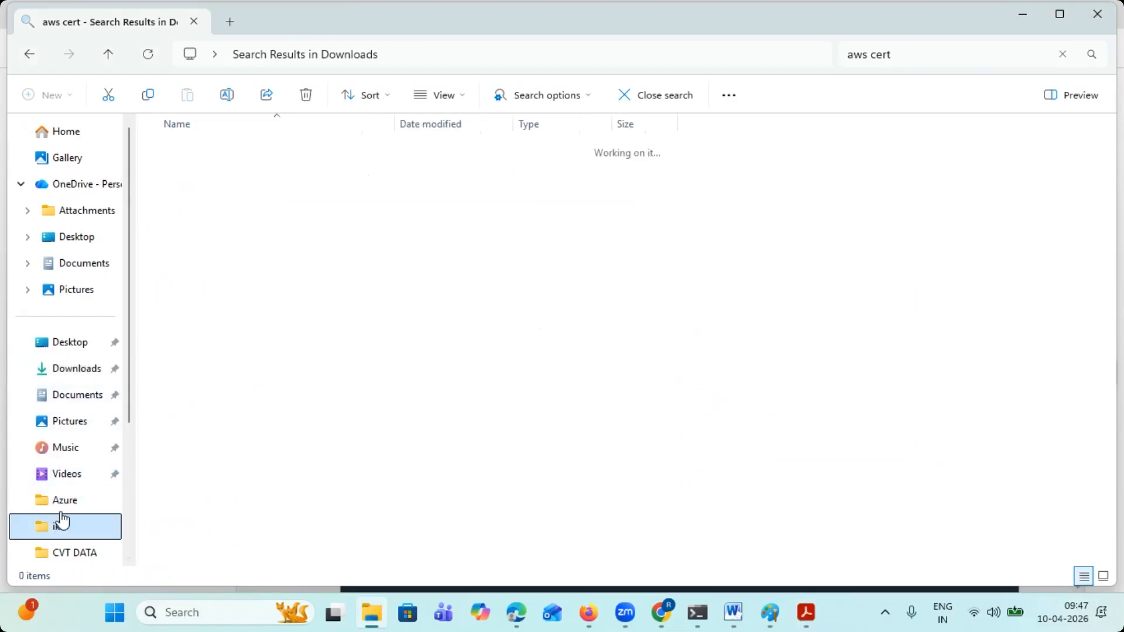
left_click(432, 54)
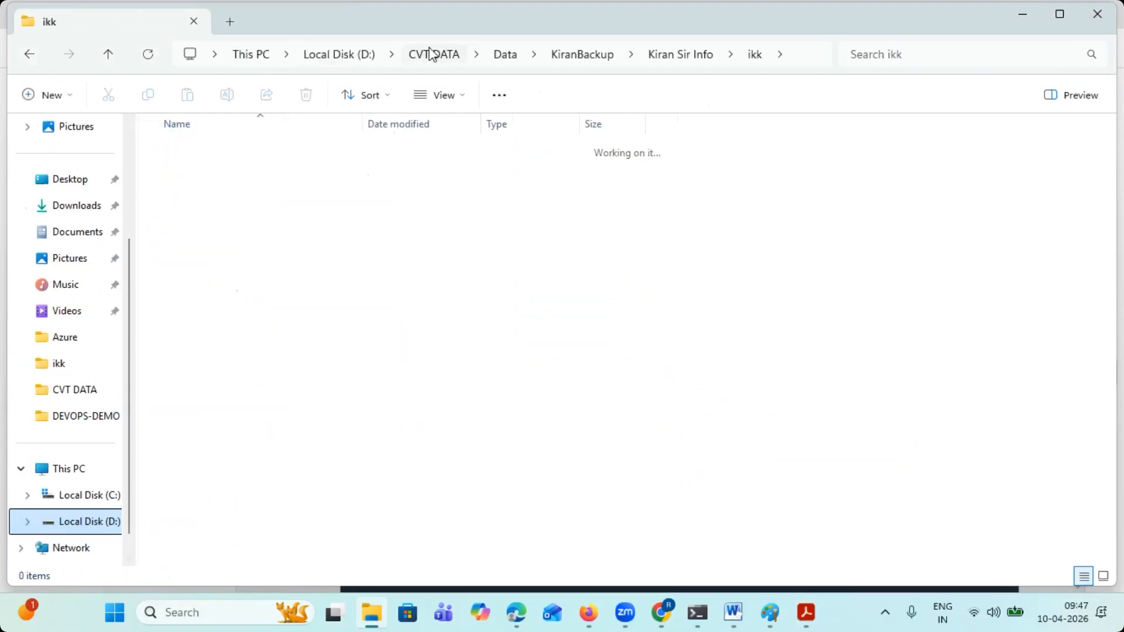
double_click(208, 315)
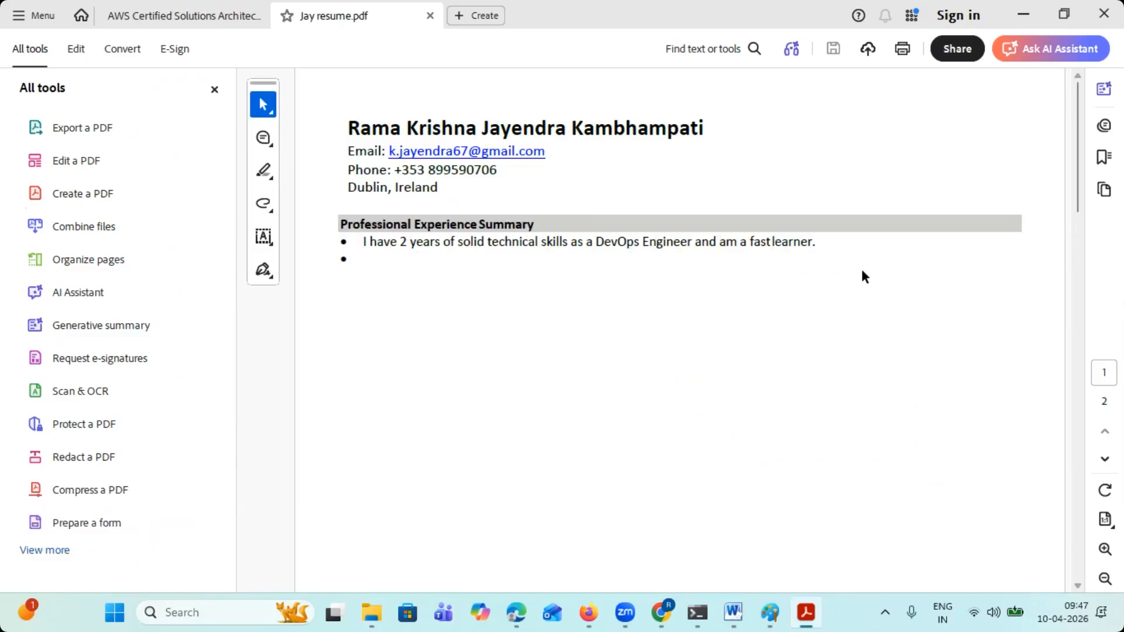
left_click(1040, 89)
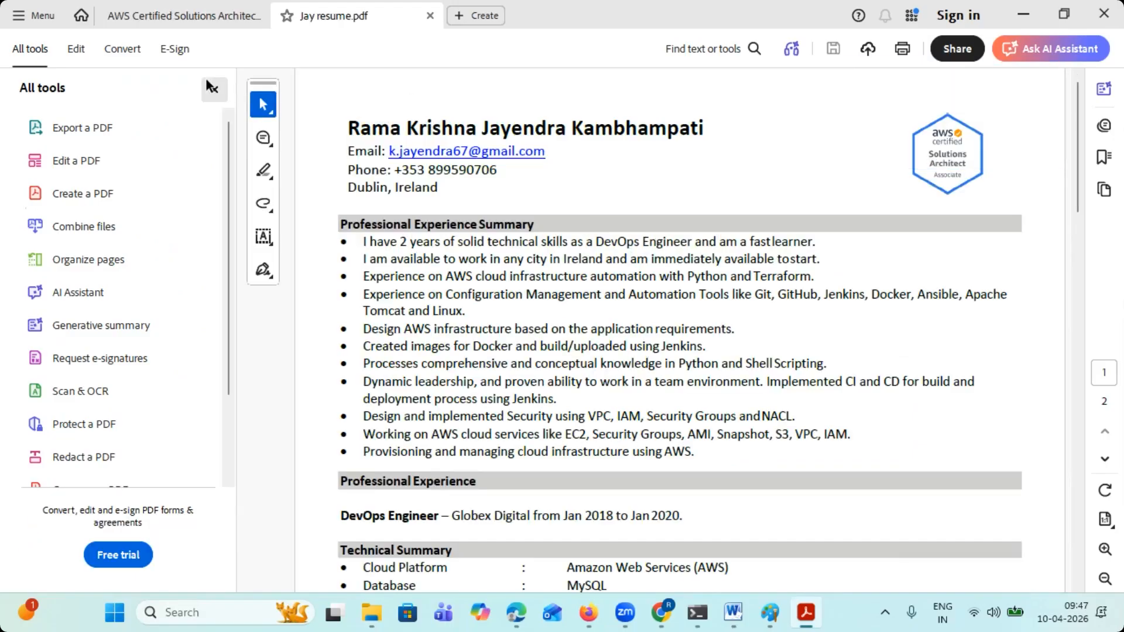
left_click(211, 86)
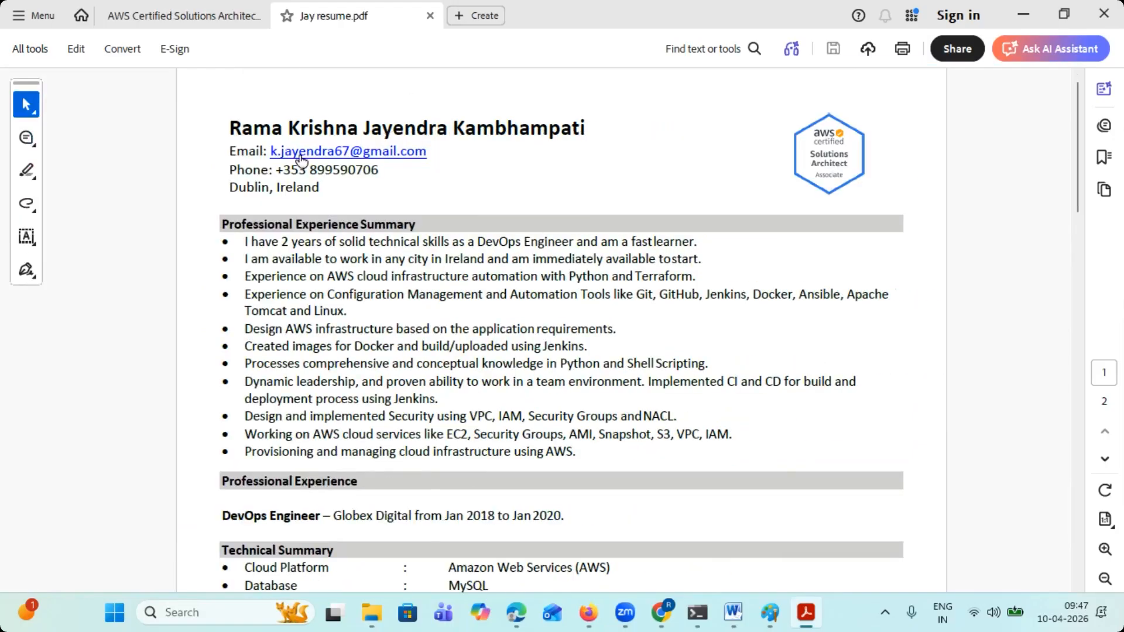
- Review the resume's Professional Experience Summary, highlighting the years of experience, the AWS certification badge and the AWS security and services bullets
left_click_drag(247, 241, 706, 241)
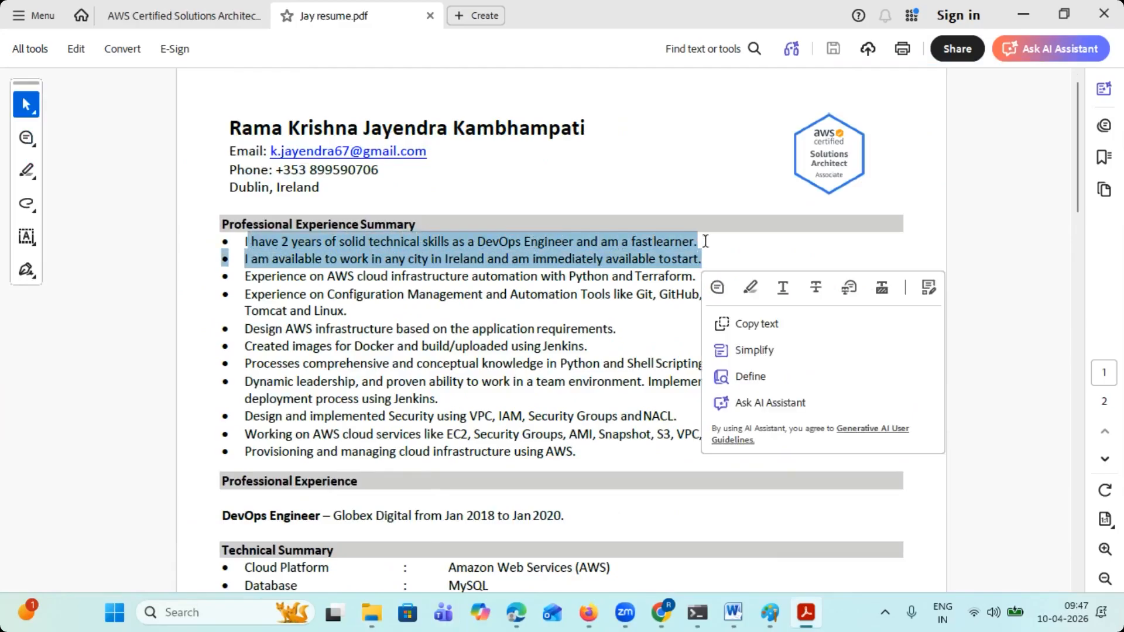
left_click(803, 149)
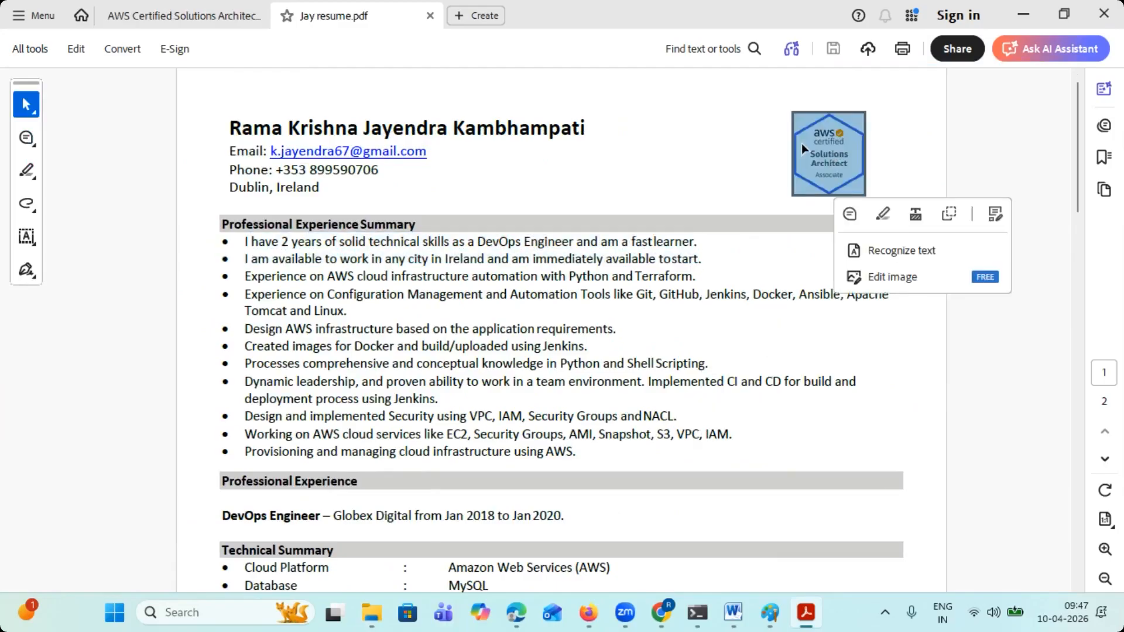
left_click(467, 220)
left_click_drag(244, 416, 729, 435)
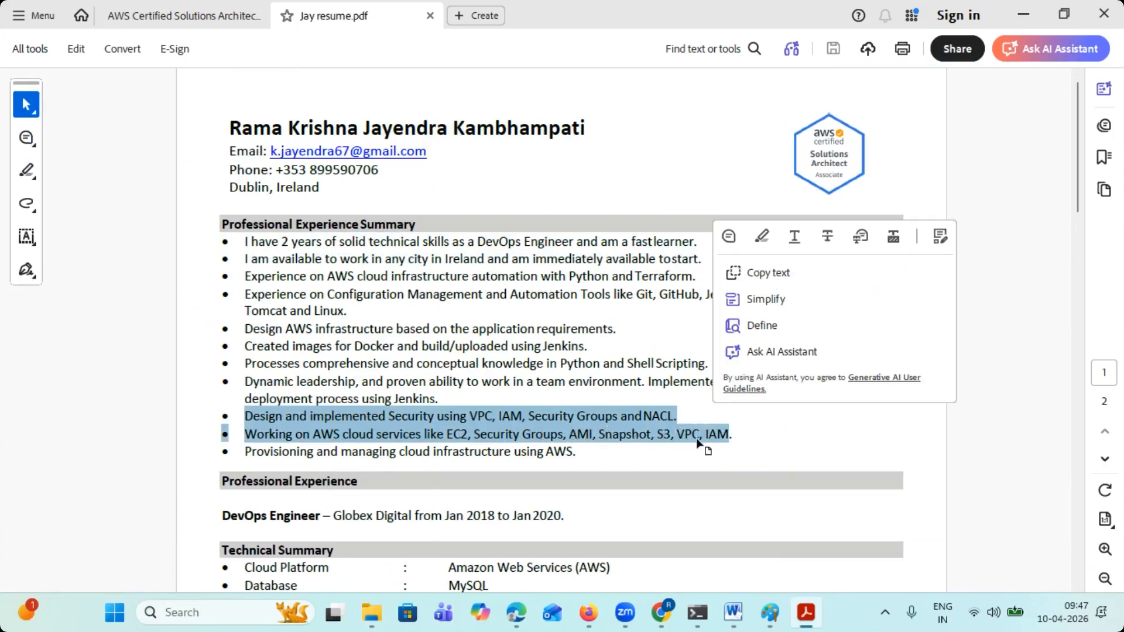
left_click(449, 451)
scroll(452, 431, "down", 3)
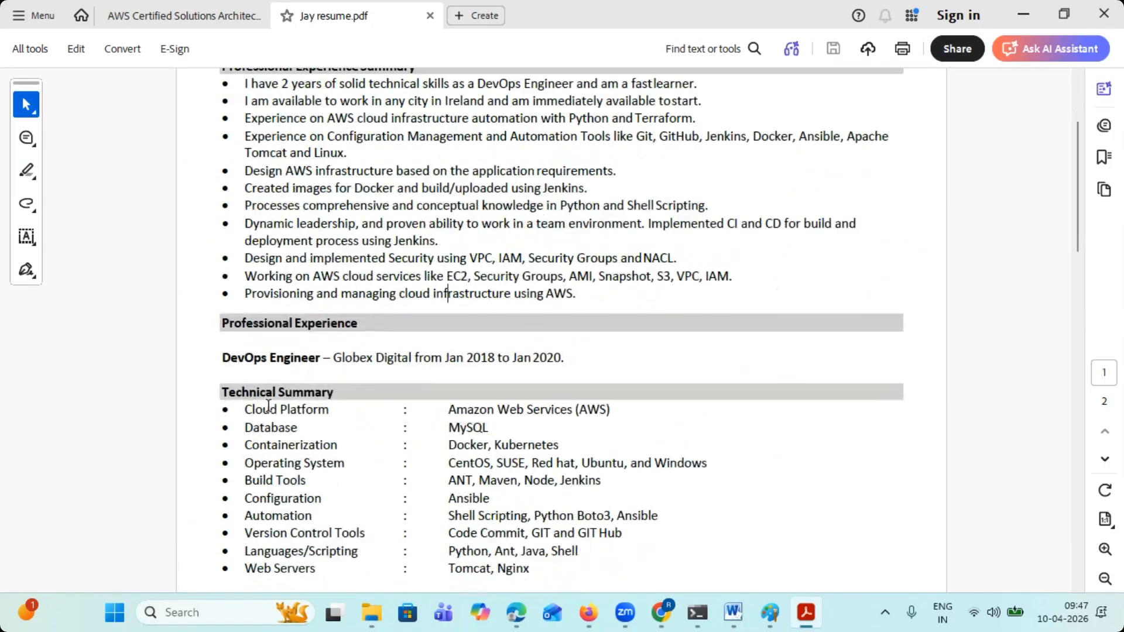
- Review the resume's Technical Summary, highlighting entries such as cloud platform, database, automation, scripting languages and web servers
left_click_drag(244, 410, 611, 411)
left_click_drag(242, 425, 300, 425)
left_click_drag(449, 428, 493, 429)
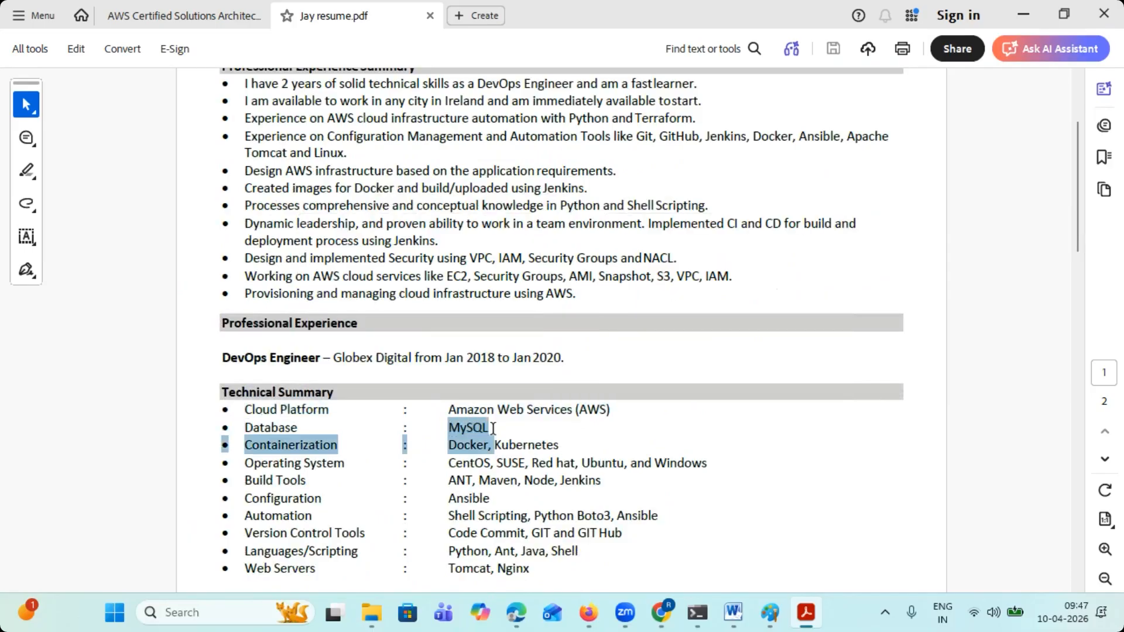
left_click(491, 428)
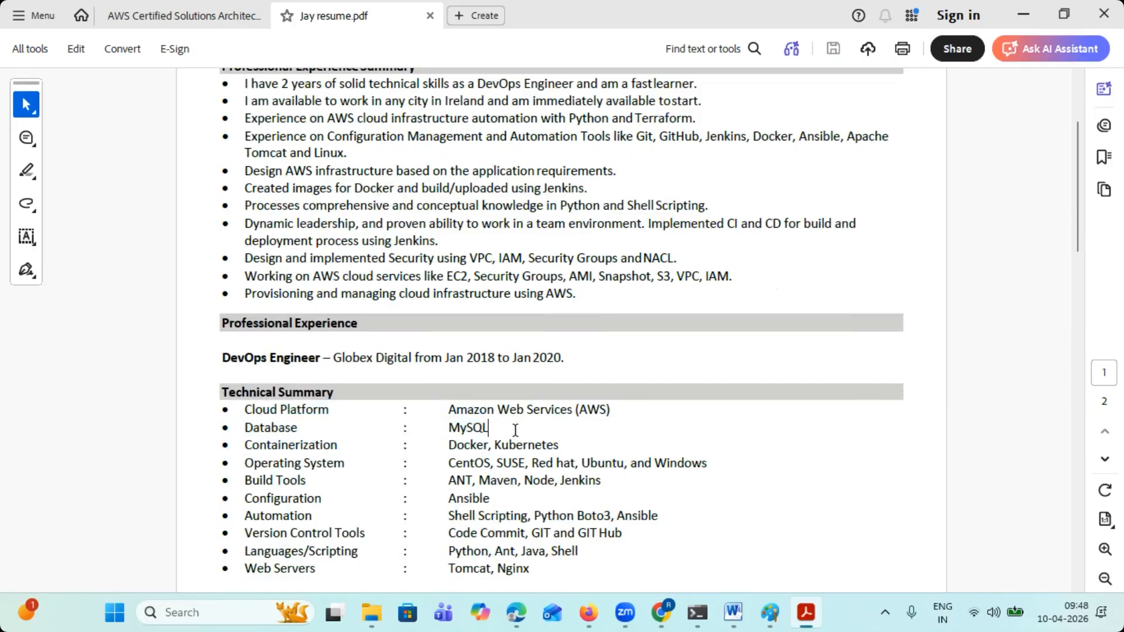
scroll(515, 430, "down", 2)
left_click_drag(247, 368, 625, 385)
left_click(260, 401)
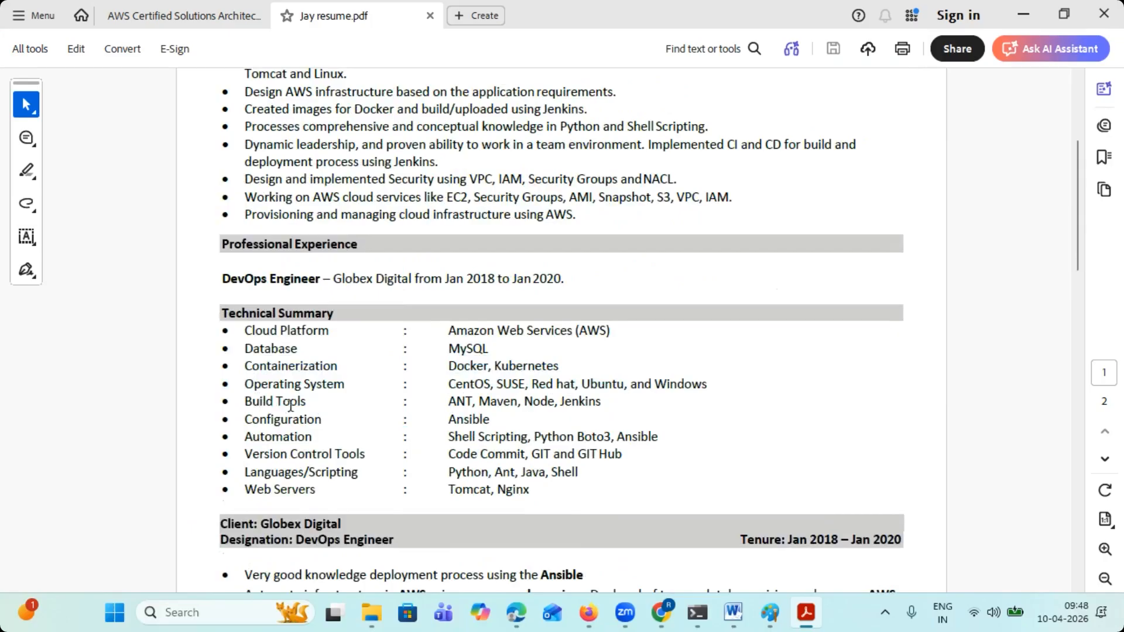
left_click_drag(247, 436, 573, 439)
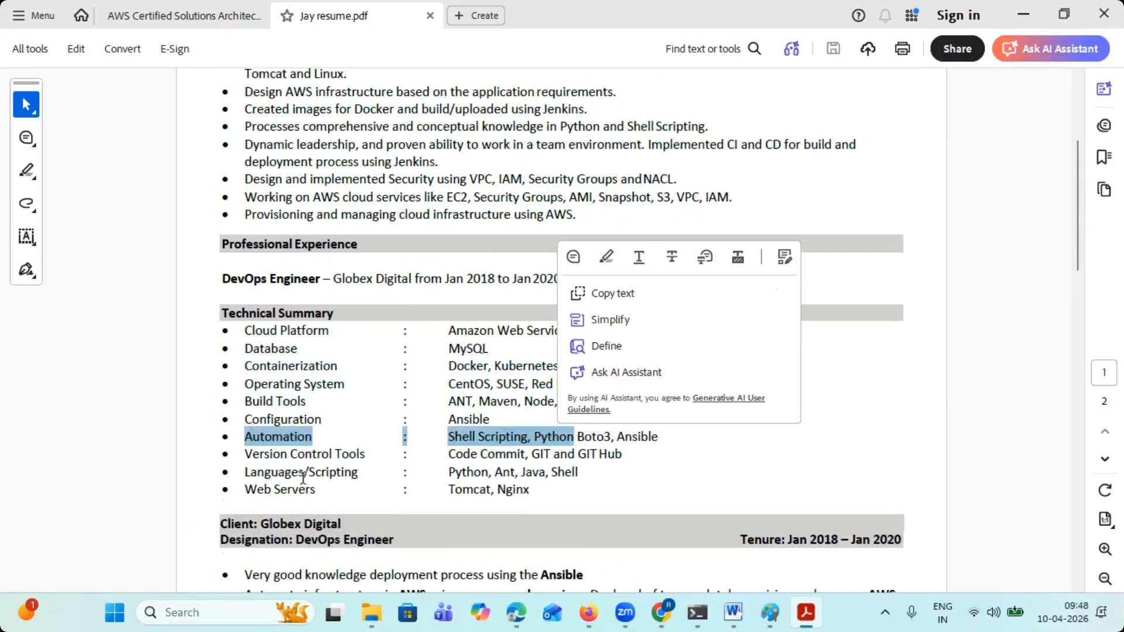
left_click_drag(284, 477, 490, 490)
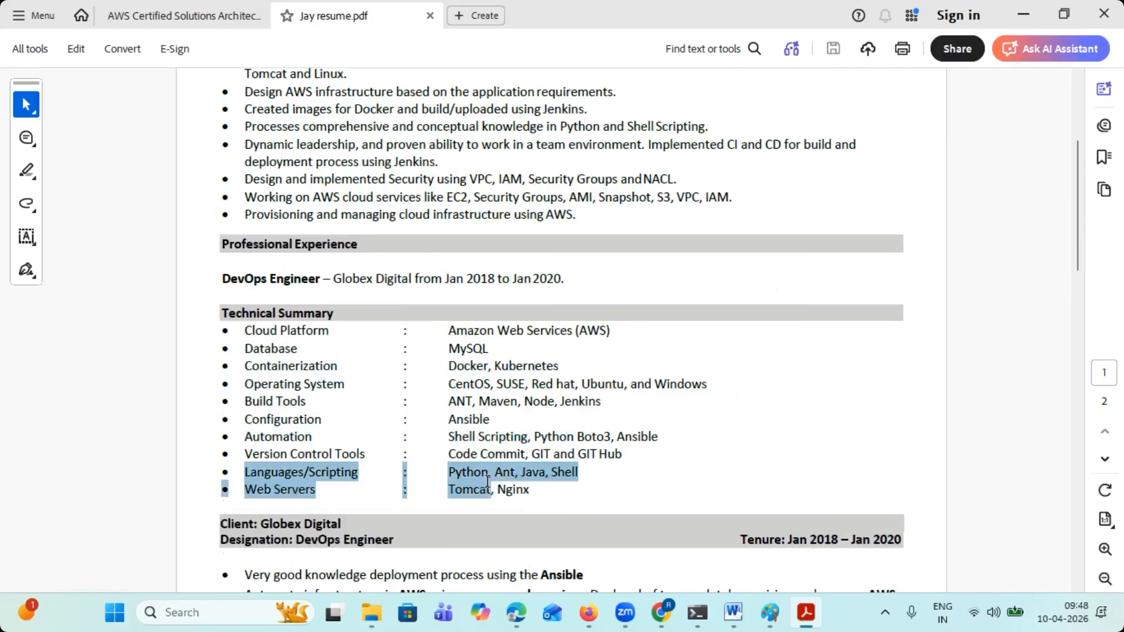
- Look over the Globex Digital client section of the resume and return to the AWS certificate
scroll(329, 431, "down", 3)
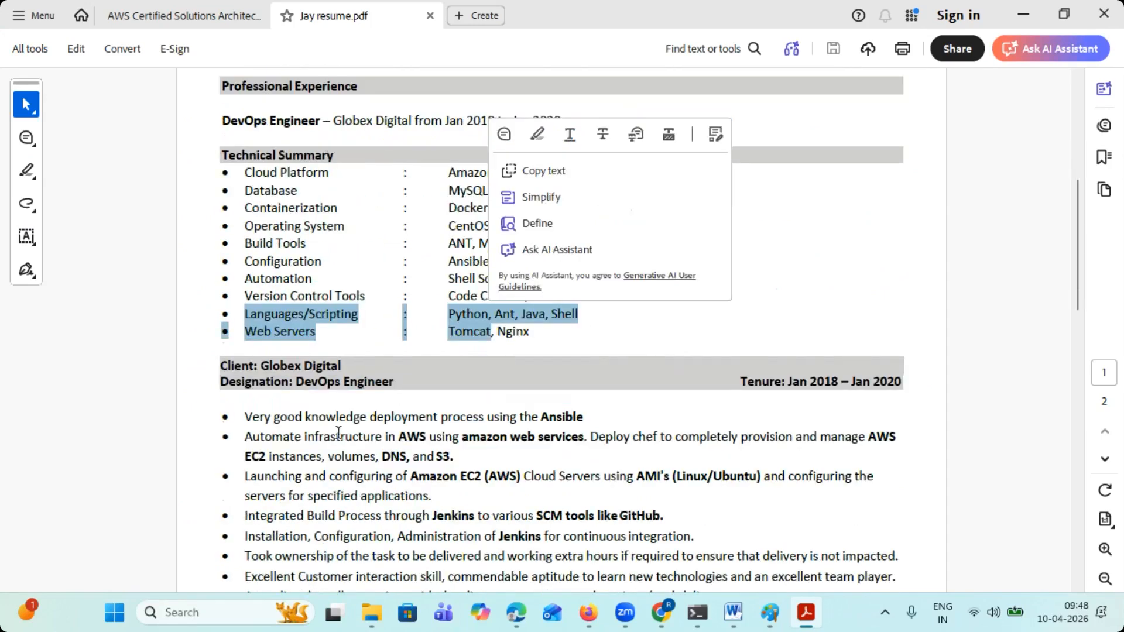
scroll(527, 400, "down", 3)
scroll(510, 419, "up", 9)
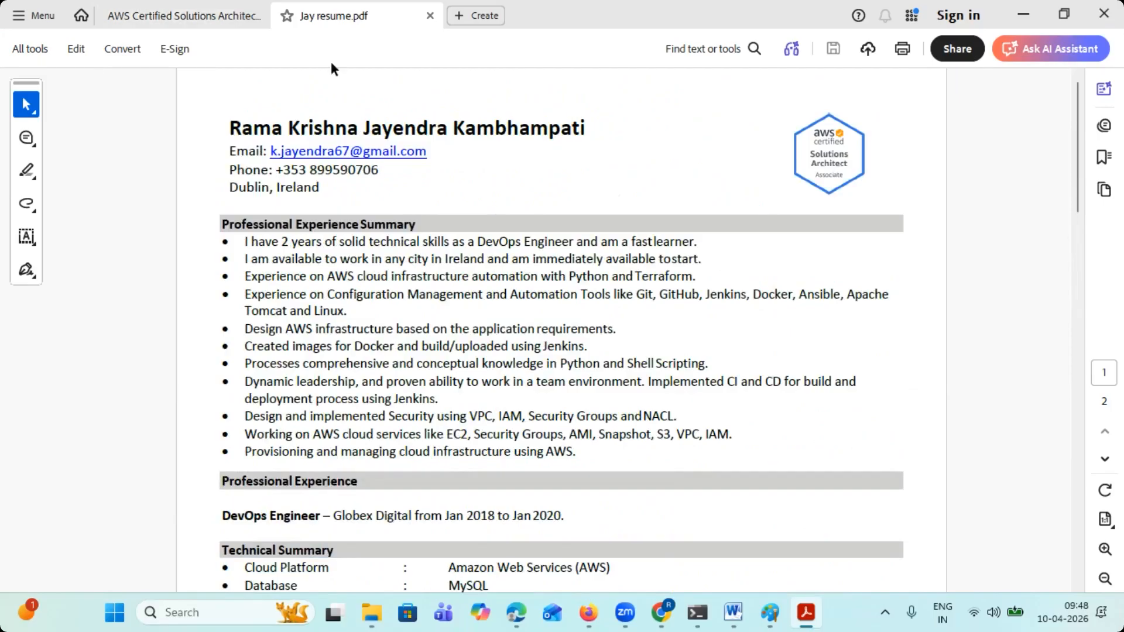
left_click(178, 11)
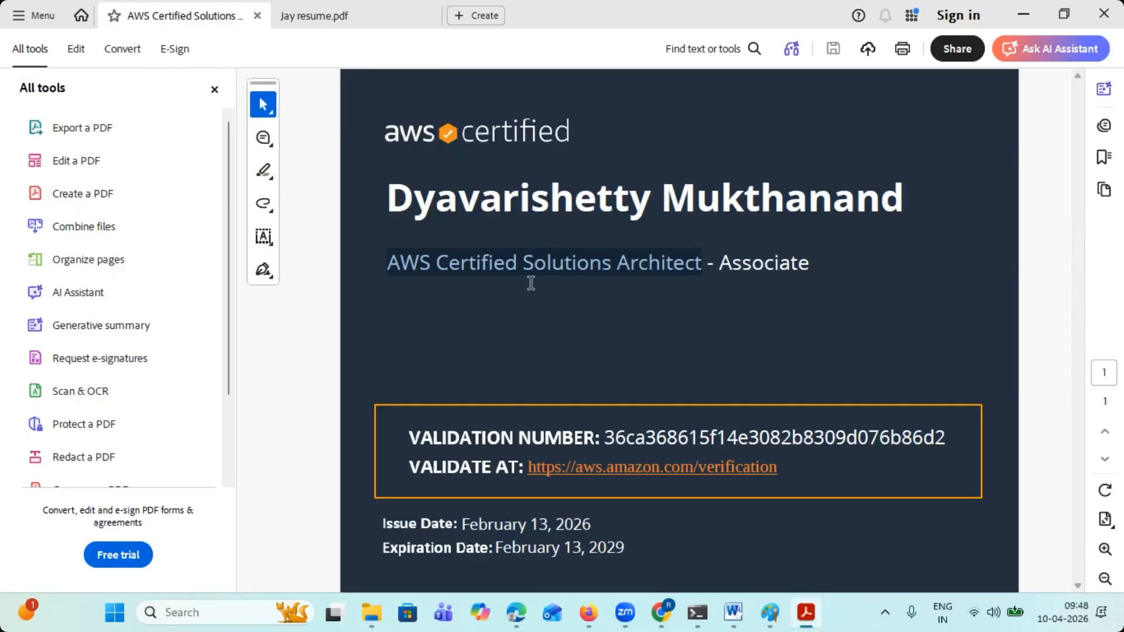
left_click(503, 351)
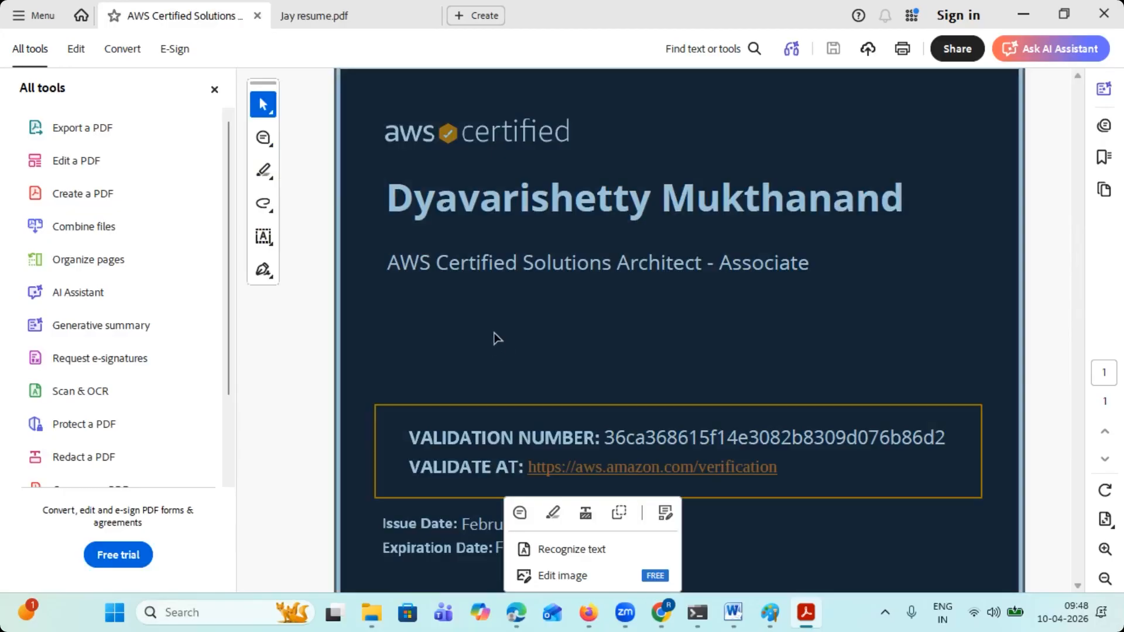
left_click(495, 335)
- Switch to the Webex meeting in Firefox and close its participants list
mouse_move(699, 615)
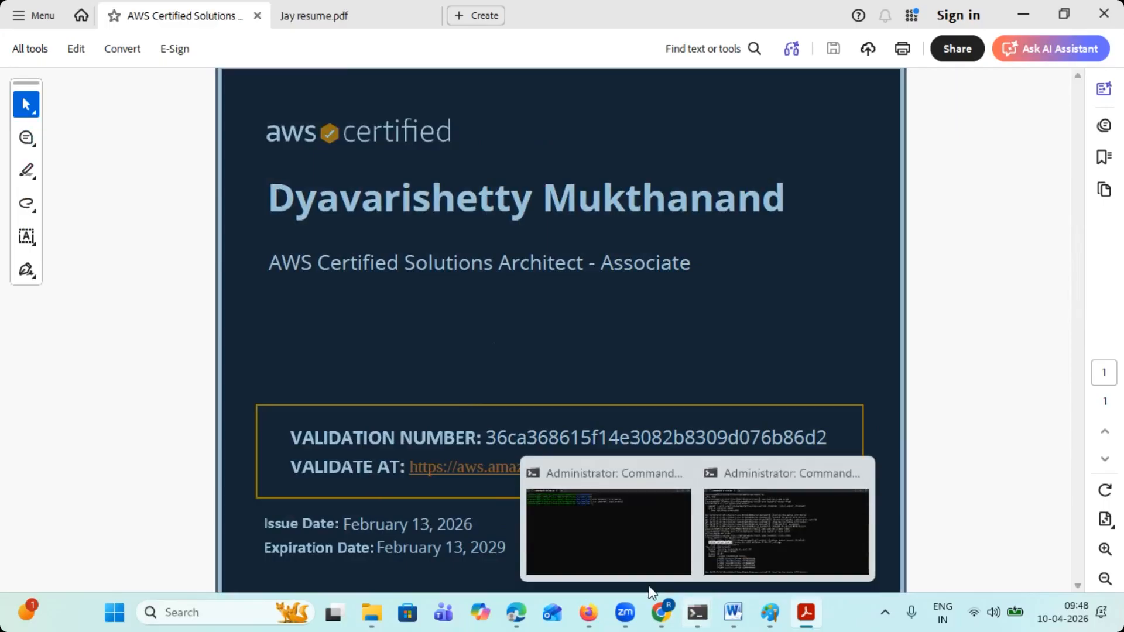
left_click(647, 567)
left_click(587, 606)
left_click(517, 540)
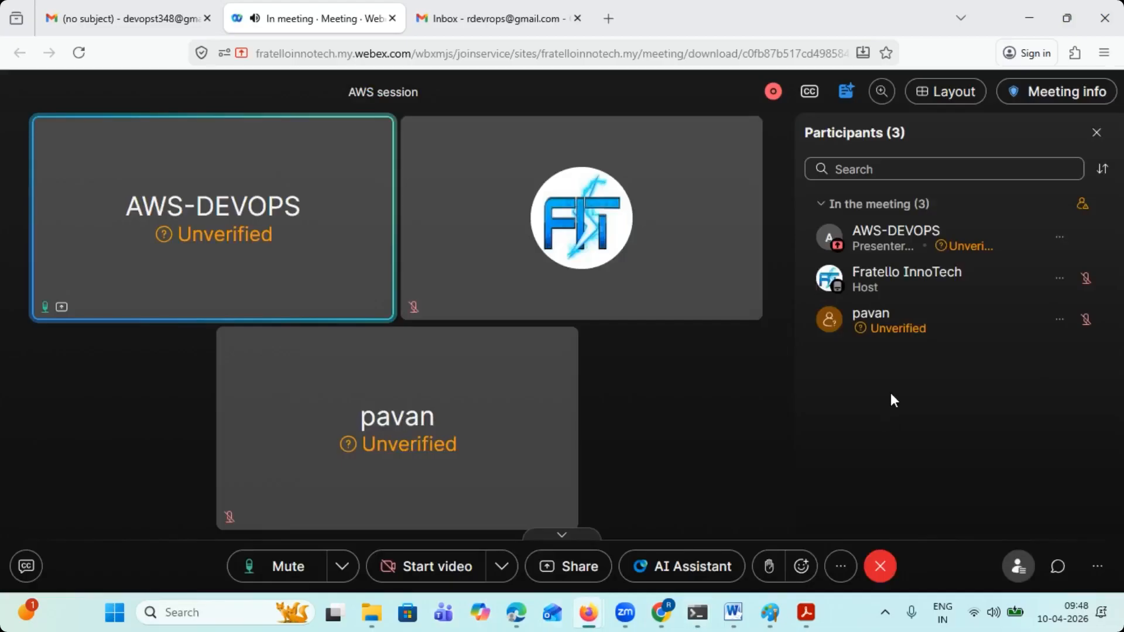
left_click(1019, 566)
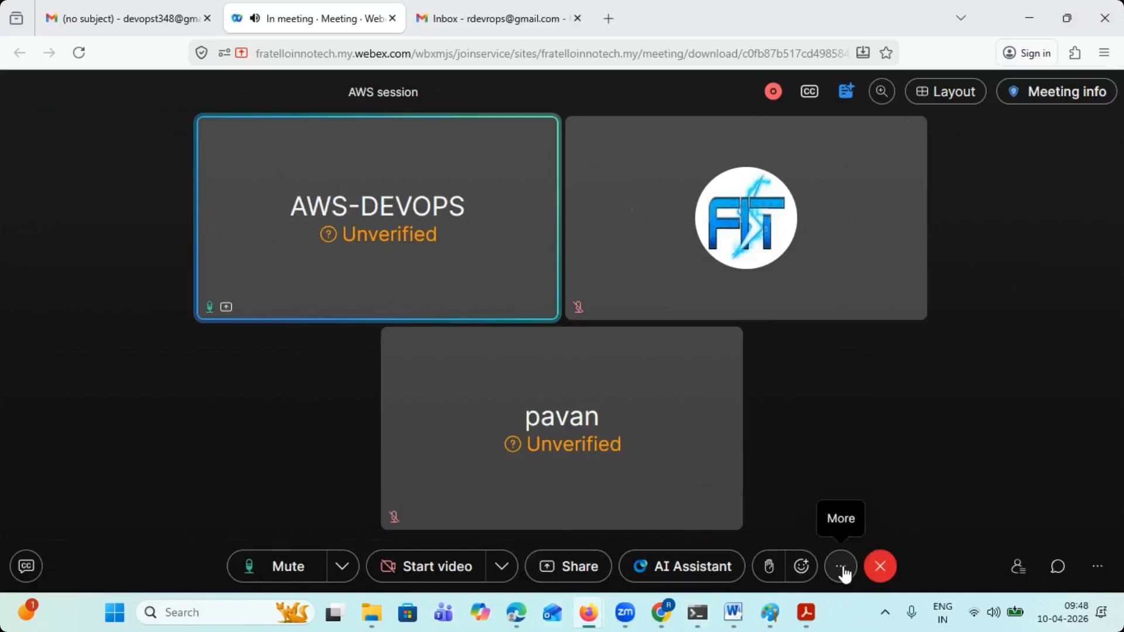
- Check the meeting chat and bring up the option to leave the meeting
left_click(1058, 566)
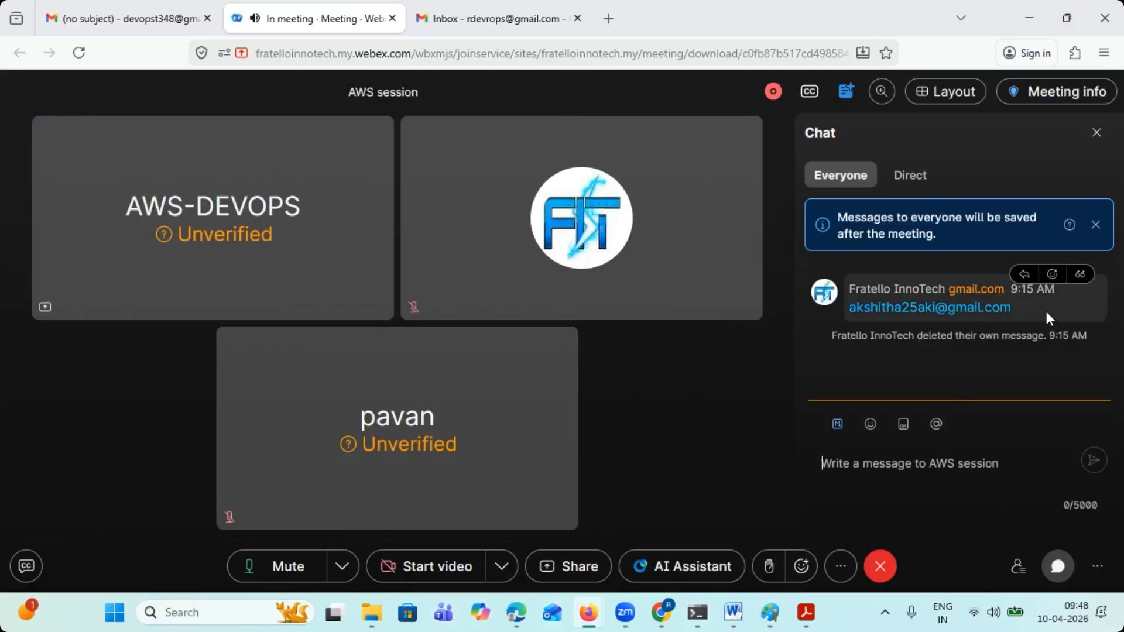
left_click(876, 570)
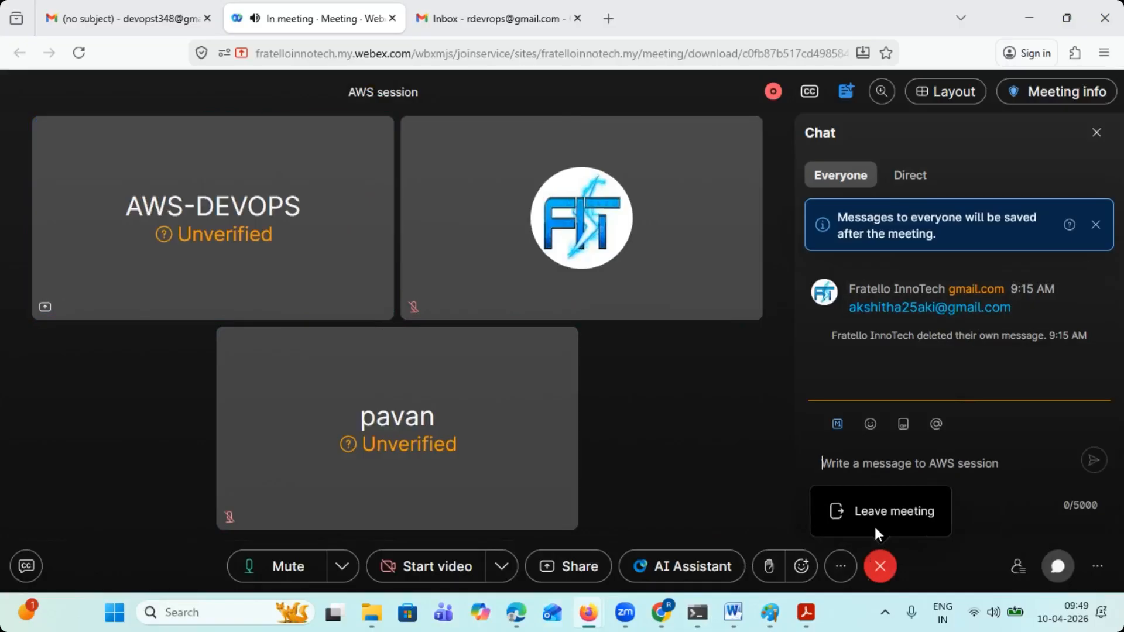